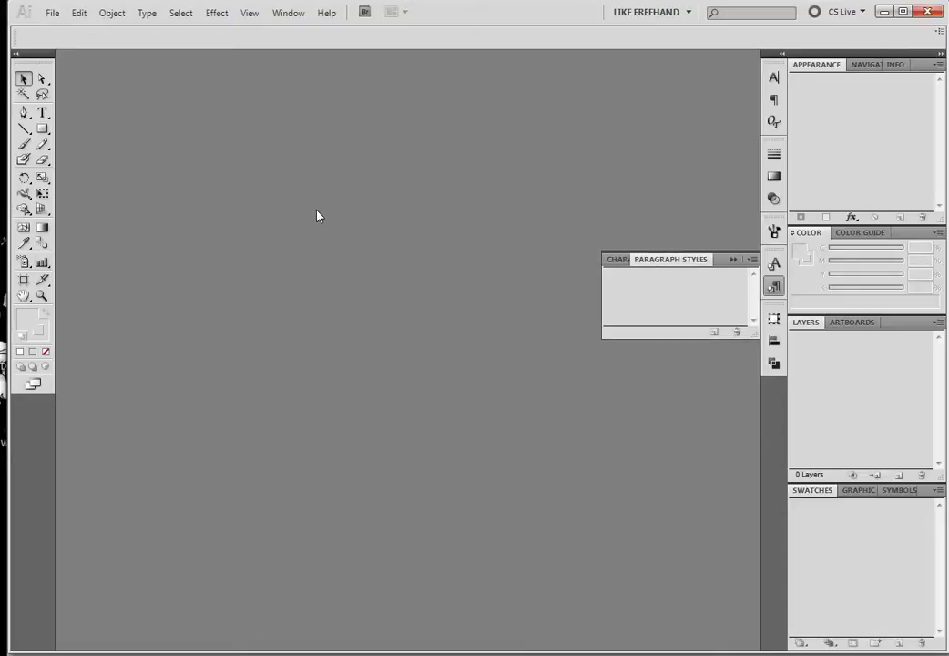
Step: Create a Web-profile document named "lighting" with a size of 1024 x 768 px
click(52, 12)
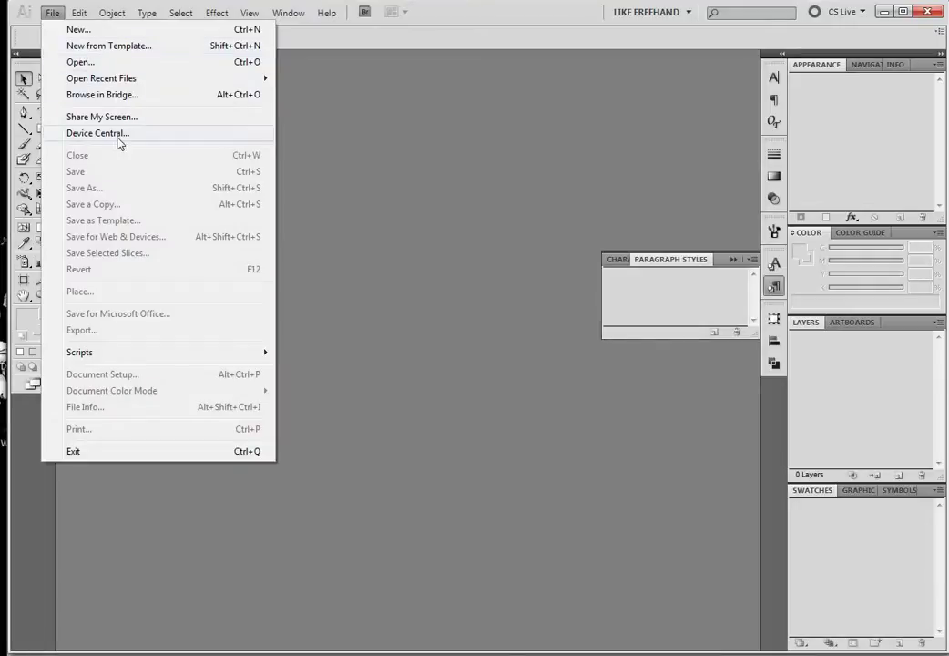
key(Escape)
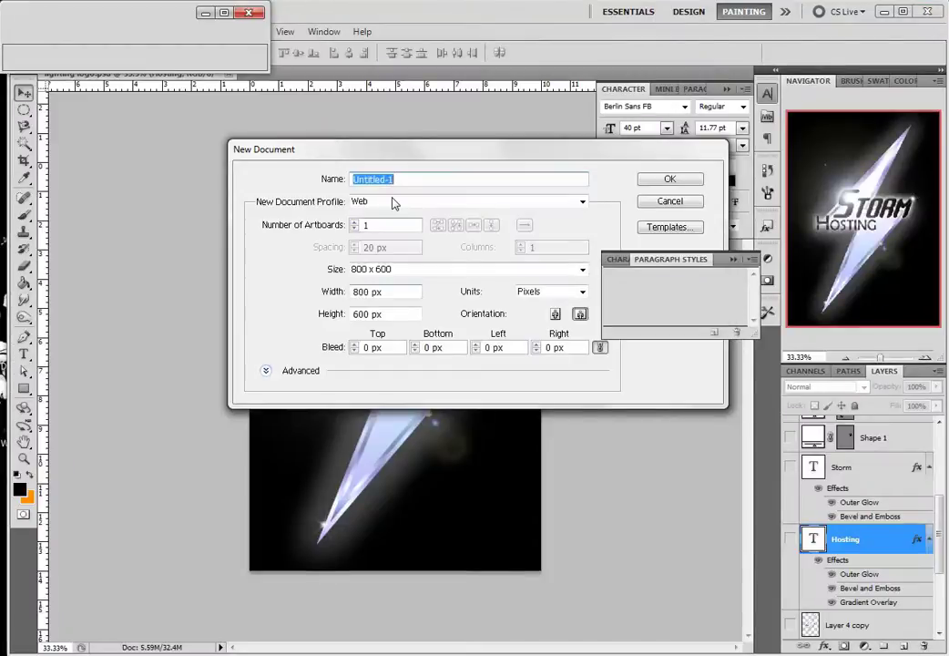
text(lighting)
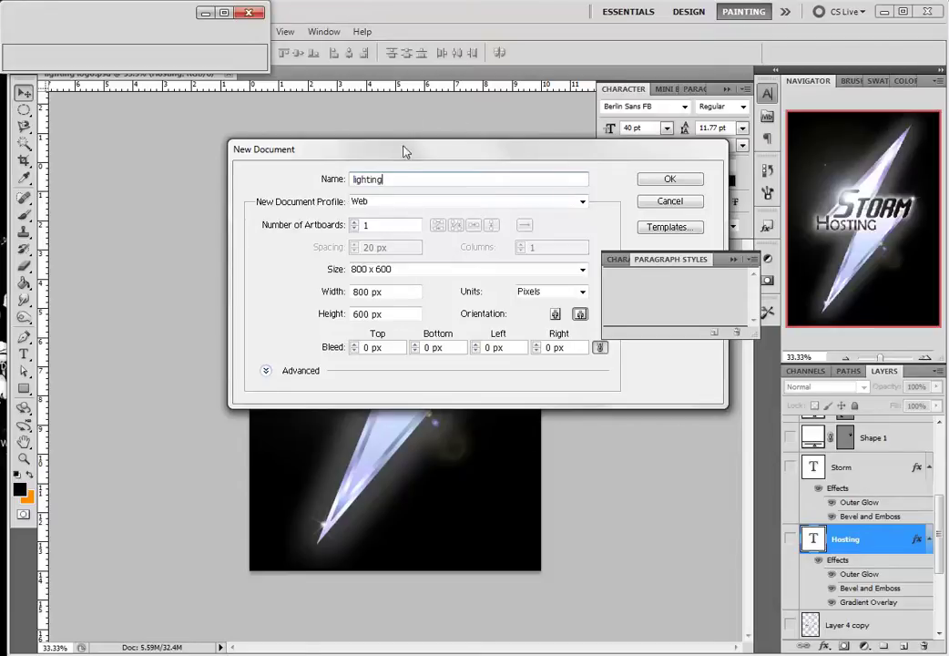
click(409, 271)
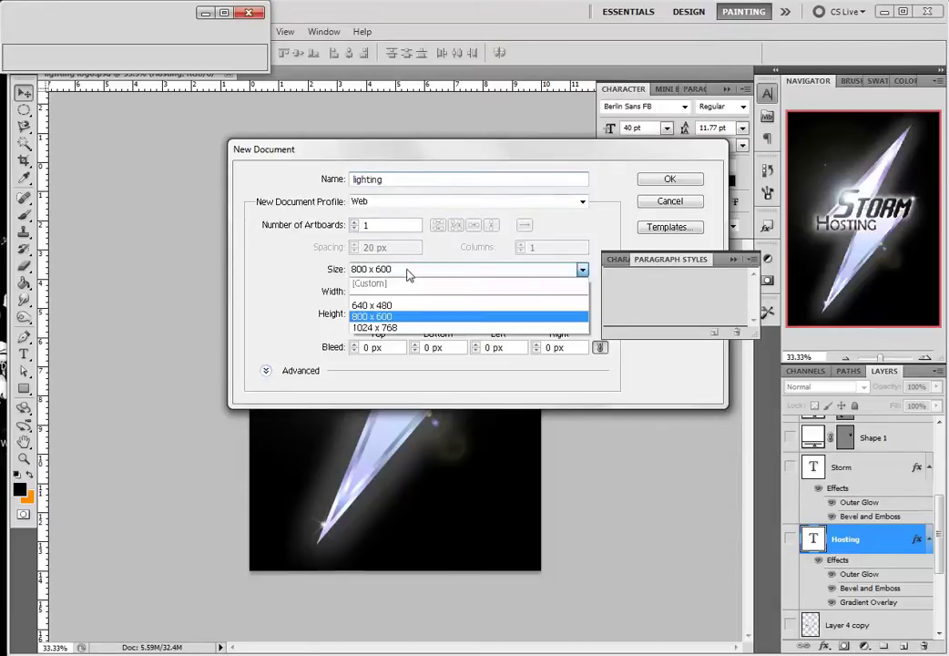
click(391, 332)
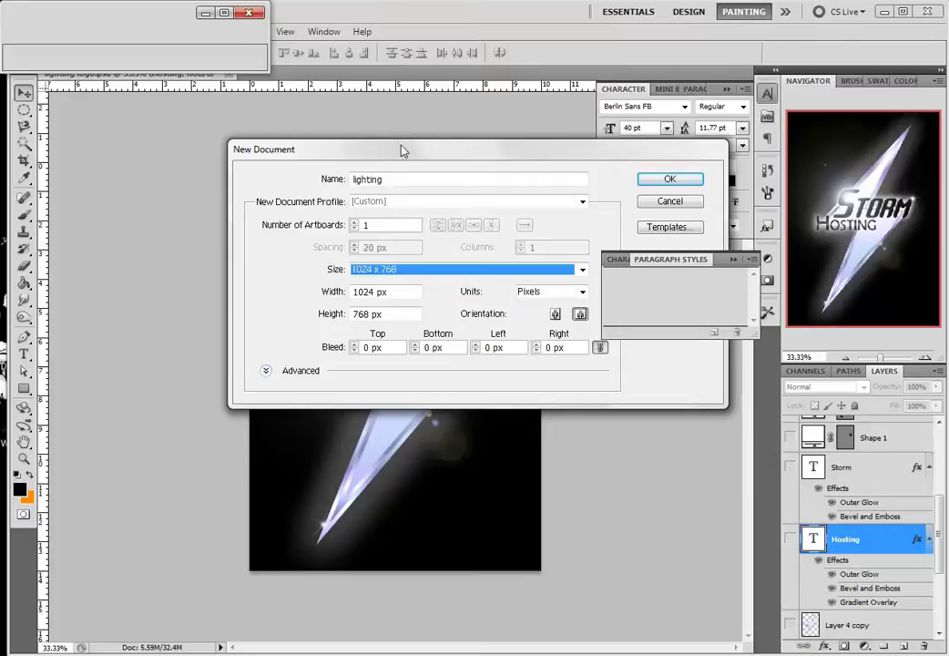
click(408, 204)
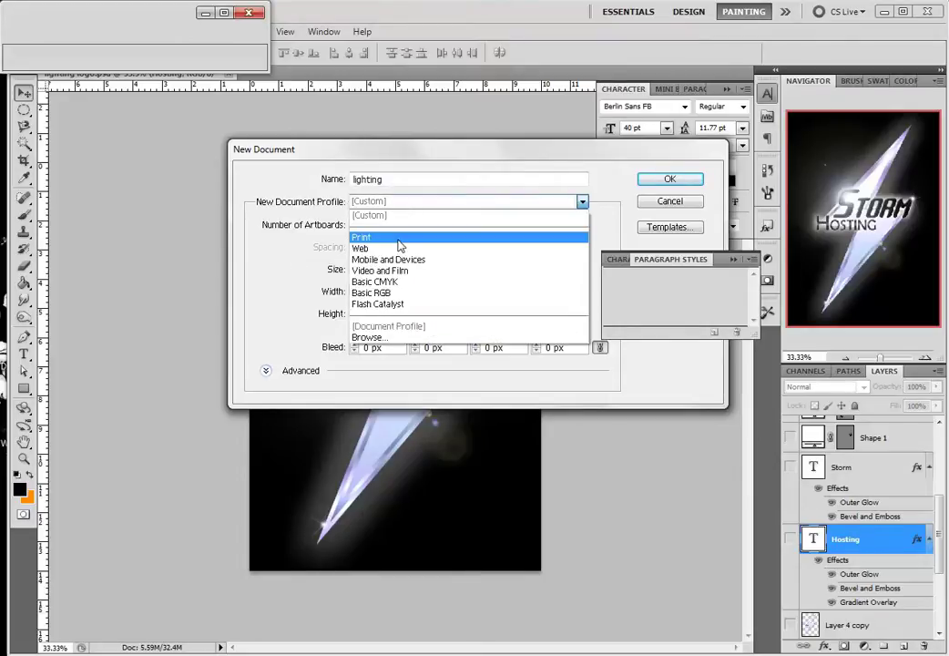
click(396, 249)
click(392, 269)
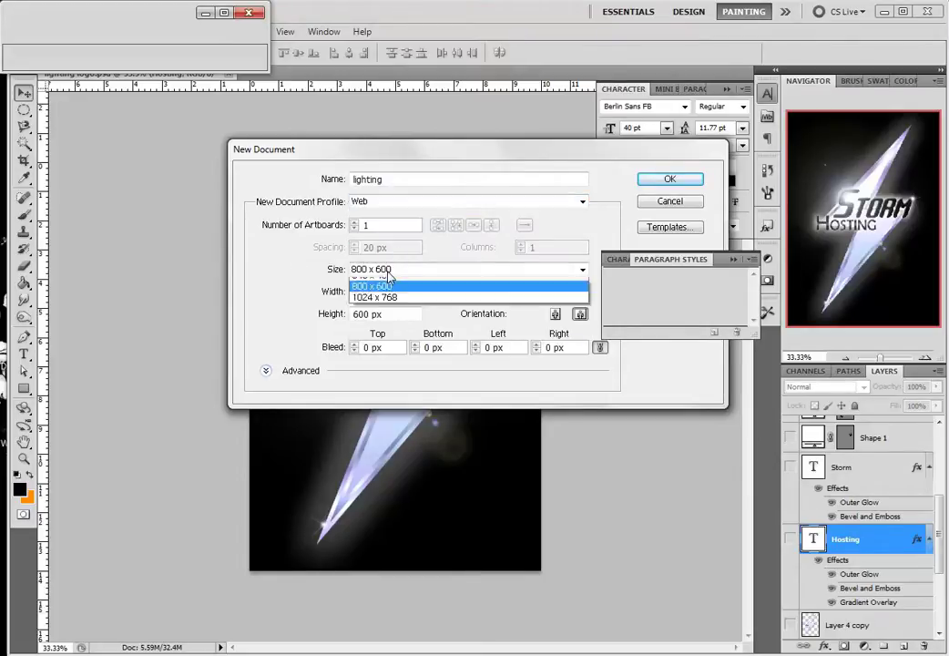
click(383, 327)
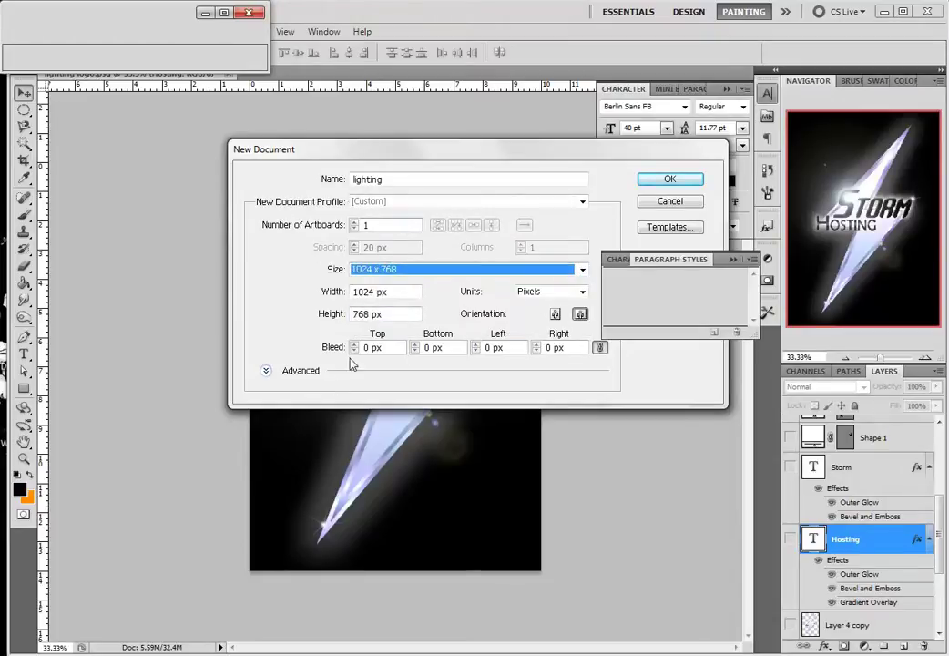
click(669, 179)
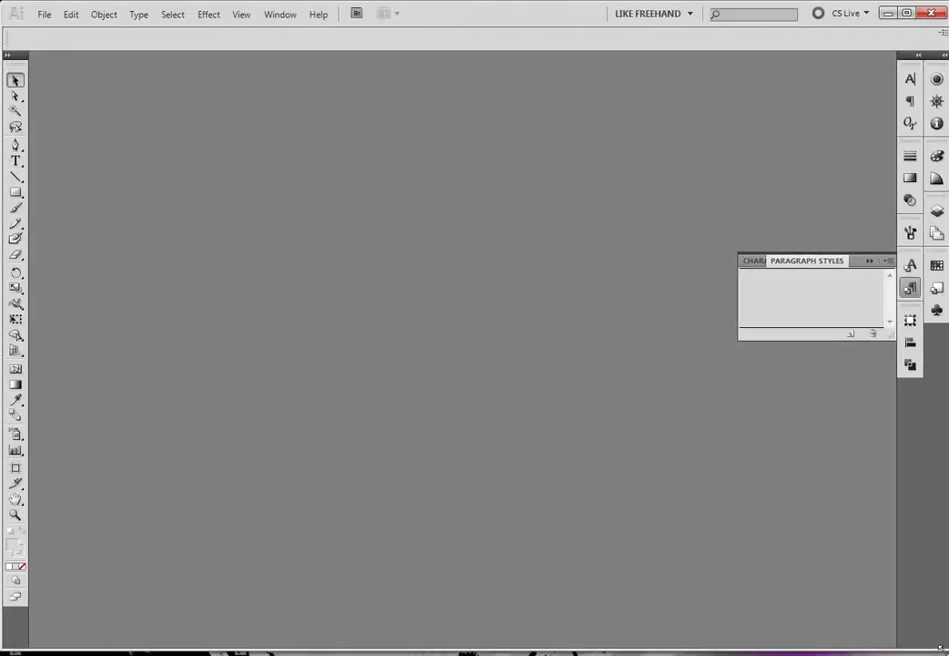
Step: Enlarge the application window and create the document again as "lighting", keeping the 1024 x 768 px size
drag(194, 248, 125, 141)
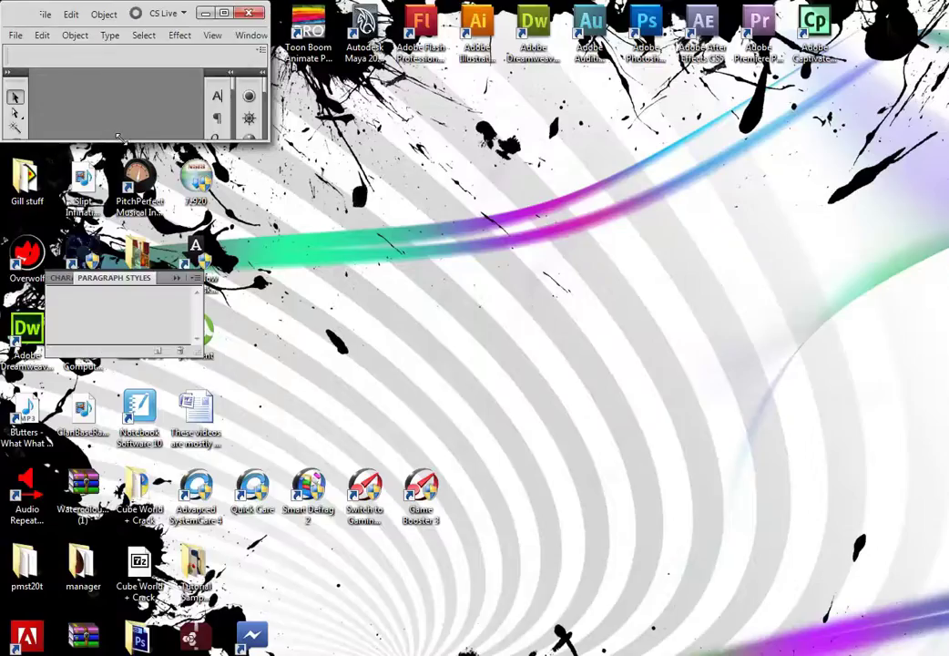
mouse_move(270, 151)
mouse_down()
mouse_move(419, 340)
mouse_move(749, 474)
mouse_move(913, 605)
mouse_move(948, 654)
mouse_up()
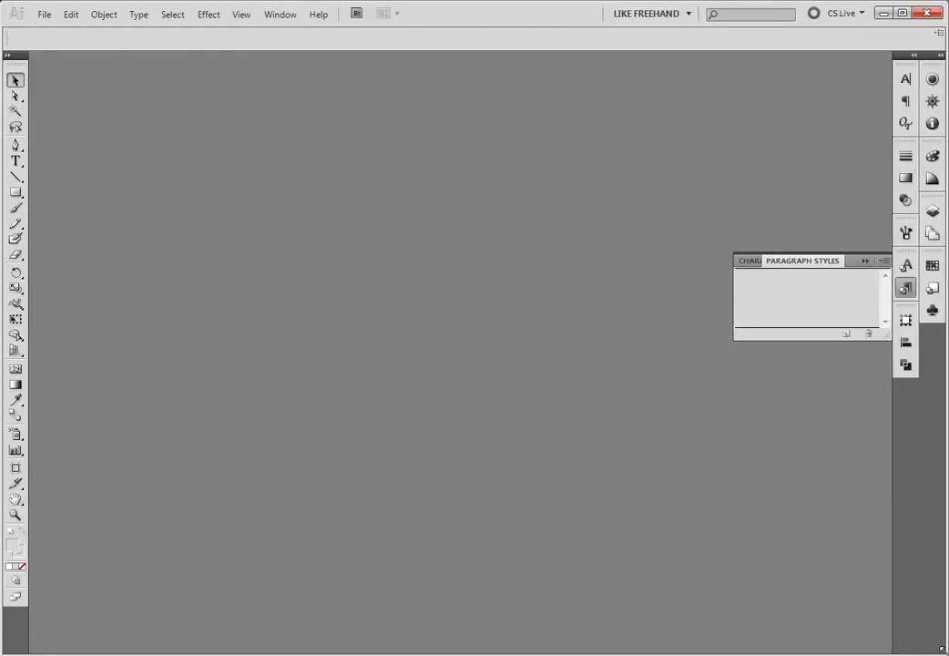
click(40, 16)
click(57, 32)
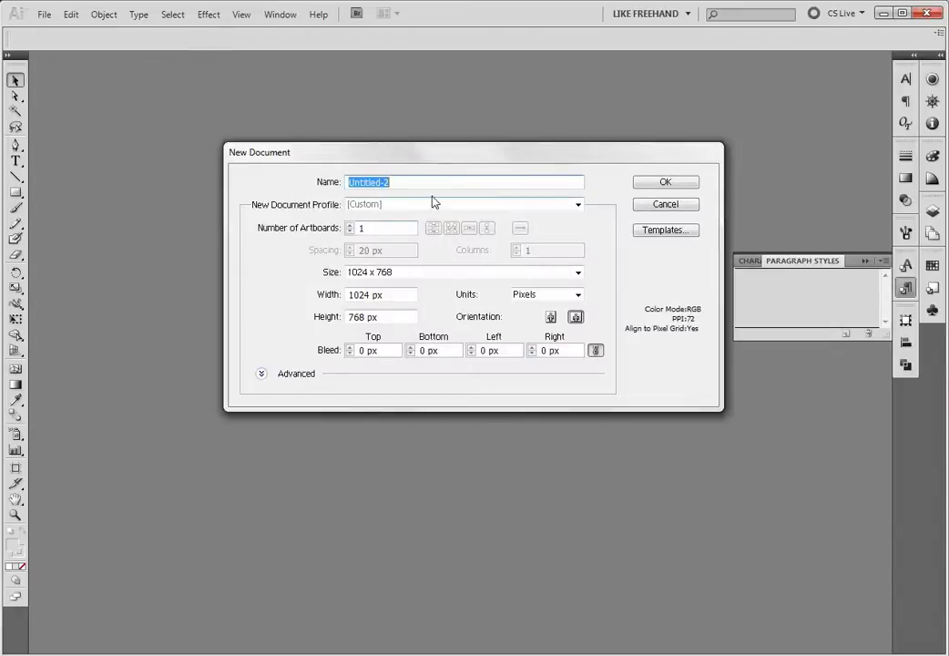
text(I)
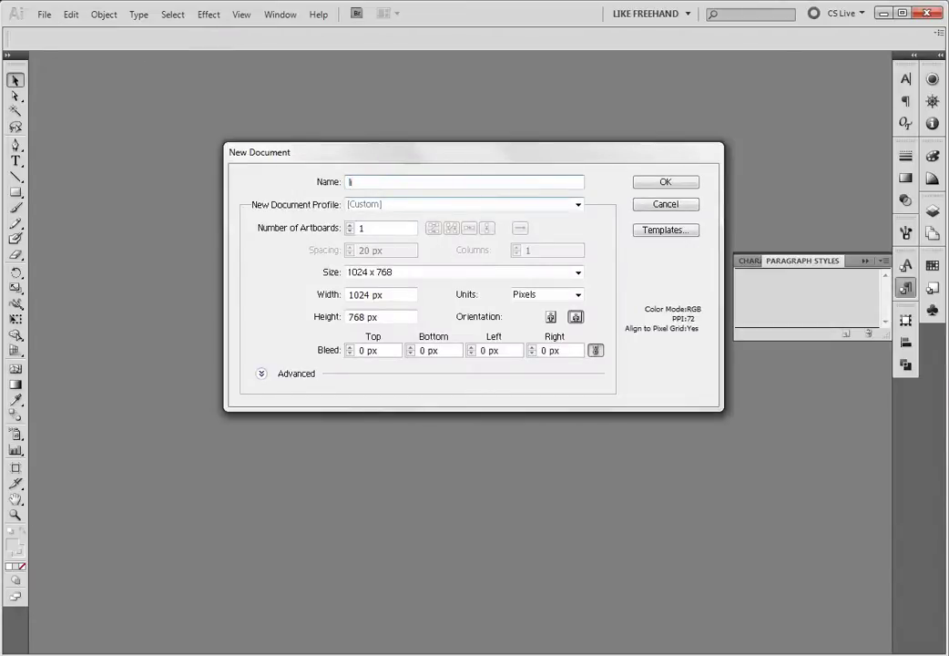
text(ighting)
click(685, 185)
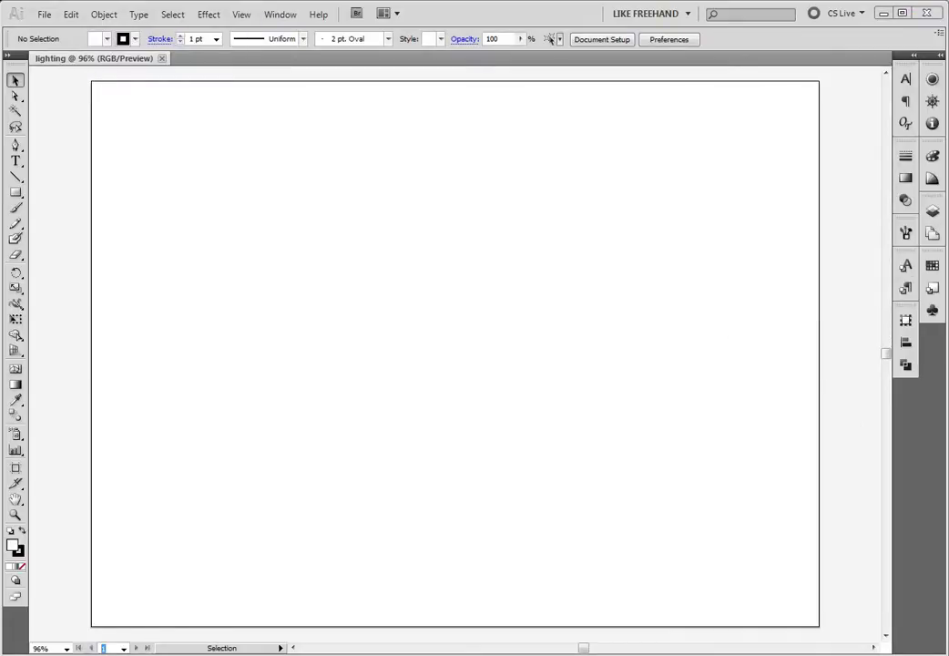
Step: Expand the docked panels and set the drawing colours to a black fill with no stroke
click(941, 57)
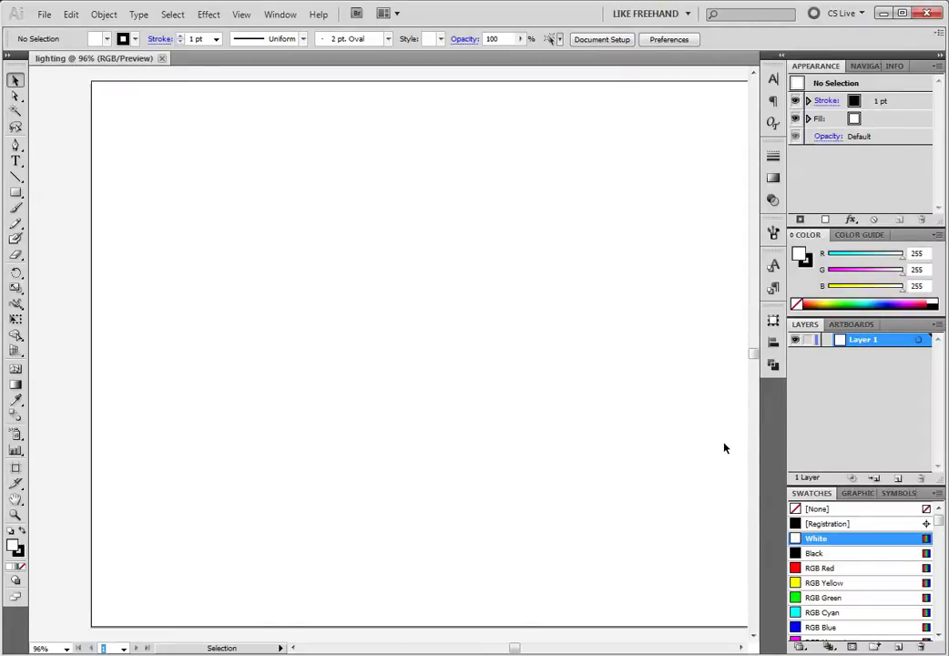
double_click(14, 547)
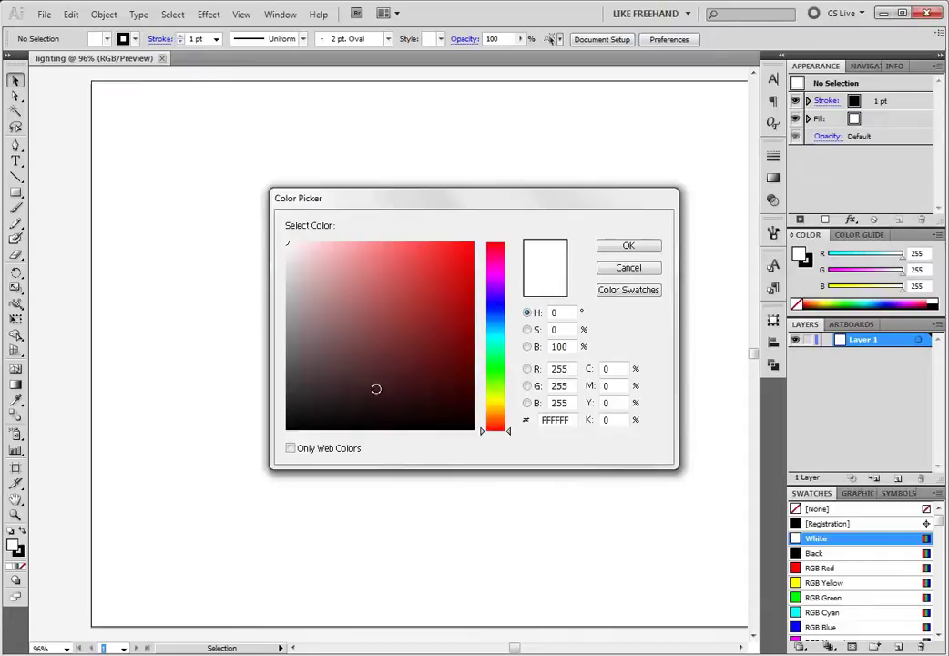
drag(286, 429, 288, 429)
click(622, 245)
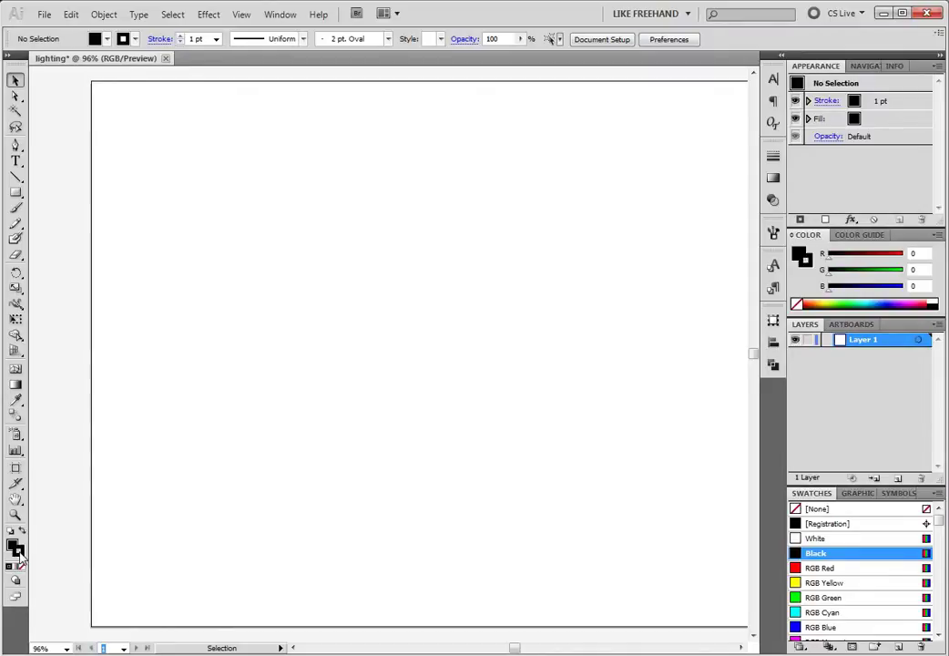
double_click(15, 547)
click(627, 247)
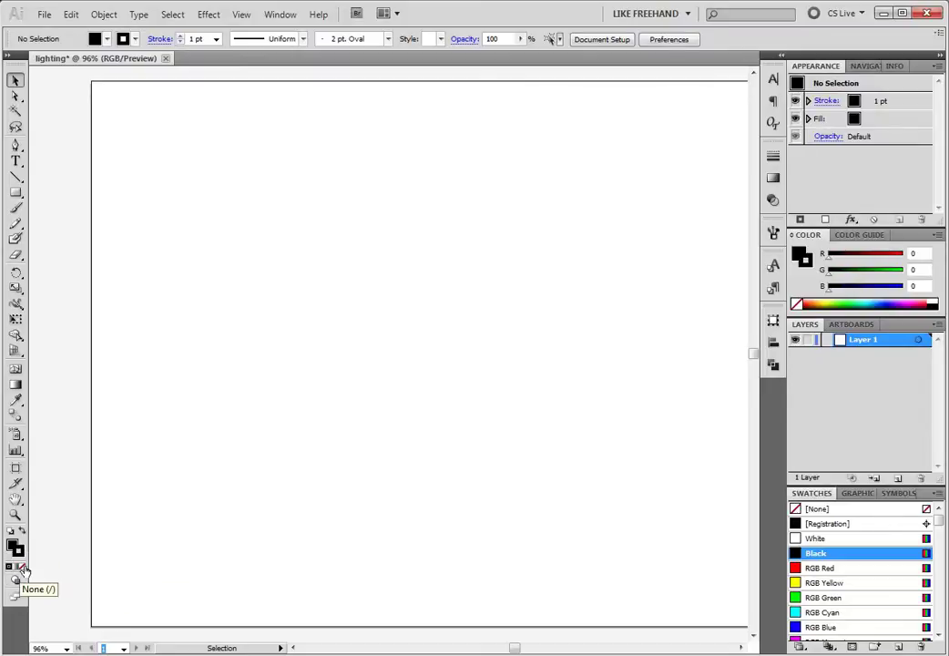
click(22, 568)
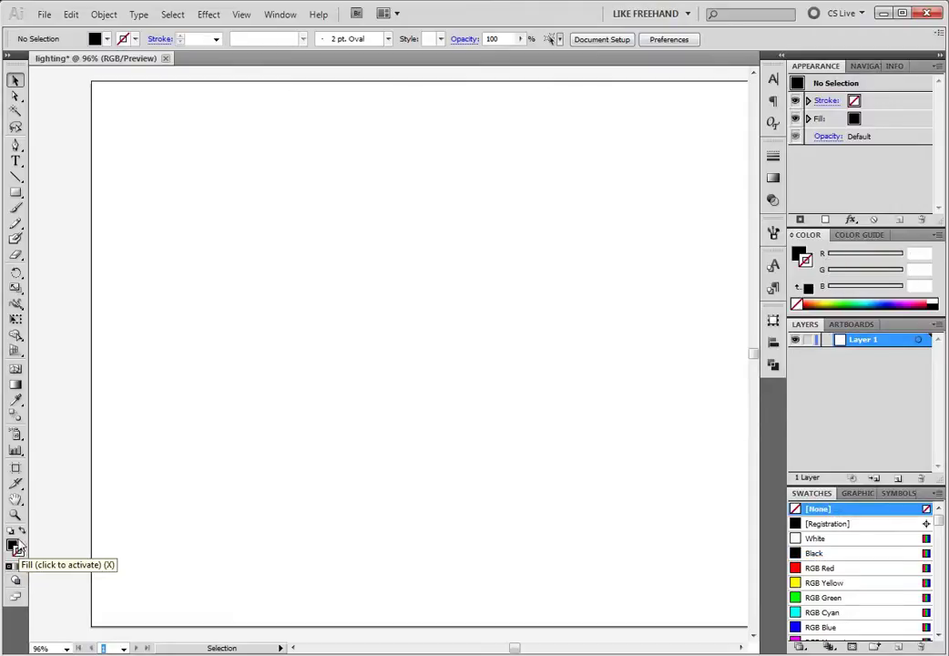
click(23, 533)
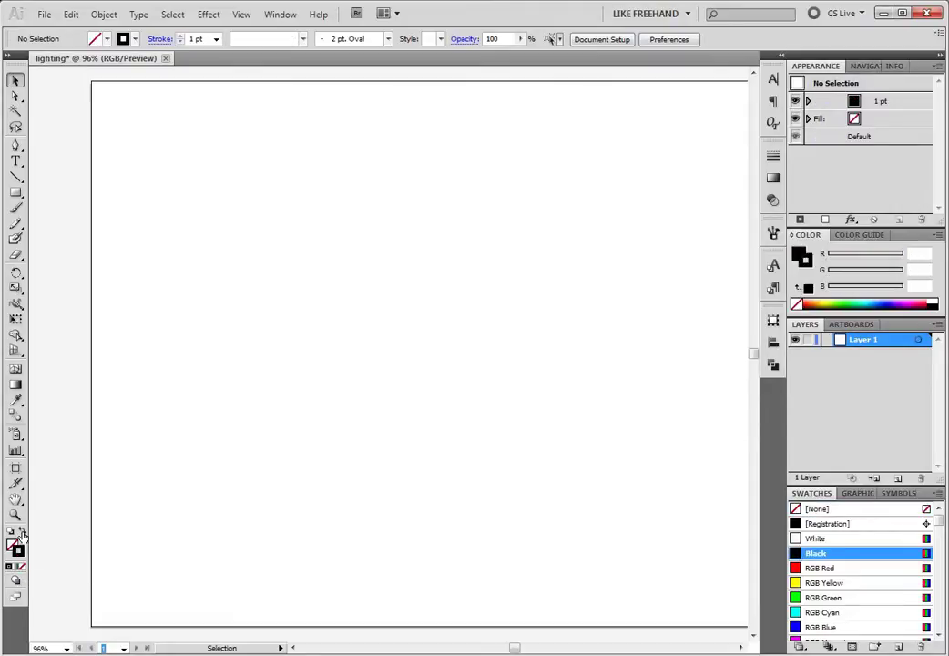
click(23, 533)
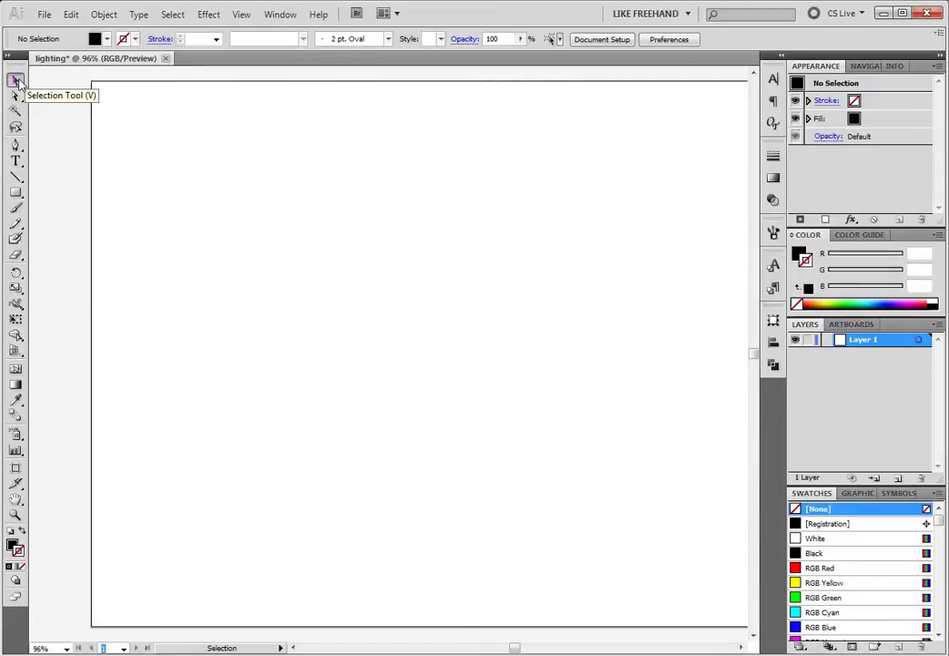
Step: Use the Pen tool to draw the bolt's upper edge slanting down-left, ending at about X 471 px, Y 314 px
click(16, 150)
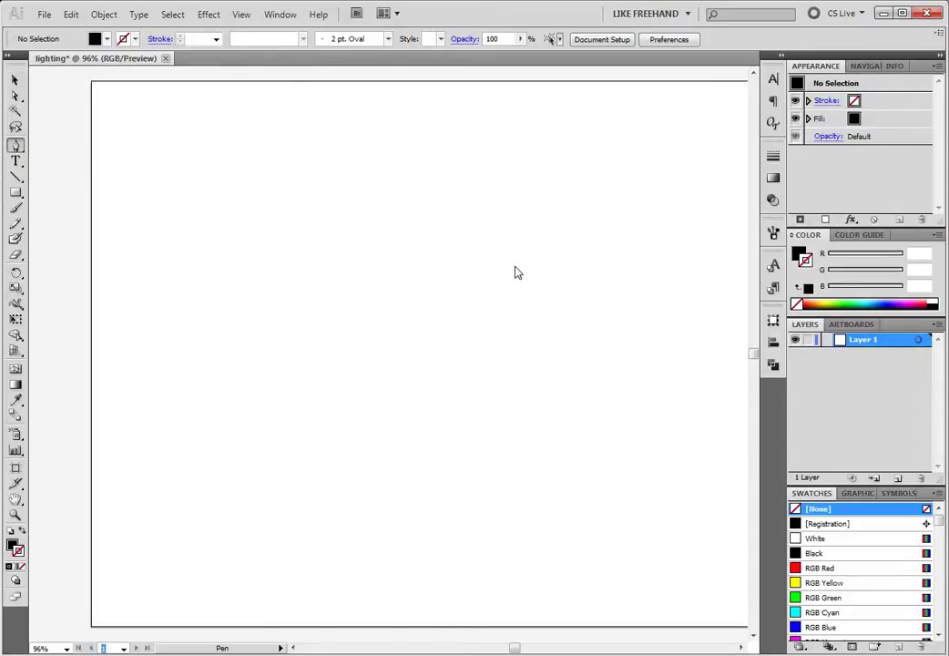
click(501, 168)
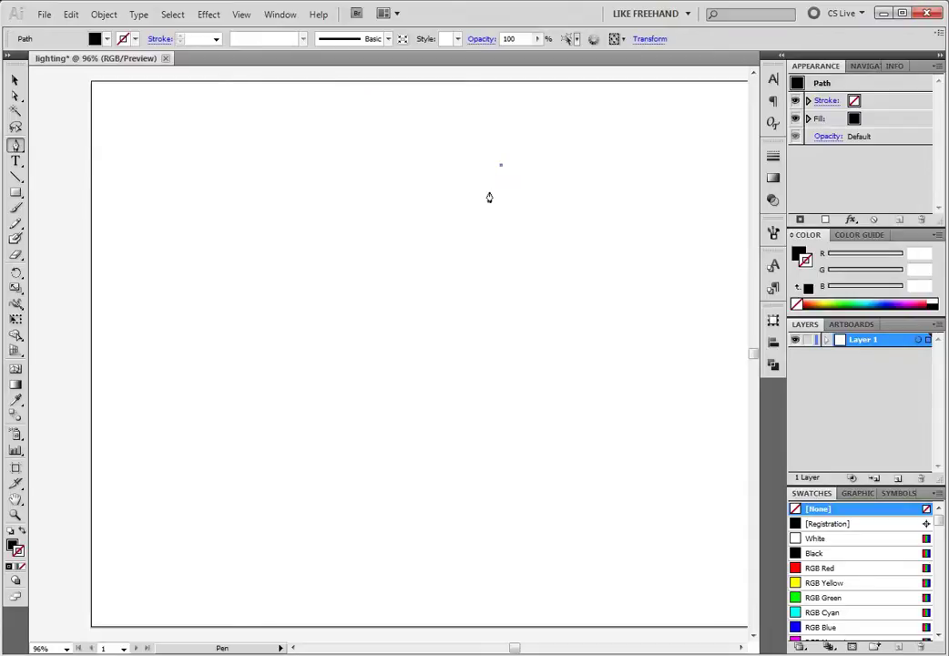
click(447, 312)
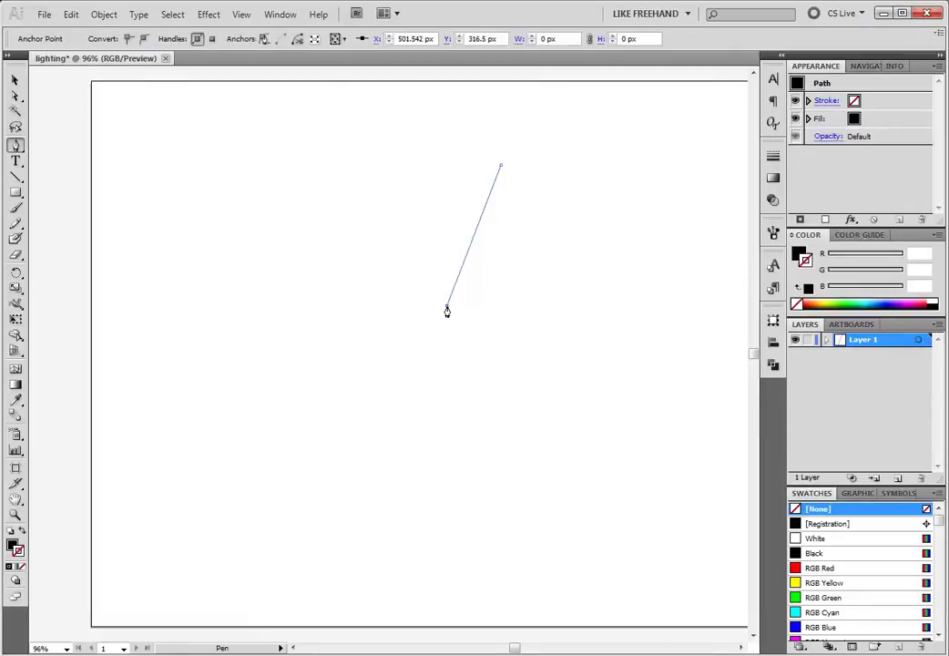
key(ctrl+z)
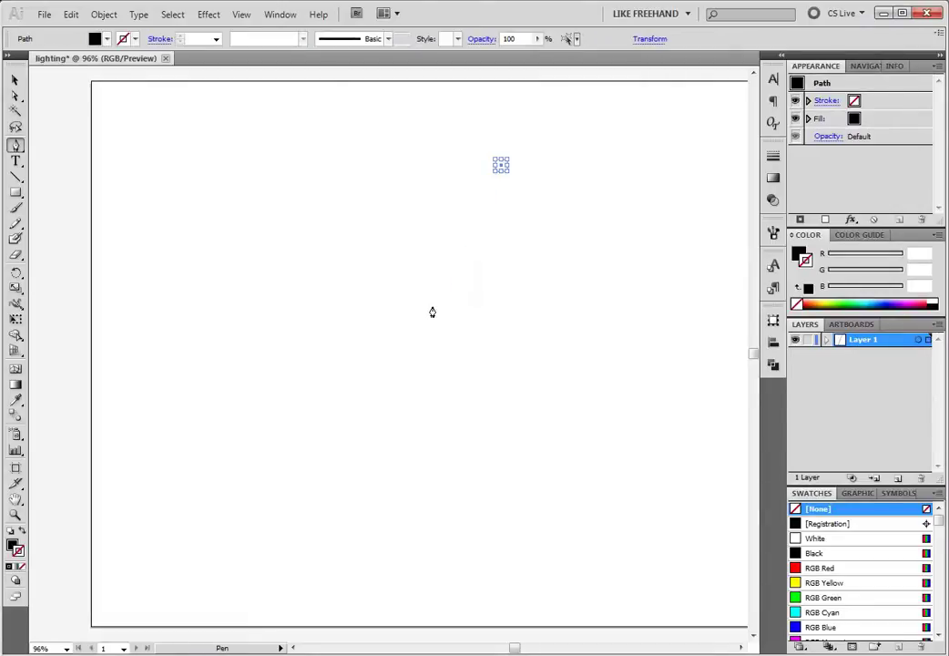
click(425, 307)
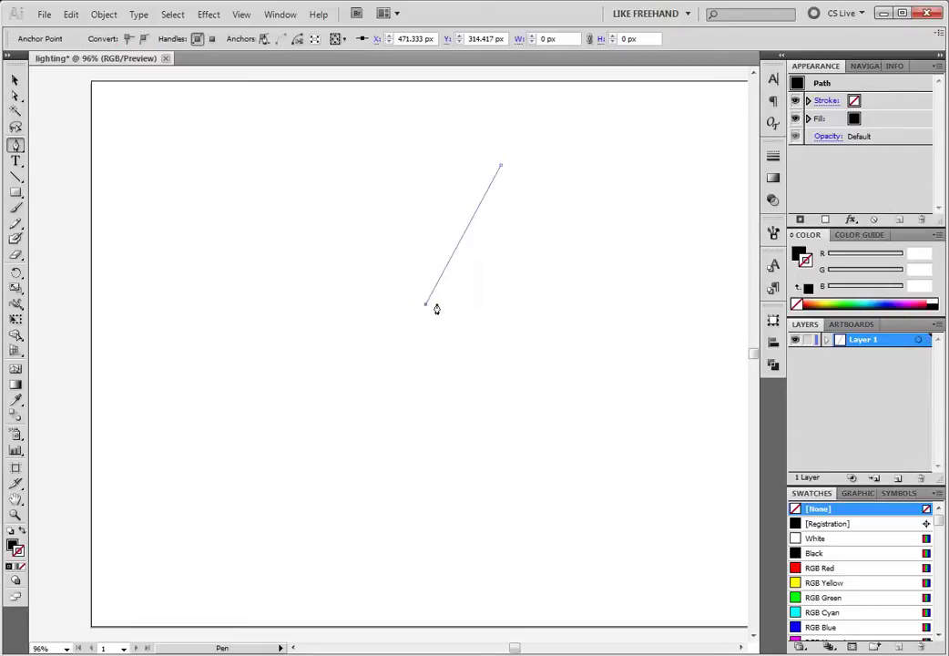
click(515, 306)
key(ctrl+z)
shift+click(517, 304)
key(ctrl+z)
drag(519, 309, 536, 297)
key(ctrl+z)
click(524, 306)
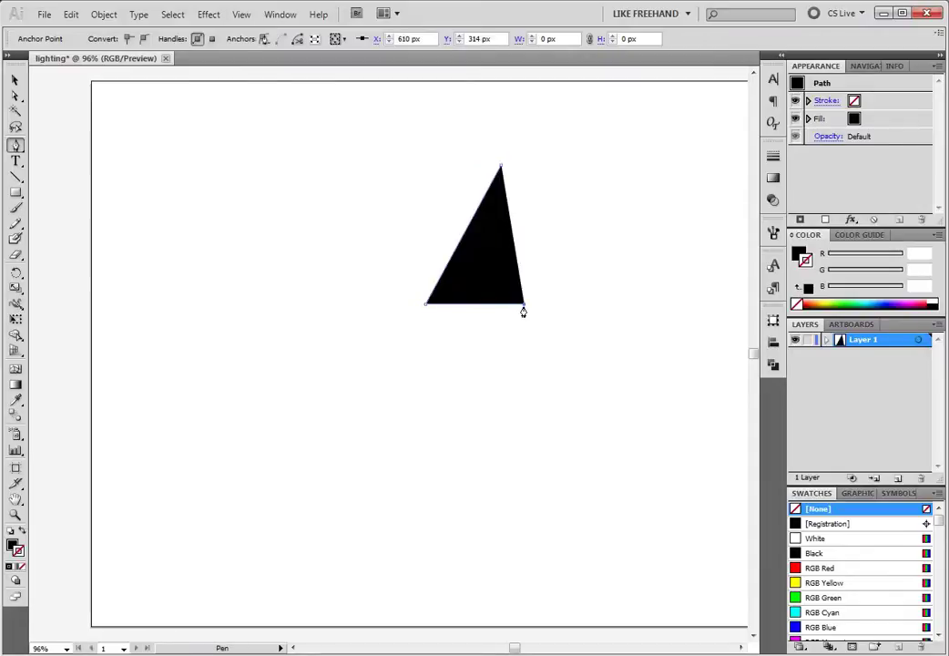
key(ctrl+z)
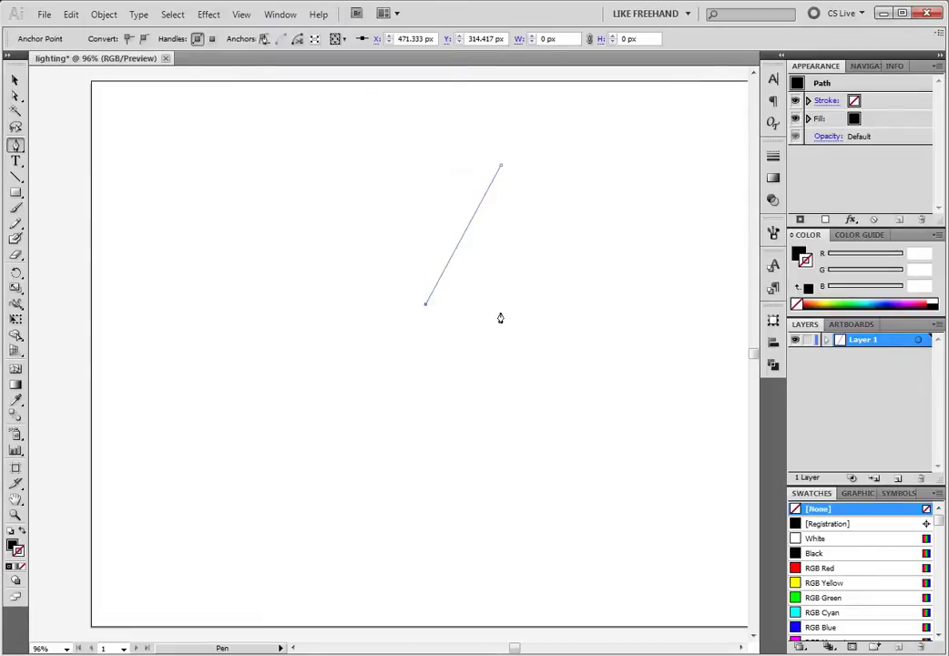
Step: Extend the zigzag with anchors at about X 574, Y 314 px and X 462, Y 508 px, and give it a black stroke without fill
click(499, 304)
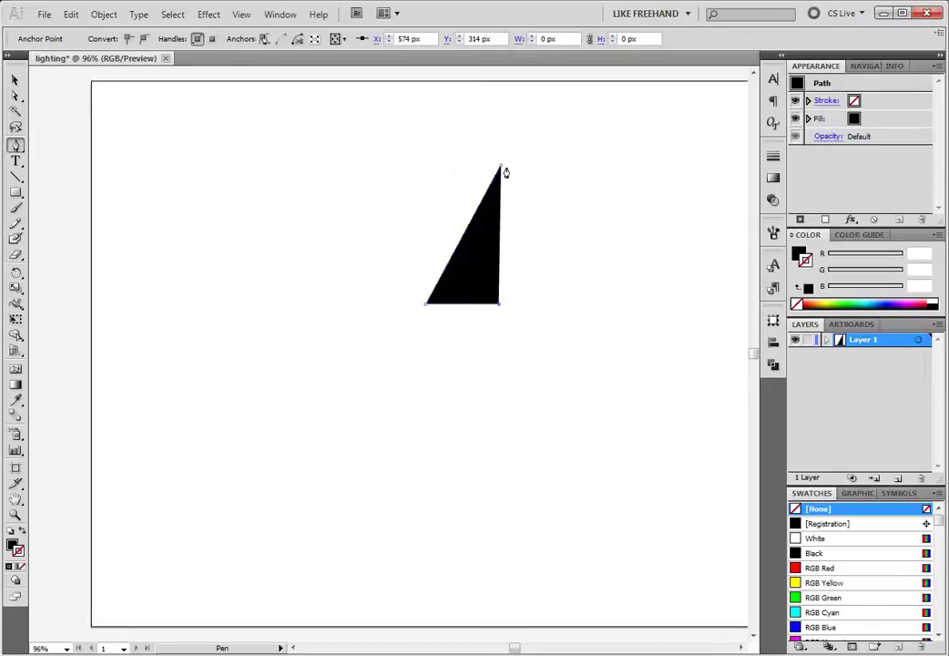
click(419, 443)
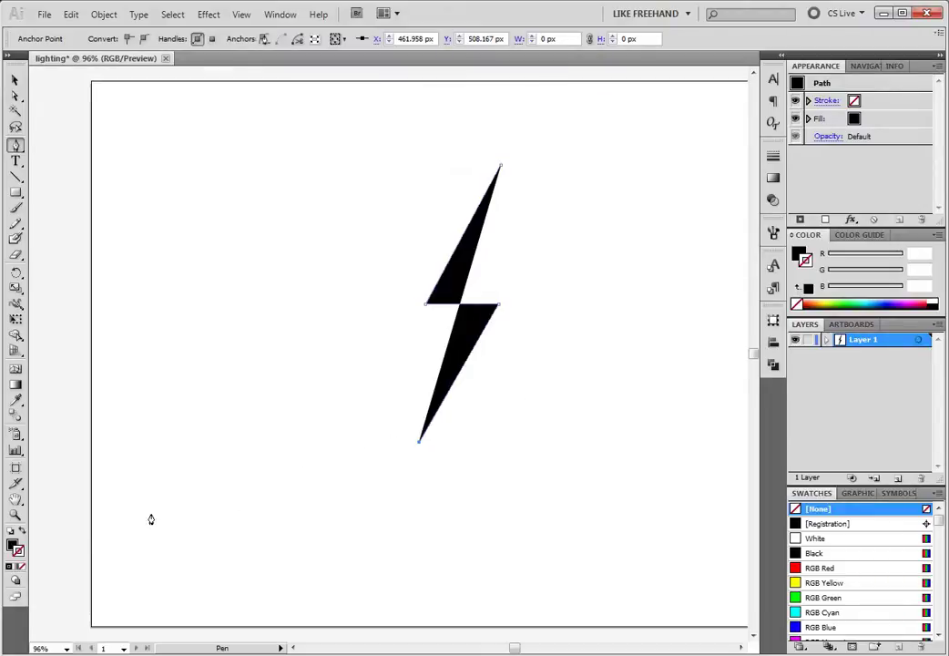
click(21, 535)
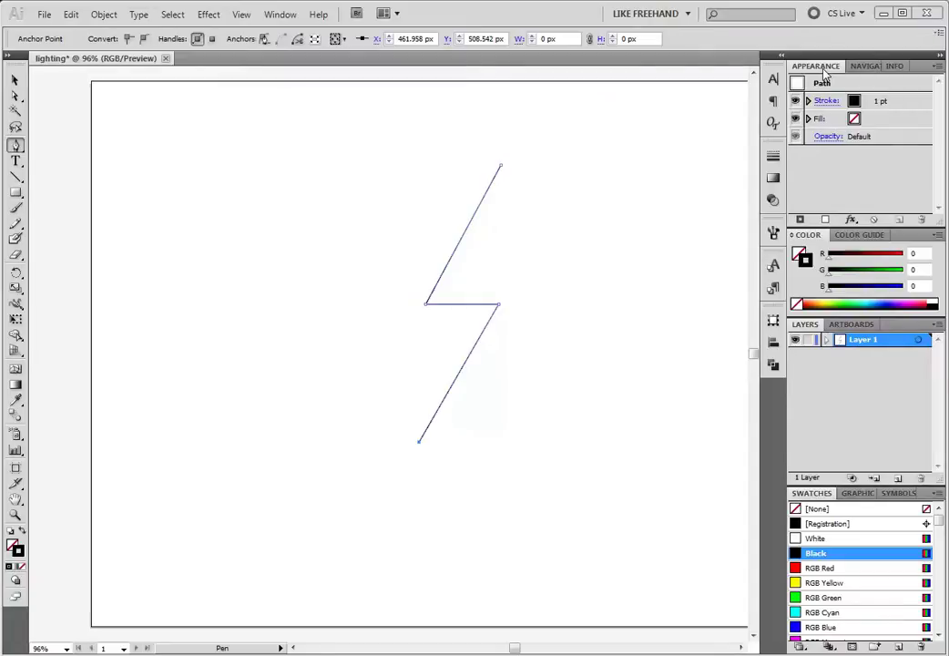
Step: Set the stroke weight of the zigzag bolt path to 4 pt
click(281, 15)
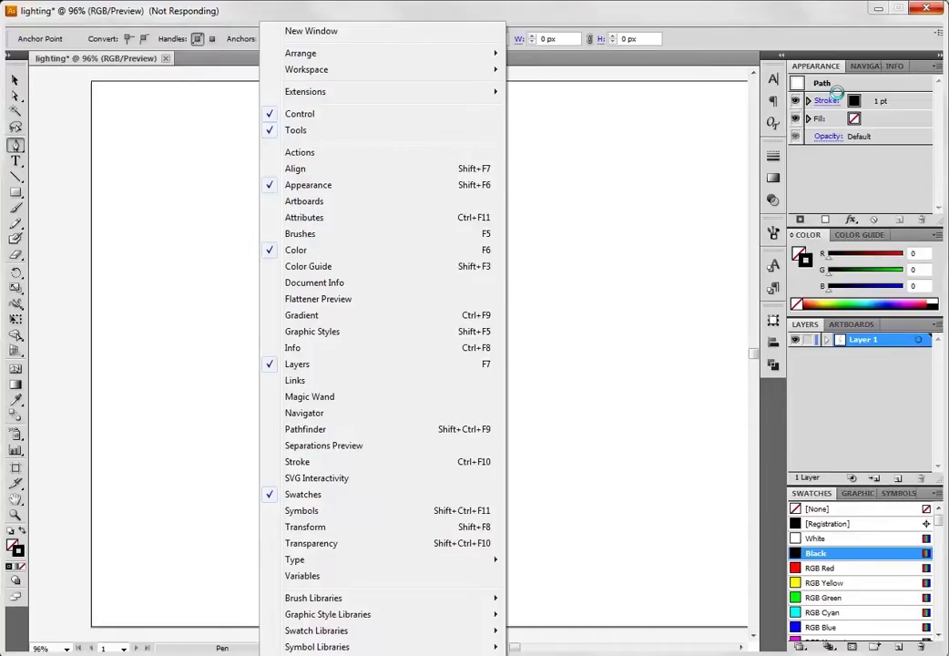
click(833, 100)
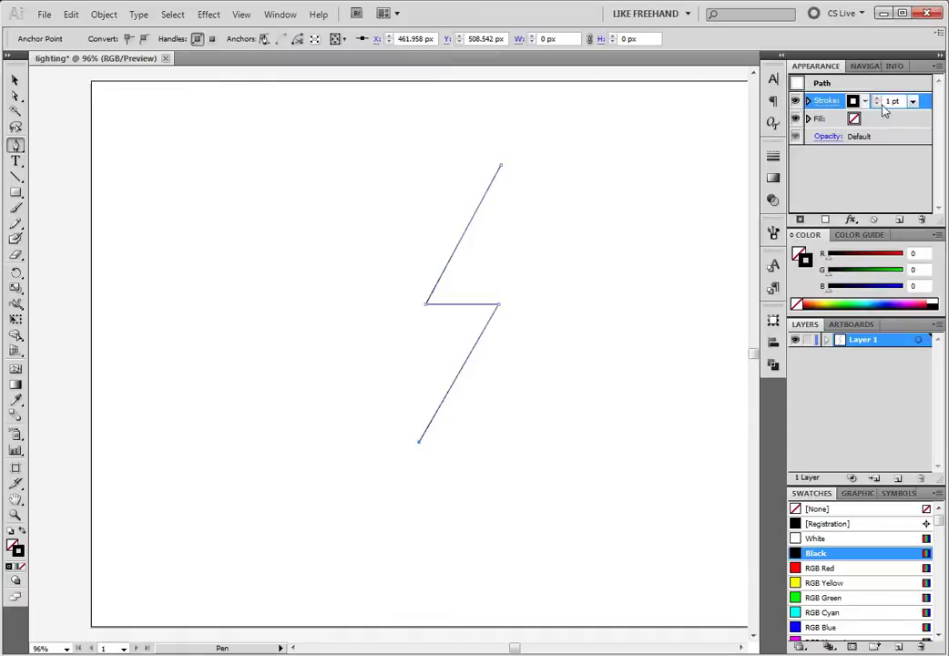
click(878, 98)
click(879, 99)
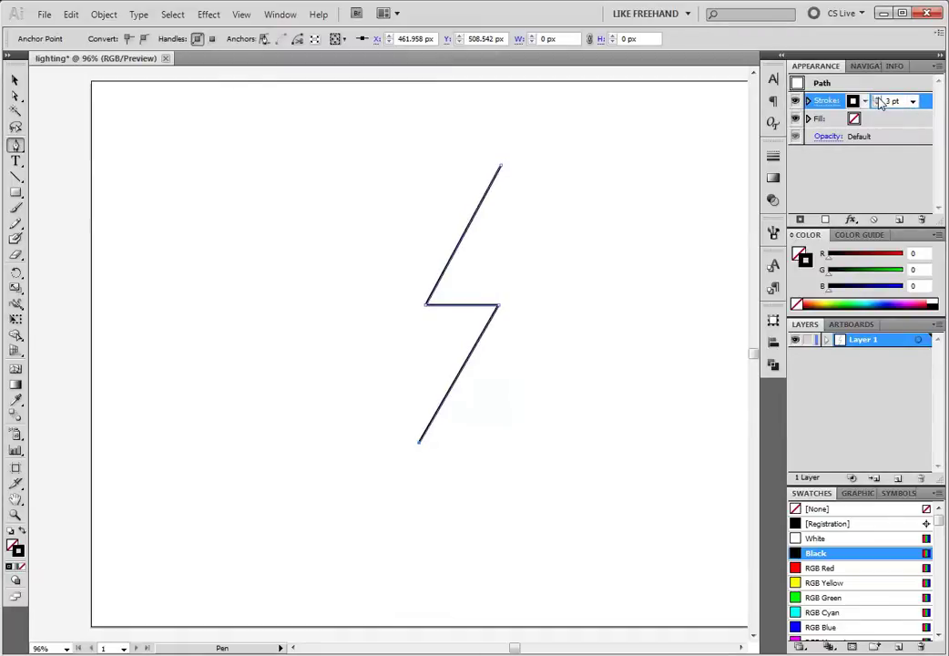
click(879, 98)
click(572, 348)
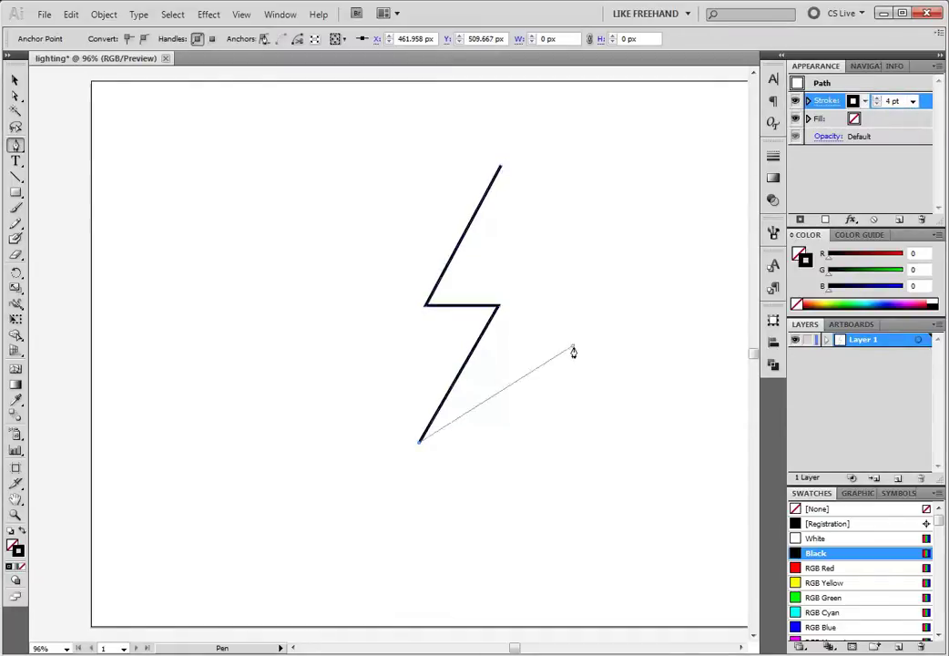
Step: Stop drawing with the Pen tool and select the whole zigzag path with the Selection tool
key(ctrl+z)
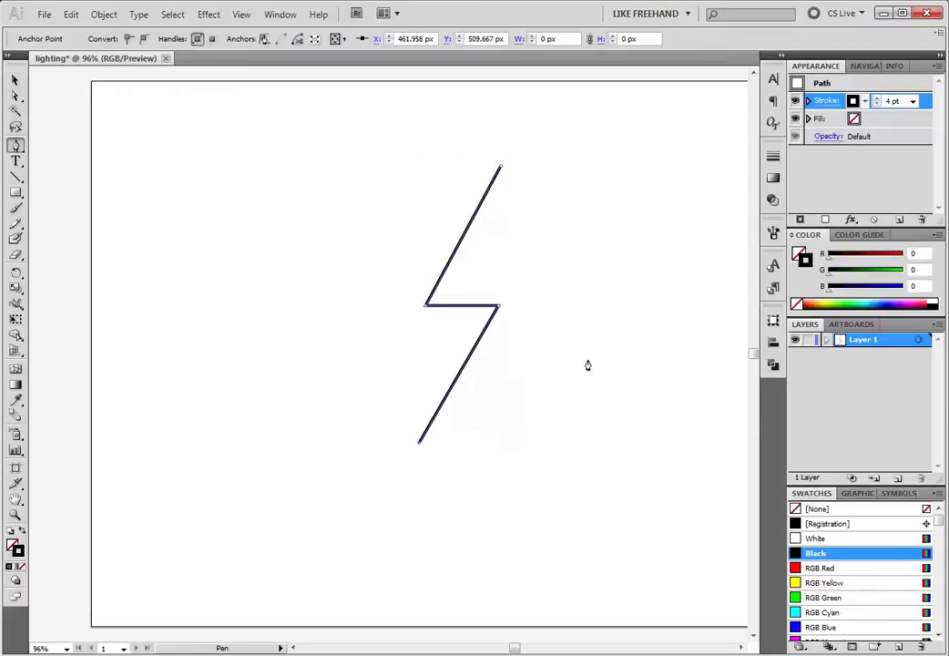
click(14, 83)
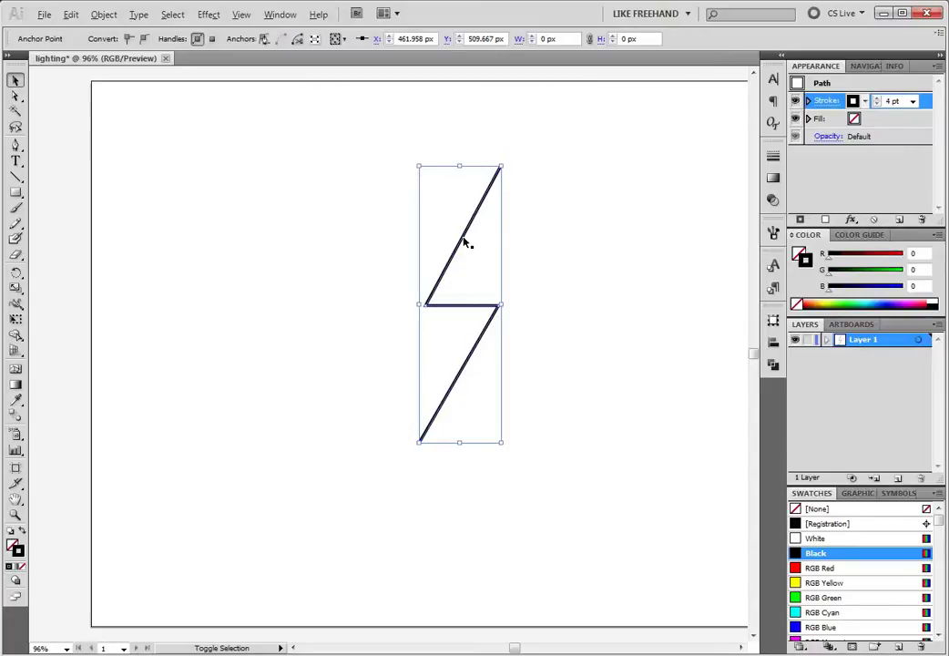
key(ctrl+shift+b)
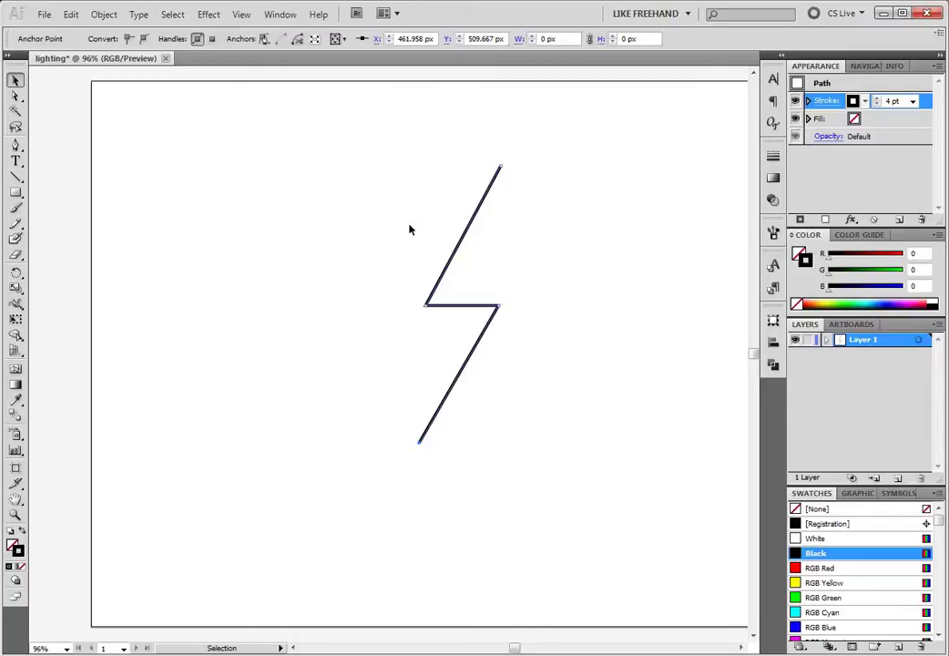
click(15, 80)
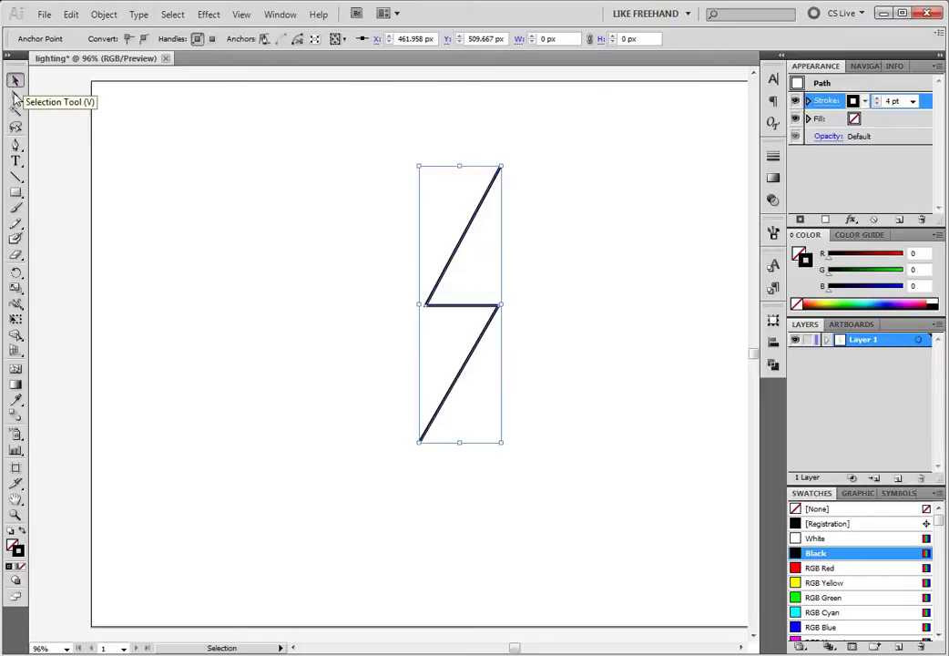
right_click(479, 220)
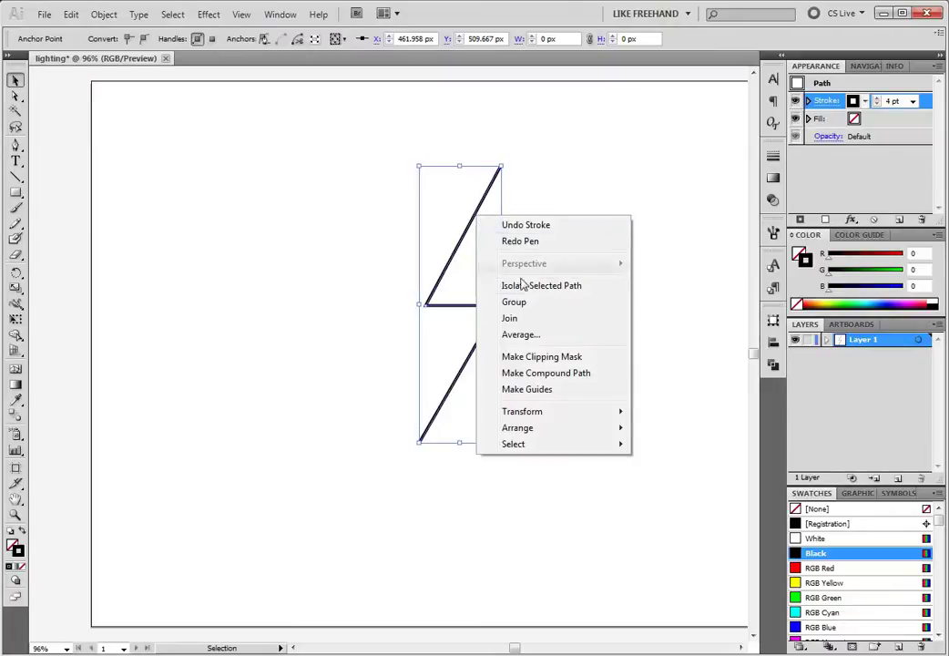
click(70, 14)
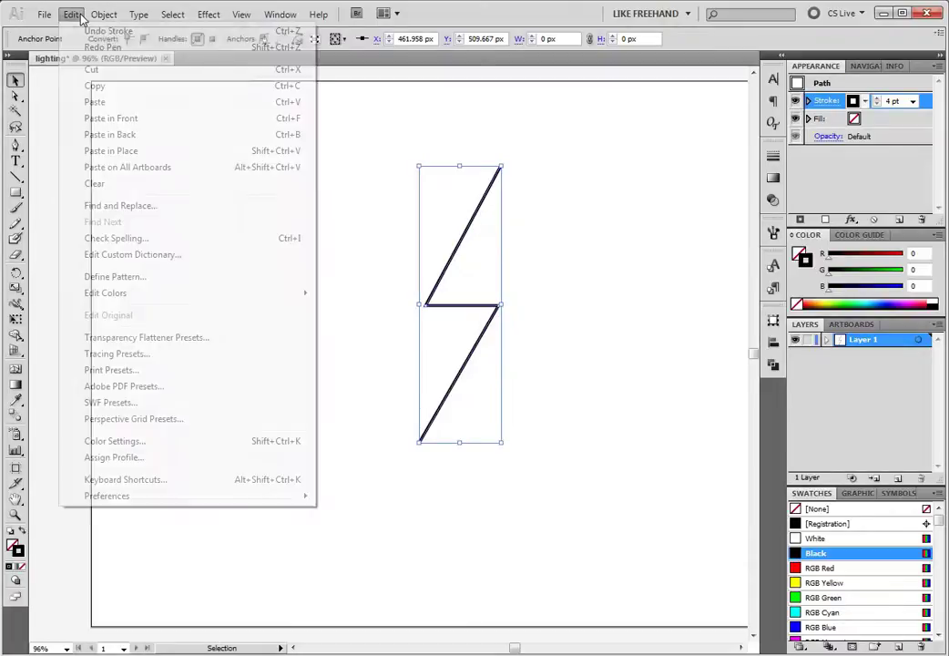
click(139, 85)
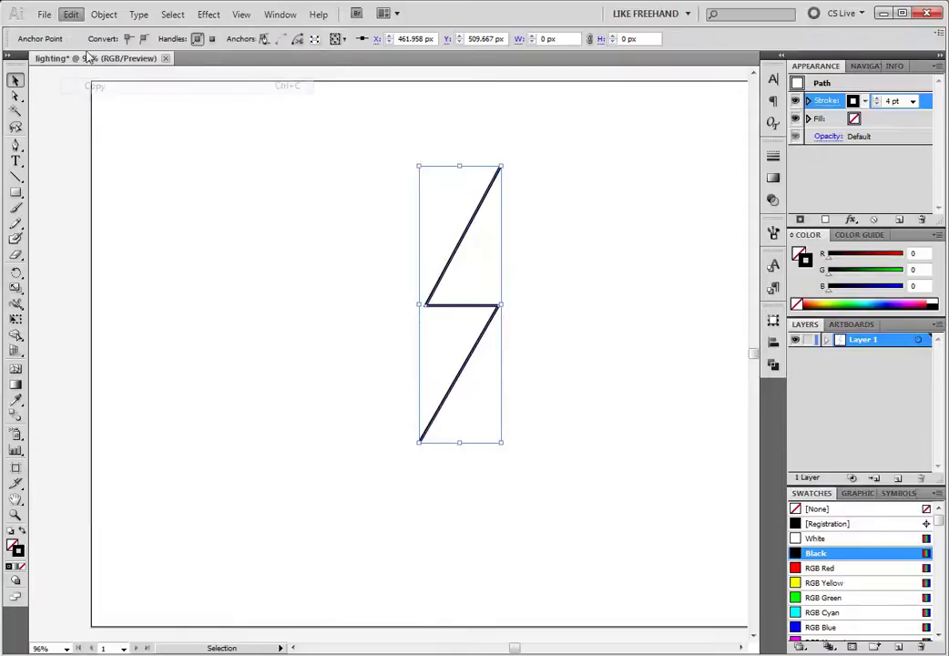
click(70, 17)
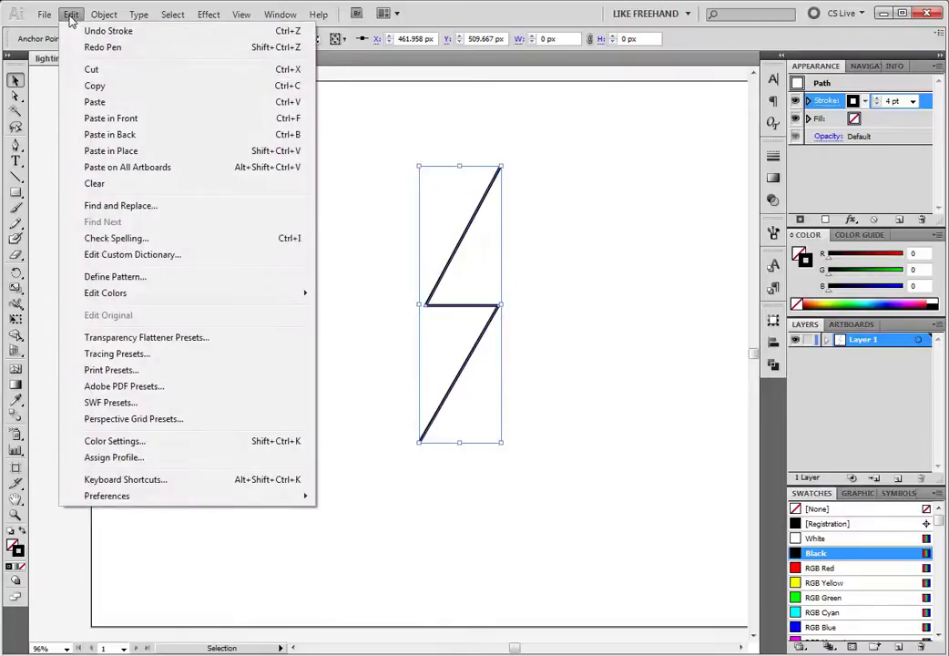
click(131, 101)
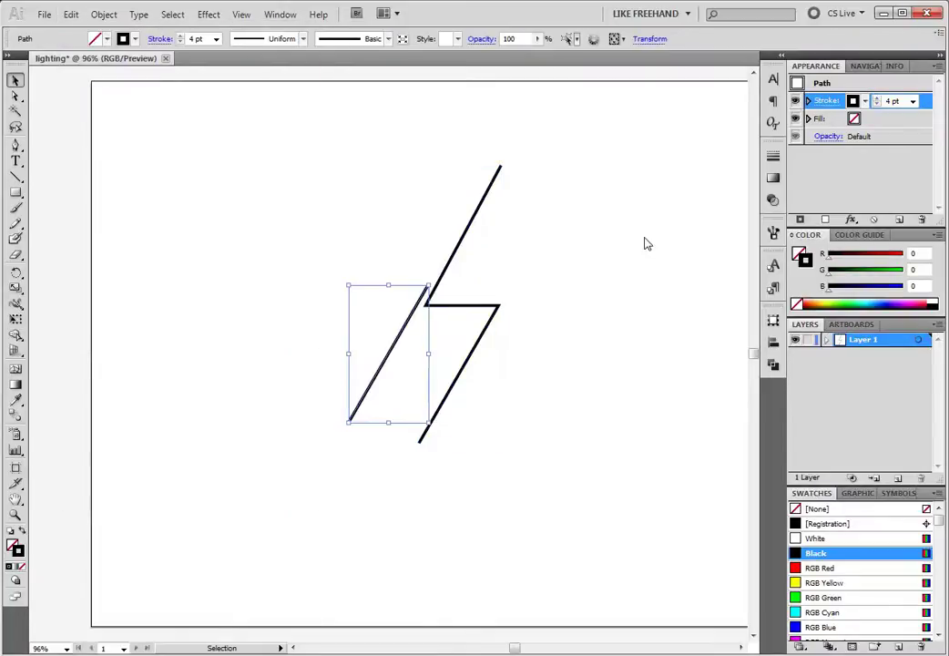
key(Delete)
Step: Duplicate the whole zigzag path and place the copy up and to the right of the original as the bolt's opposite edge
click(498, 310)
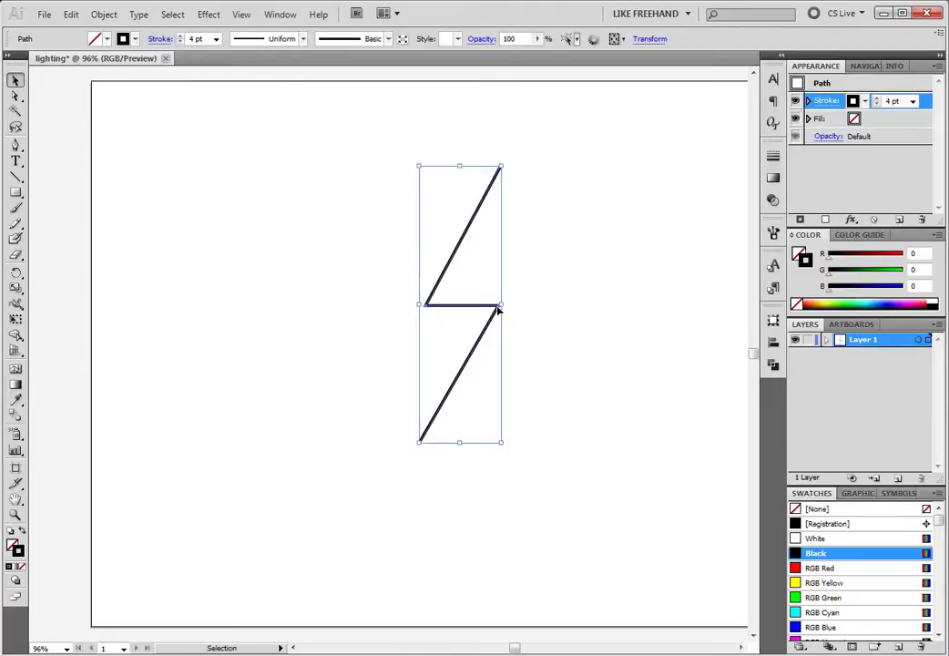
drag(345, 118, 597, 499)
click(70, 14)
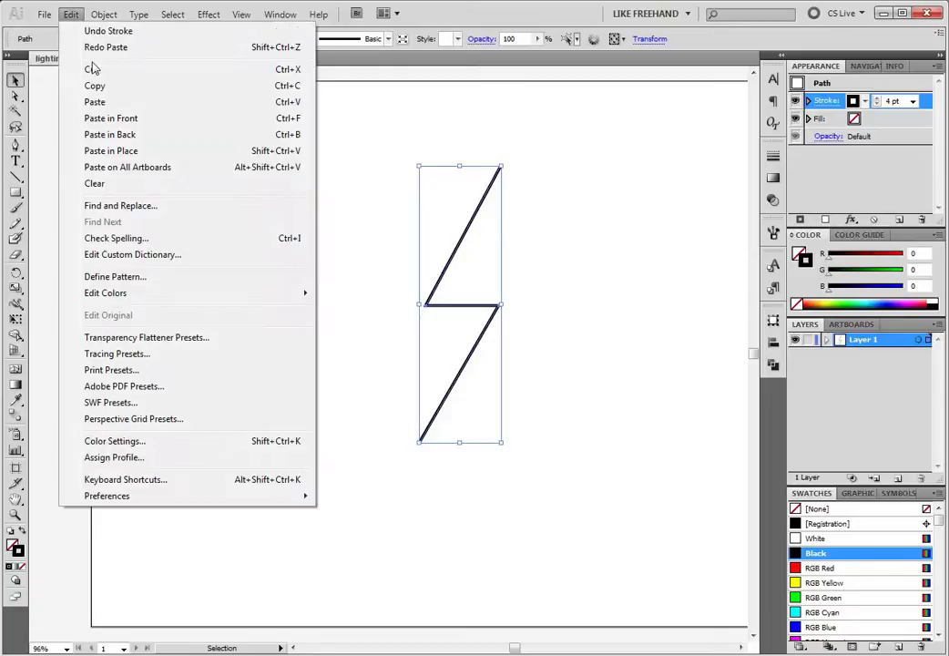
click(117, 87)
click(70, 15)
click(125, 103)
drag(488, 239, 414, 289)
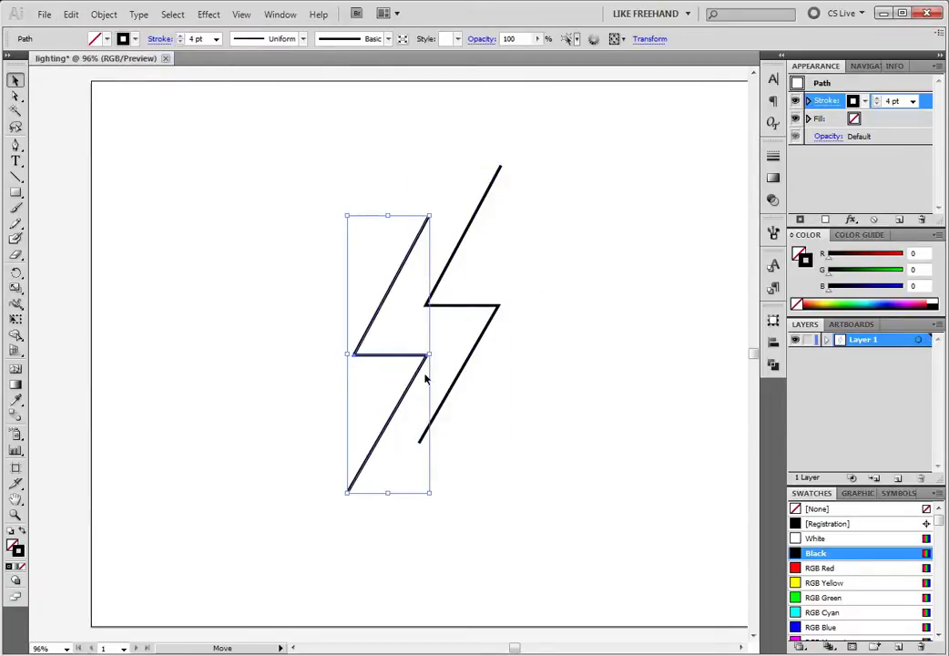
drag(411, 360, 545, 277)
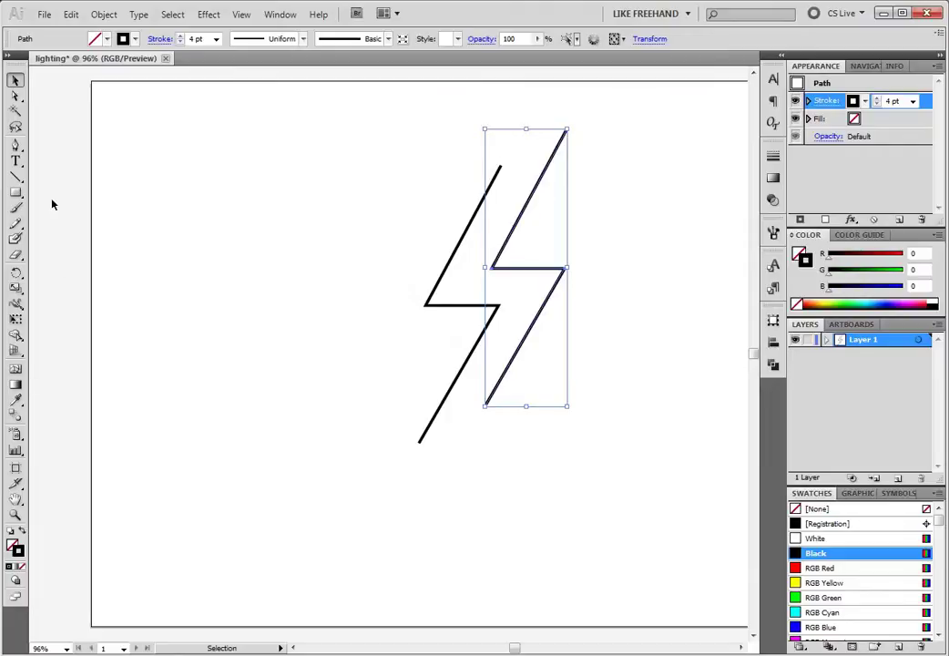
Step: Move the original zigzag's top anchor onto the copy's top end, and the copy's bottom anchor onto the original's bottom end
click(15, 98)
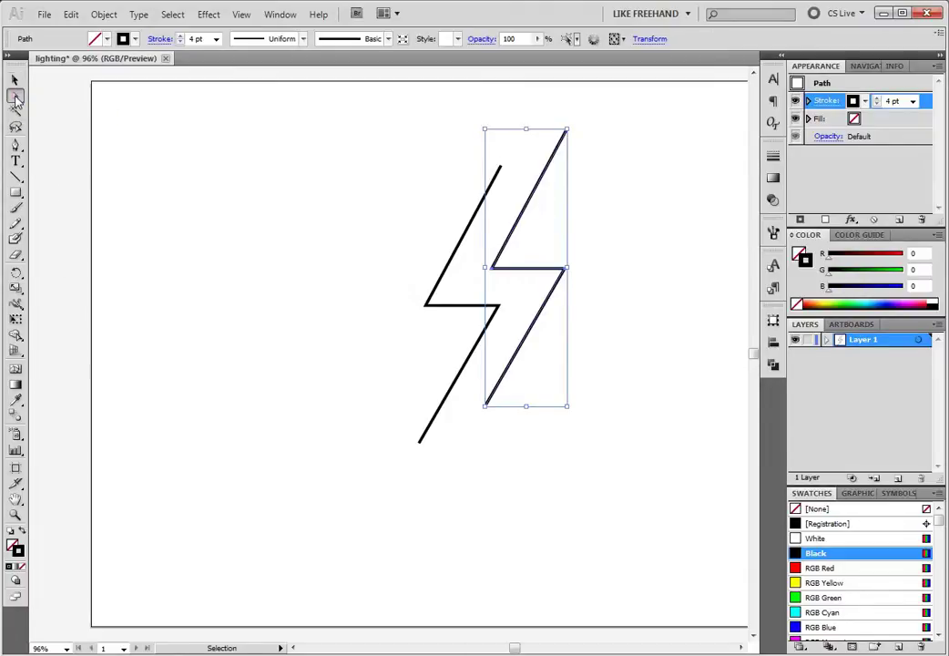
click(499, 179)
click(502, 169)
click(502, 170)
drag(501, 169, 565, 132)
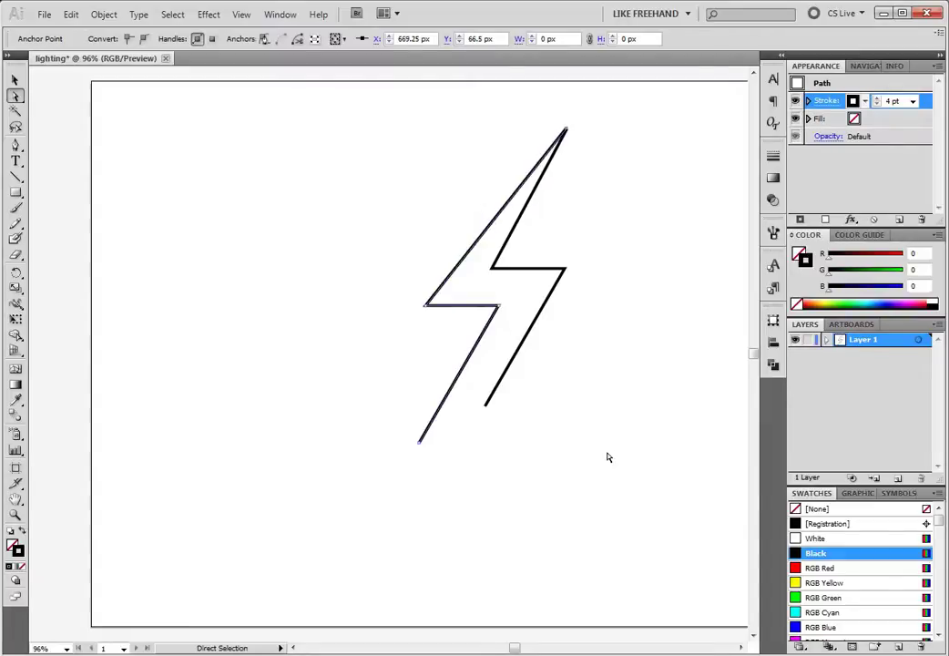
click(488, 409)
drag(485, 407, 422, 440)
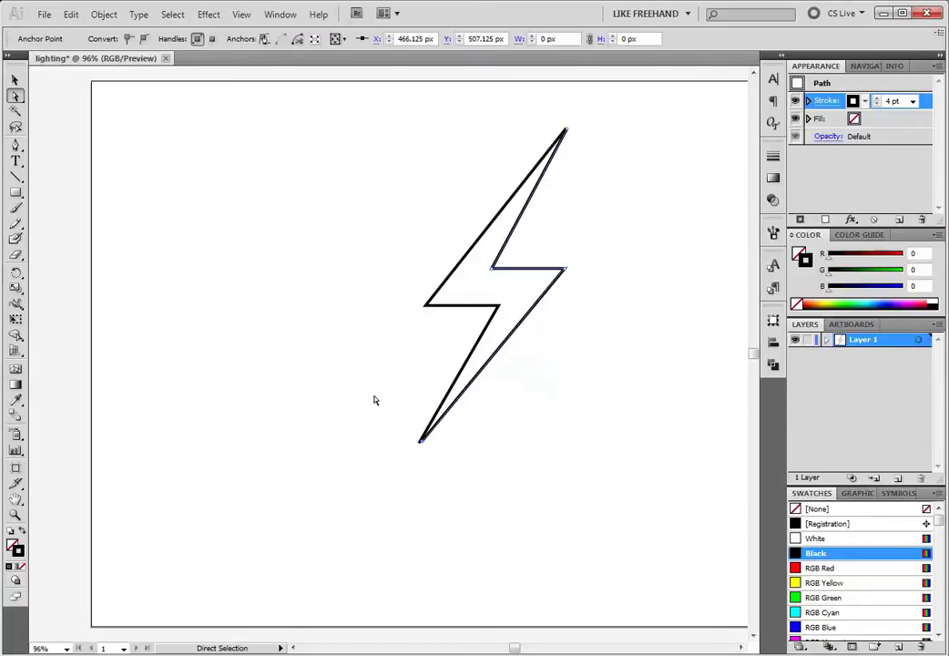
Step: Join the two overlapping end anchors at the bolt's bottom tip
drag(391, 414, 473, 494)
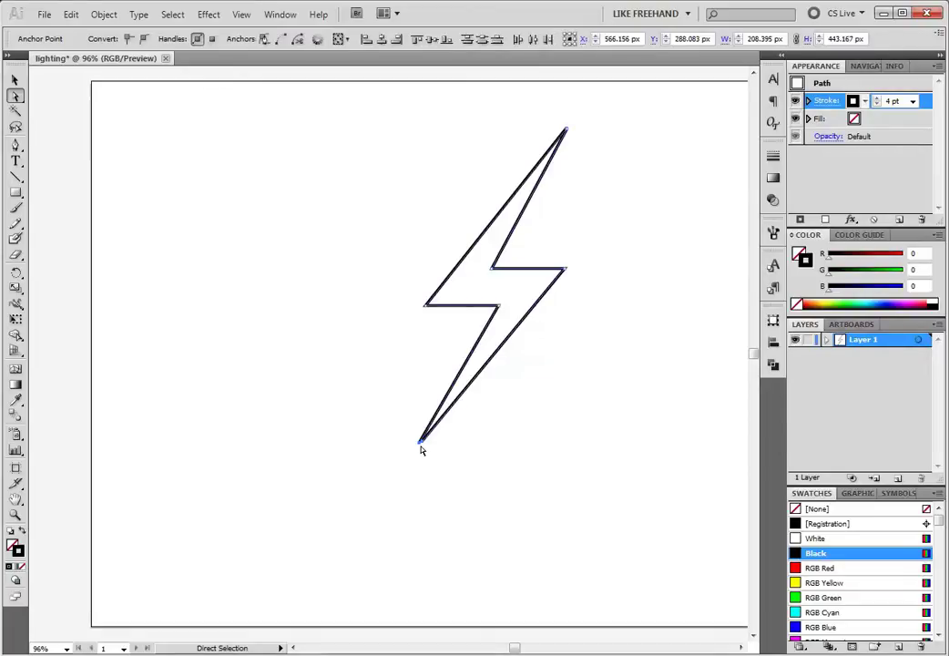
click(104, 15)
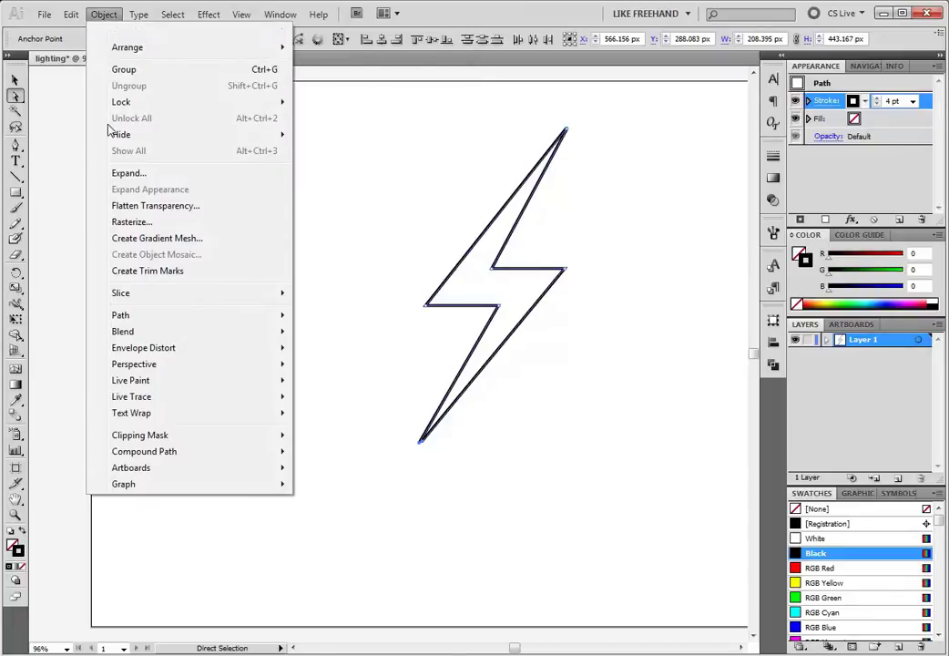
mouse_move(146, 315)
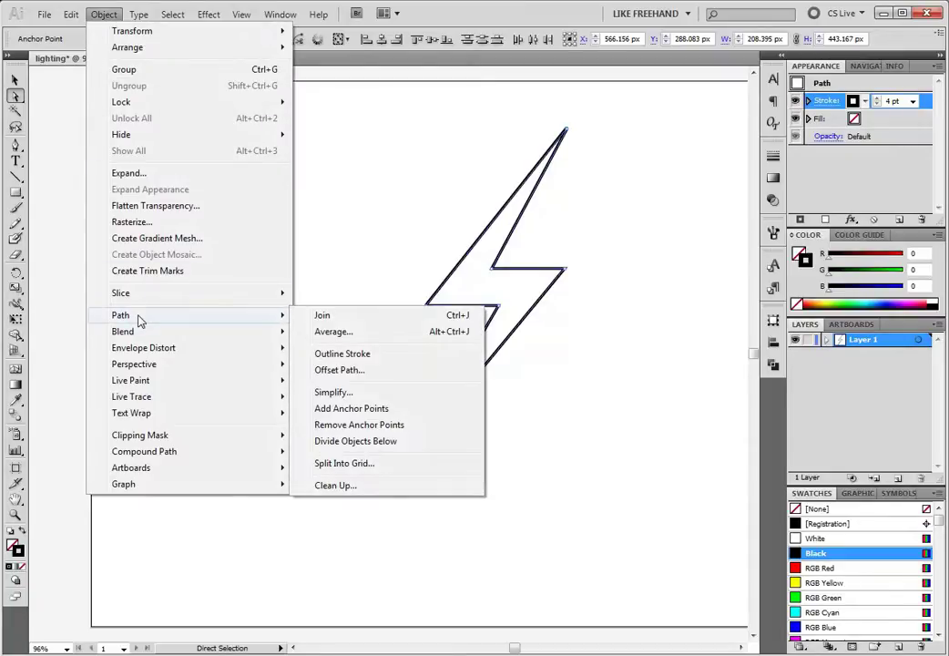
click(373, 323)
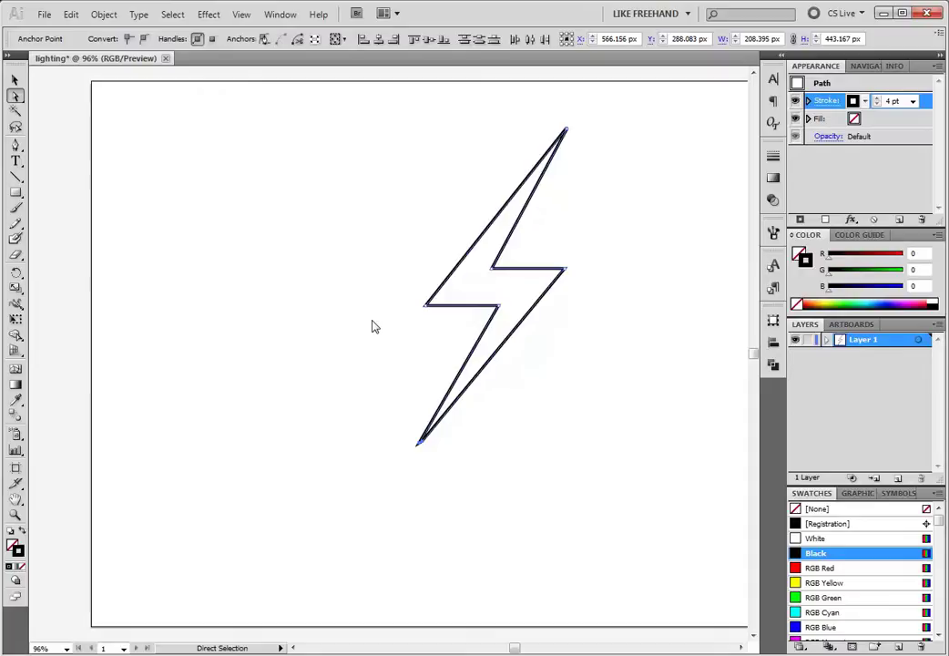
Step: Join the two overlapping end anchors at the bolt's top tip
key(ctrl+a)
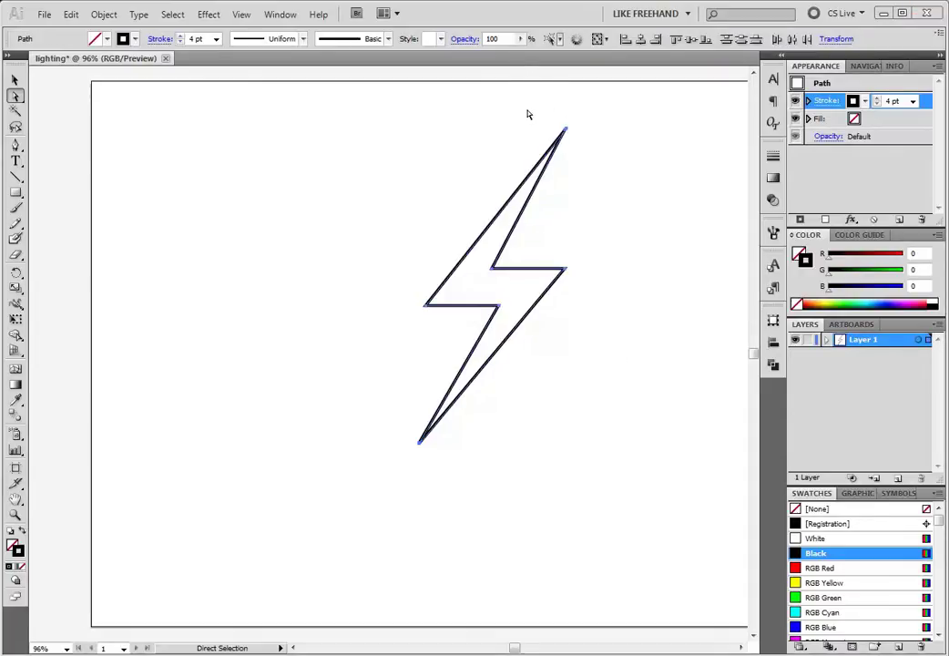
drag(527, 112, 602, 161)
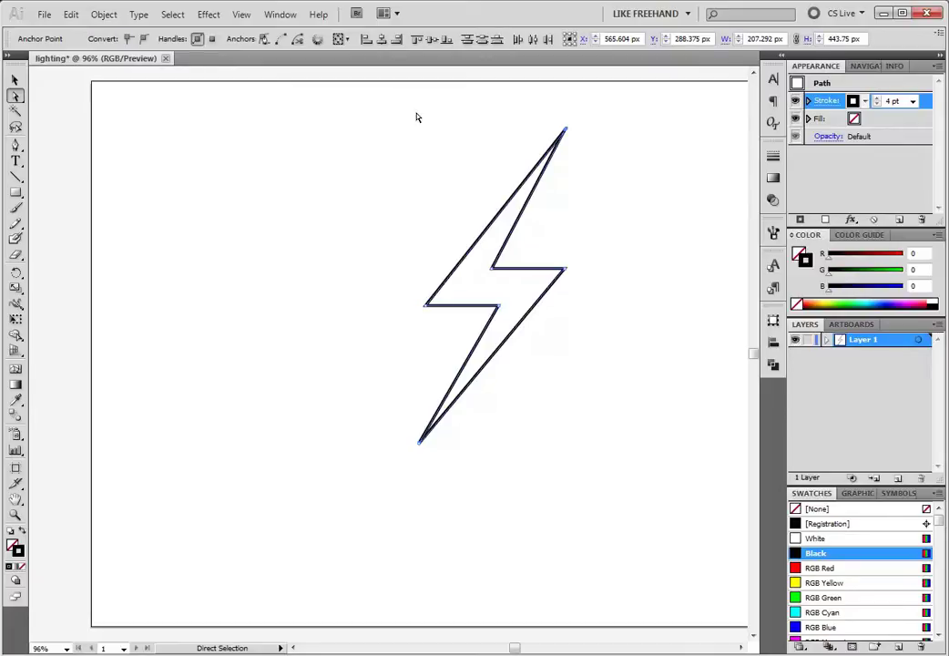
click(103, 14)
mouse_move(219, 316)
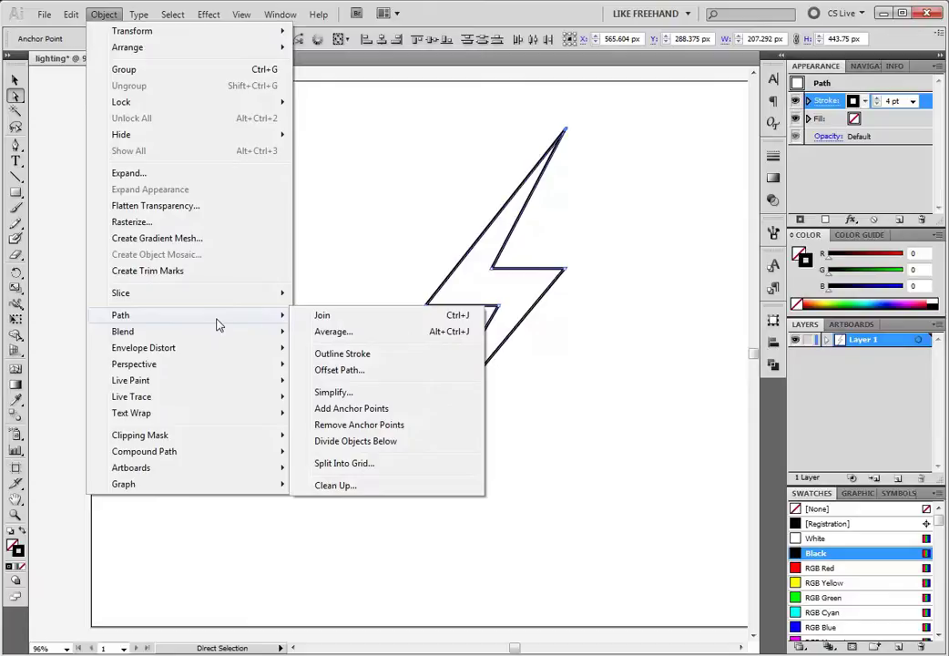
click(328, 318)
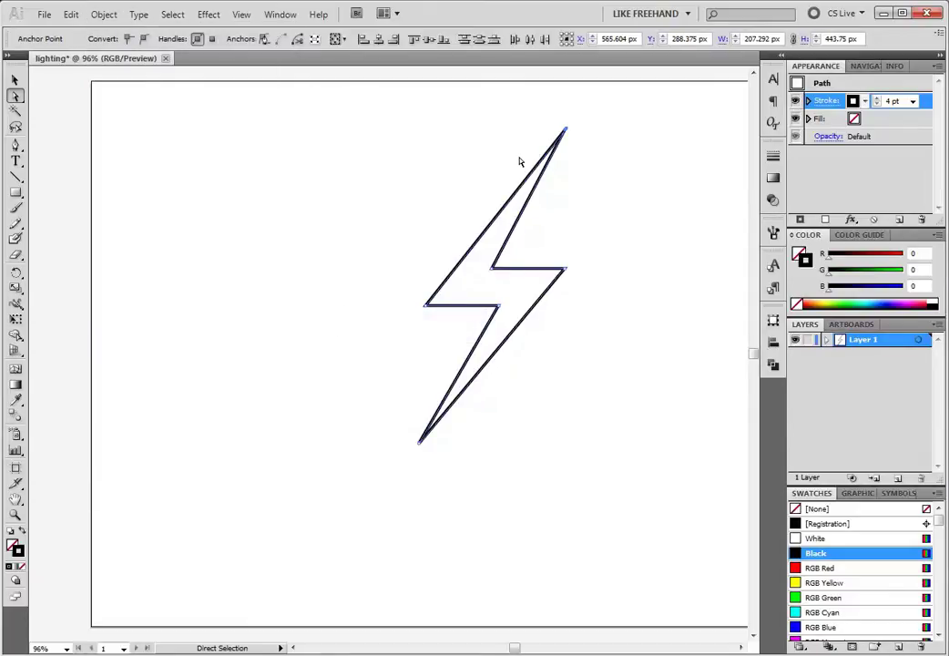
Step: Move the bolt slightly down-left on the artboard and swap its colours to a black fill with no stroke
click(15, 80)
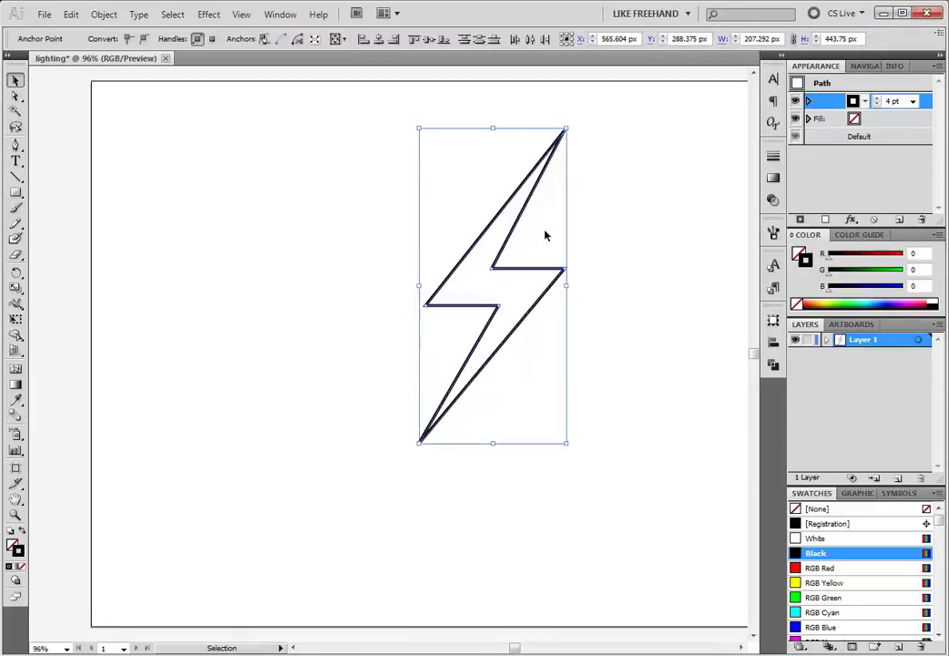
click(513, 261)
click(538, 273)
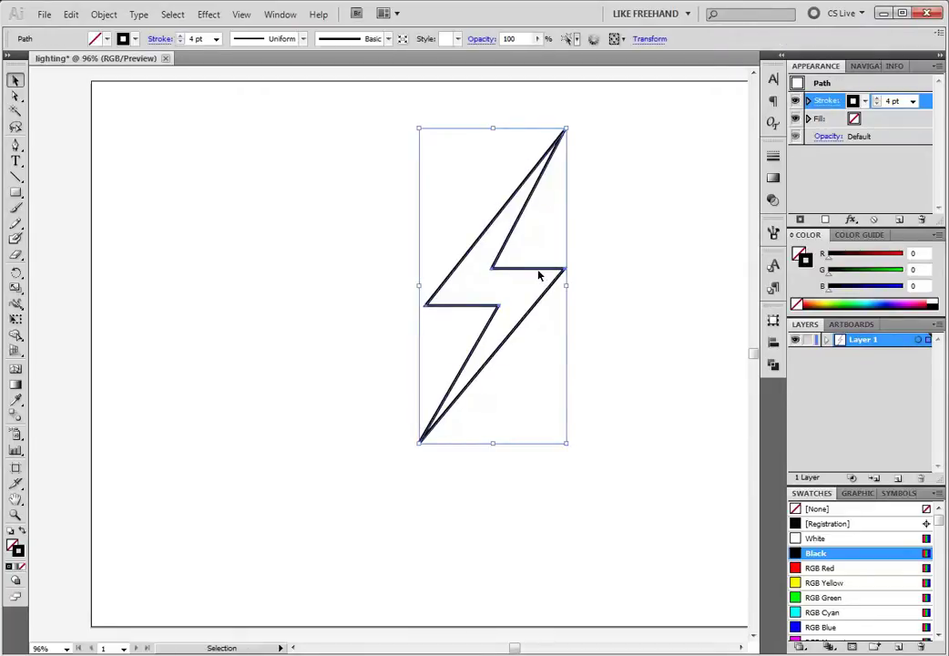
drag(539, 273, 492, 296)
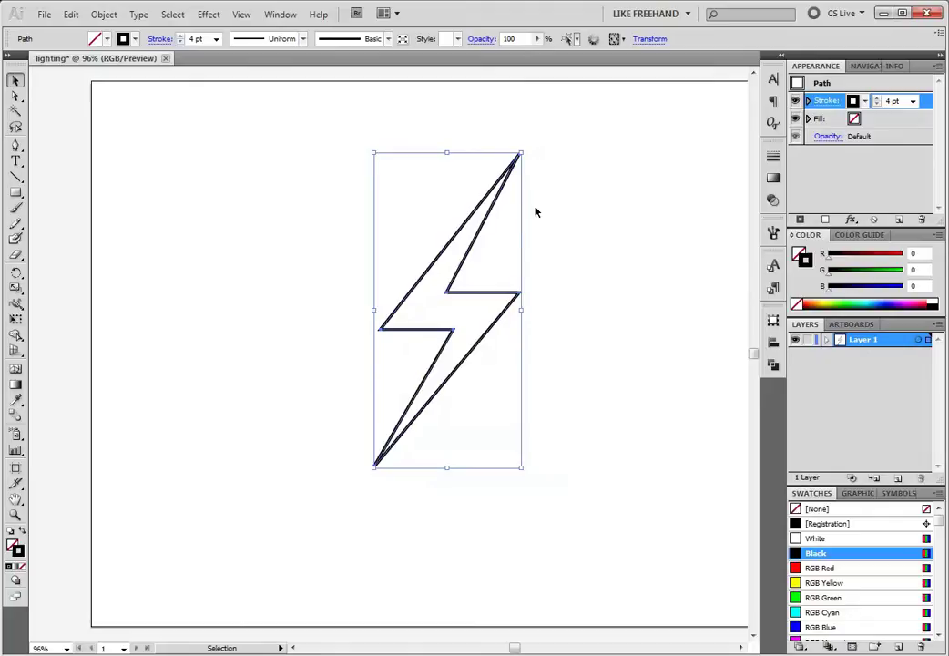
click(22, 534)
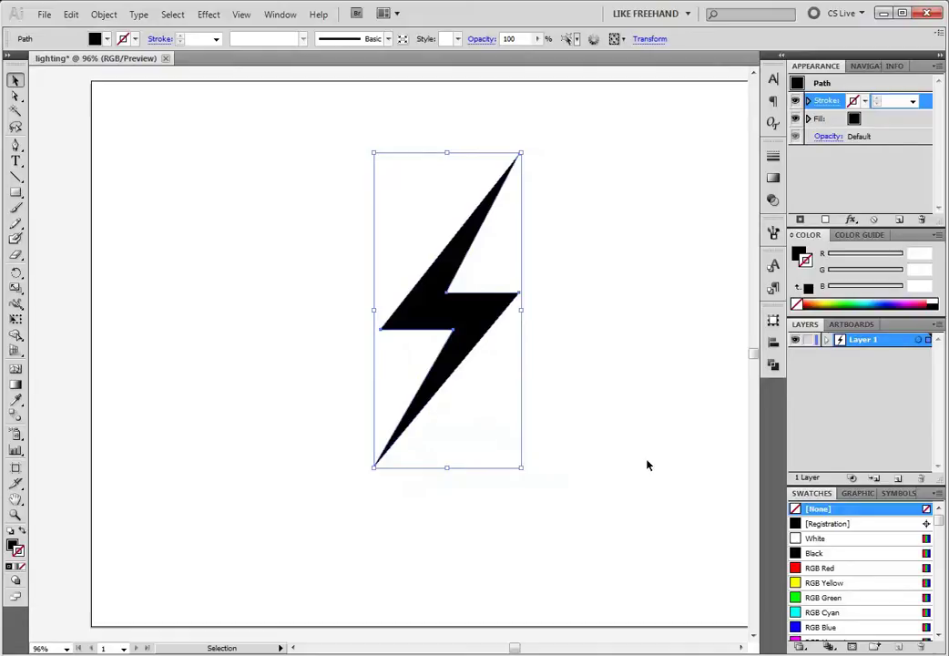
Step: Separate the duplicate anchor at the bolt's top tip by moving it to about X 613 px, Y 135 px
click(15, 96)
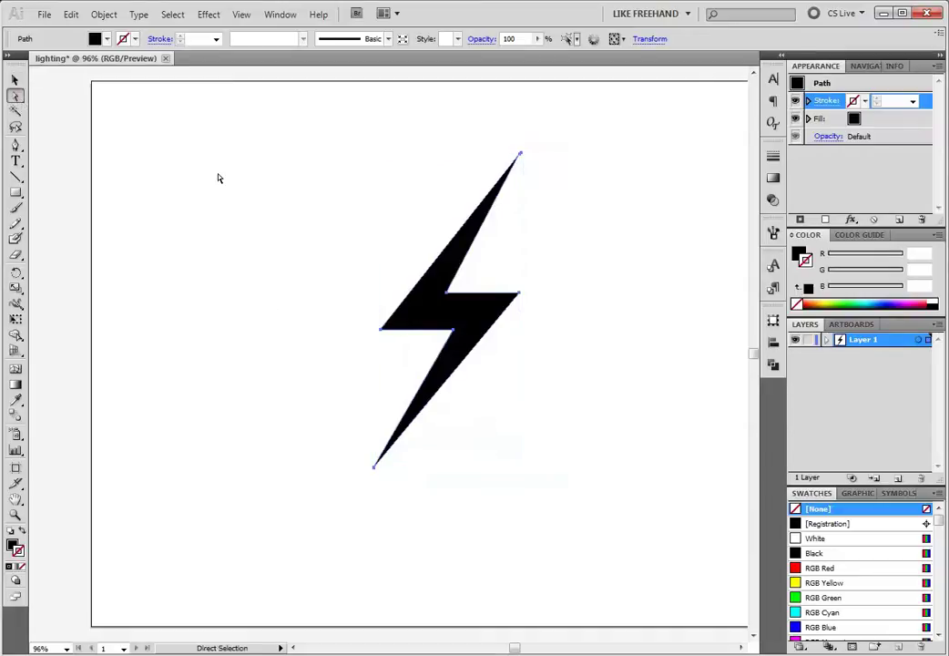
mouse_move(382, 333)
mouse_down()
mouse_move(388, 349)
mouse_move(391, 337)
mouse_up()
key(ctrl+z)
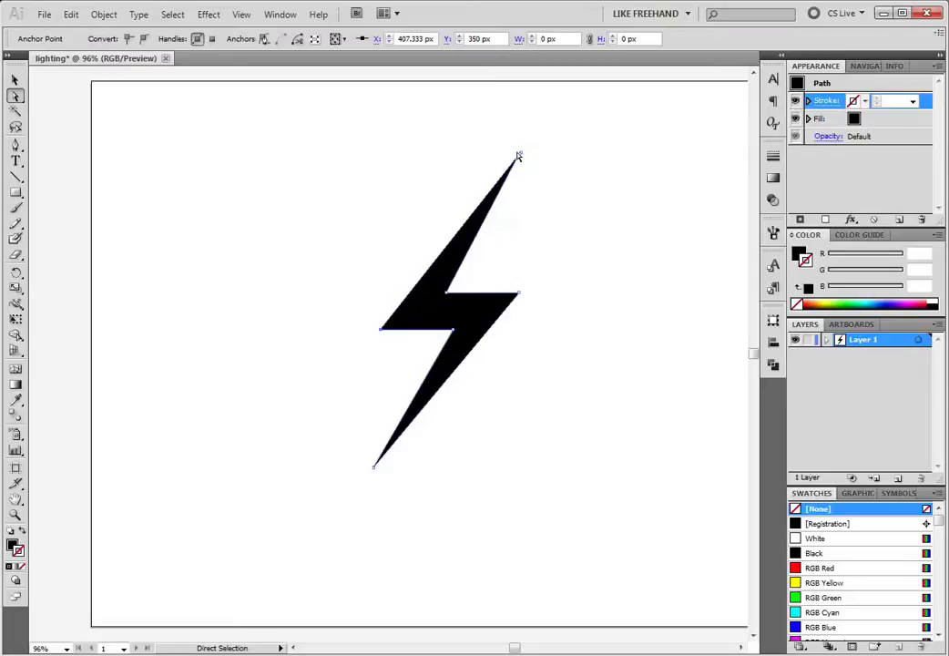
drag(520, 156, 535, 201)
key(alt)
key(ctrl)
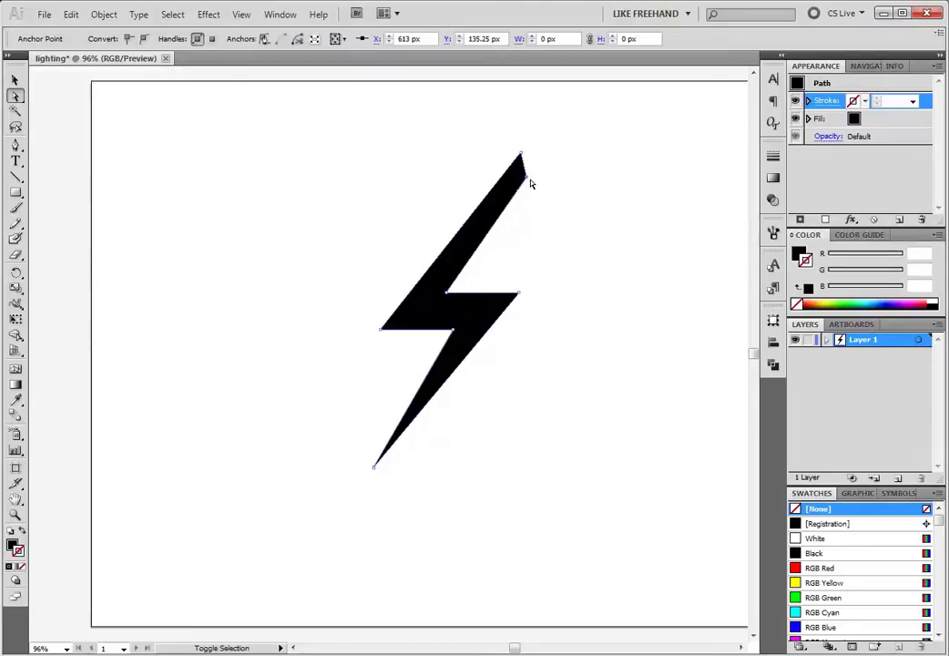
Step: Delete the surplus anchor just below the bolt's top tip and return to the Direct Selection tool
click(15, 145)
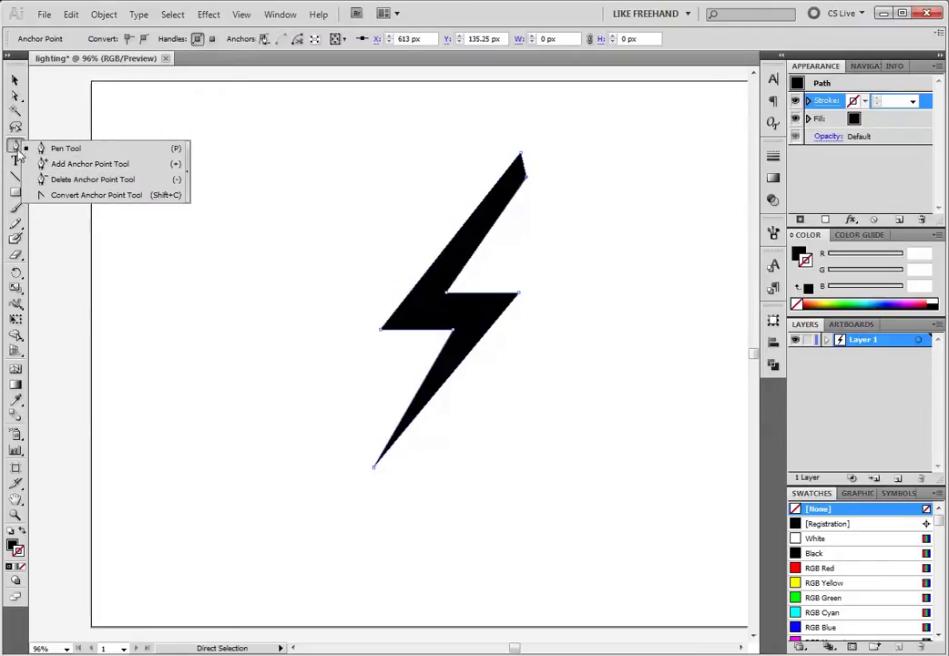
click(66, 186)
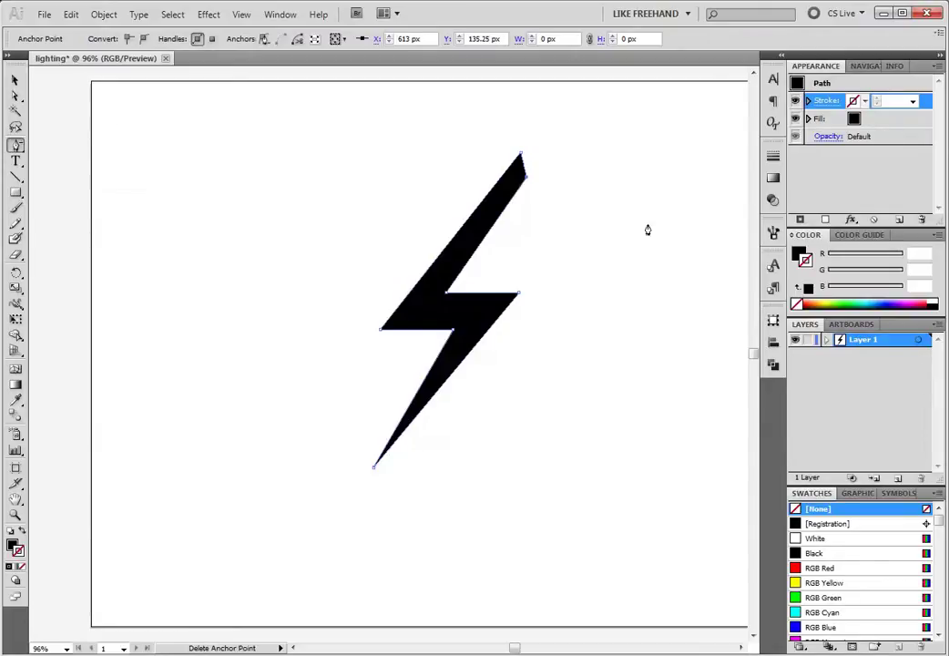
click(525, 183)
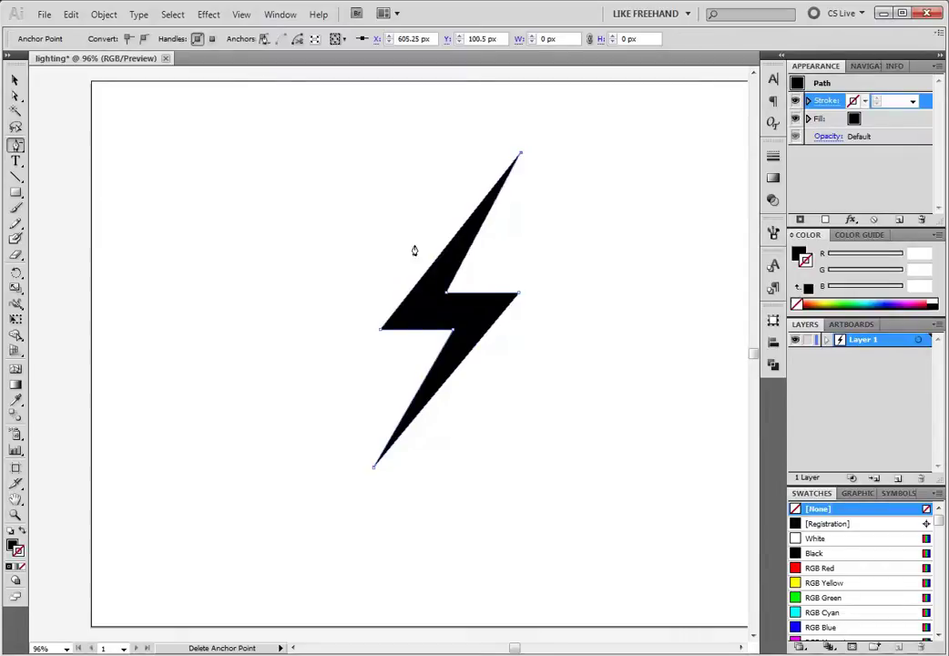
click(14, 81)
click(14, 95)
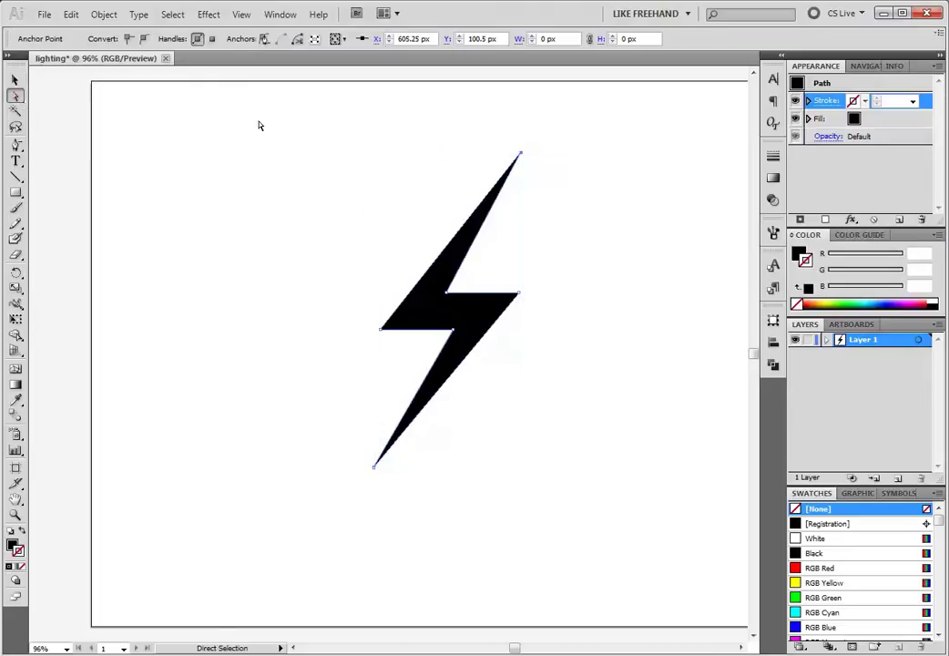
drag(521, 155, 451, 170)
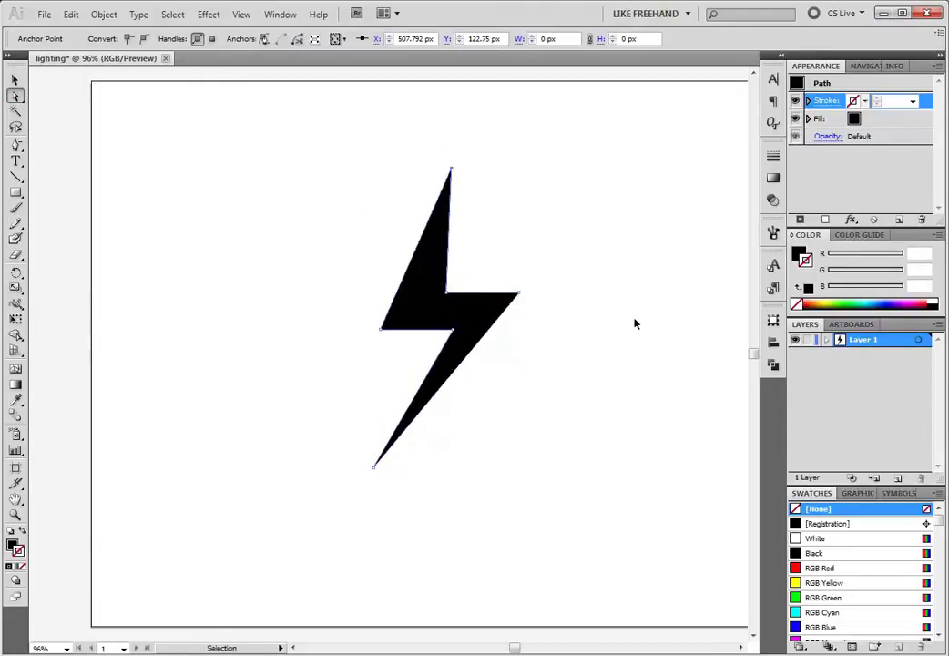
key(ctrl+z)
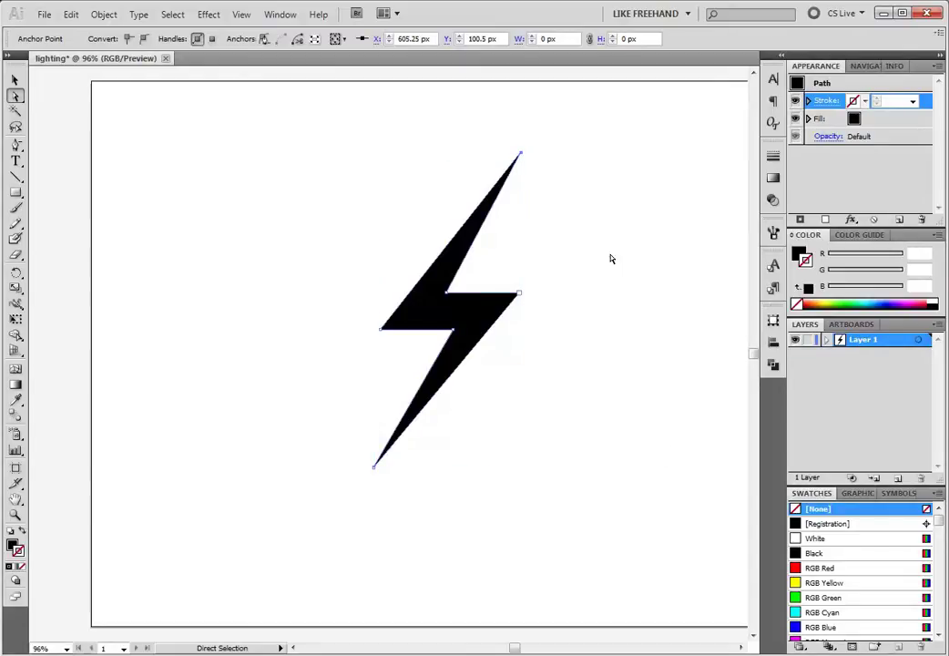
drag(520, 296, 519, 281)
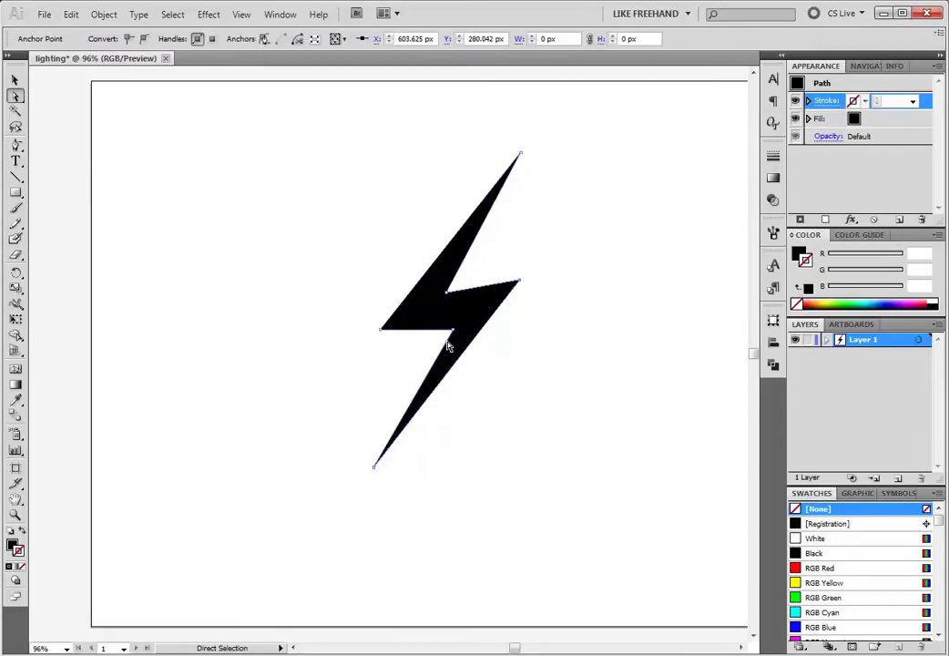
key(ctrl+z)
Step: Move the bolt's upper horizontal edge slightly up and to the right by its two end anchors
drag(553, 286, 498, 288)
click(489, 297)
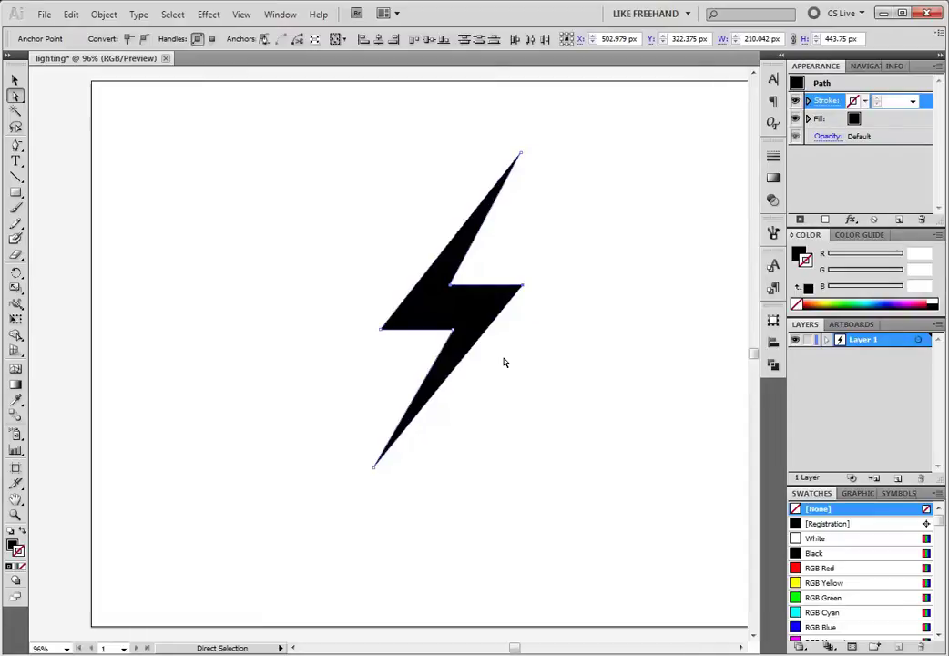
drag(496, 291, 505, 293)
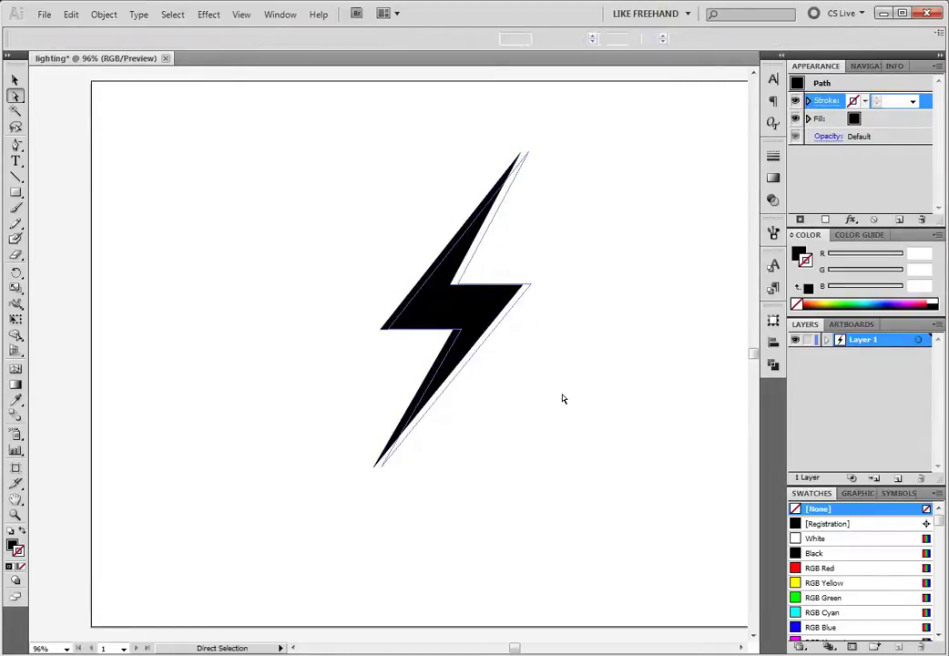
key(v)
key(a)
drag(551, 271, 507, 298)
key(ctrl+z)
Step: Nudge the two anchors of the bolt's upper horizontal edge about 11 px right and slightly down, and deselect the bolt
drag(557, 262, 438, 305)
key(Right)
key(Right)
key(Right)
key(Right)
key(Right)
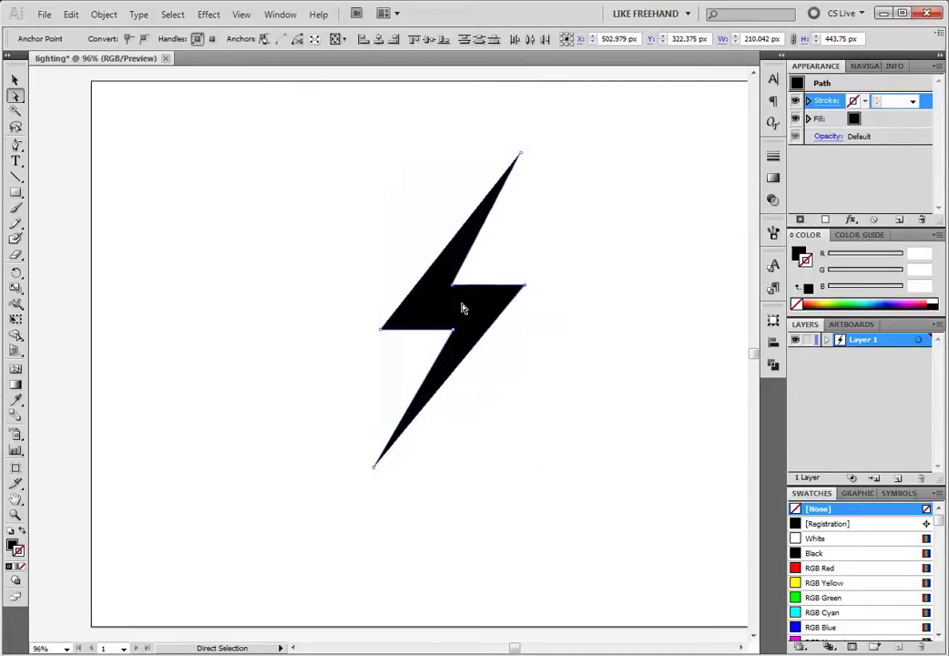
key(Right)
key(Right)
key(Right)
key(Right)
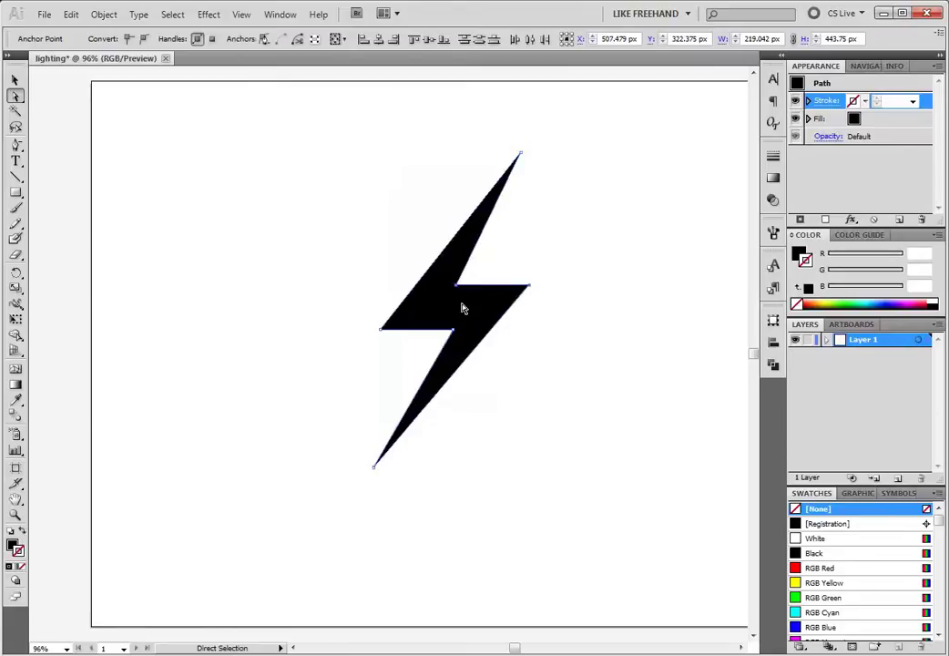
key(Right)
key(Right)
key(Right)
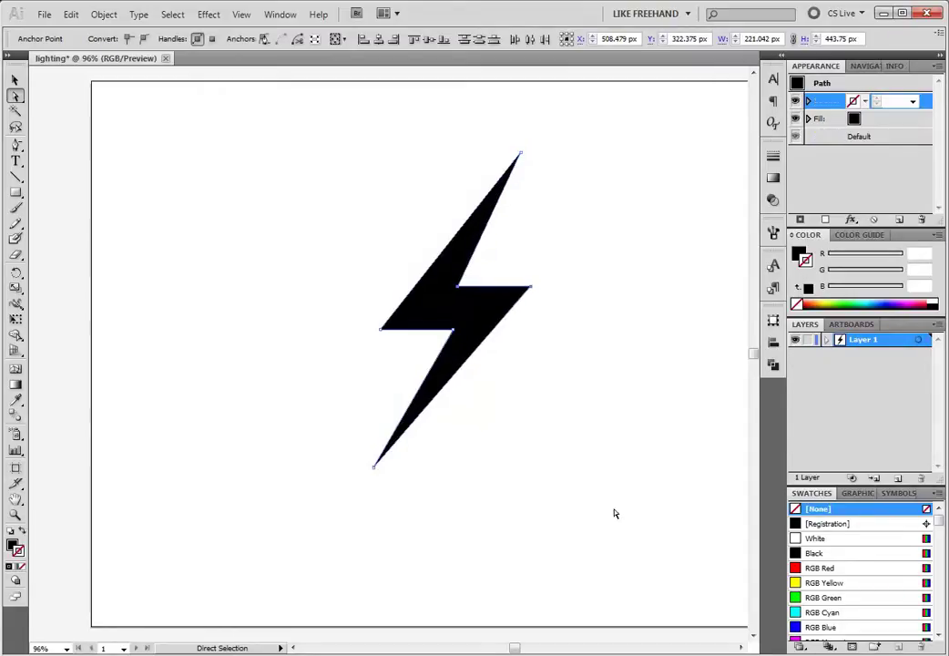
click(630, 553)
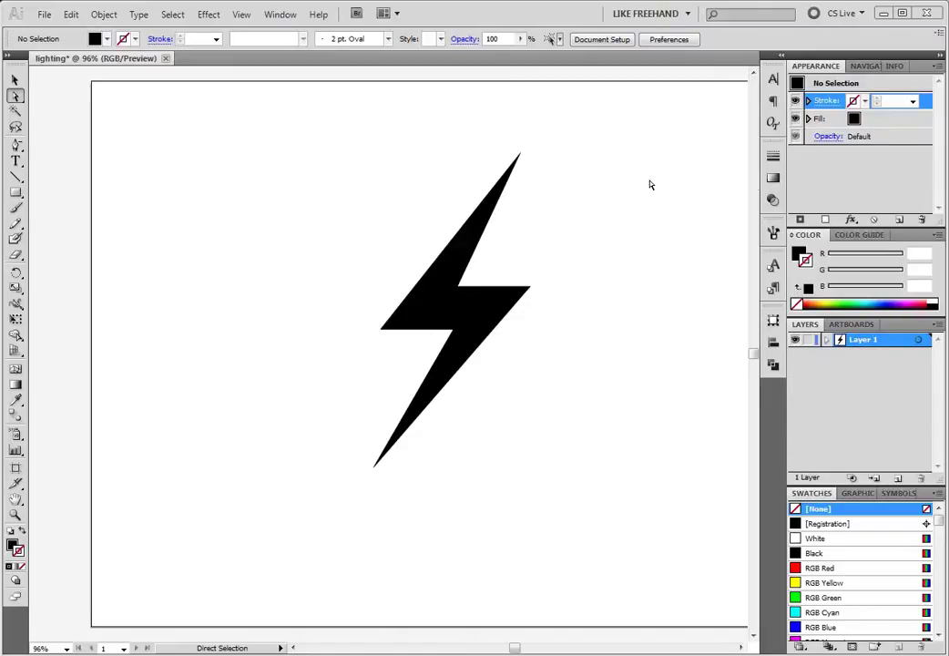
Step: Select the whole bolt and replace its black fill with the white-to-black linear gradient
click(293, 17)
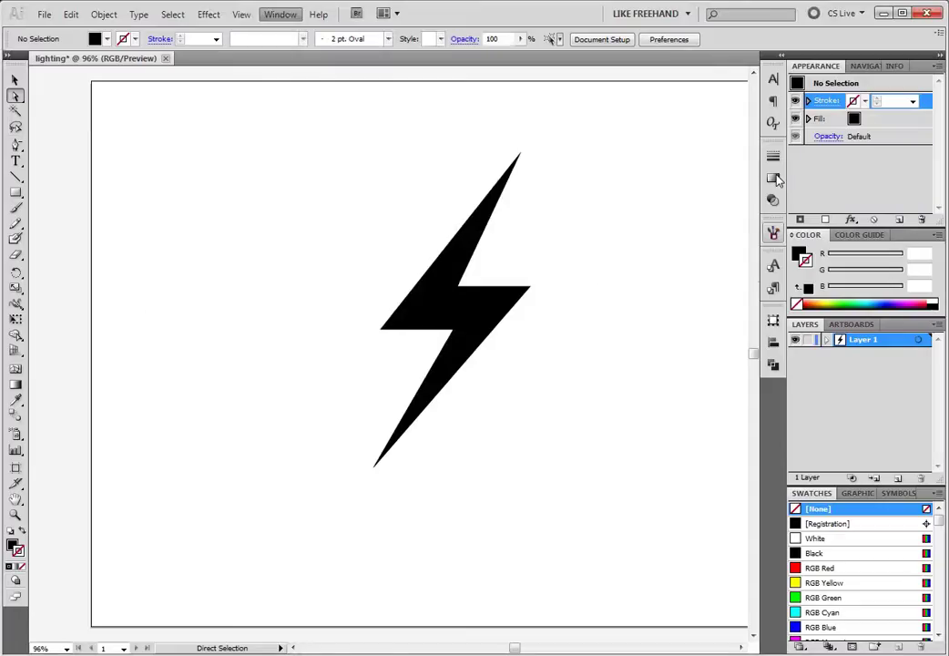
click(775, 178)
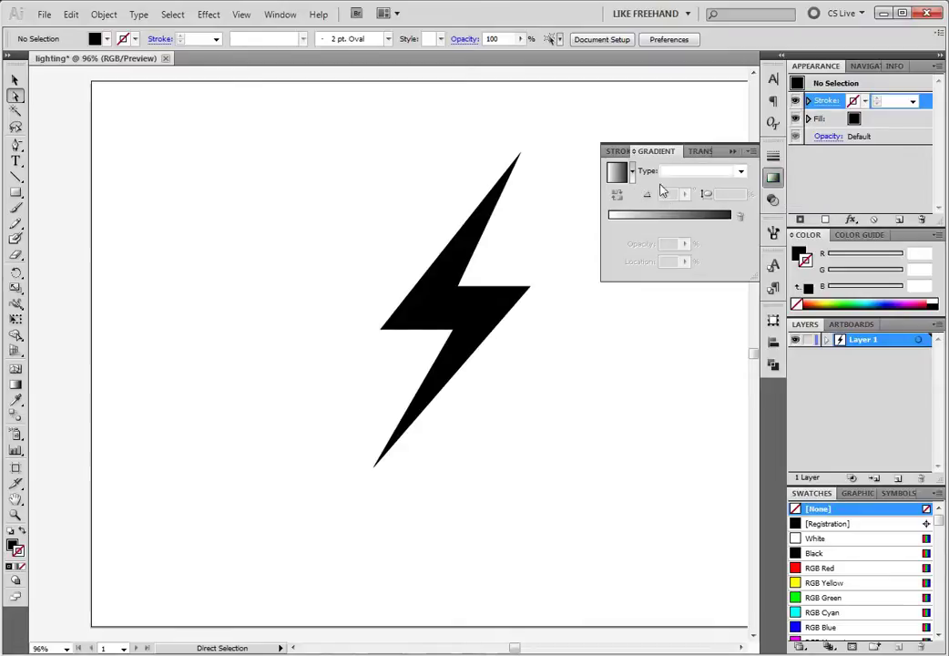
click(454, 313)
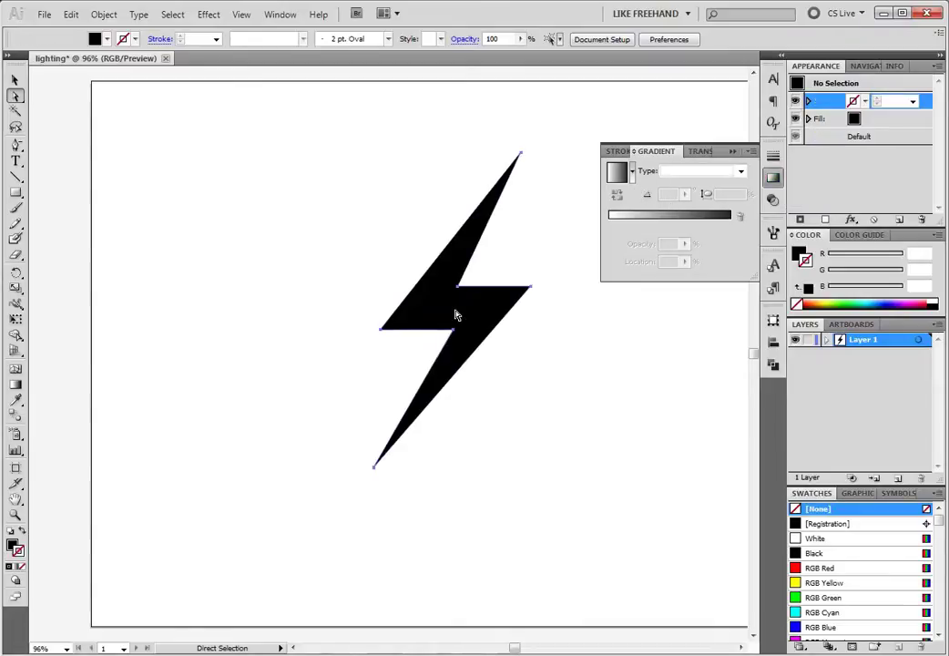
click(774, 179)
click(775, 180)
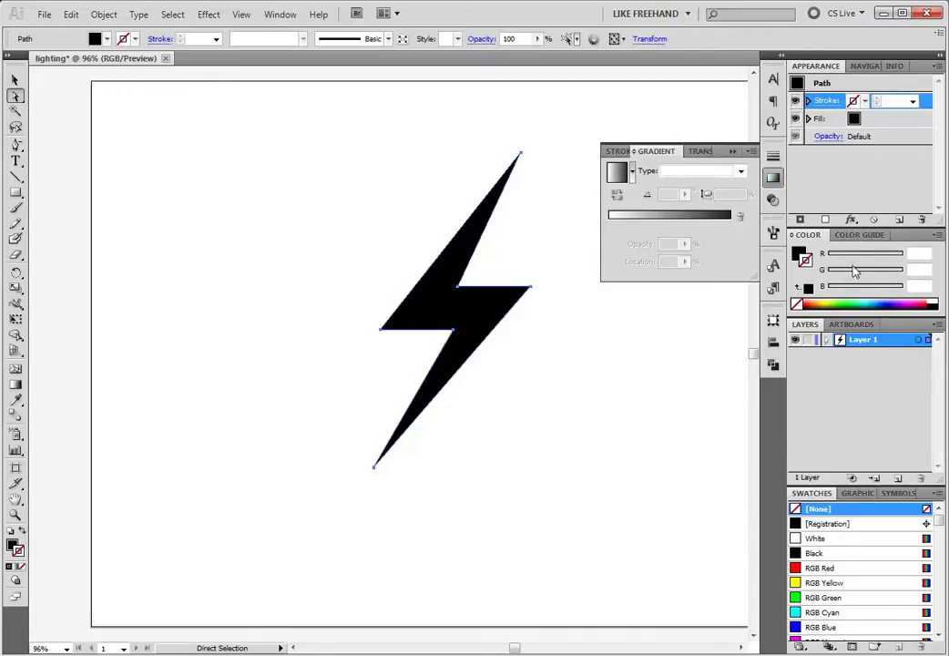
click(856, 236)
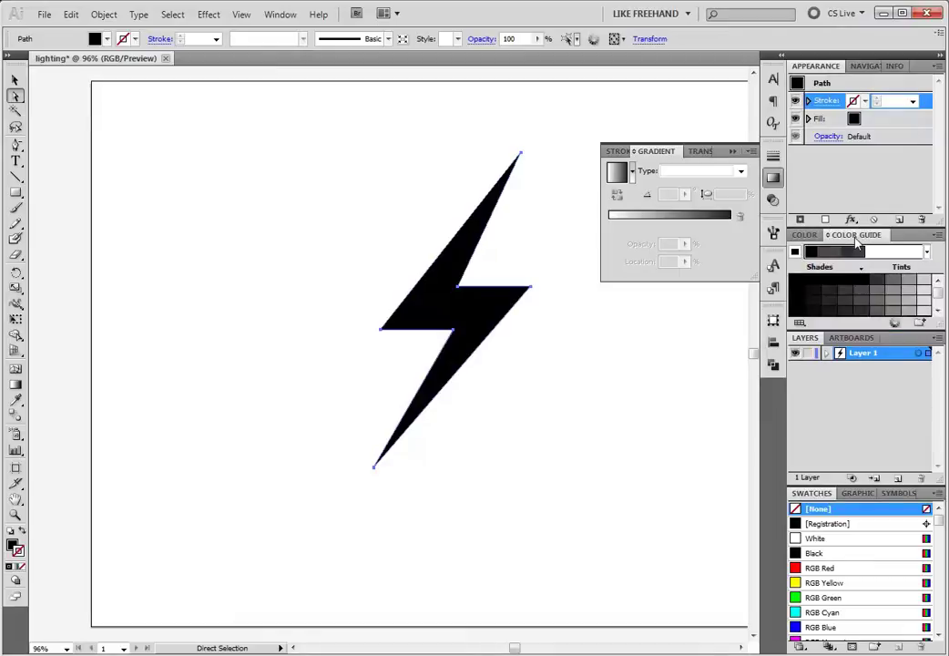
click(805, 236)
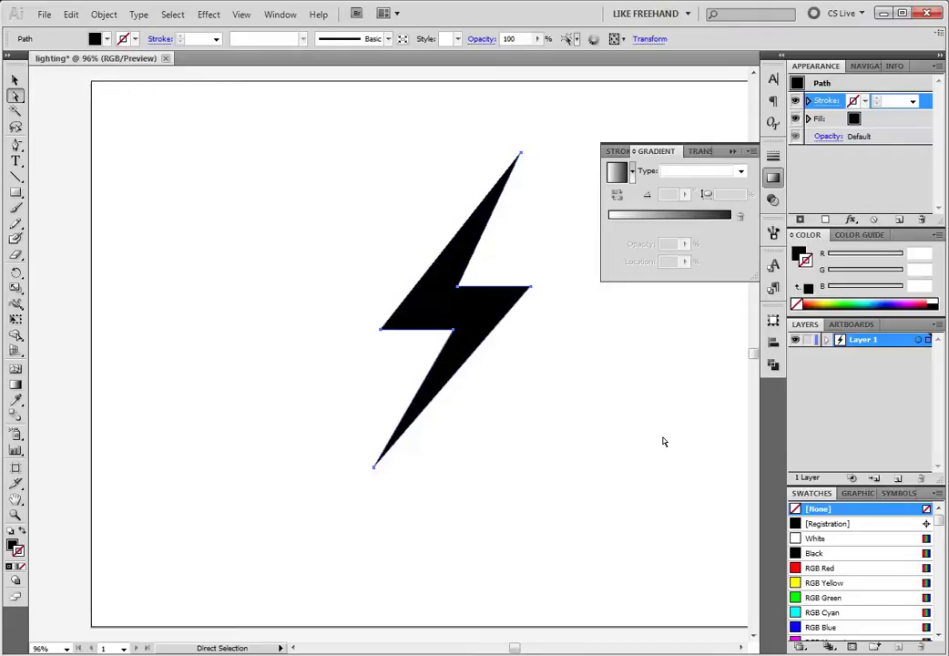
key(v)
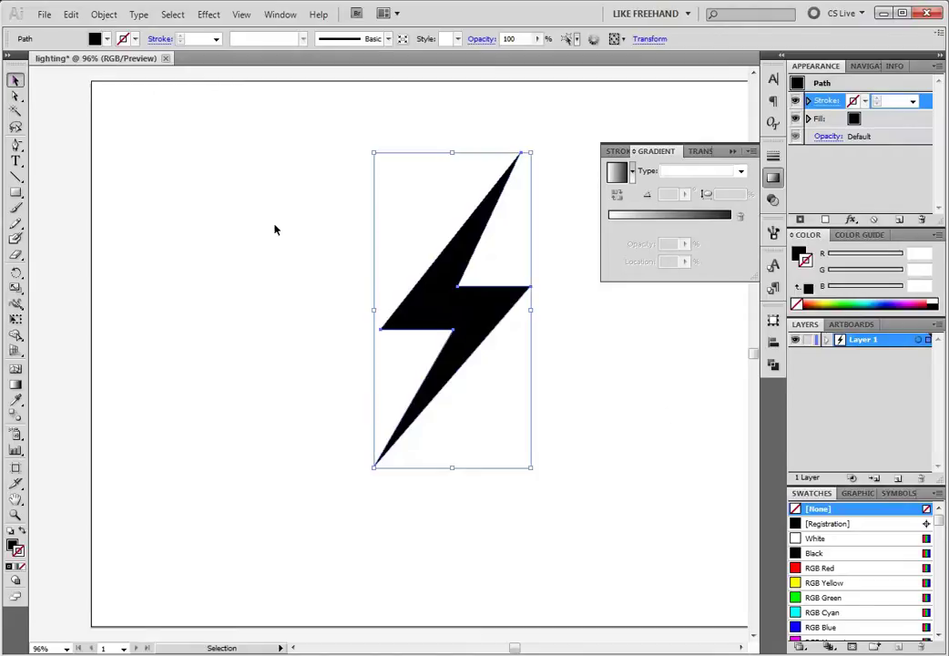
click(617, 175)
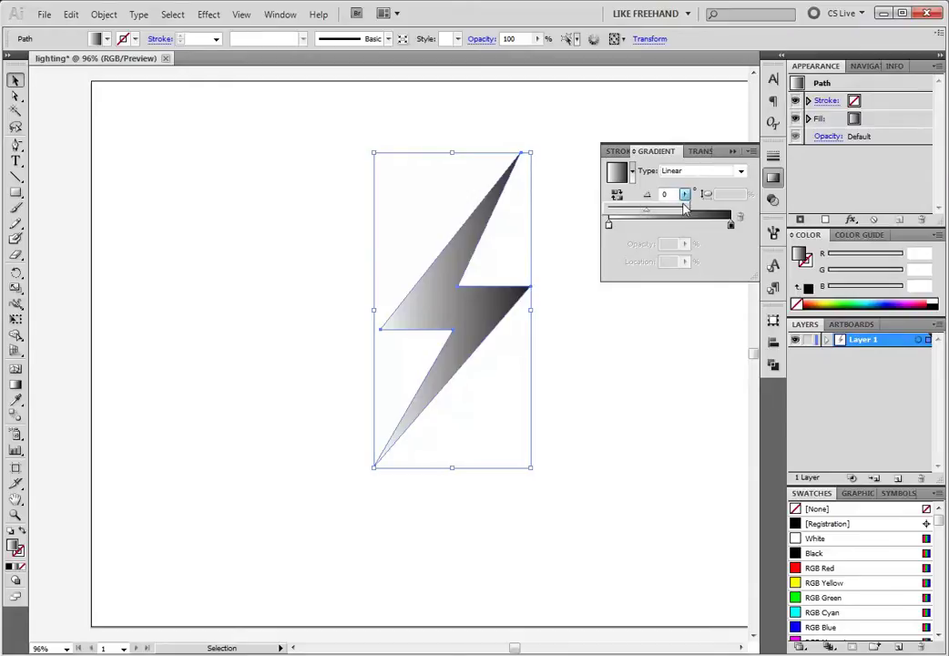
Step: Set the angle of the bolt's linear gradient to 90°
drag(658, 211, 666, 214)
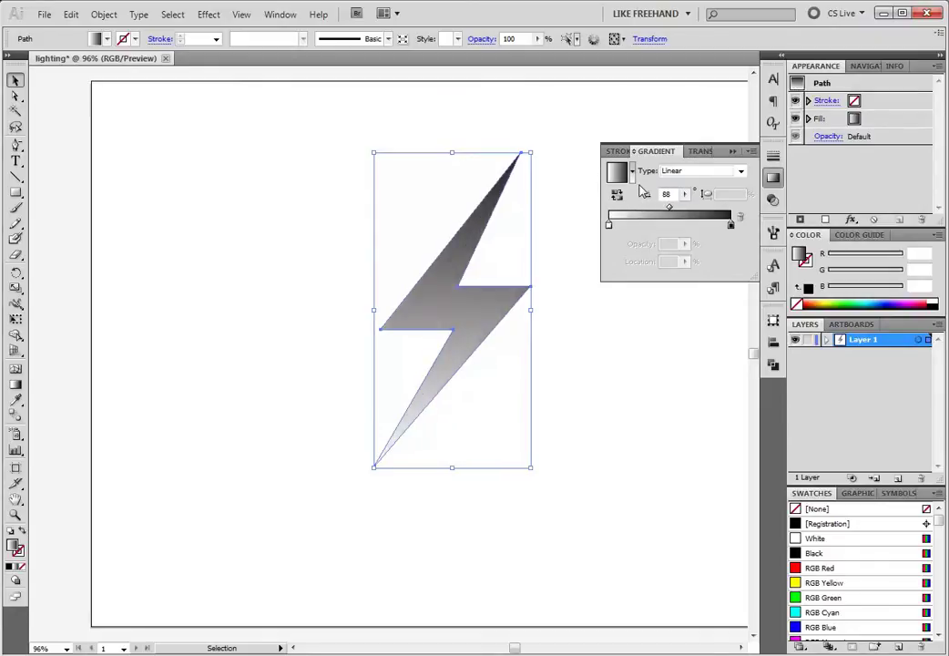
double_click(679, 195)
text(90)
click(859, 235)
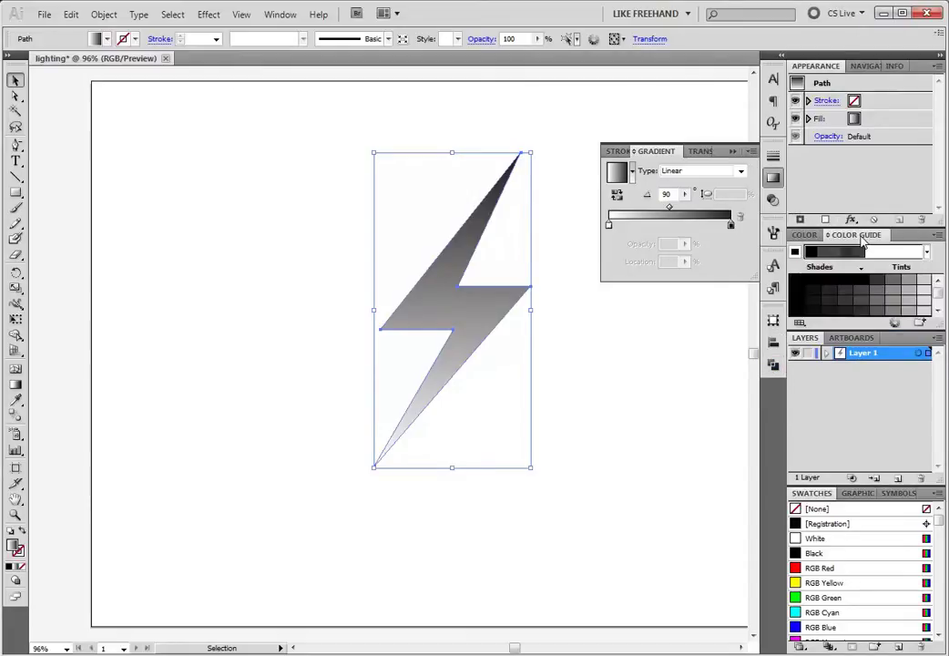
click(801, 235)
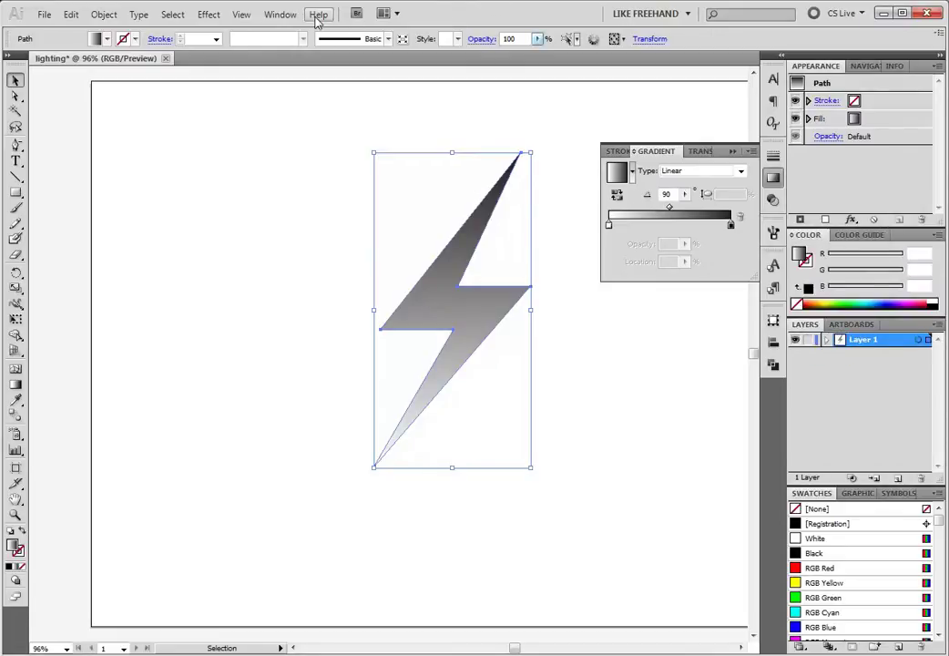
click(277, 15)
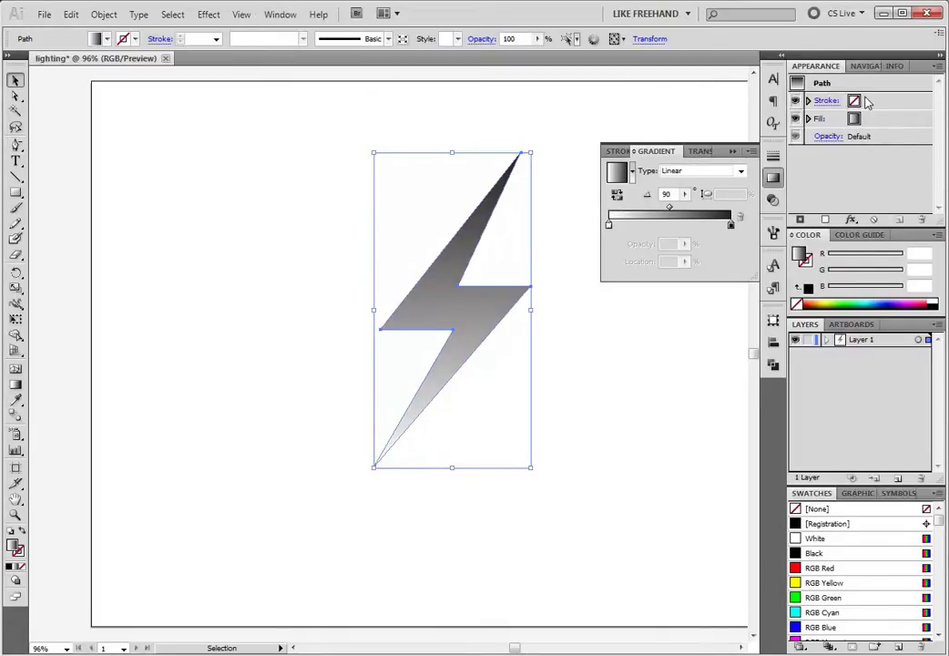
Step: Add two gradient stops near the white end and set their locations to 10% and 20%
click(623, 225)
click(670, 261)
text(10)
key(Return)
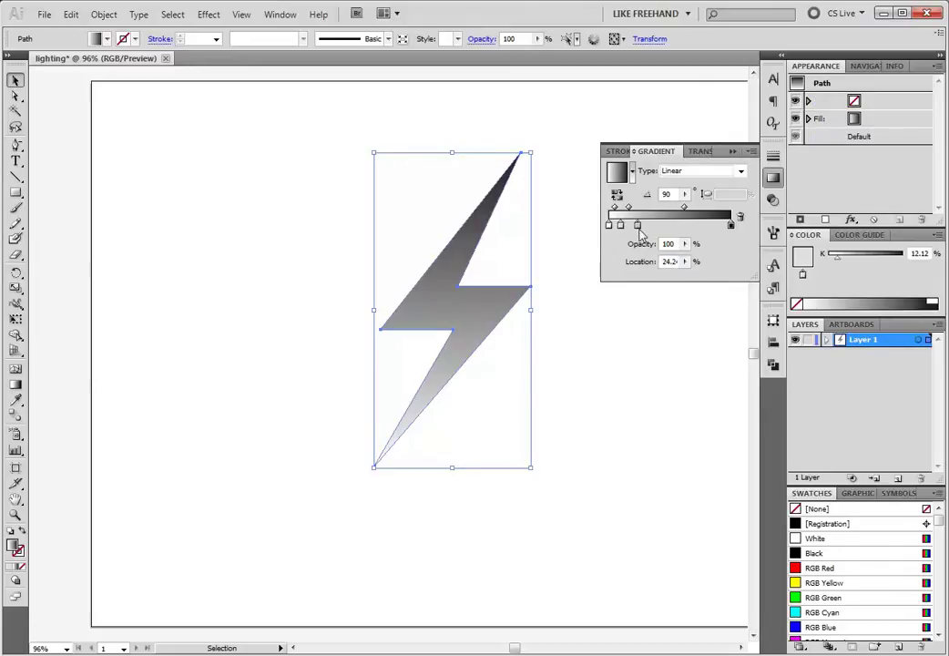
click(638, 225)
click(669, 262)
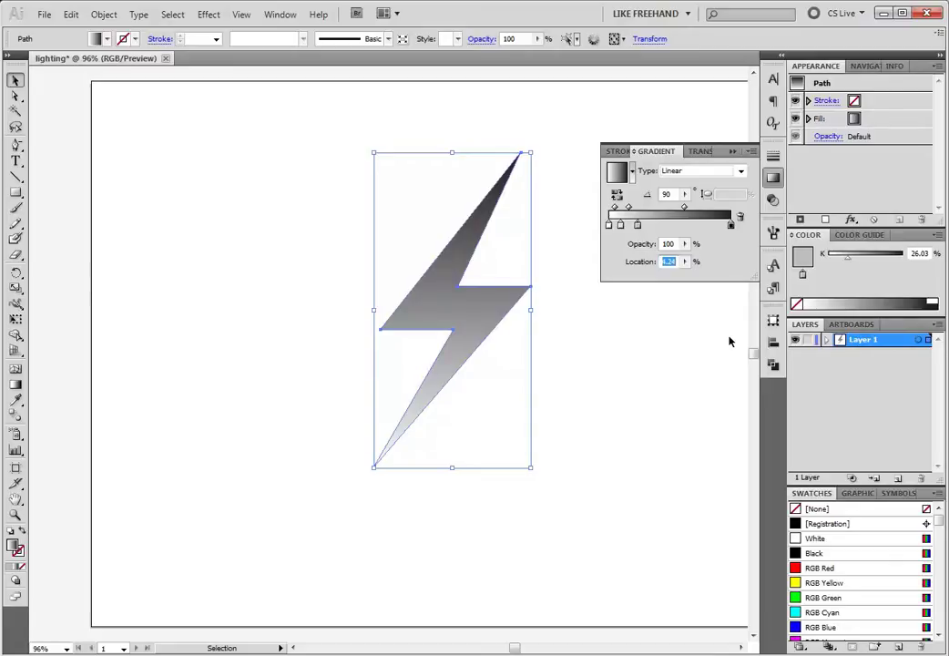
text(20)
key(Return)
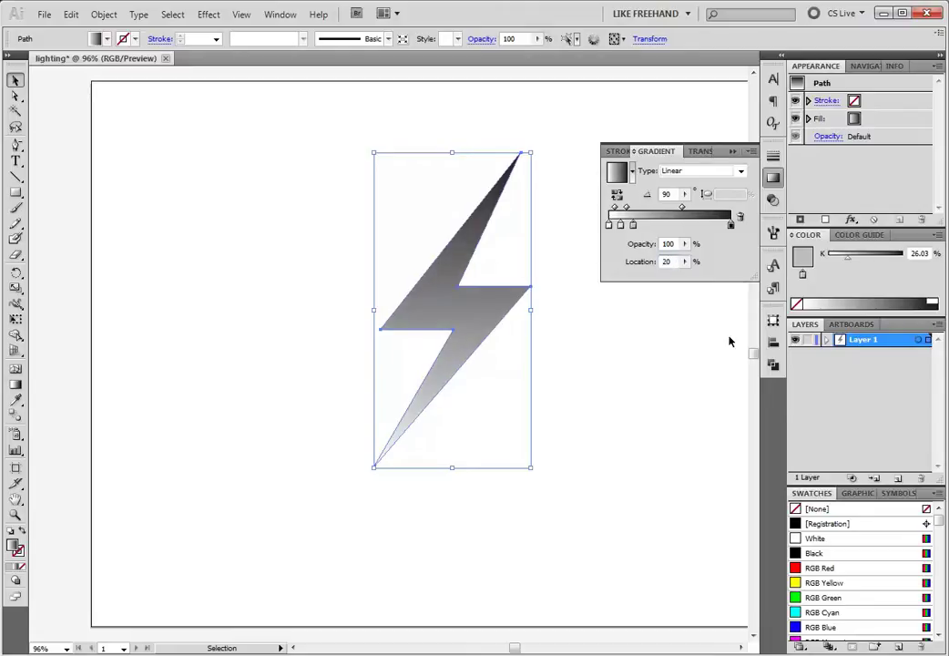
Step: Add a gradient stop after the 20% one and set its location to 30%
click(648, 224)
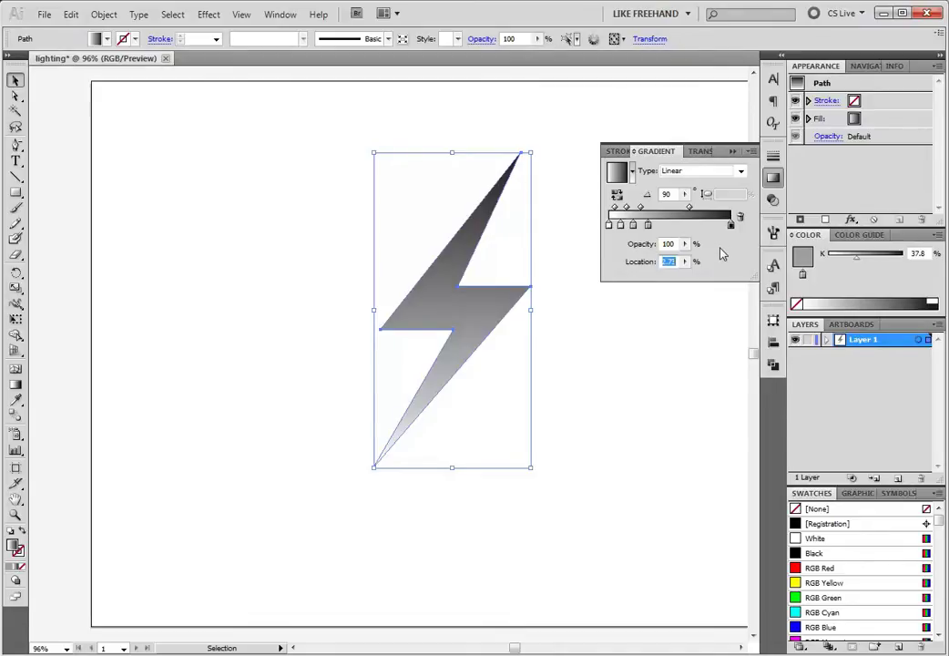
text(40)
key(Return)
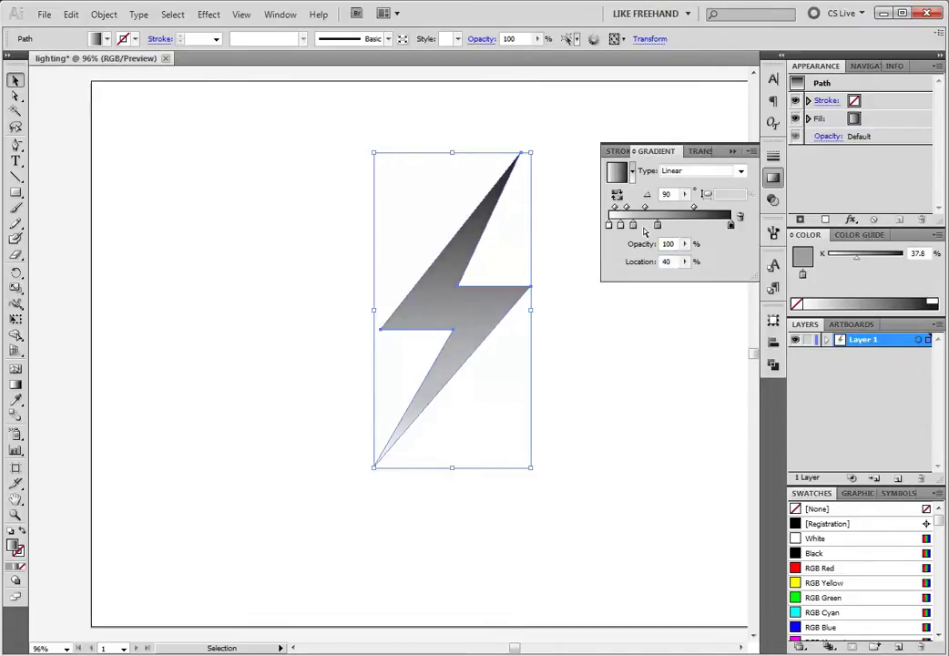
click(633, 225)
double_click(672, 264)
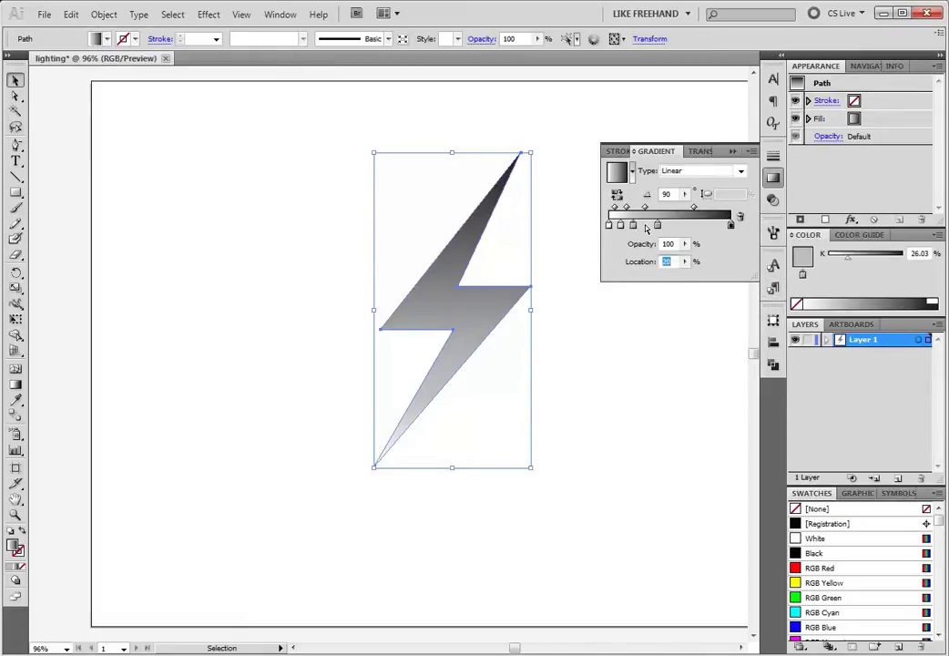
click(656, 226)
double_click(669, 261)
text(3)
key(Return)
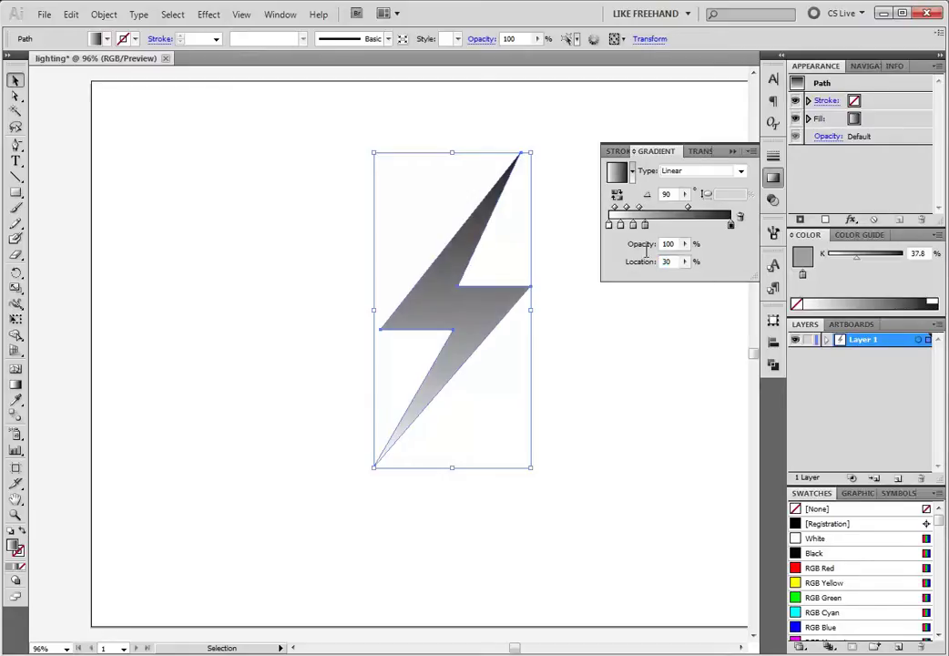
Step: Add two more gradient stops beyond the 30% one, located at 40% and 50%
click(658, 226)
double_click(672, 262)
text(40)
key(Return)
click(672, 226)
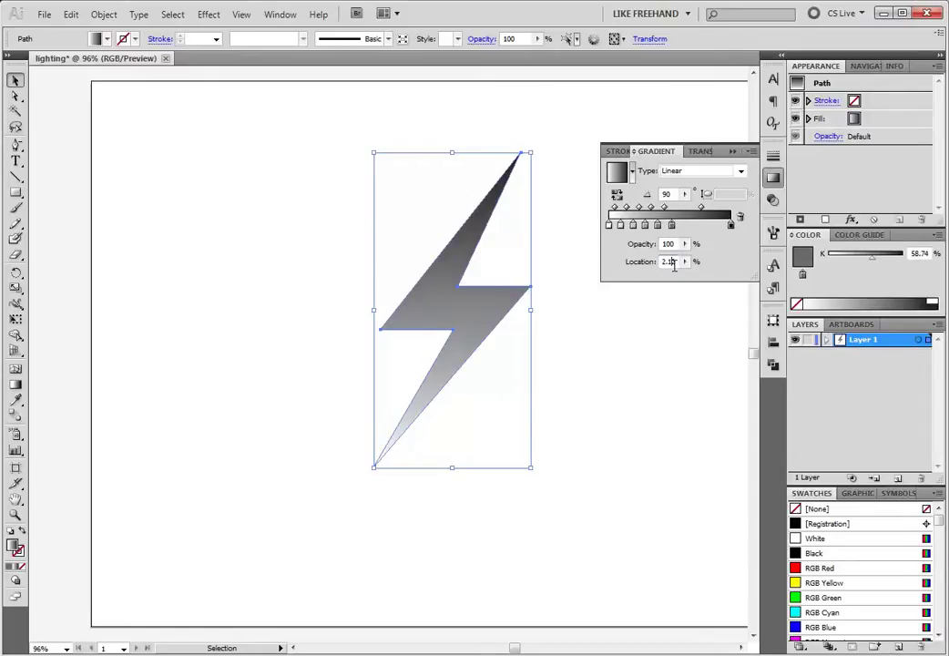
double_click(672, 261)
text(50)
key(Return)
Step: Add four gradient stops between the 50% stop and the black end, with the first two at 60% and 70%
click(682, 225)
click(695, 225)
click(708, 225)
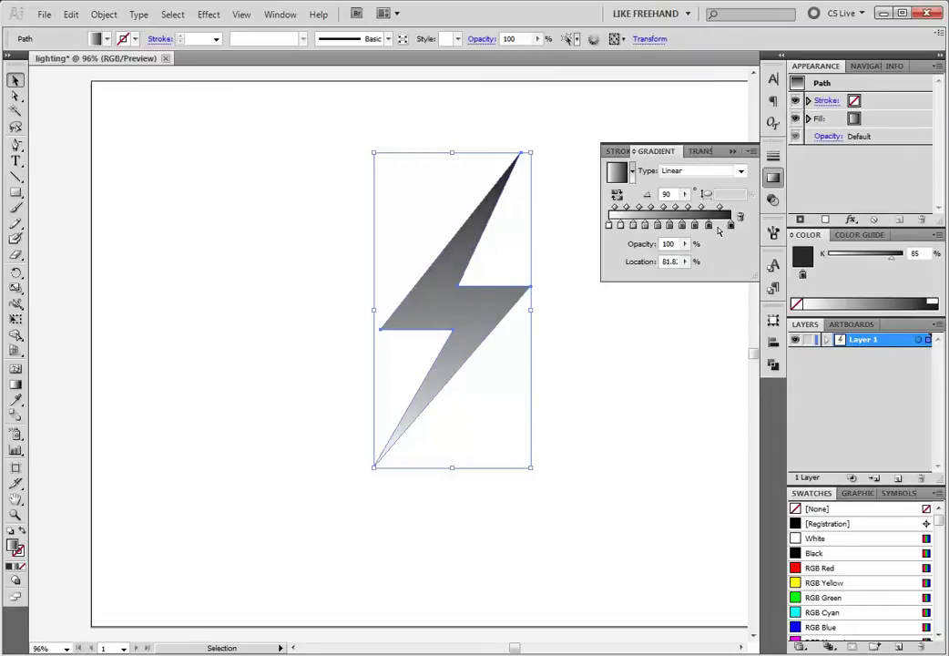
click(682, 225)
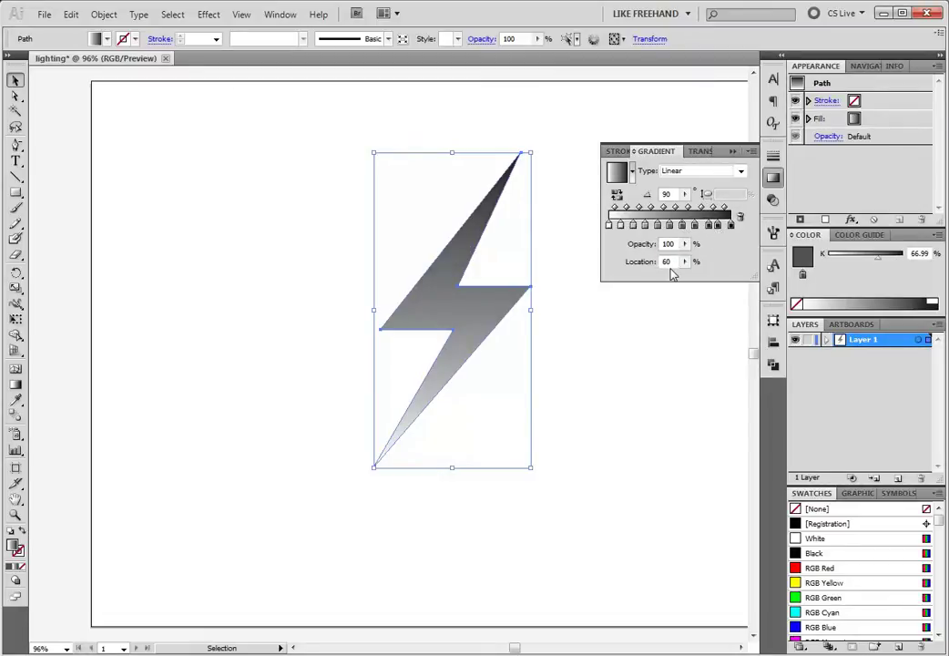
click(694, 226)
double_click(675, 262)
text(70)
key(Return)
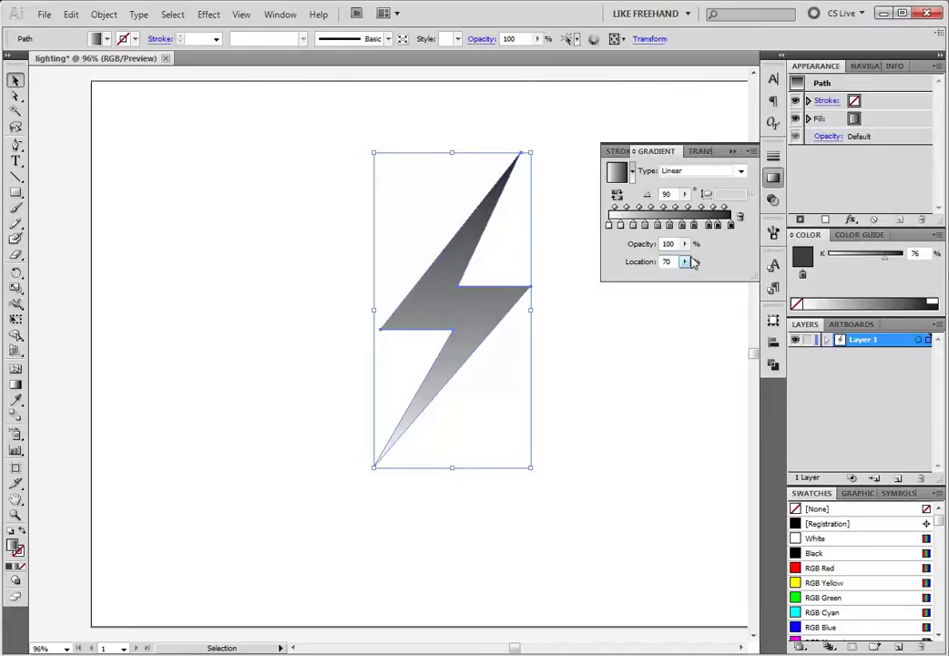
Step: Set the locations of the last two added gradient stops to 80% and 90%
click(707, 226)
double_click(670, 262)
text(80)
key(Return)
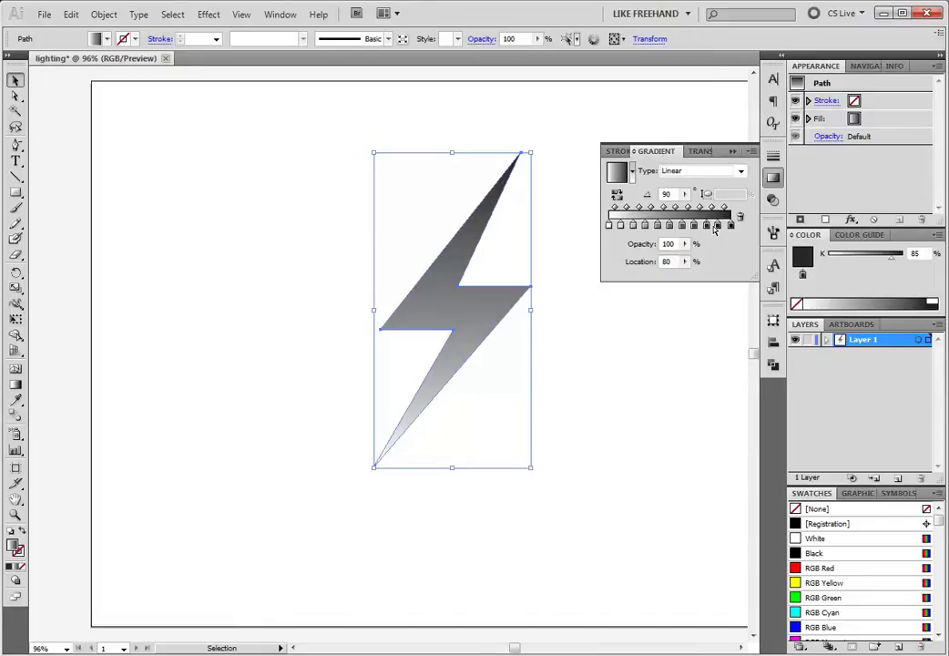
double_click(669, 263)
text(90)
key(Return)
Step: Set the black (K) value of the 10% gradient stop to 75%
click(621, 225)
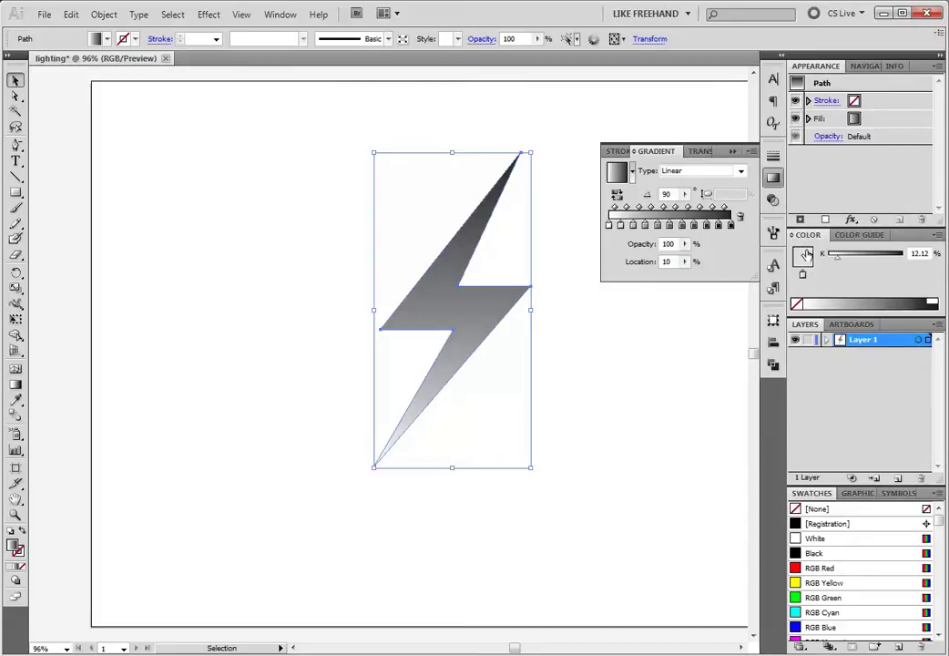
drag(837, 264, 886, 263)
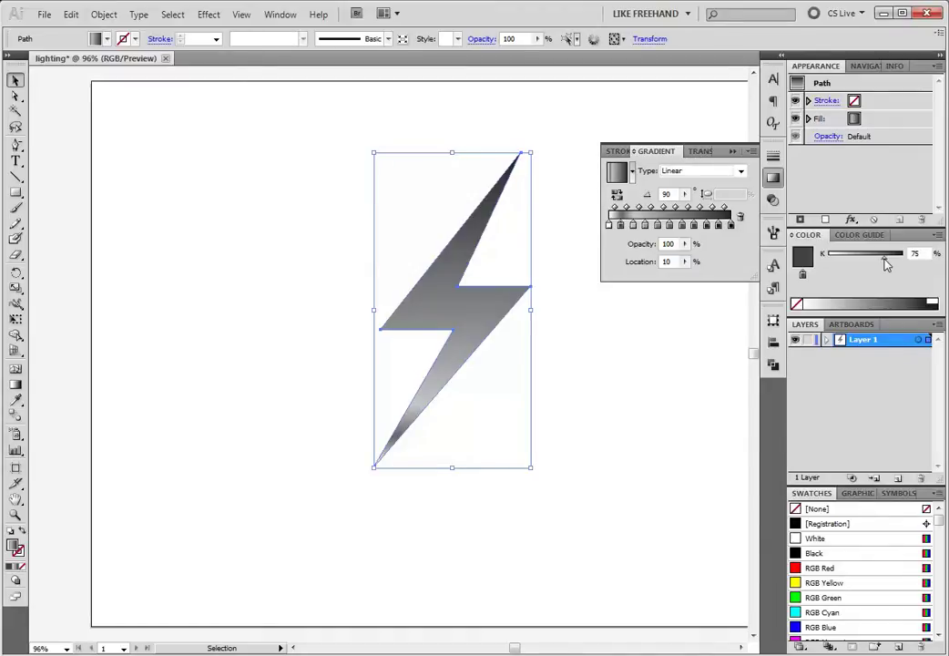
Step: Set the black (K) value of the 20% gradient stop to 14% and of the 30% stop to 100%
click(633, 224)
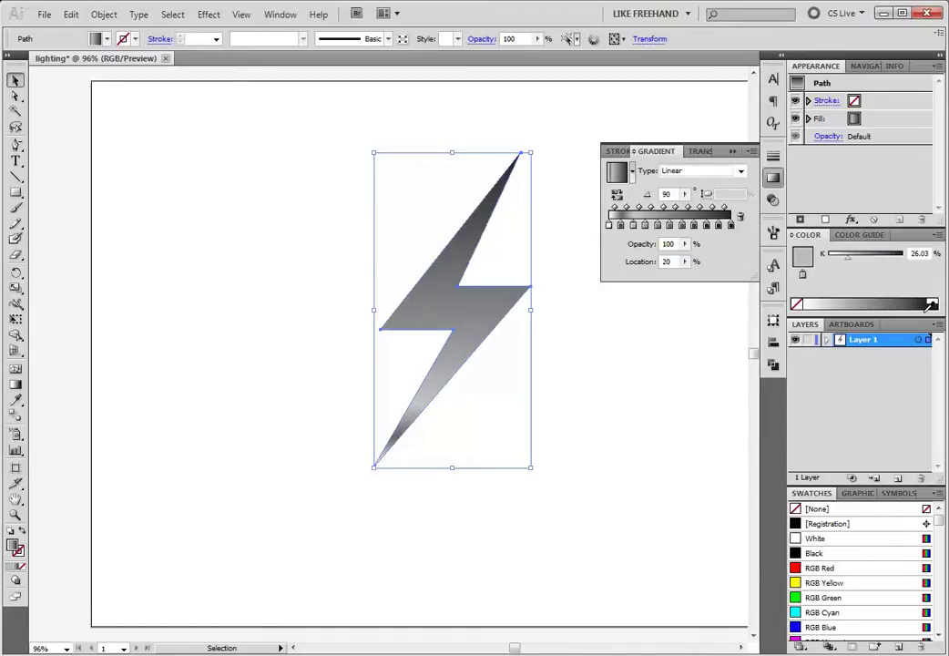
click(838, 263)
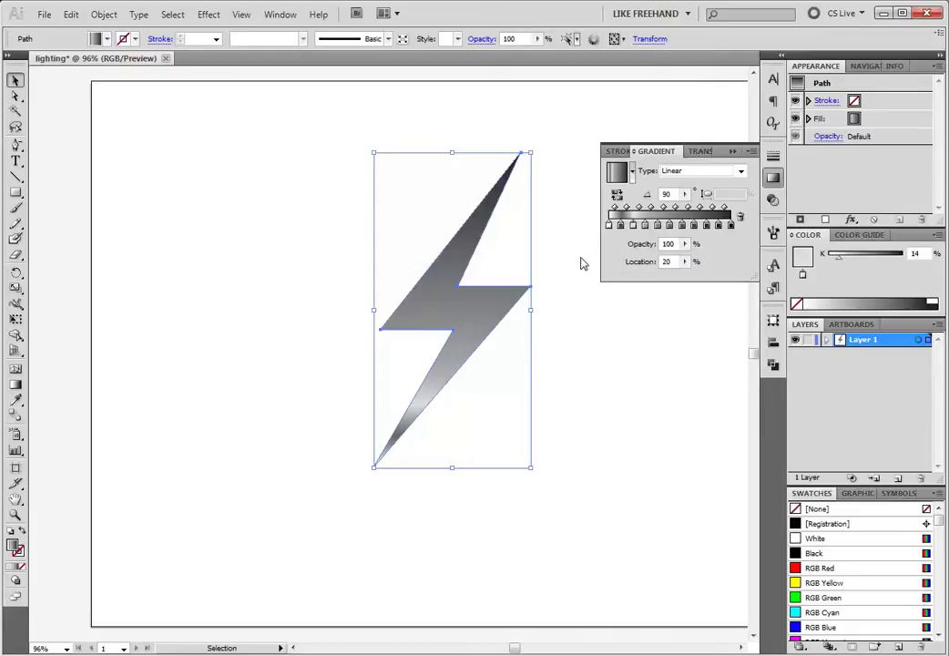
click(644, 224)
drag(857, 264, 909, 259)
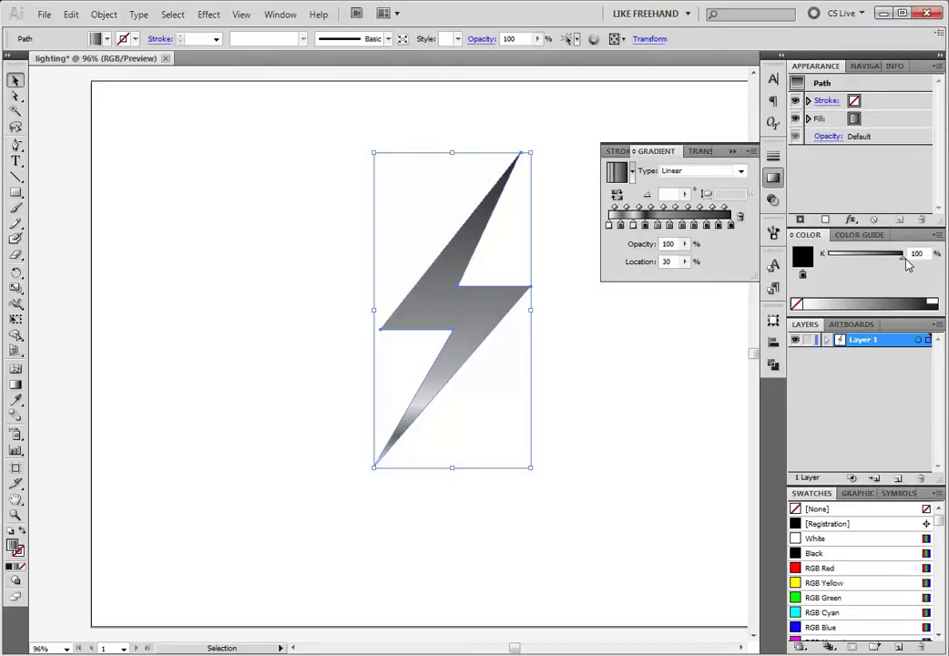
Step: Set the black (K) value of the 40% gradient stop to 0% and of the 50% stop to 50%
click(658, 225)
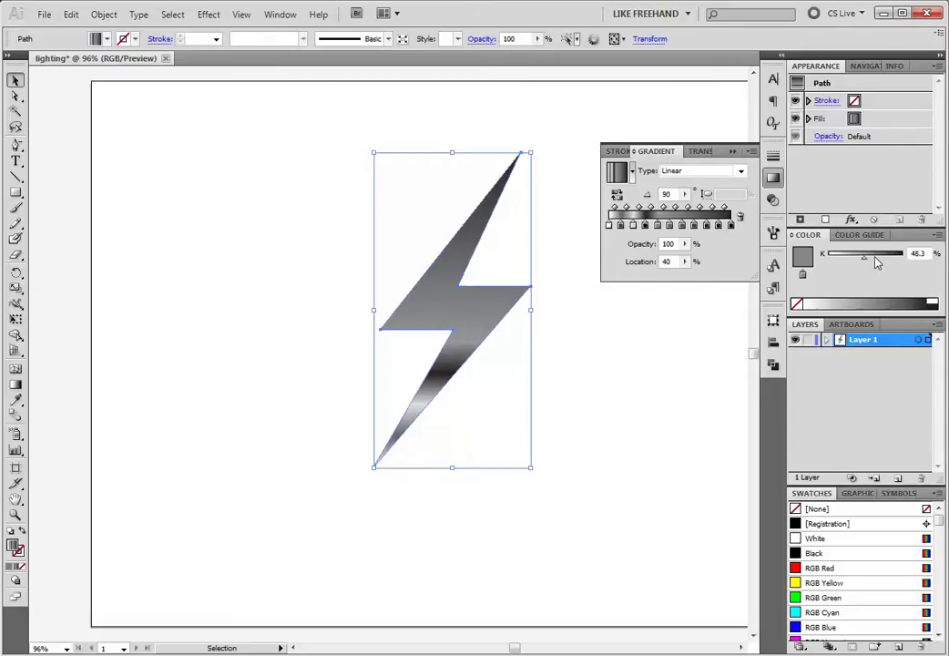
drag(876, 262, 711, 269)
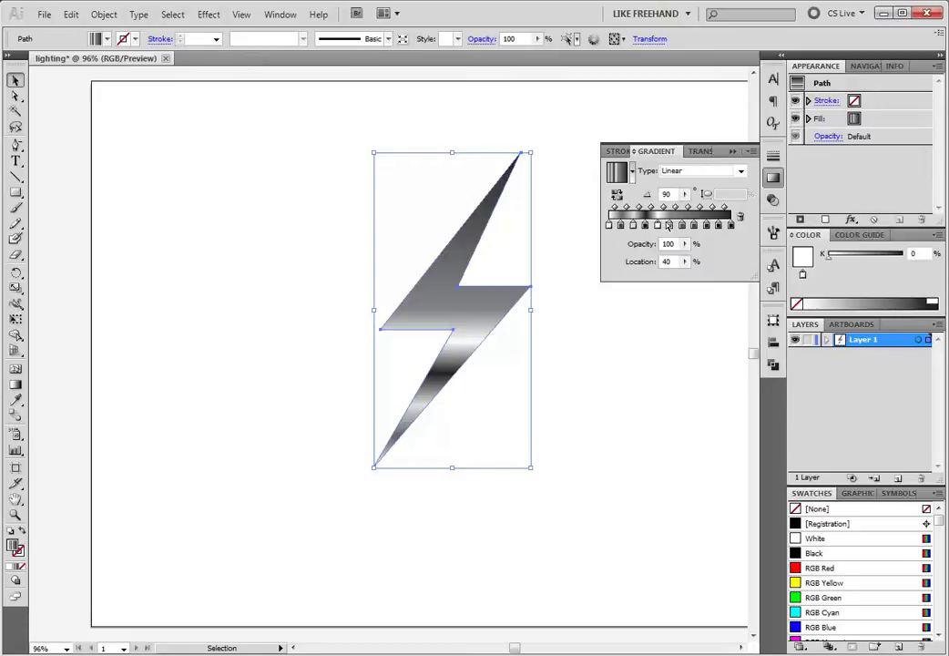
drag(870, 264, 867, 259)
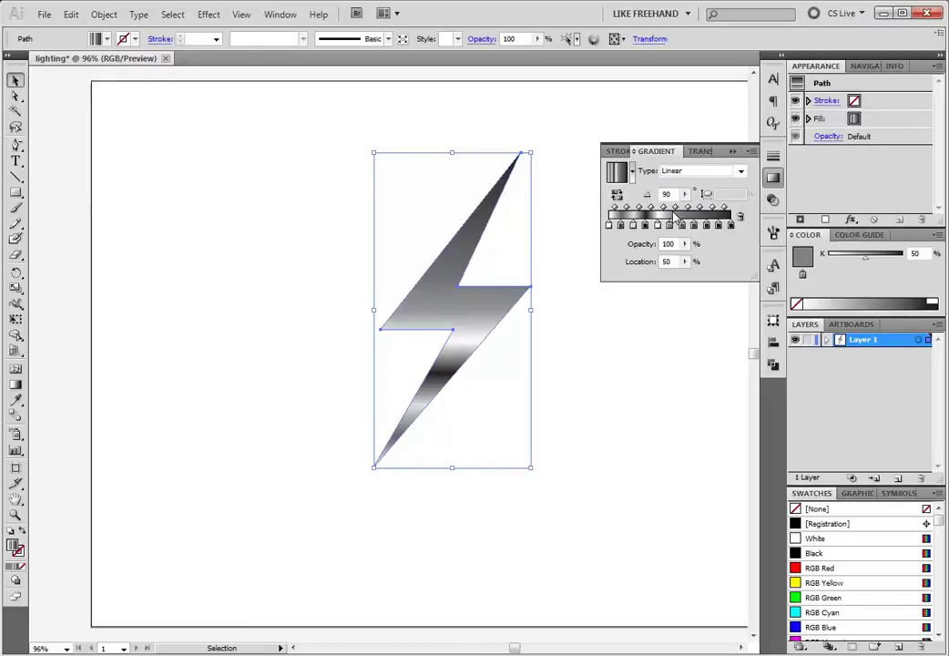
Step: Darken the 60% gradient stop and set the 70% stop's black (K) value to 11%
click(681, 226)
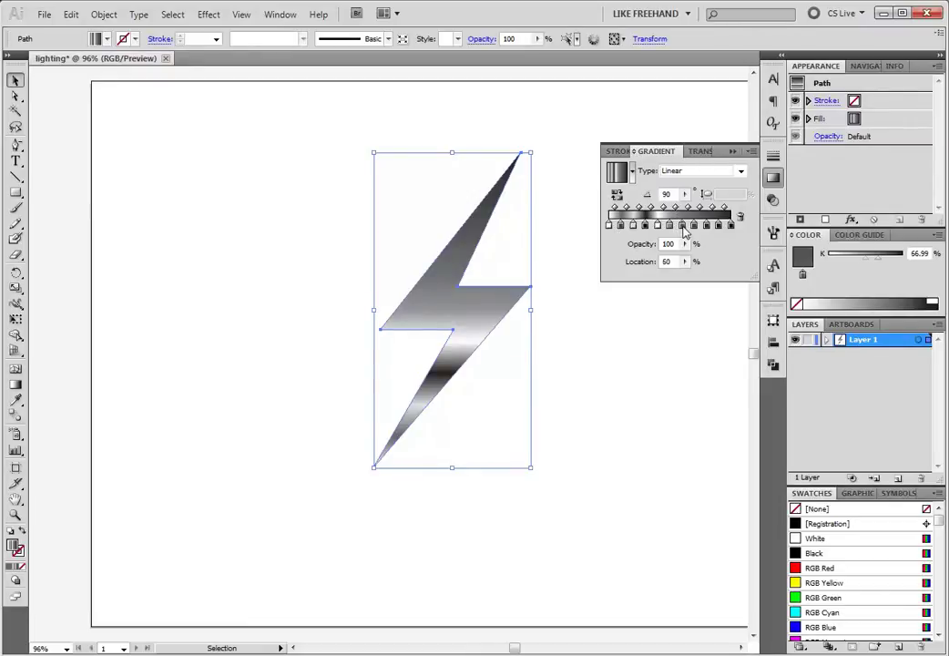
drag(880, 260, 837, 265)
click(694, 225)
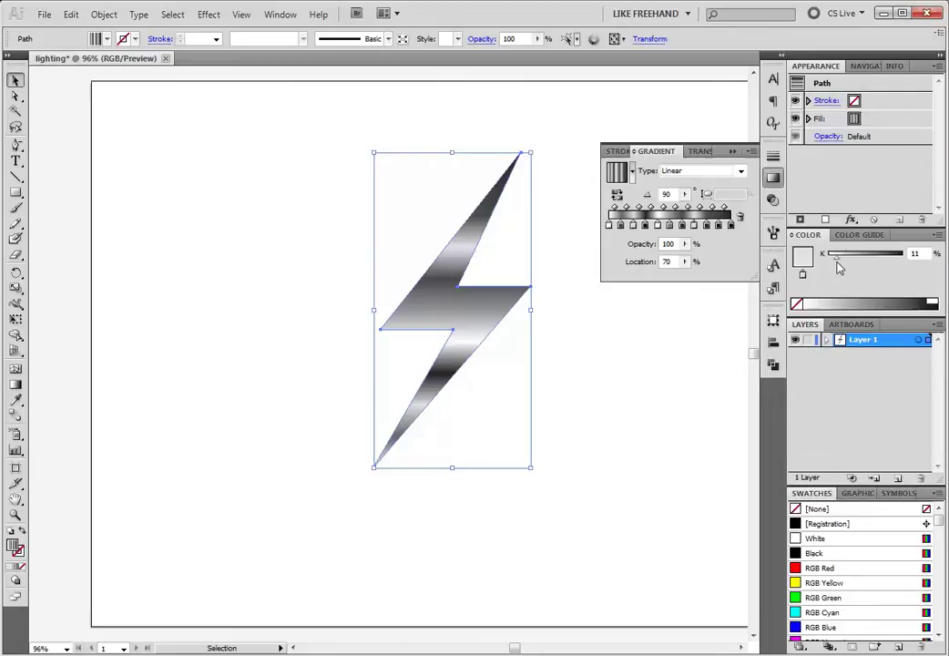
Step: Set the black (K) value of the 80% gradient stop to 72% and of the 90% stop to 22%
click(705, 224)
mouse_move(891, 256)
mouse_down()
mouse_move(856, 258)
mouse_move(881, 260)
mouse_up()
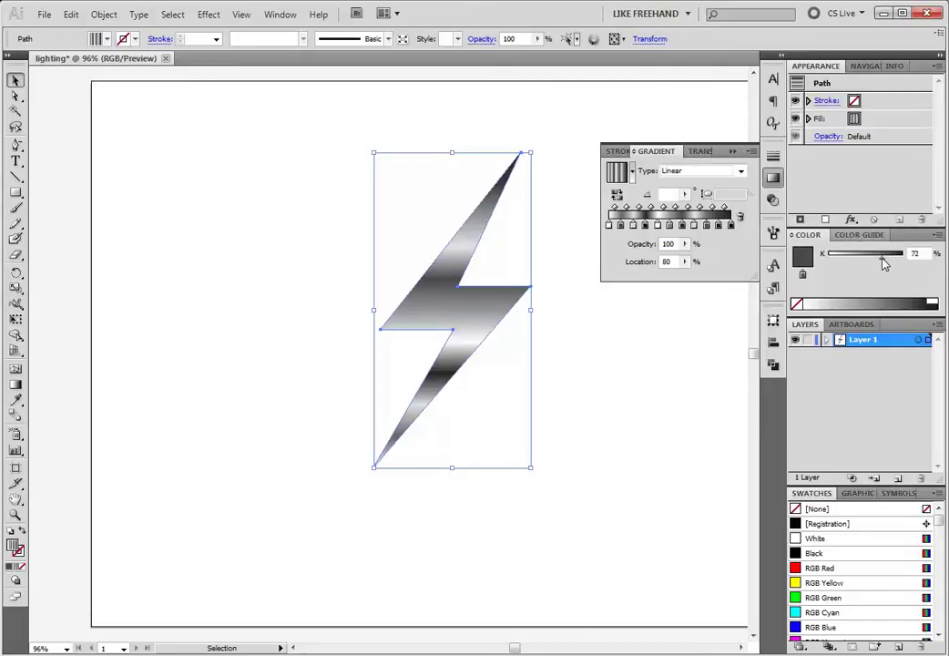
click(719, 225)
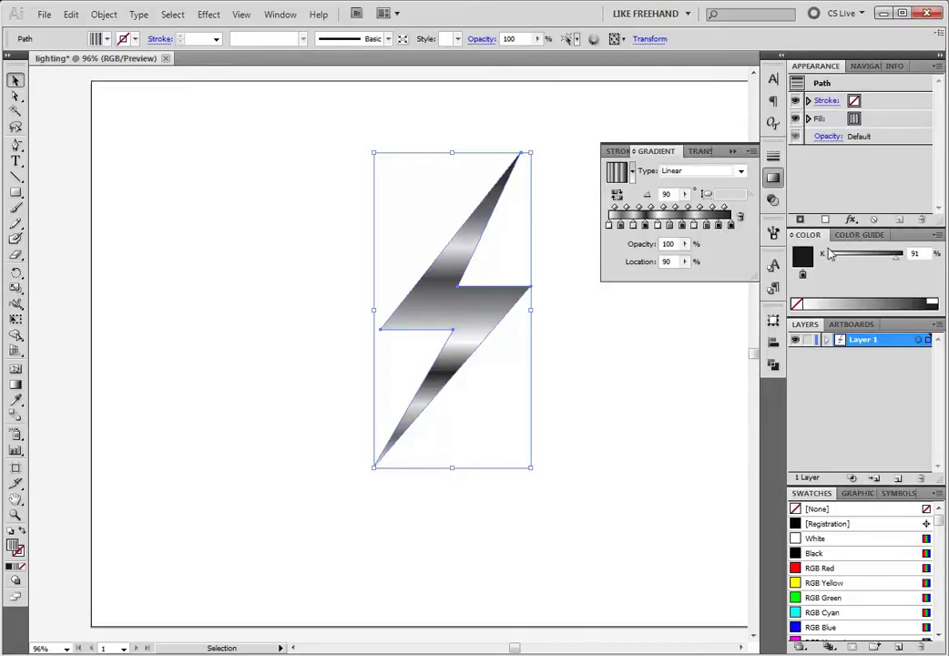
drag(853, 263, 845, 260)
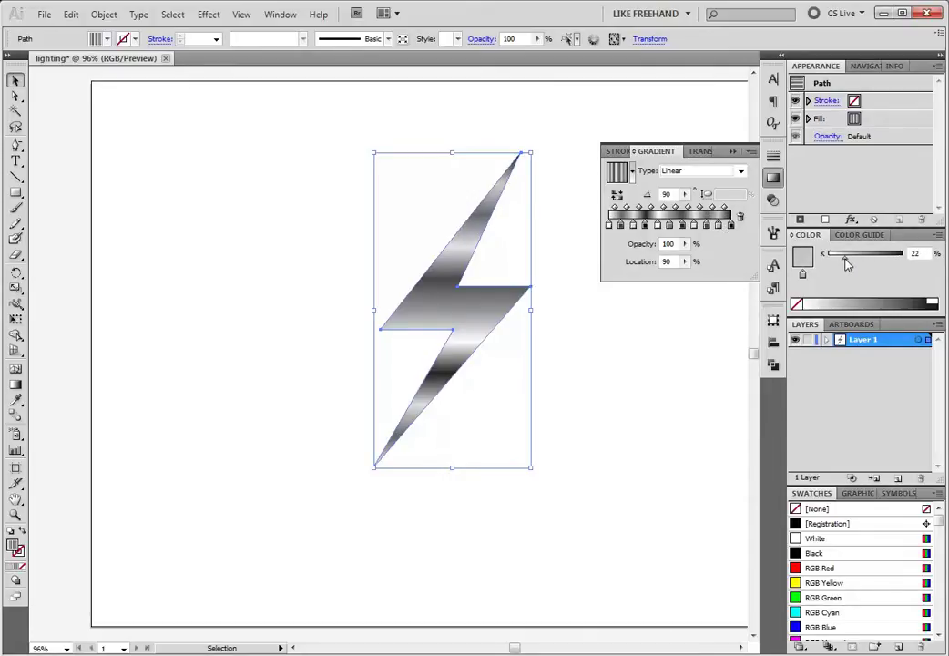
Step: Set the black (K) value of the 60% gradient stop to 87%
click(732, 227)
key(ctrl+f)
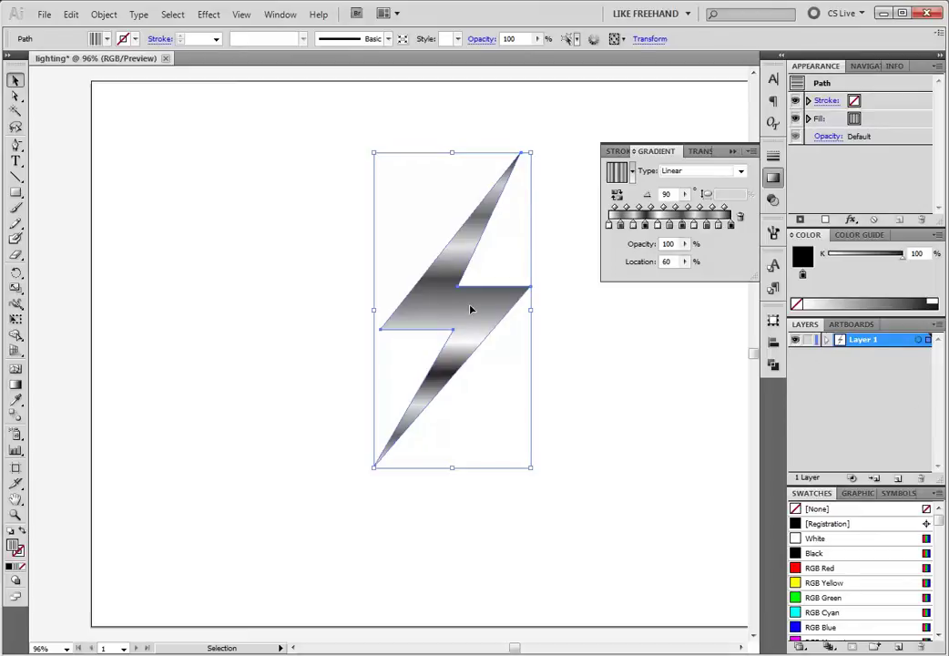
click(683, 226)
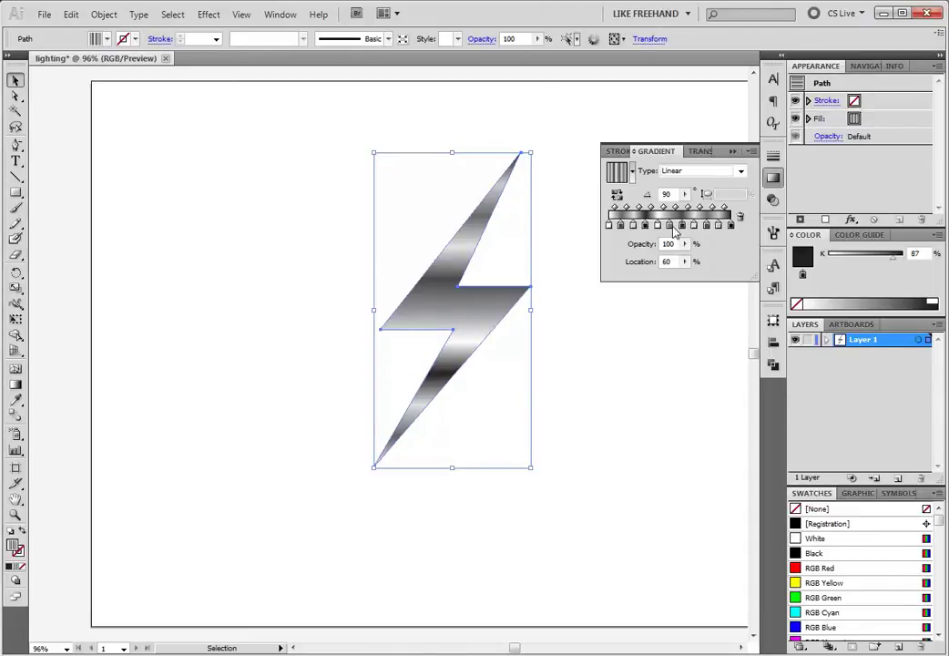
Step: Set the black (K) values of the 50%, 40% and 30% gradient stops to 0%, 100% and 75% respectively
click(671, 225)
drag(891, 256, 802, 269)
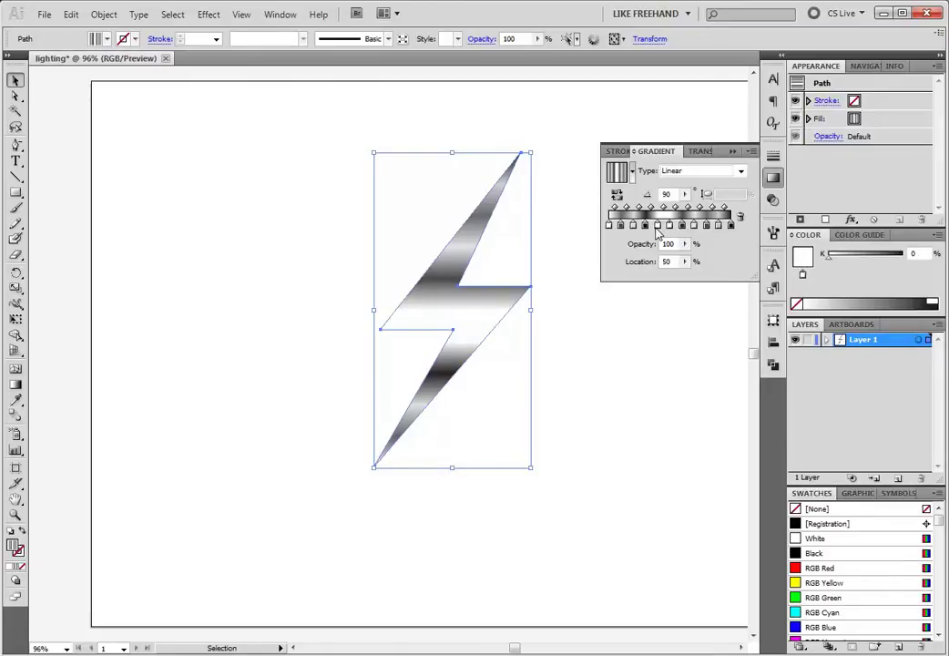
click(656, 226)
drag(828, 257, 911, 255)
click(645, 225)
mouse_move(854, 259)
mouse_down()
mouse_move(832, 258)
mouse_move(888, 264)
mouse_up()
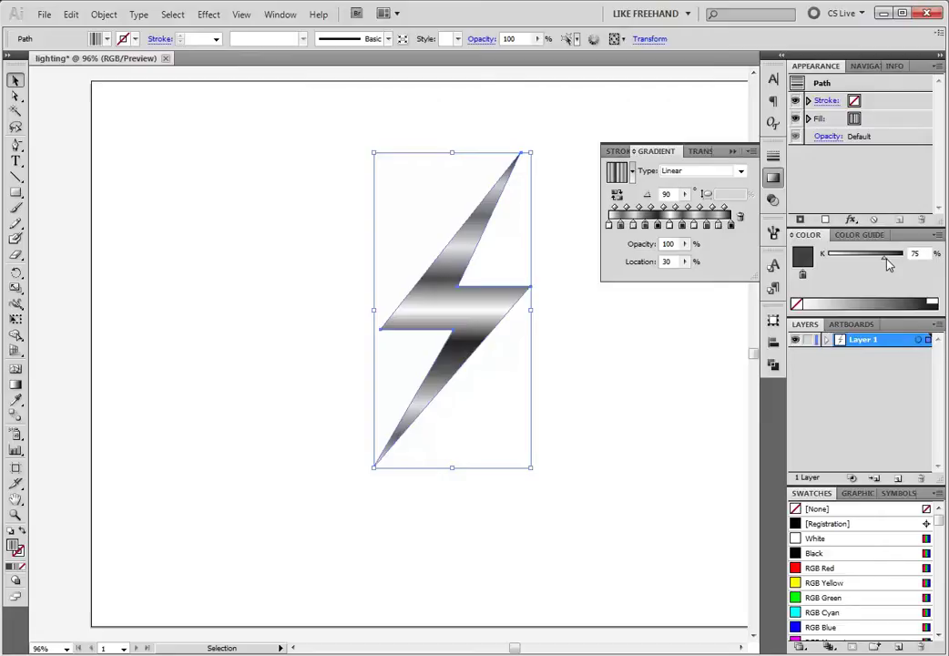
Step: Try a 0% black (K) value on the 40% gradient stop and a near-black tone on the 50% stop
click(656, 224)
drag(902, 258, 778, 262)
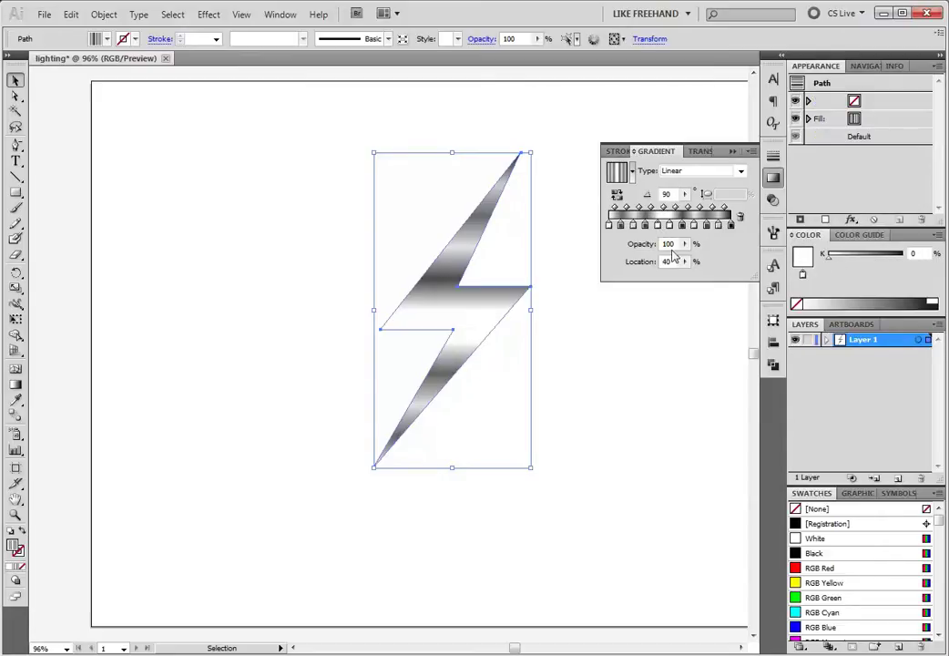
click(670, 226)
drag(837, 259, 883, 255)
Step: Try a lighter 60% gradient stop, 75% black (K) at the 70% stop, and 0% at the 80% and 90% stops
click(683, 225)
click(695, 225)
click(719, 225)
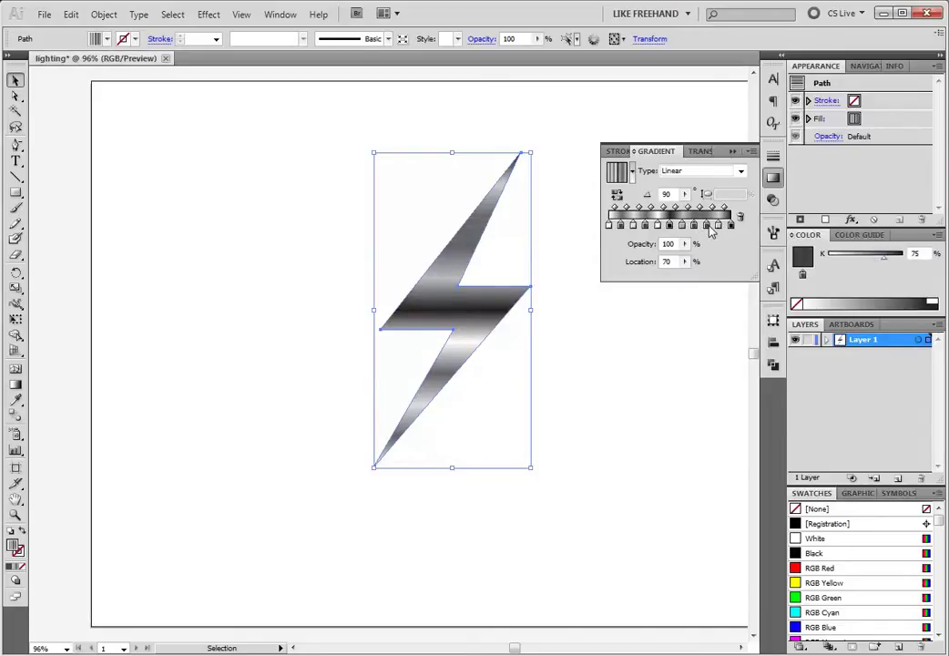
click(845, 259)
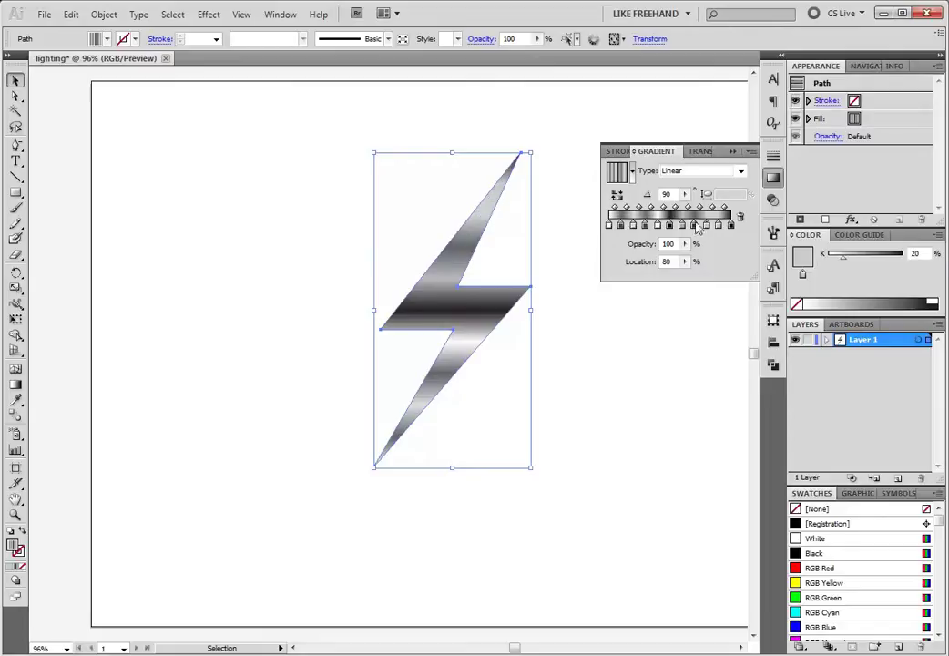
drag(843, 259, 825, 257)
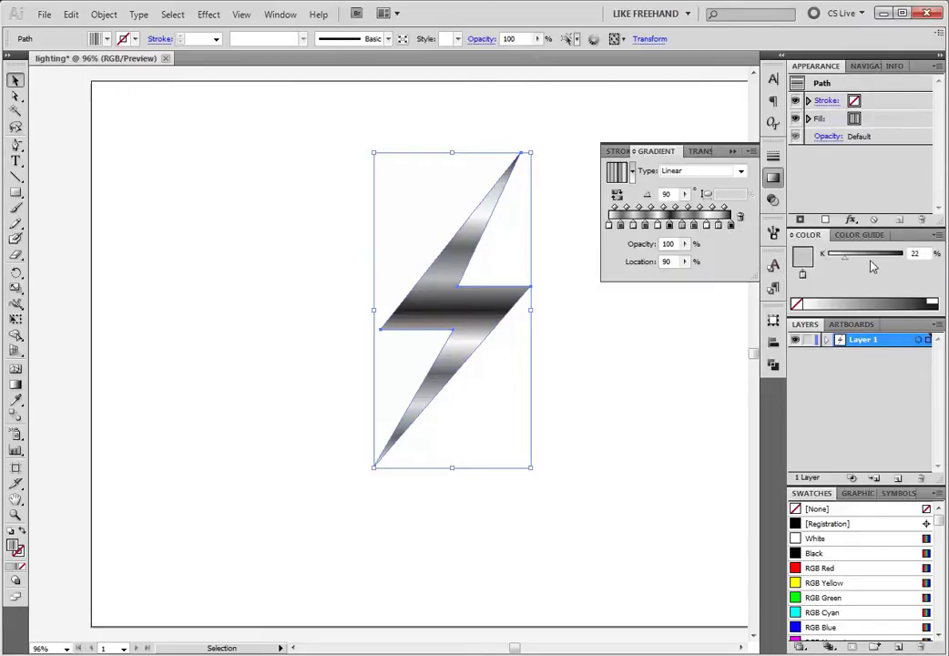
click(724, 227)
drag(845, 258, 825, 258)
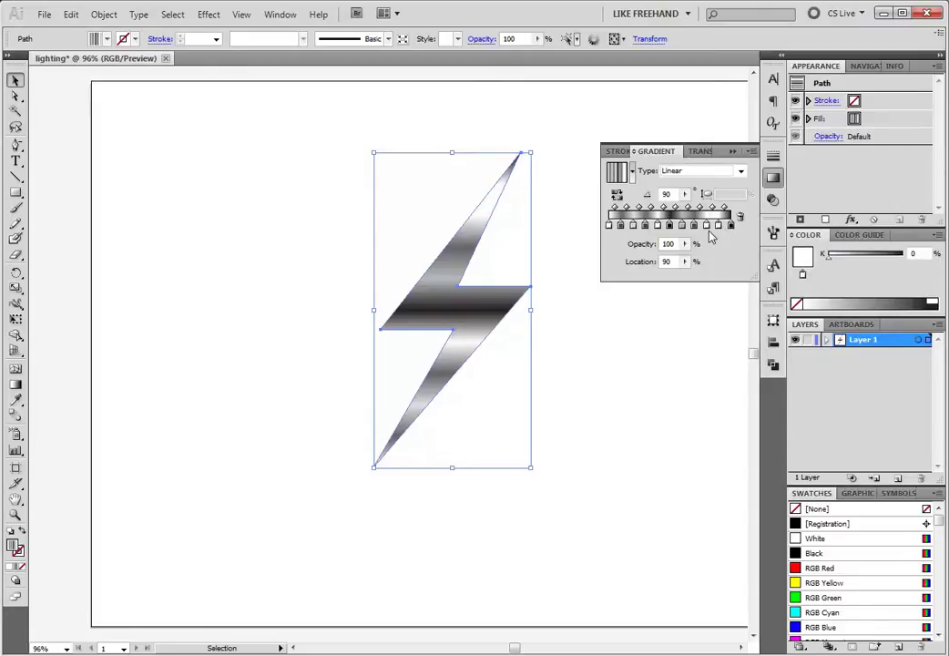
click(880, 261)
drag(879, 261, 853, 259)
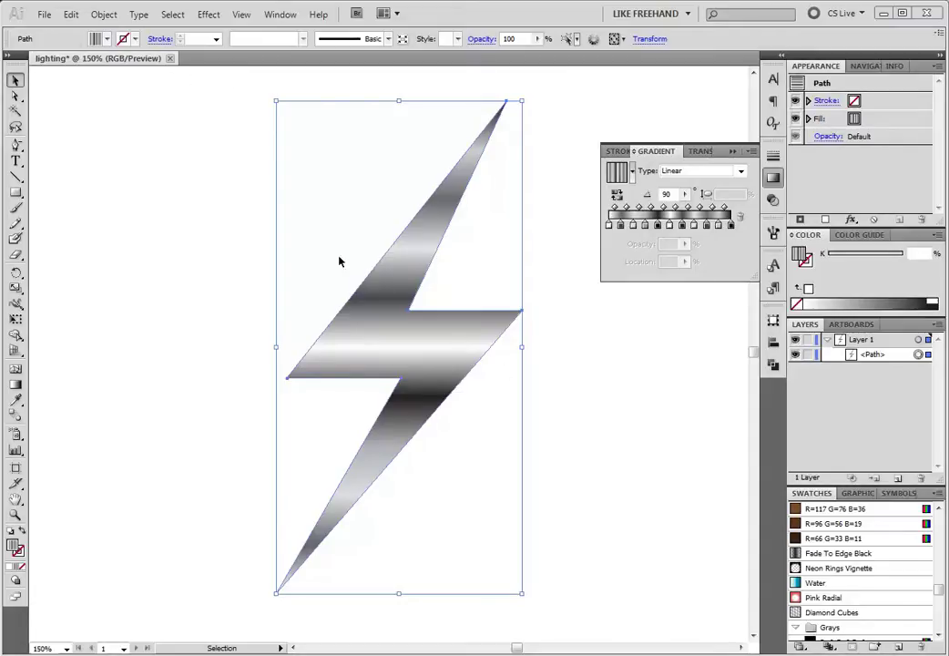
Step: Copy the gradient-filled lightning bolt and paste the duplicate directly in back of it
click(70, 14)
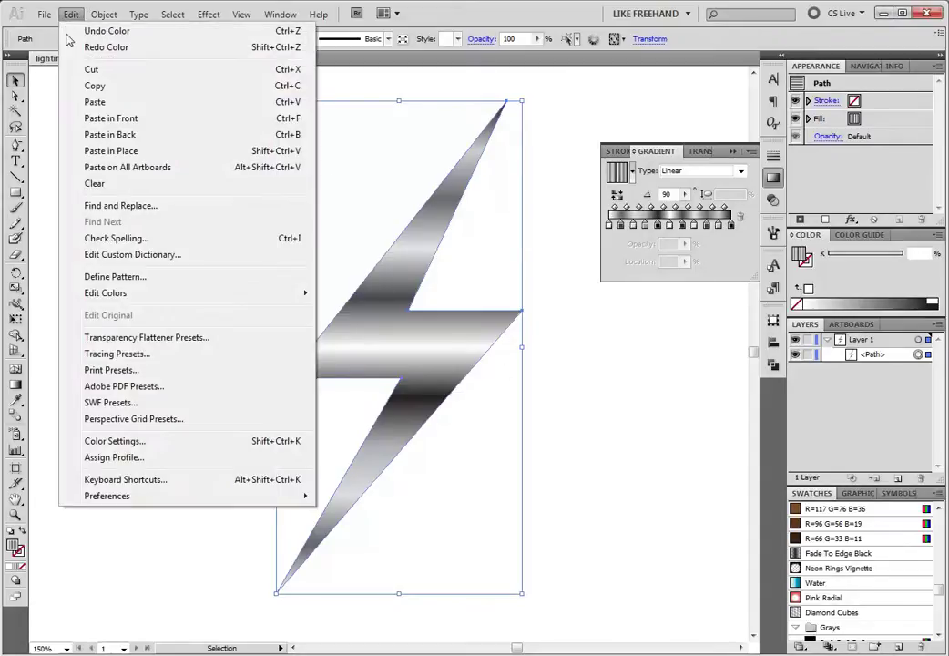
click(91, 85)
click(70, 14)
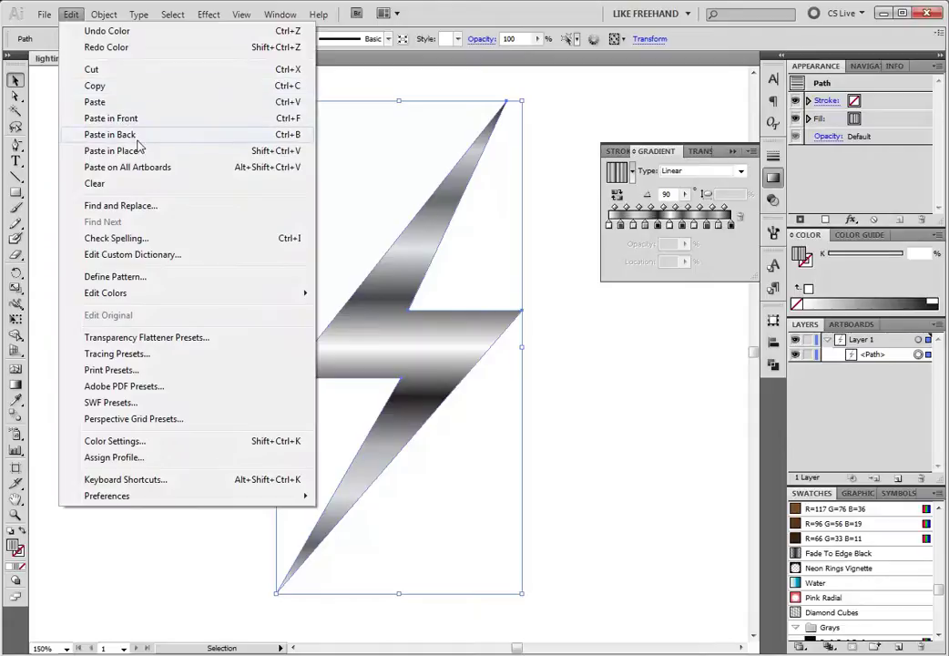
click(103, 137)
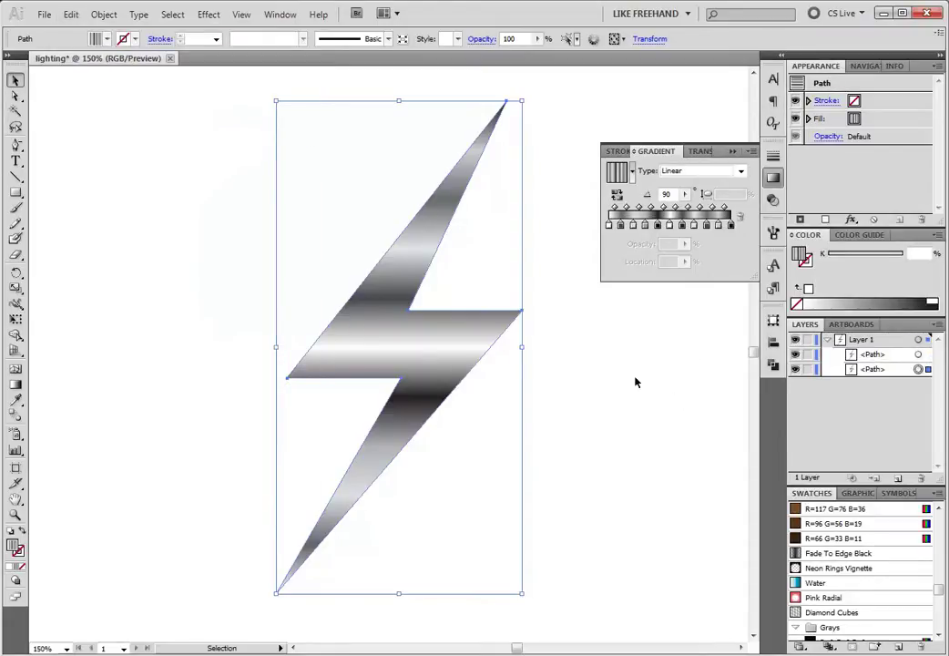
Step: Offset the path of the back bolt copy by 4 px with Miter joins and a miter limit of 0, previewing the result
click(100, 17)
mouse_move(176, 323)
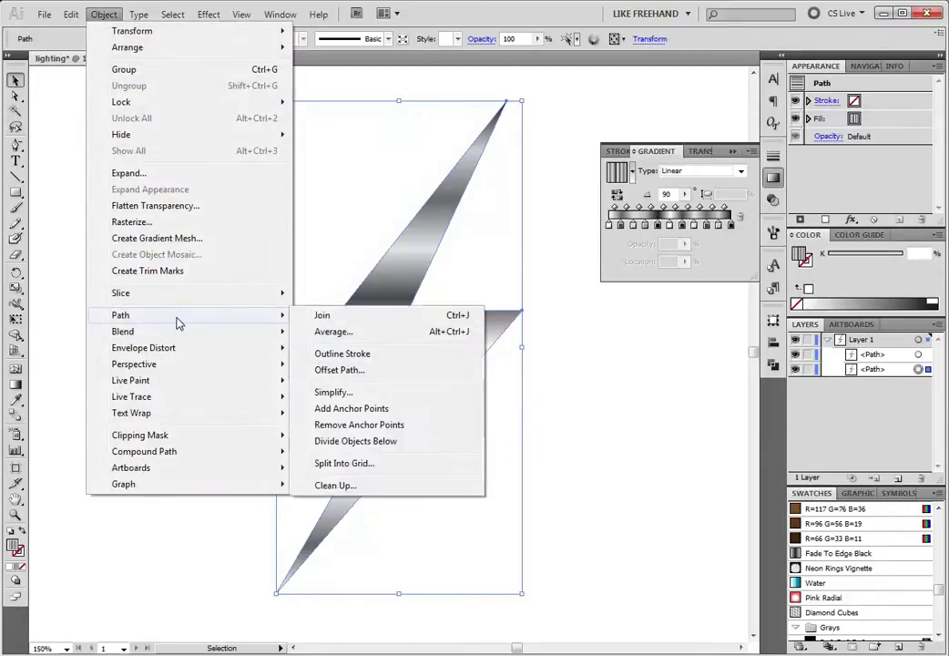
click(391, 372)
drag(486, 291, 649, 290)
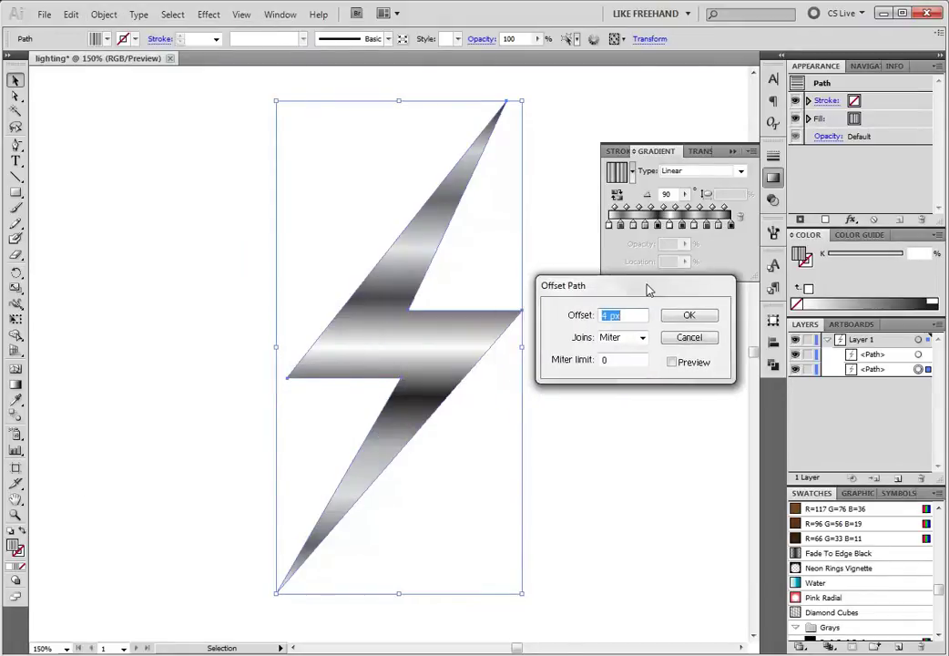
click(671, 361)
click(671, 362)
click(671, 363)
click(671, 363)
click(671, 363)
click(671, 362)
click(671, 362)
click(671, 362)
drag(615, 315, 567, 315)
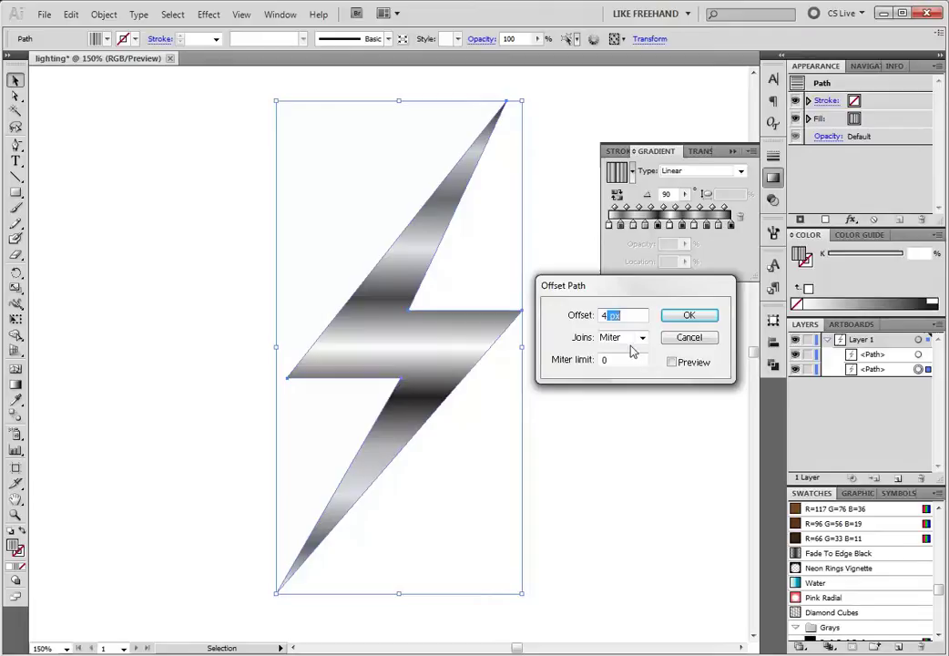
click(674, 363)
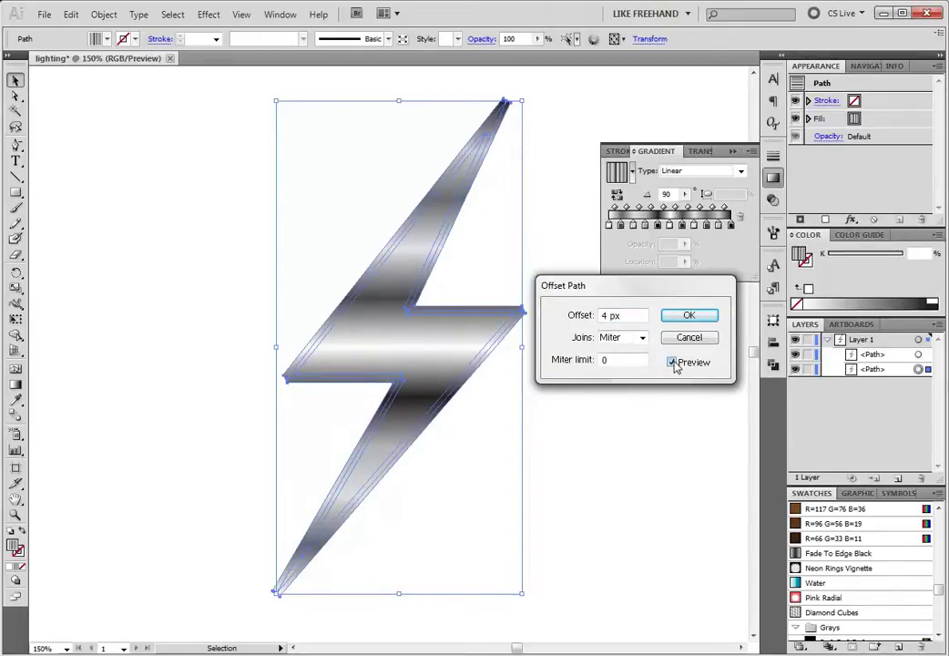
key(Return)
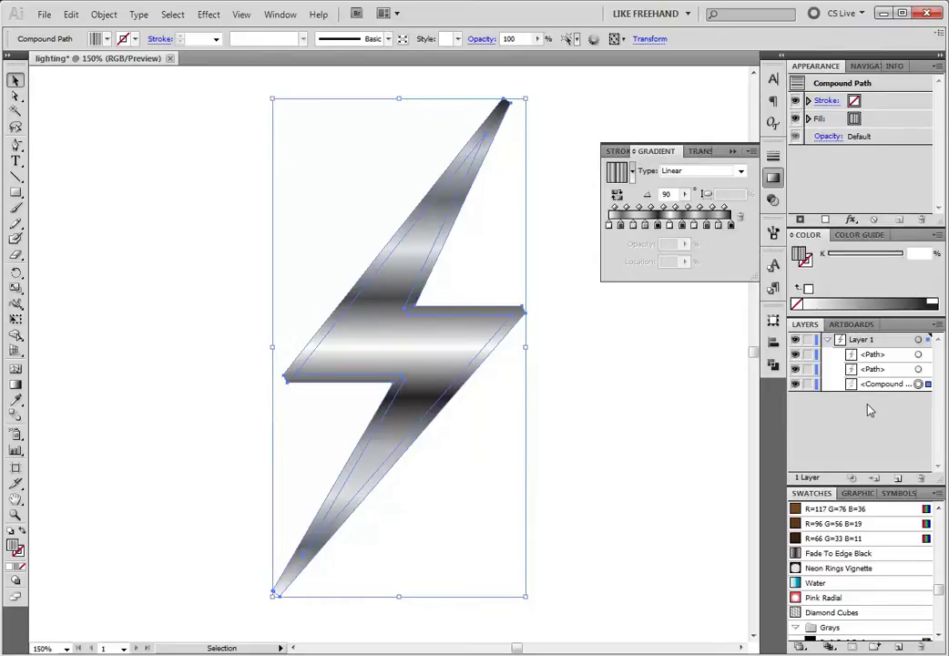
Step: Set the gradient angle of the frontmost bolt path to -90° and deselect it
click(918, 355)
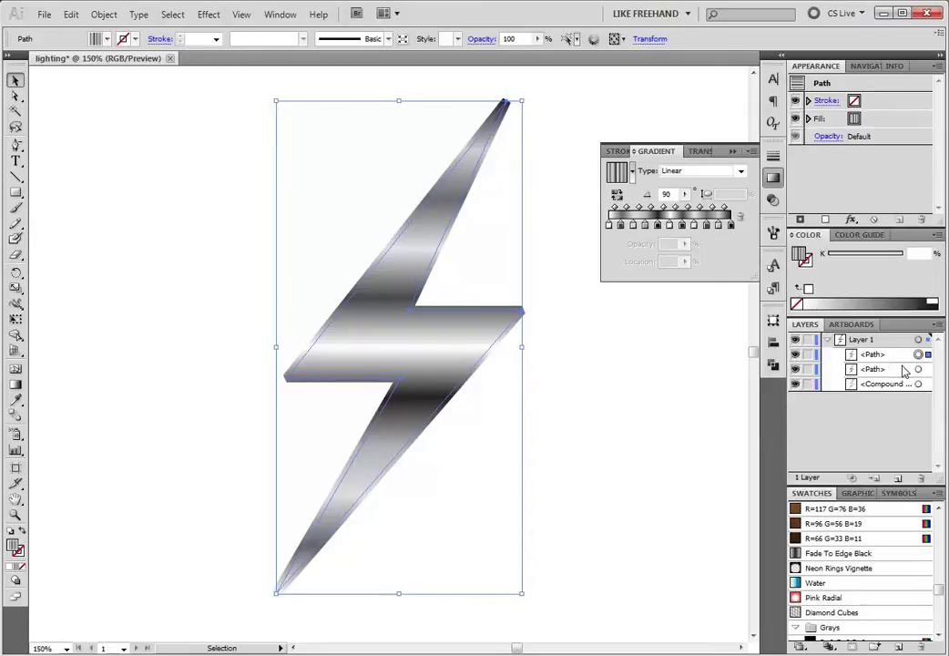
double_click(675, 194)
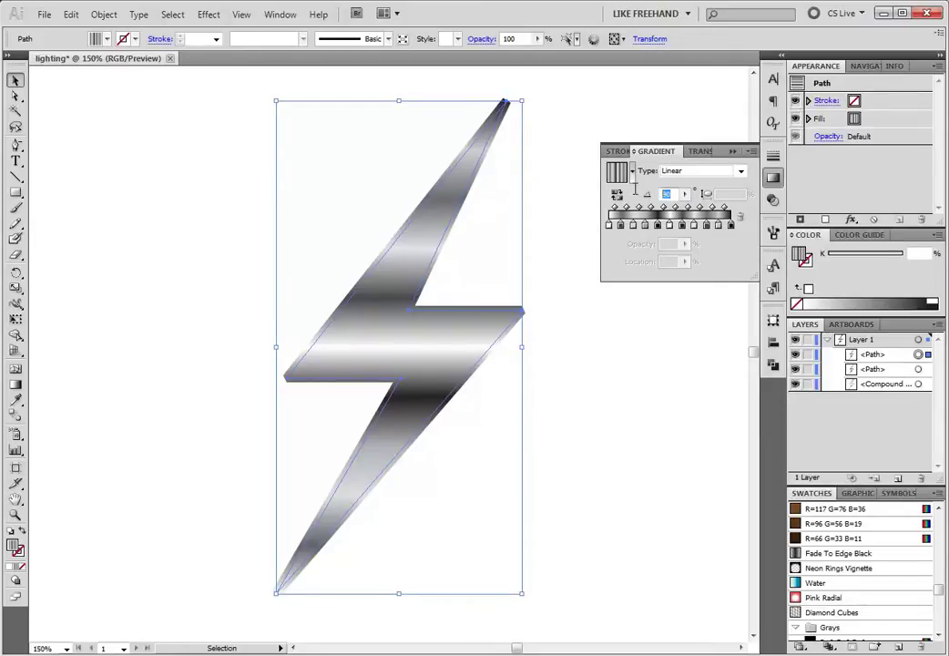
text(-90)
key(Return)
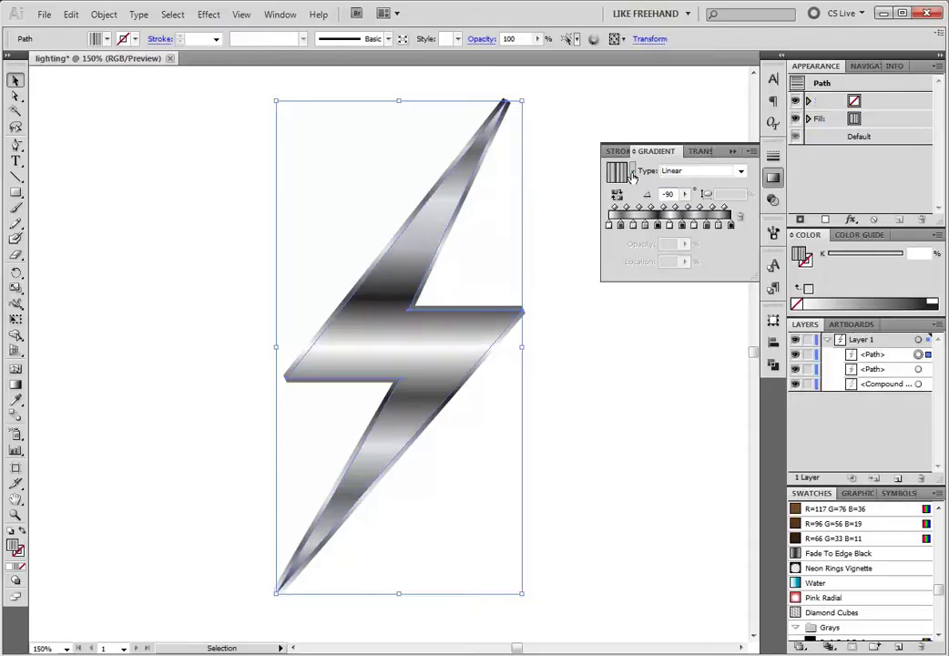
click(624, 357)
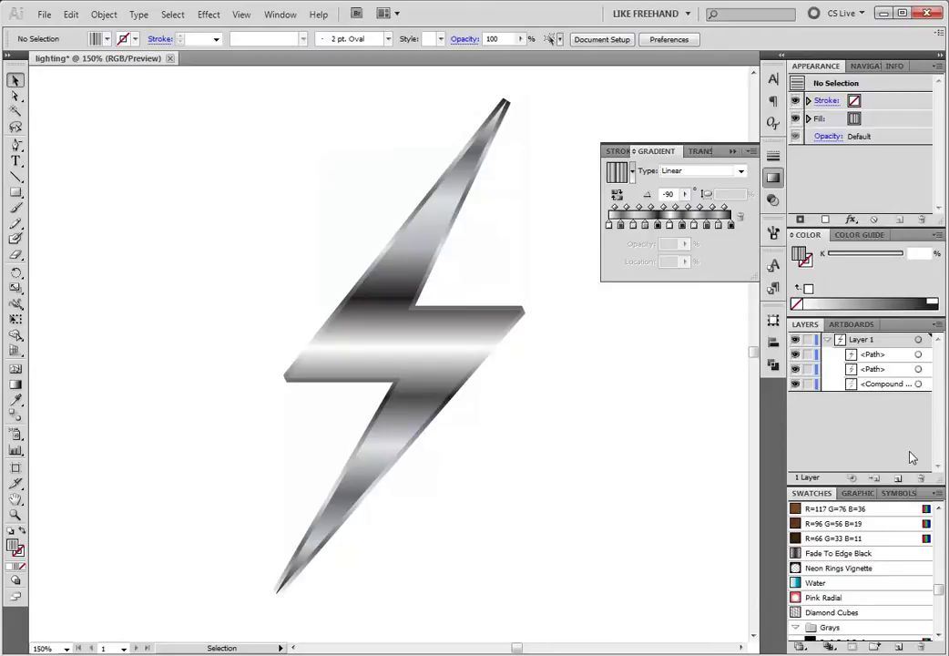
Step: Copy the frontmost lightning bolt path and paste the duplicate directly in front of it
click(918, 355)
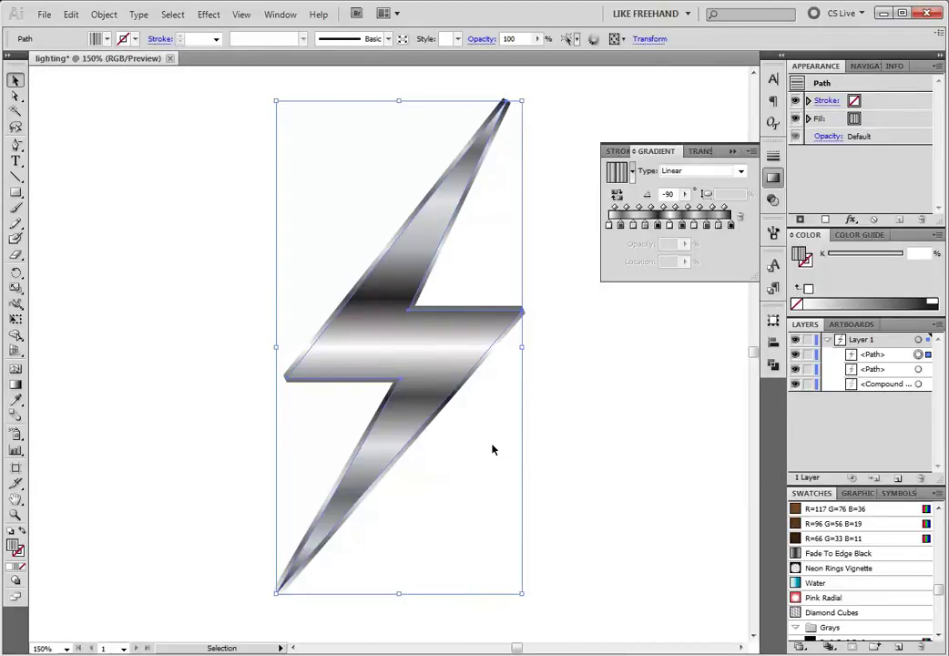
click(70, 14)
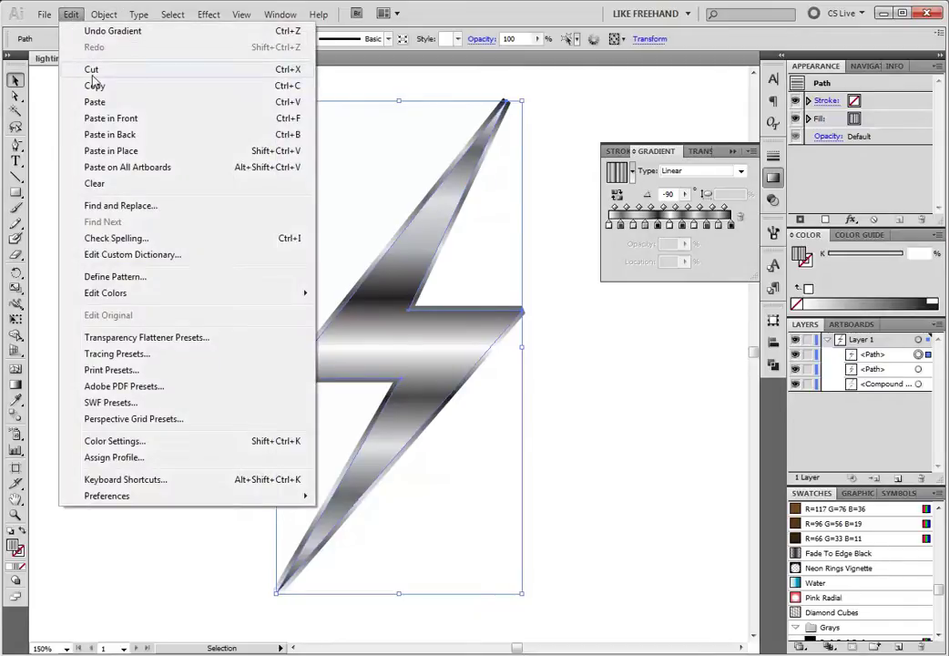
click(94, 85)
click(70, 14)
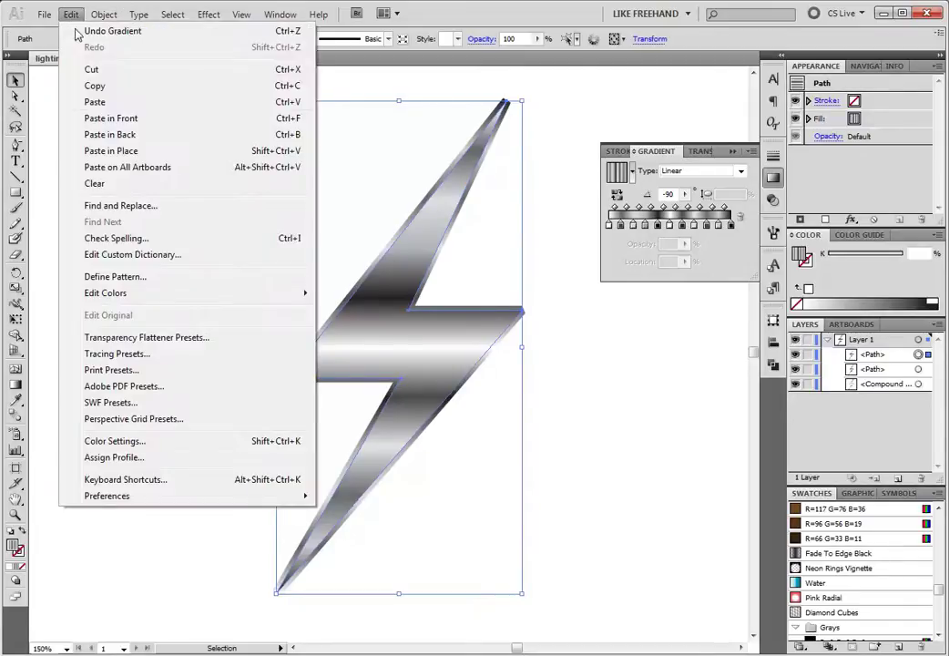
click(110, 119)
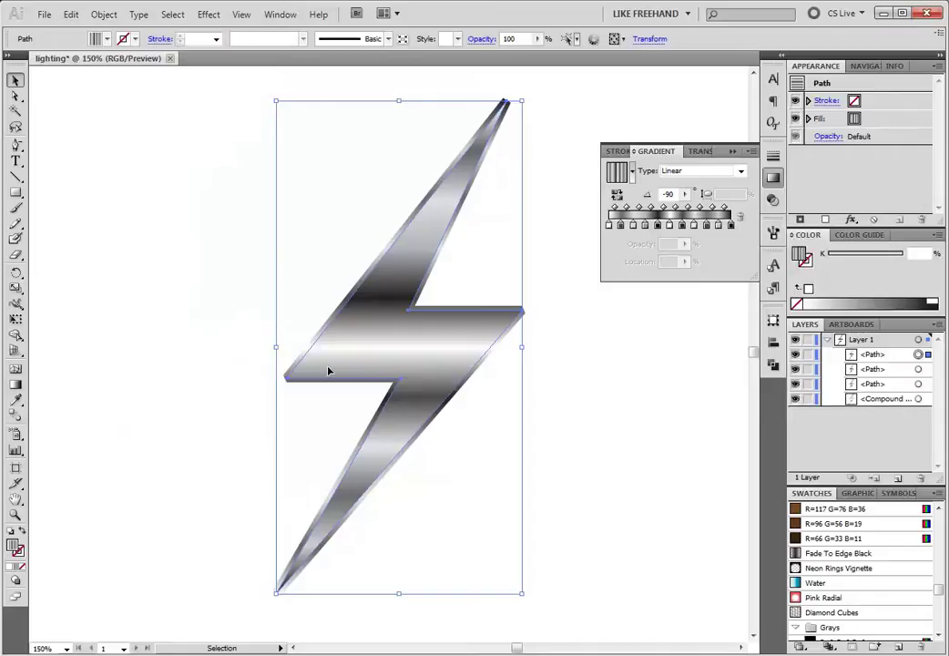
Step: Start an Offset Path on the front bolt copy and preview offsets of -4 px and 4 px
click(103, 14)
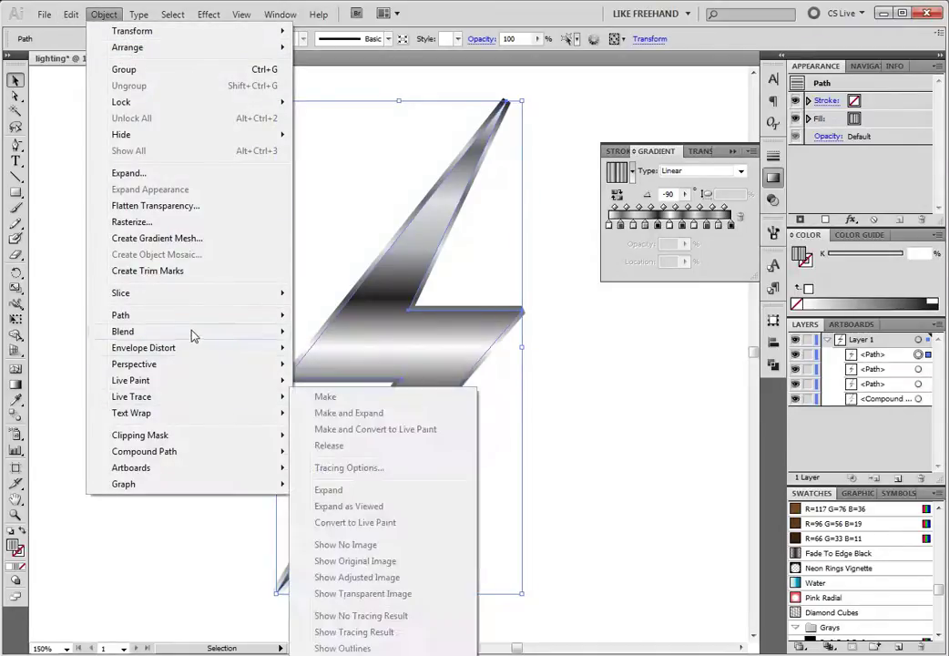
mouse_move(197, 315)
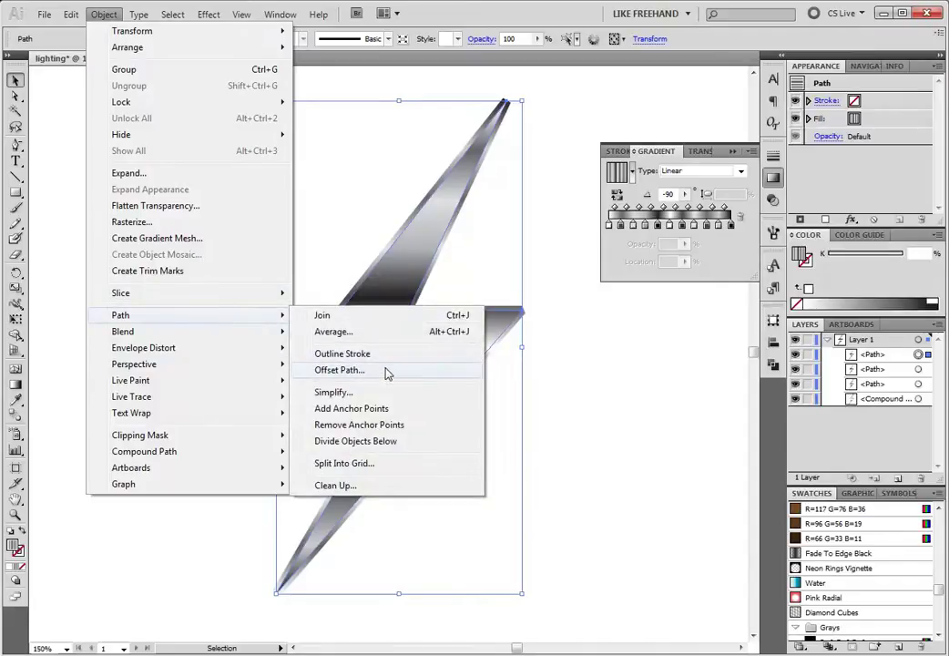
click(388, 369)
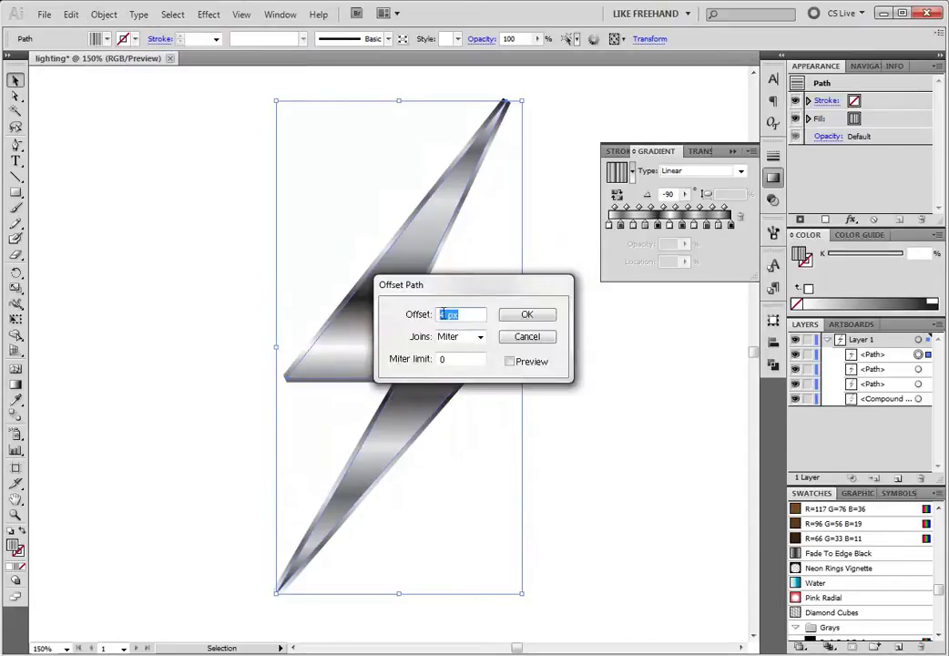
click(442, 314)
text(-)
click(510, 361)
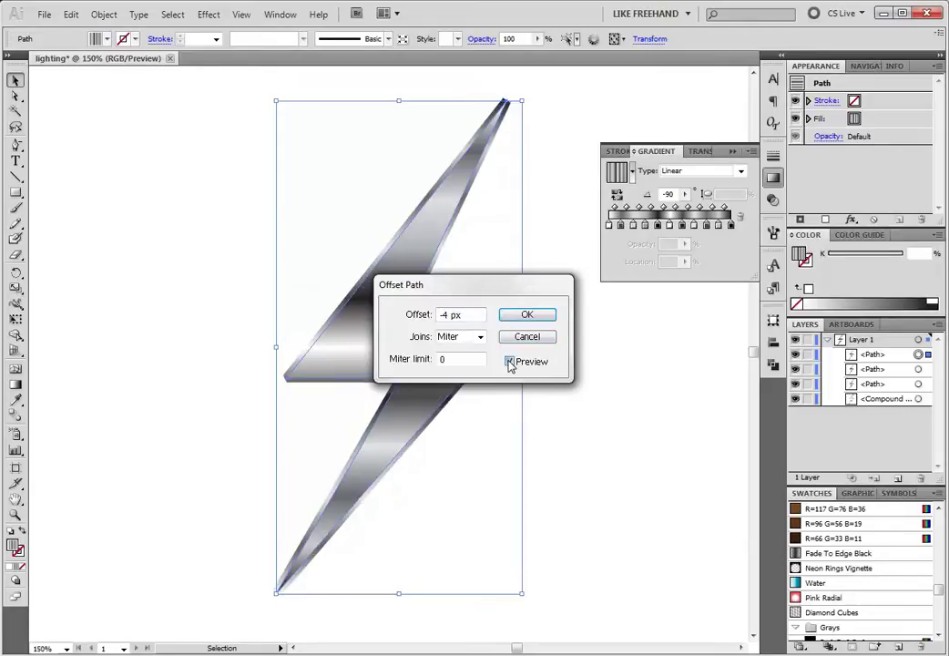
click(510, 362)
click(510, 362)
click(510, 362)
click(510, 362)
drag(446, 314, 441, 314)
key(BackSpace)
click(510, 362)
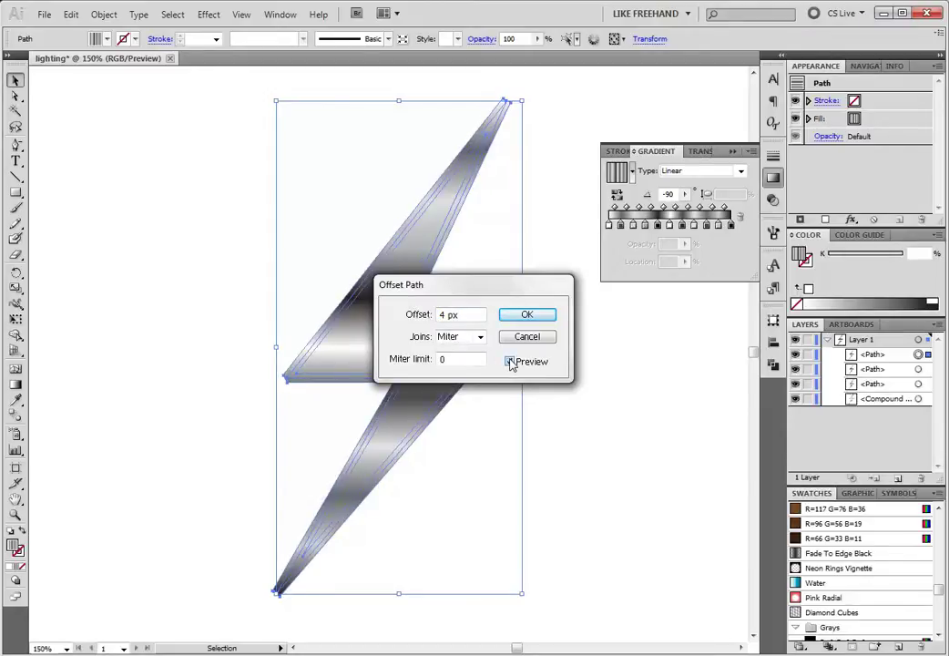
click(510, 361)
Step: Offset the front bolt copy's path by -2 px with Miter joins and a miter limit of 0, checking the preview
drag(449, 314, 422, 315)
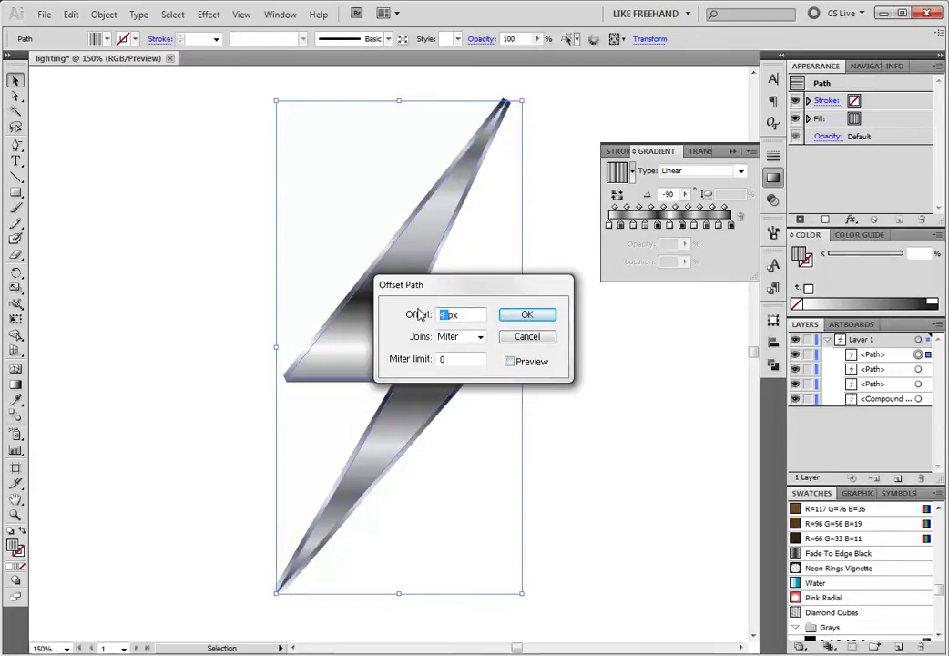
text(-)
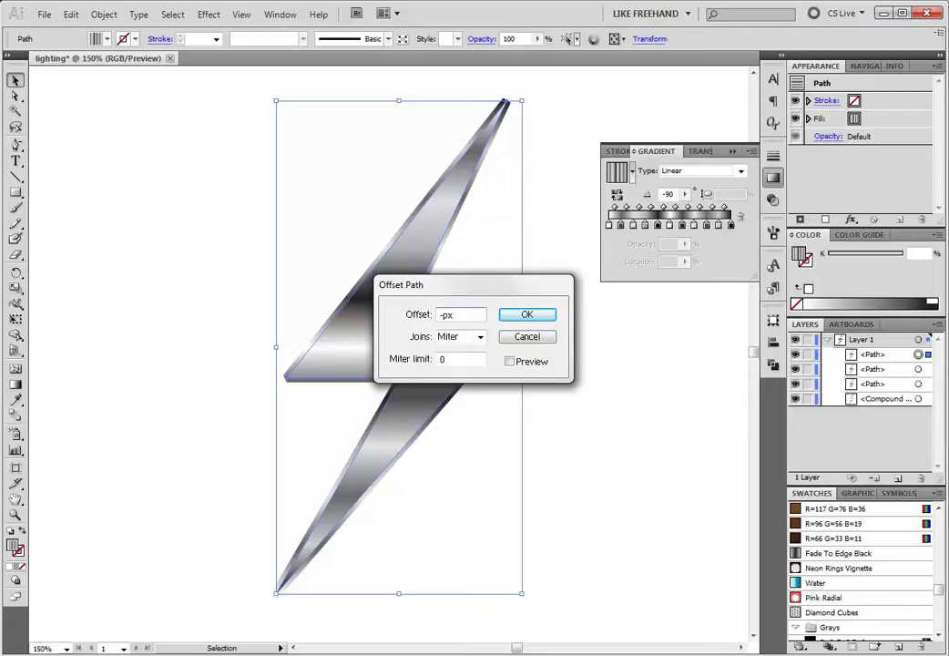
click(510, 361)
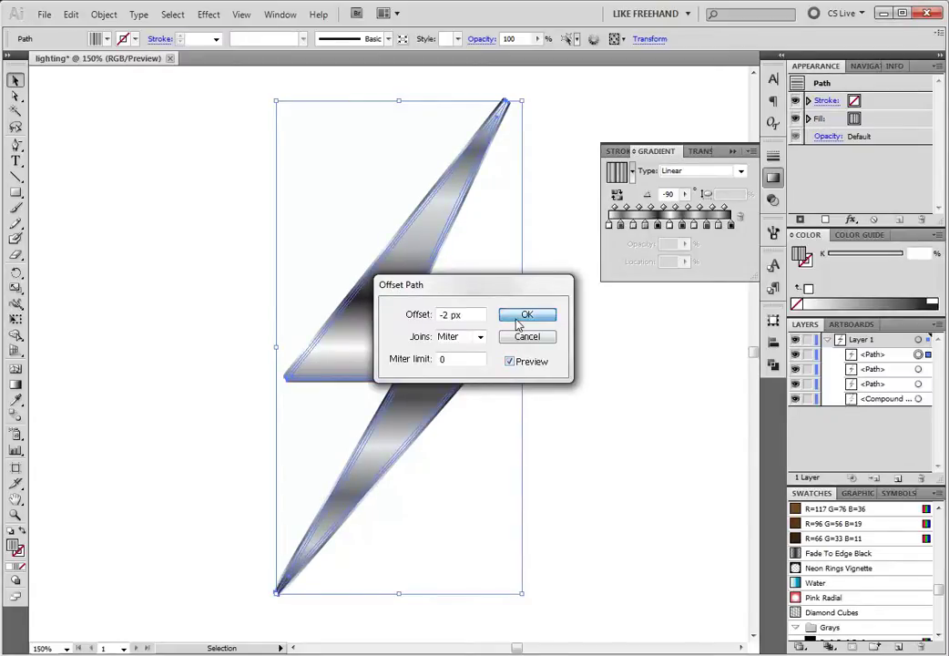
click(517, 319)
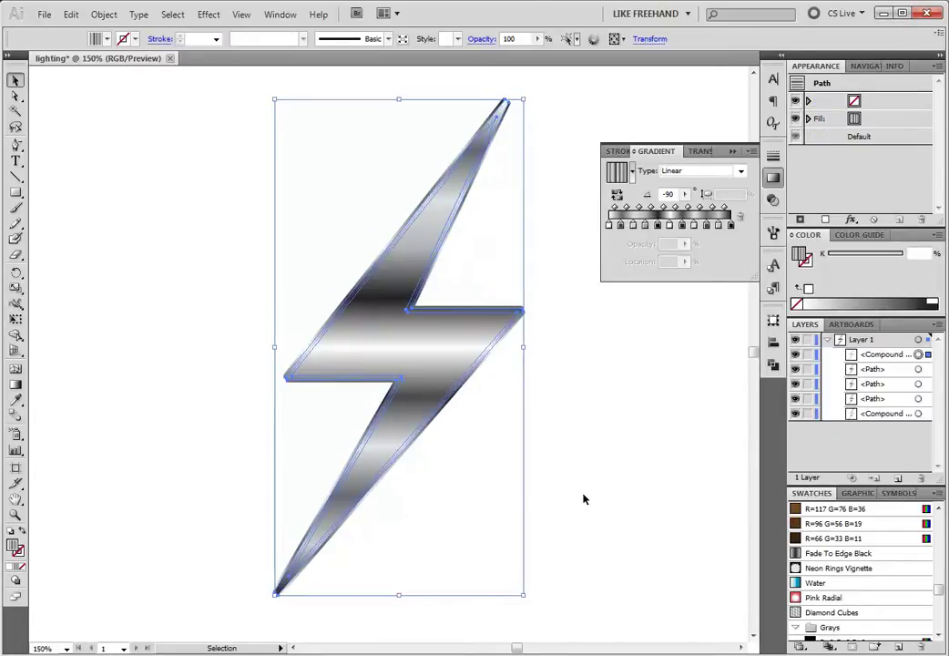
Step: On the bolt path just below the offset shape, remove all gradient stops except the last two and make the 90% stop white (0% K)
click(918, 370)
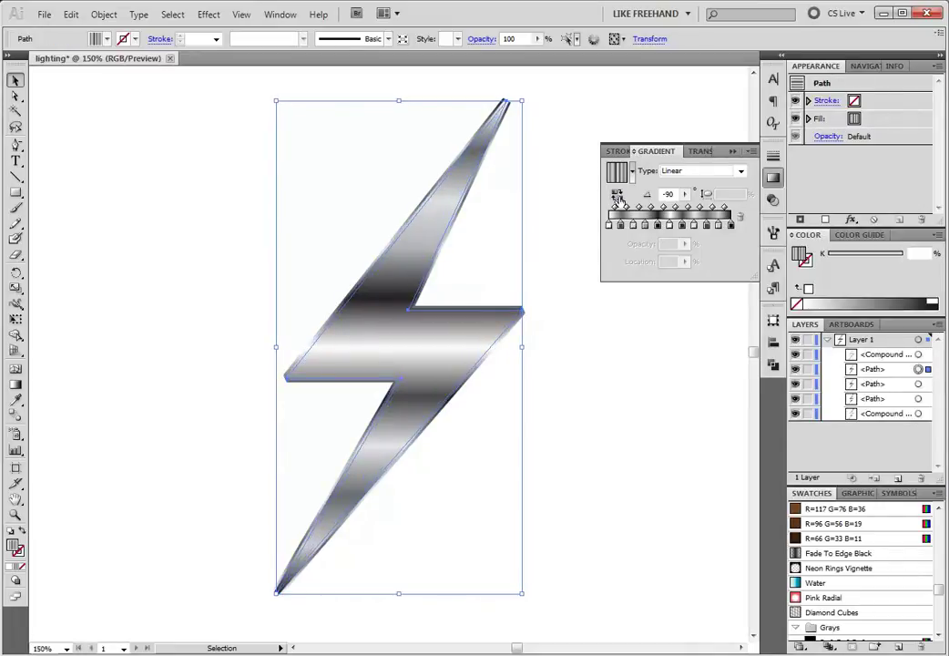
drag(621, 225, 722, 229)
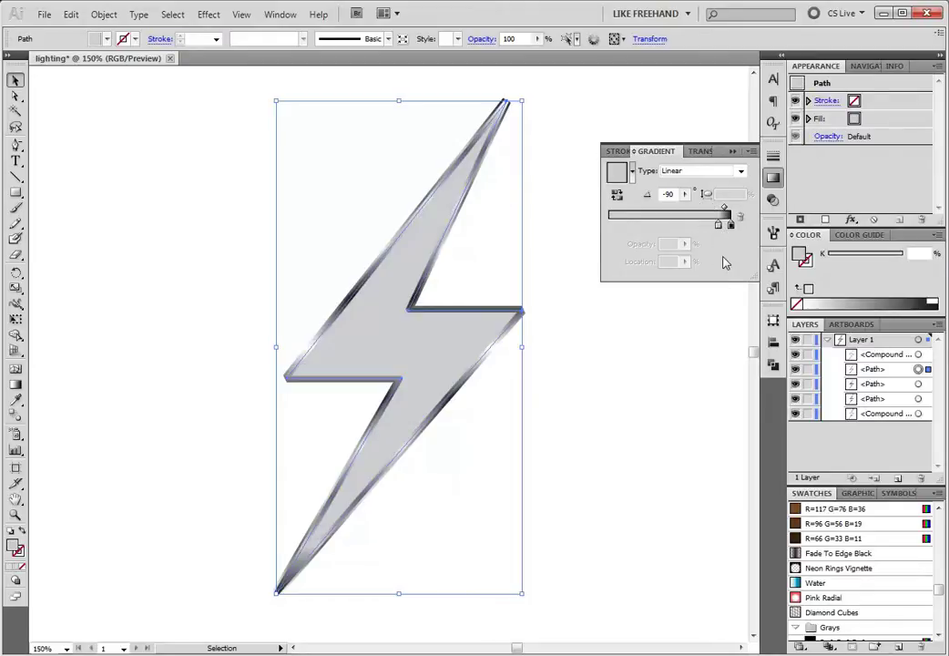
click(719, 225)
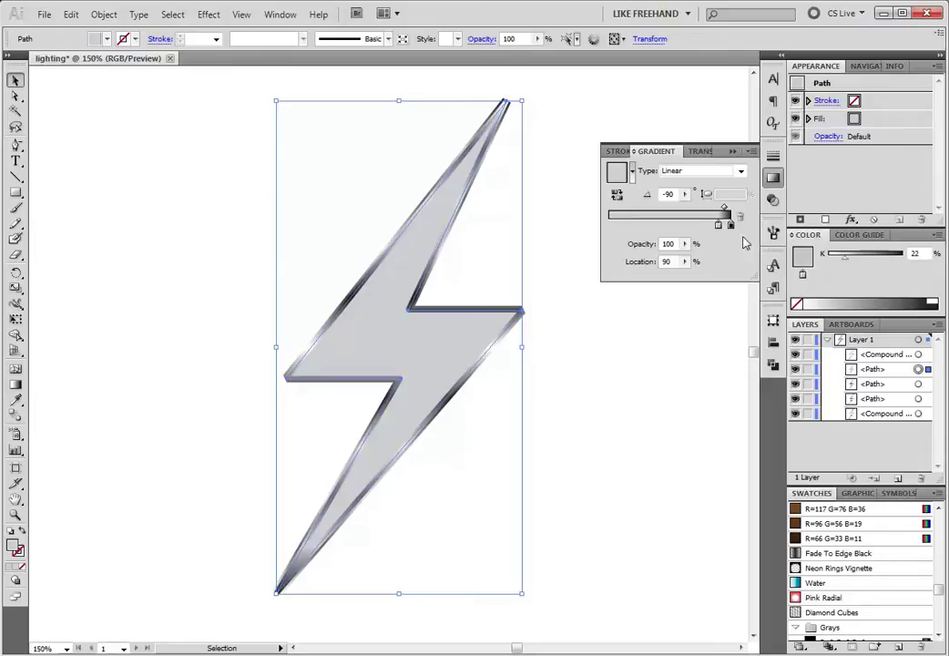
click(932, 301)
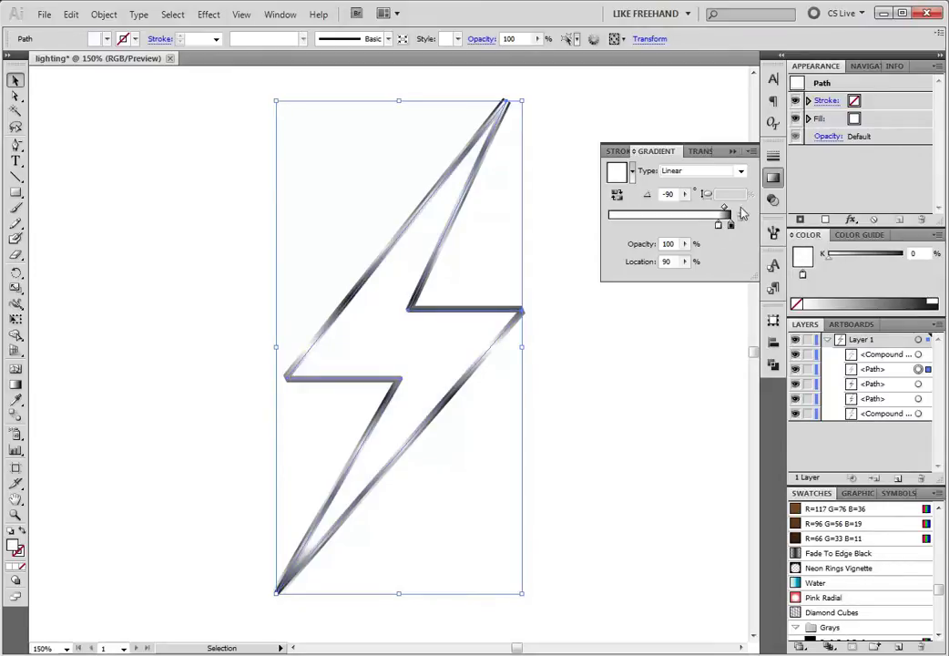
Step: Move the gradient's white stop to about 27% and set the end stop to 54% black (K)
drag(730, 228, 634, 225)
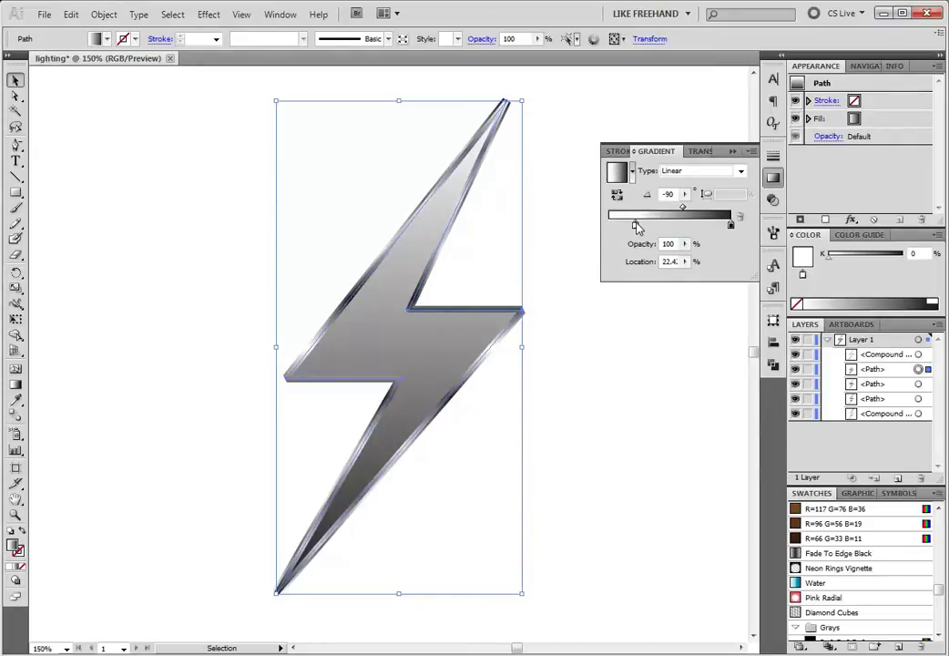
click(731, 226)
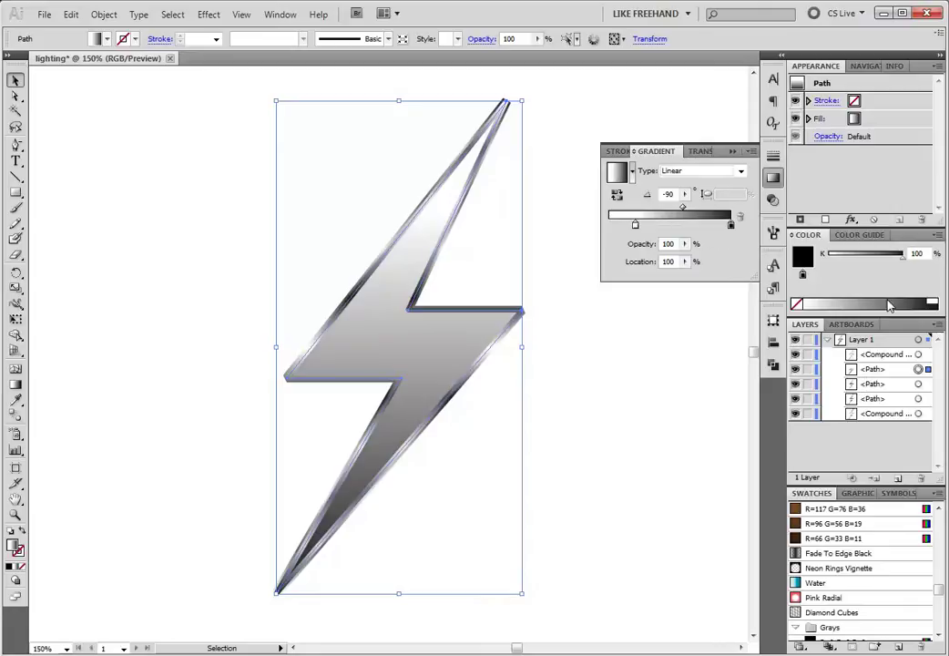
click(870, 256)
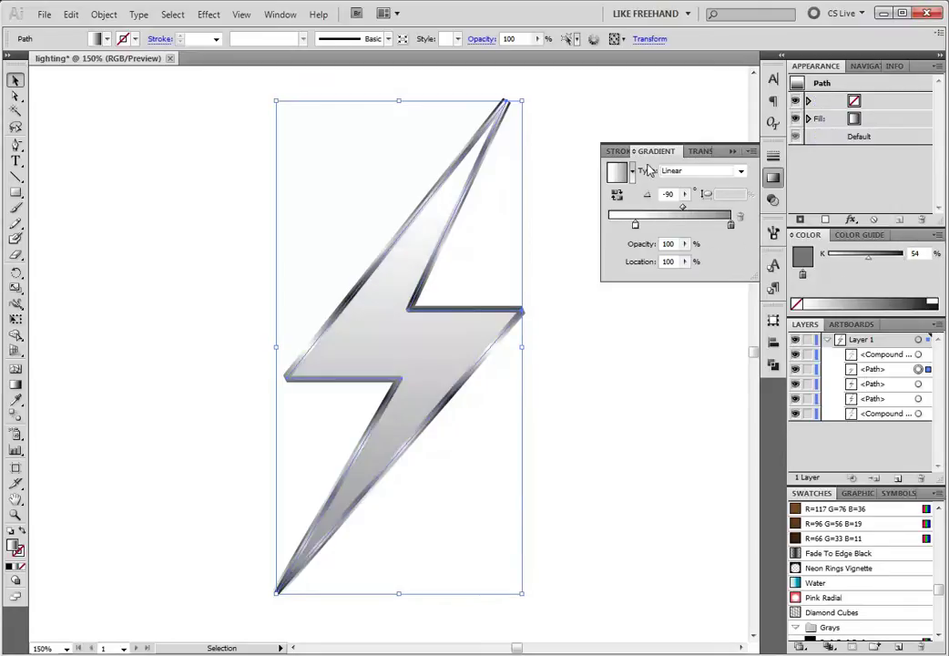
drag(636, 226, 642, 225)
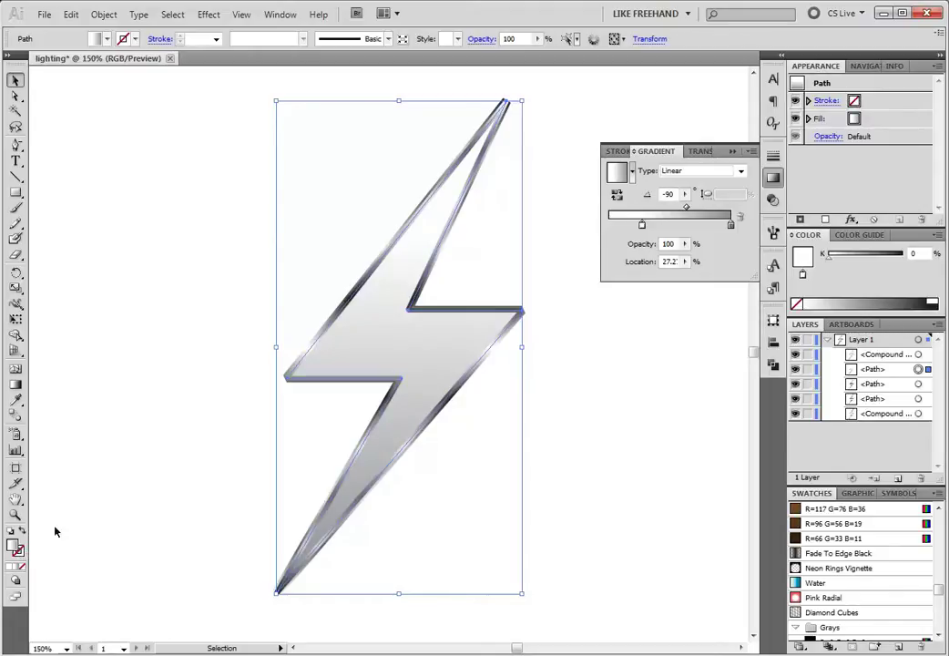
Step: Give the light-gradient bolt path a dark grey R=77 G=77 B=77 stroke
click(855, 102)
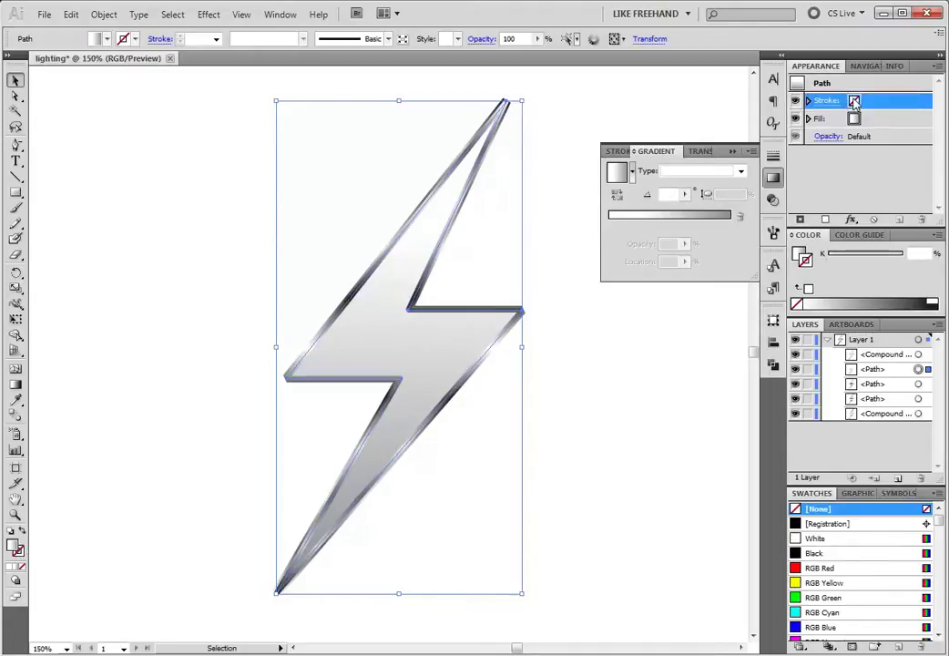
click(862, 101)
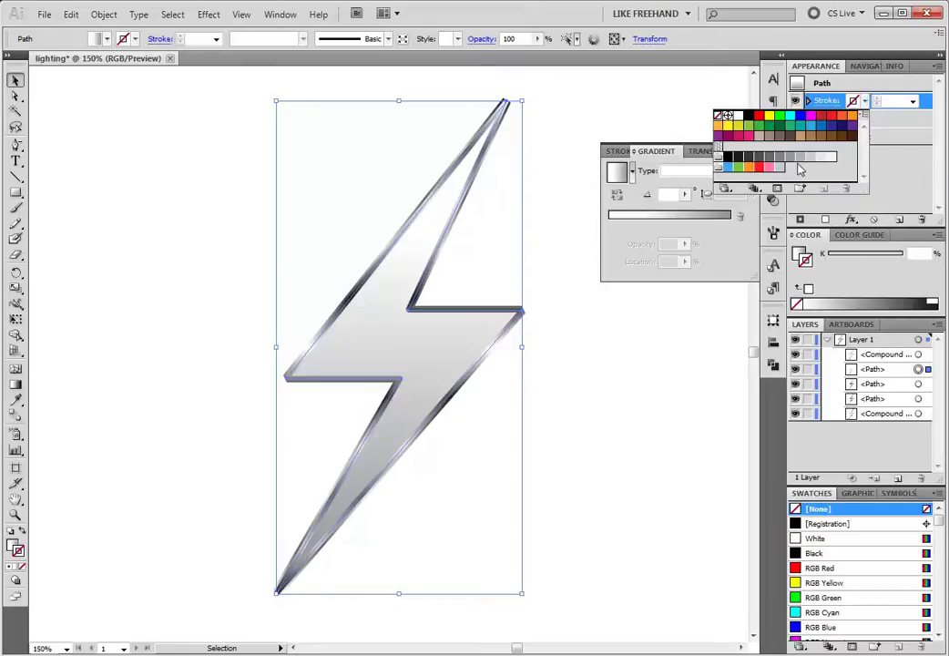
click(756, 161)
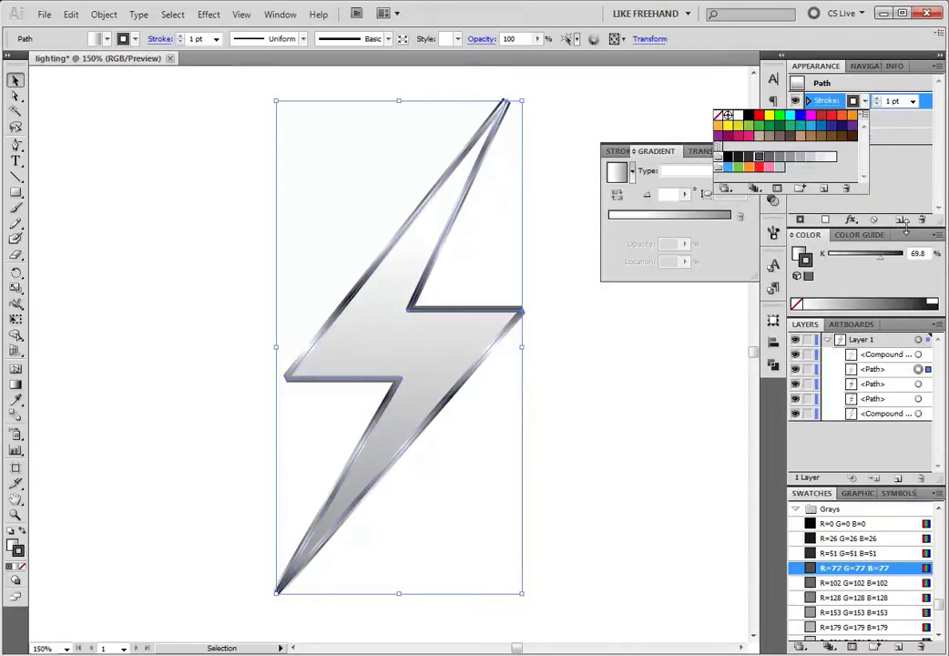
click(900, 355)
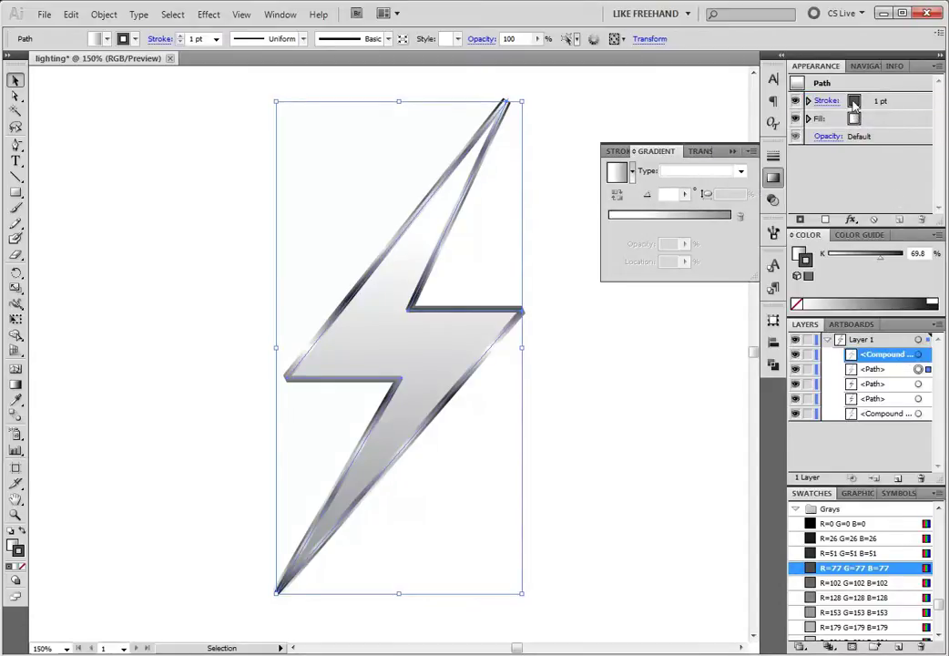
Step: Try a much heavier stroke on the light-gradient bolt path, varying its weight and settling at 13 pt
click(880, 101)
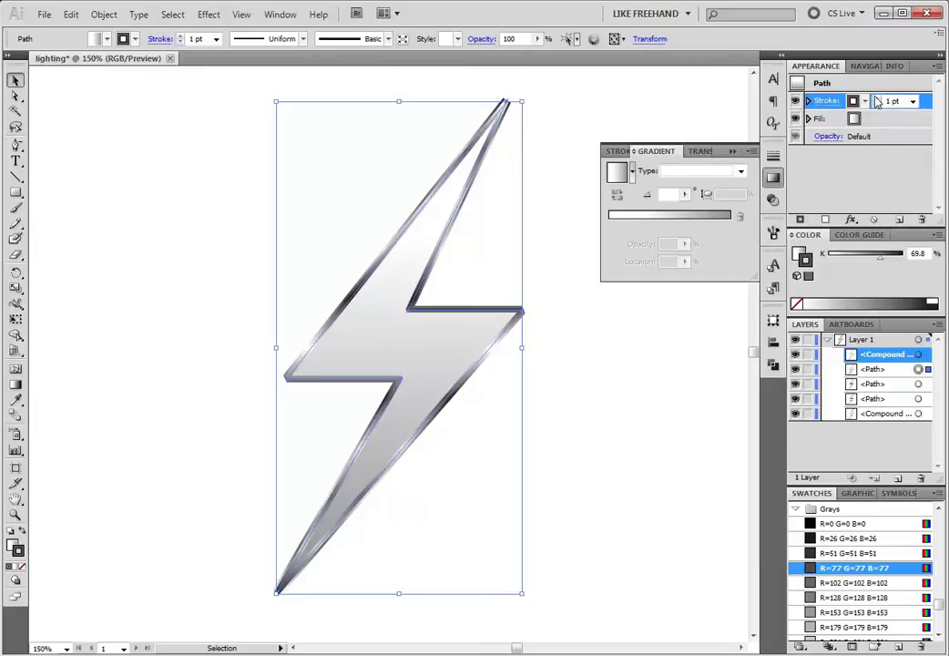
click(877, 98)
click(877, 99)
click(877, 100)
click(877, 100)
click(877, 100)
click(877, 99)
click(877, 99)
click(877, 100)
click(877, 100)
click(877, 99)
click(877, 100)
click(877, 99)
click(877, 99)
click(876, 103)
click(876, 103)
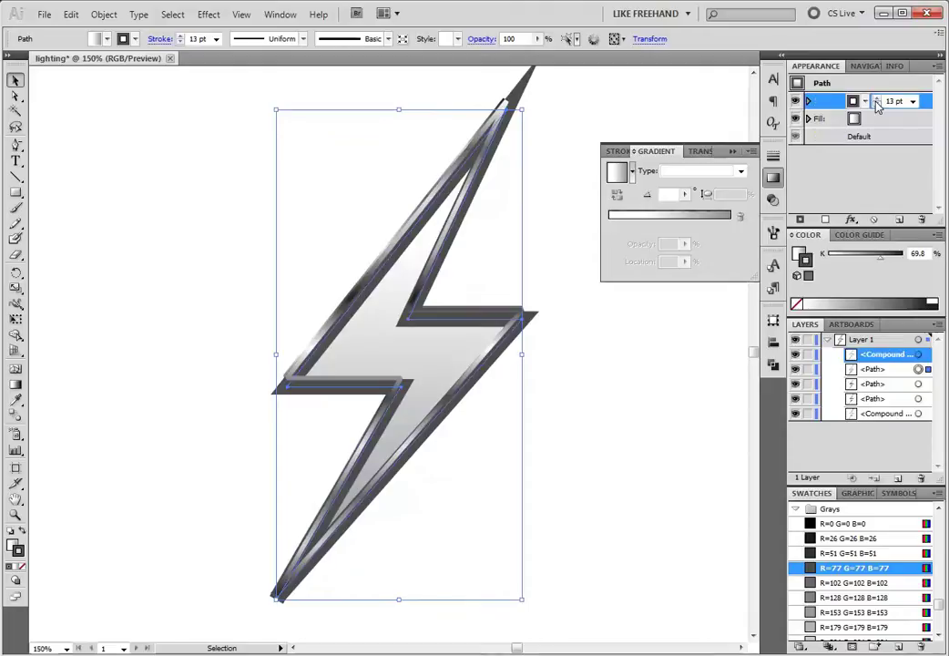
click(877, 99)
click(877, 99)
click(877, 100)
click(877, 99)
click(877, 100)
click(877, 99)
click(877, 99)
click(877, 104)
click(877, 105)
click(877, 105)
click(877, 105)
click(877, 105)
click(877, 104)
click(876, 105)
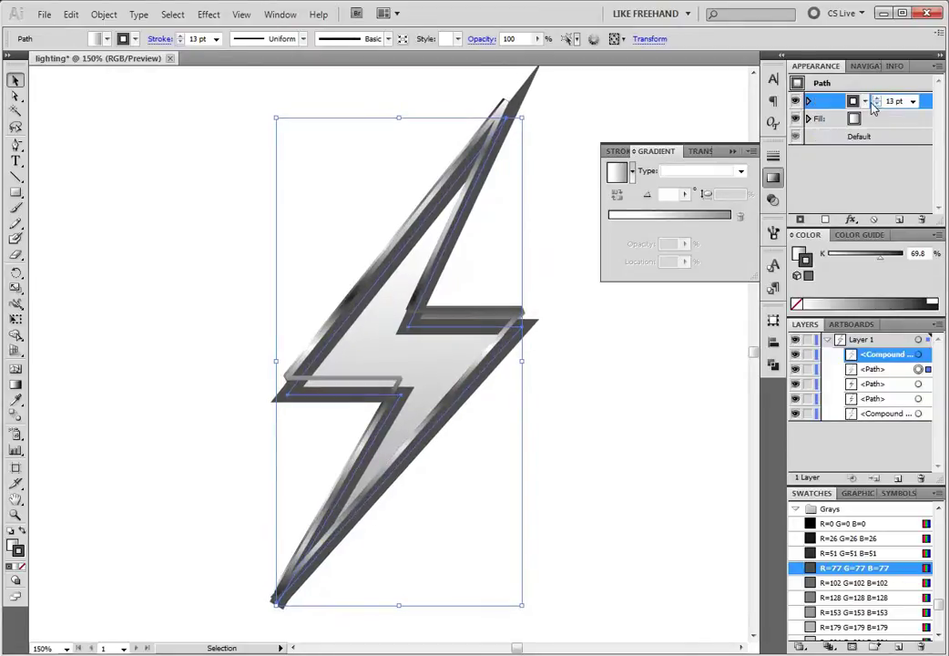
Step: Lower the bolt path's stroke weight step by step until the path has no stroke
click(876, 106)
click(876, 106)
click(876, 105)
click(876, 106)
click(876, 106)
click(876, 106)
click(876, 105)
click(876, 106)
click(876, 106)
click(876, 106)
click(876, 106)
click(876, 106)
click(876, 105)
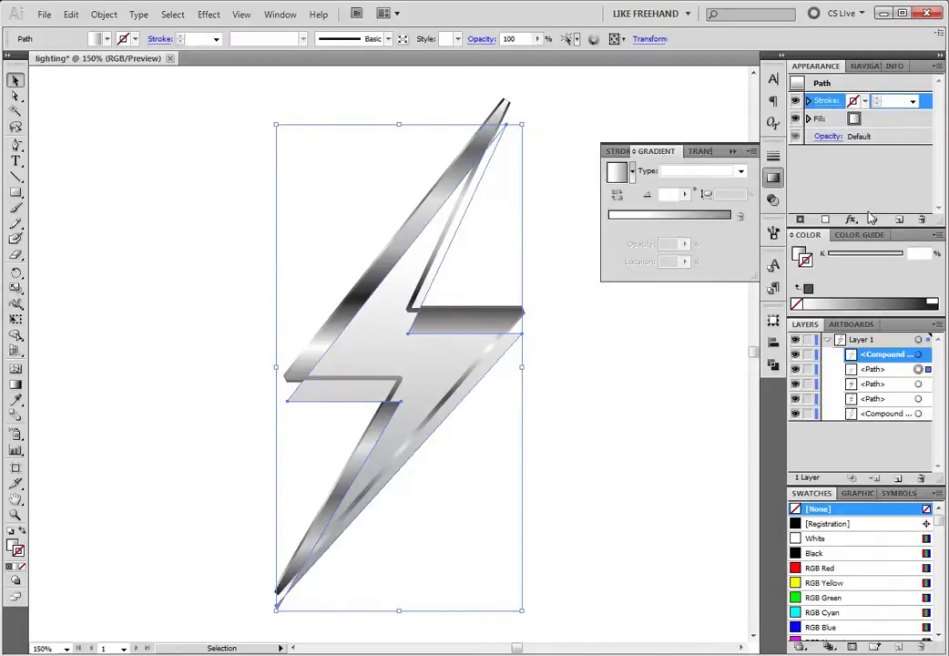
Step: Undo the heavy and removed stroke changes on the bolt path, stepping back and forth through the history to a 2 pt stroke
key(ctrl+z)
key(ctrl+z)
key(ctrl+z)
key(ctrl+z)
key(ctrl+z)
key(ctrl+z)
key(ctrl+z)
key(ctrl+z)
key(ctrl+z)
key(ctrl+z)
key(ctrl+z)
key(ctrl+z)
key(ctrl+z)
key(ctrl+z)
key(ctrl+shift+z)
key(ctrl+shift+z)
key(ctrl+shift+z)
key(ctrl+shift+z)
key(ctrl+shift+z)
key(ctrl+shift+z)
key(ctrl+shift+z)
key(ctrl+shift+z)
key(ctrl+shift+z)
key(ctrl+shift+z)
key(ctrl+shift+z)
key(ctrl+shift+z)
key(ctrl+shift+z)
key(ctrl+shift+z)
key(ctrl+shift+z)
key(ctrl+shift+z)
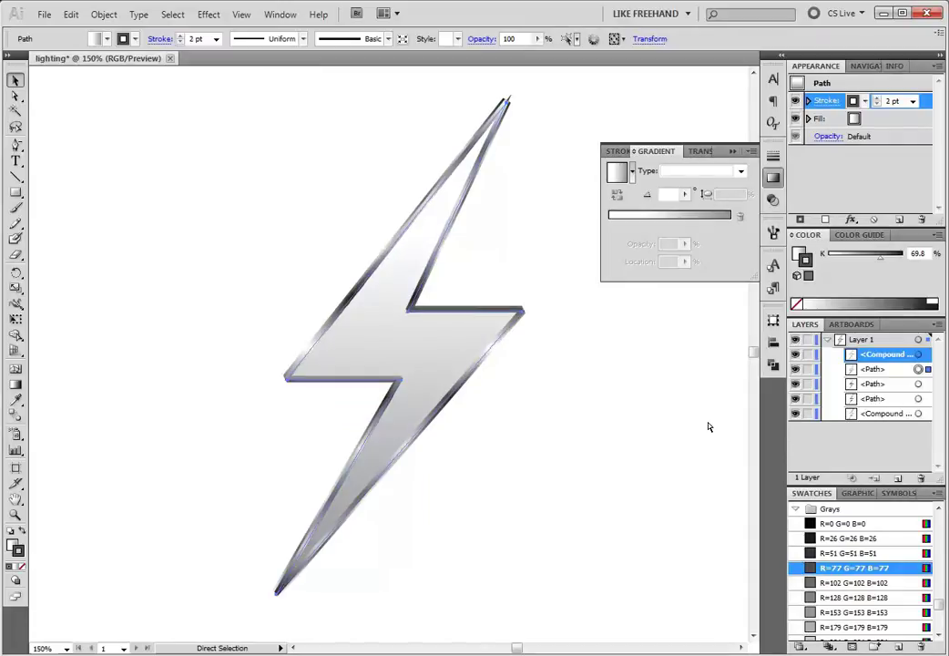
Step: Set the light-gradient bolt path's stroke weight to 3 pt
key(ctrl+shift+z)
click(877, 97)
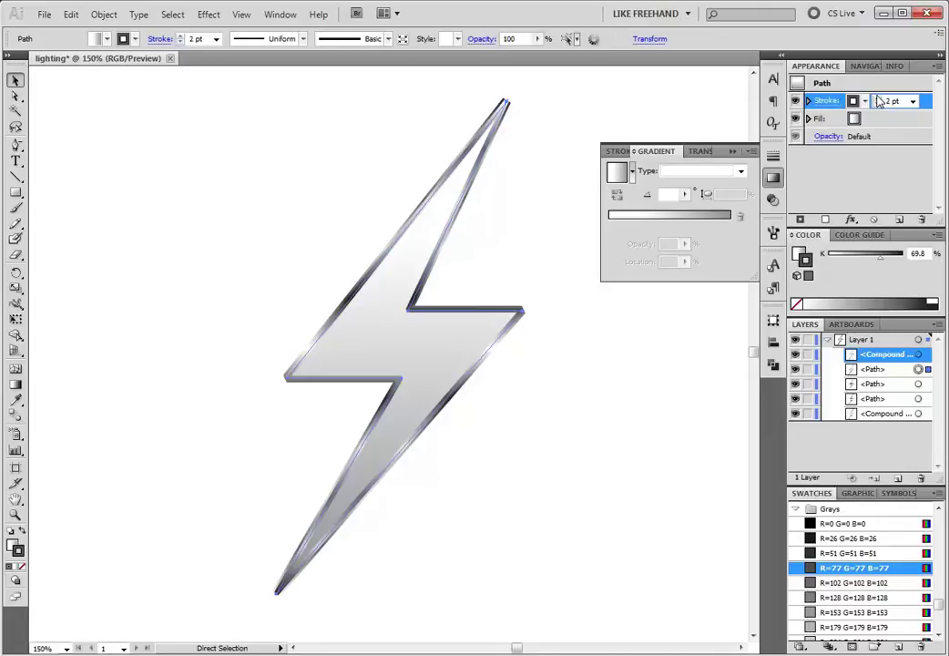
click(878, 98)
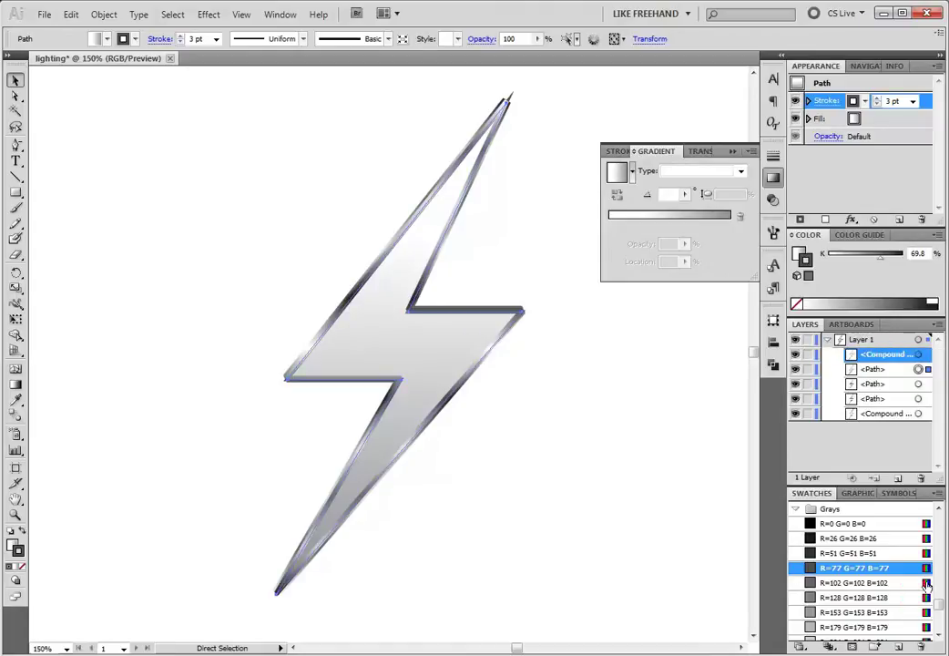
Step: Enlarge the lowest plain bolt path slightly from its upper-right and lower-left corners so it extends past the front shapes, and deselect it
click(896, 399)
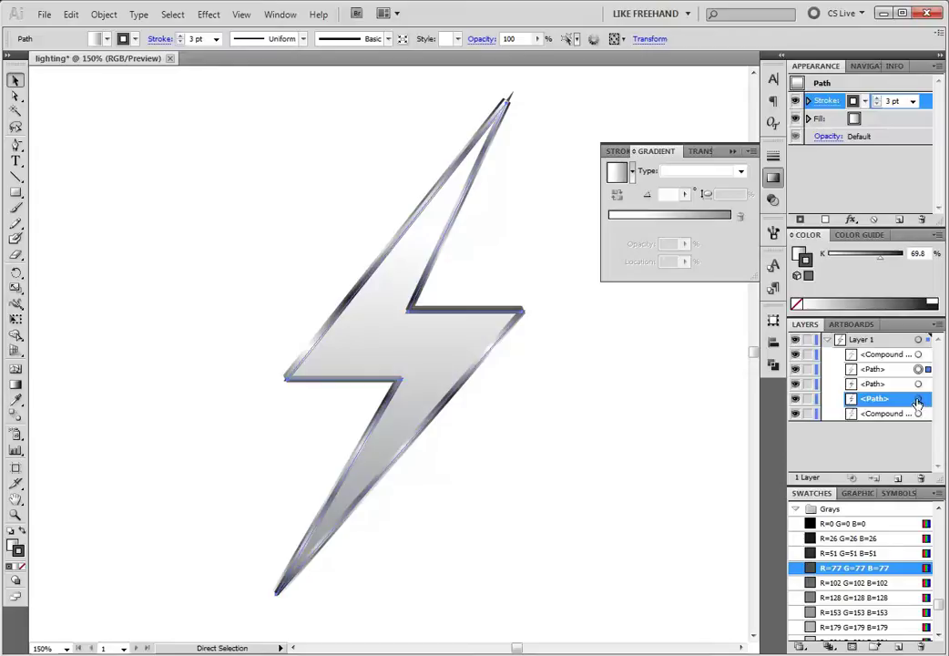
key(v)
key(slash)
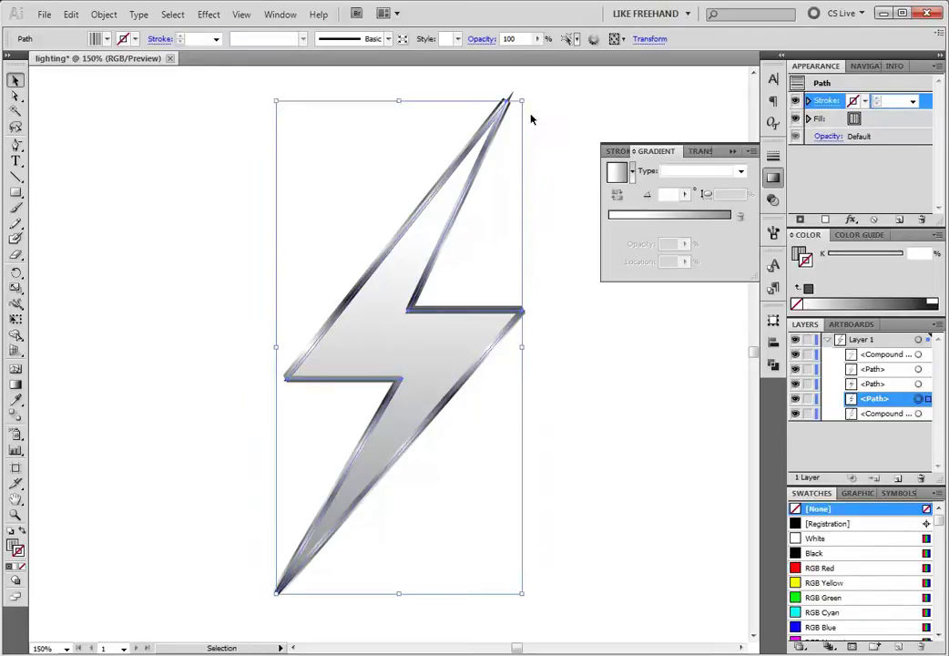
drag(521, 97, 551, 91)
drag(275, 594, 254, 618)
click(703, 593)
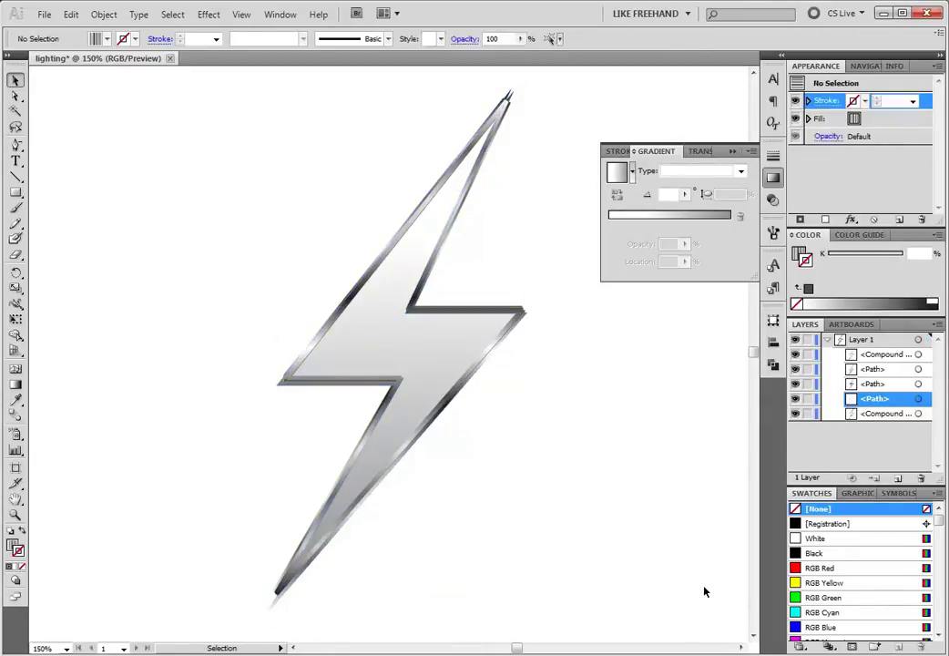
Step: Undo the last enlargement of the lowest plain bolt path and deselect it
key(a)
key(ctrl+z)
key(v)
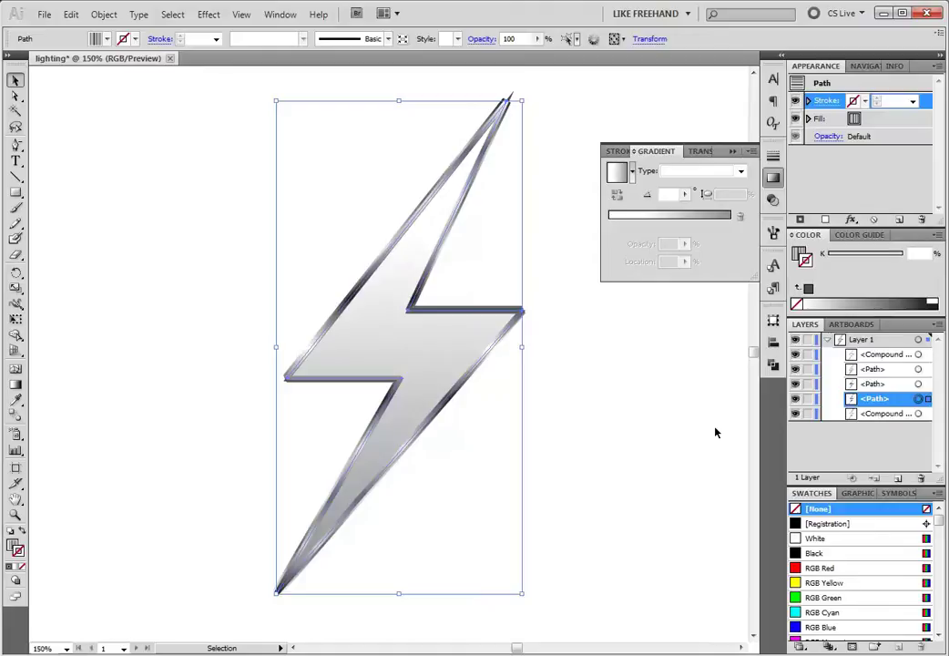
click(708, 424)
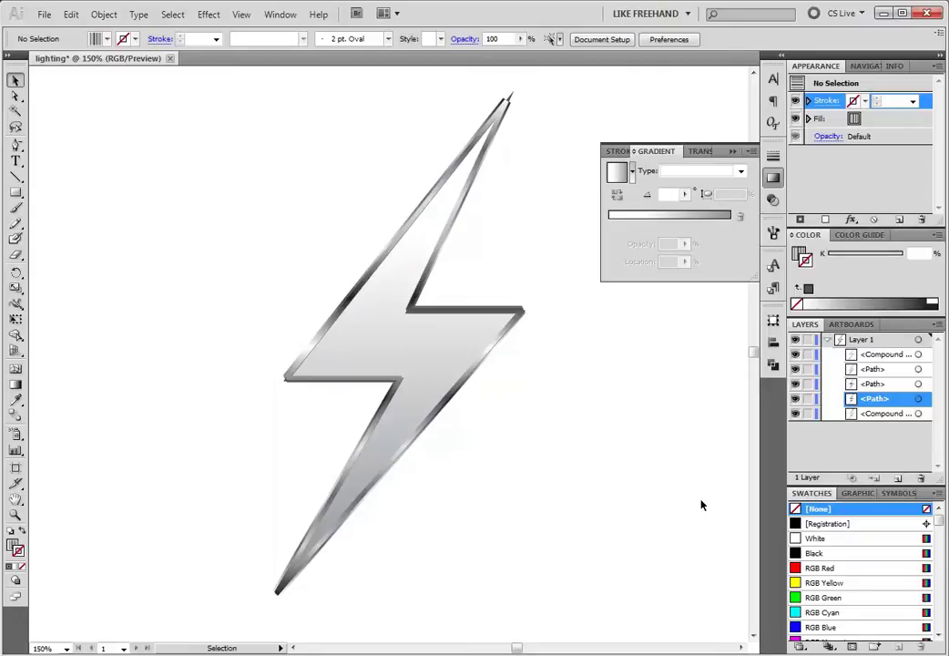
Step: Save the artwork as an Adobe Illustrator file named lighting in the website designs folder, using the Illustrator CS5 version
click(41, 16)
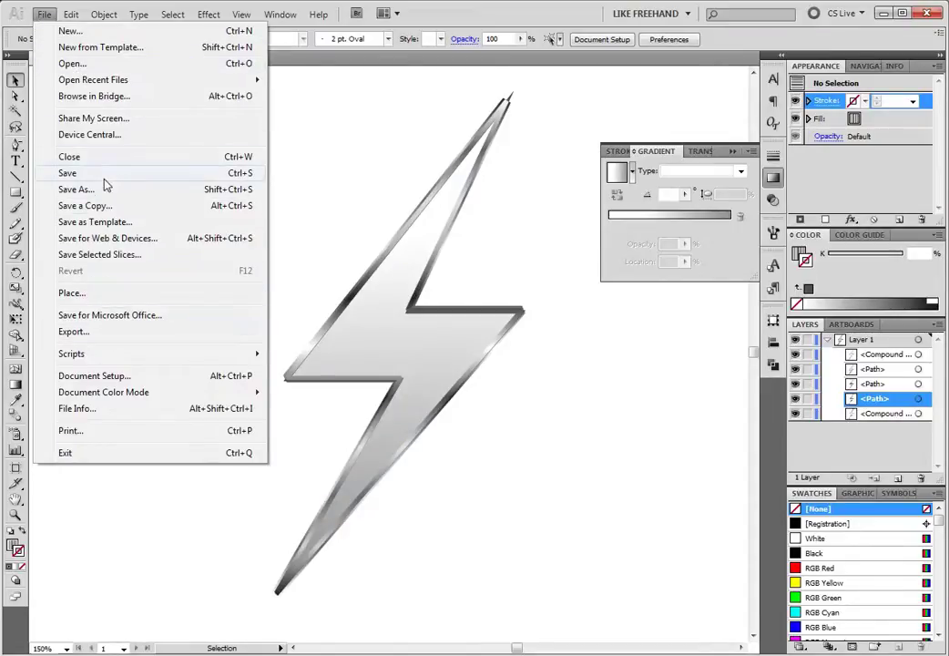
click(92, 192)
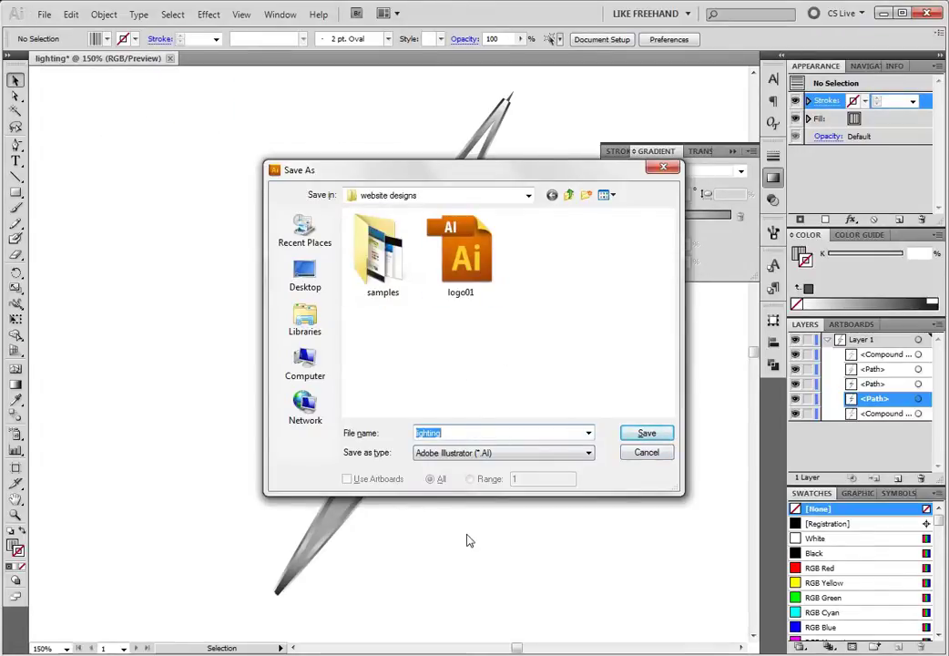
click(645, 433)
click(645, 435)
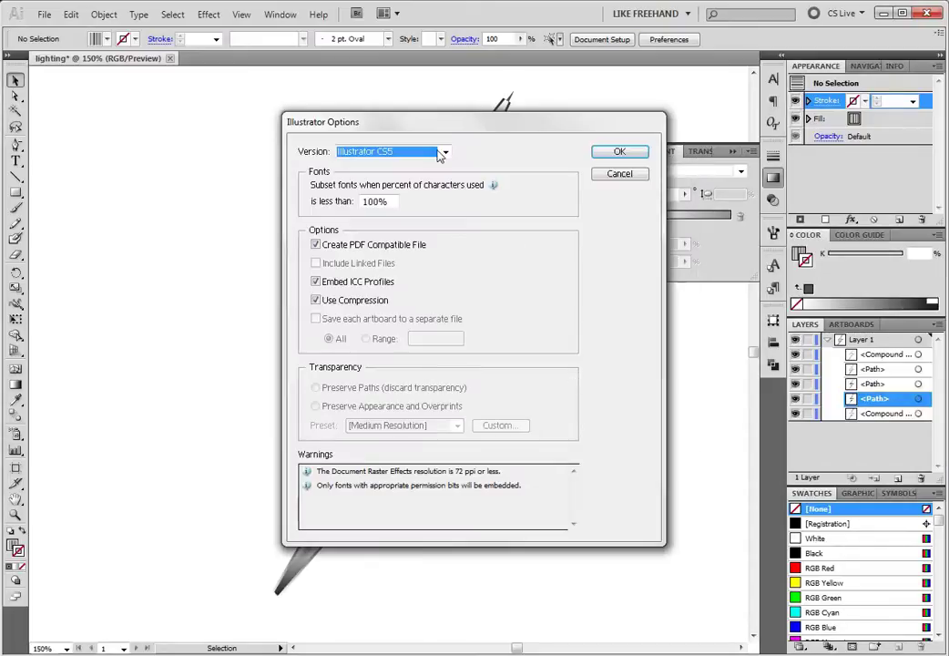
click(603, 152)
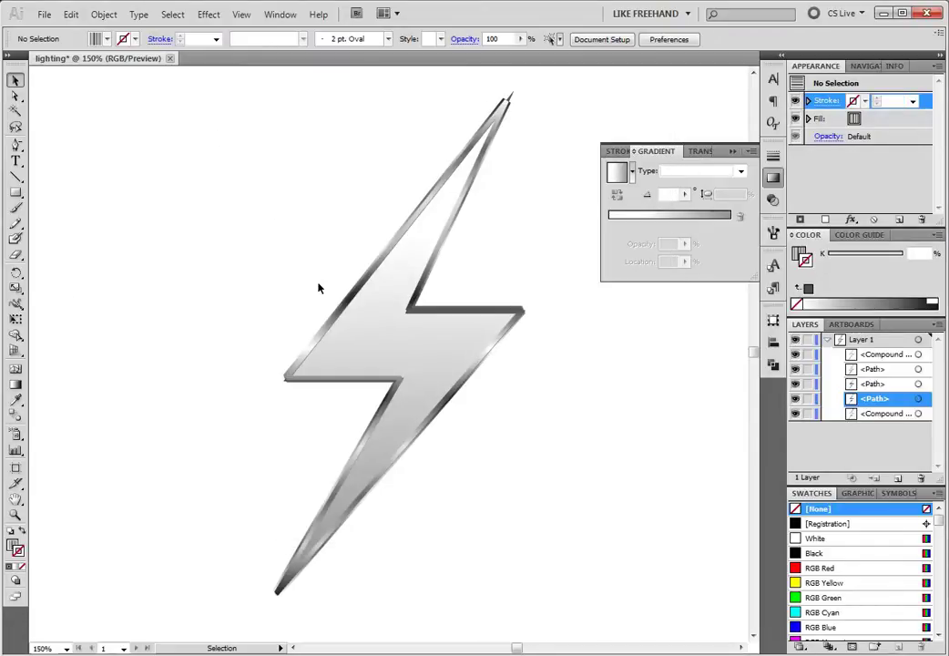
Step: Export the bolt in PNG format as lighting.png to the website designs folder
click(43, 15)
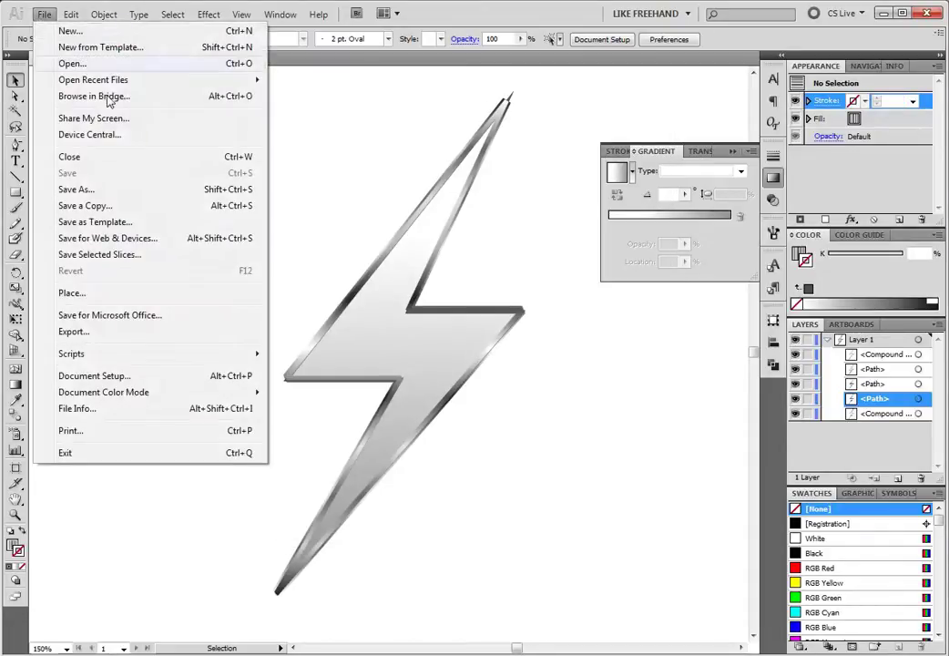
click(126, 337)
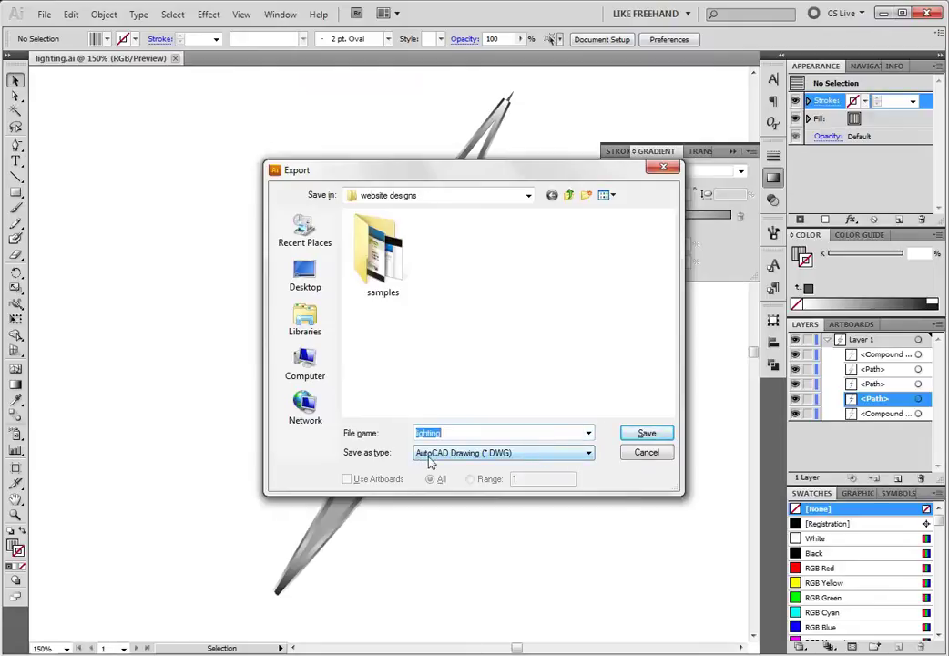
click(514, 460)
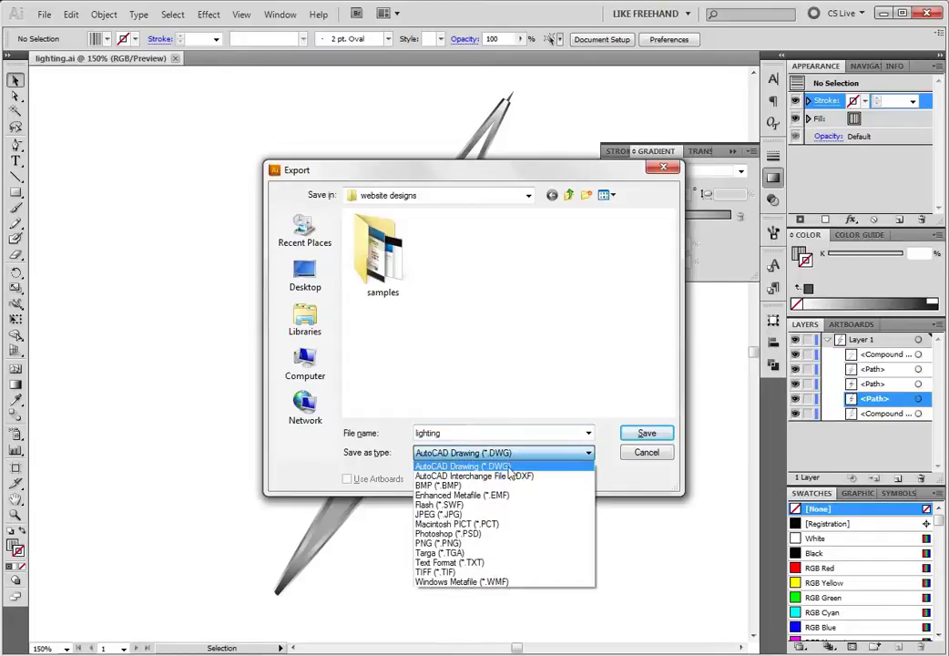
click(417, 544)
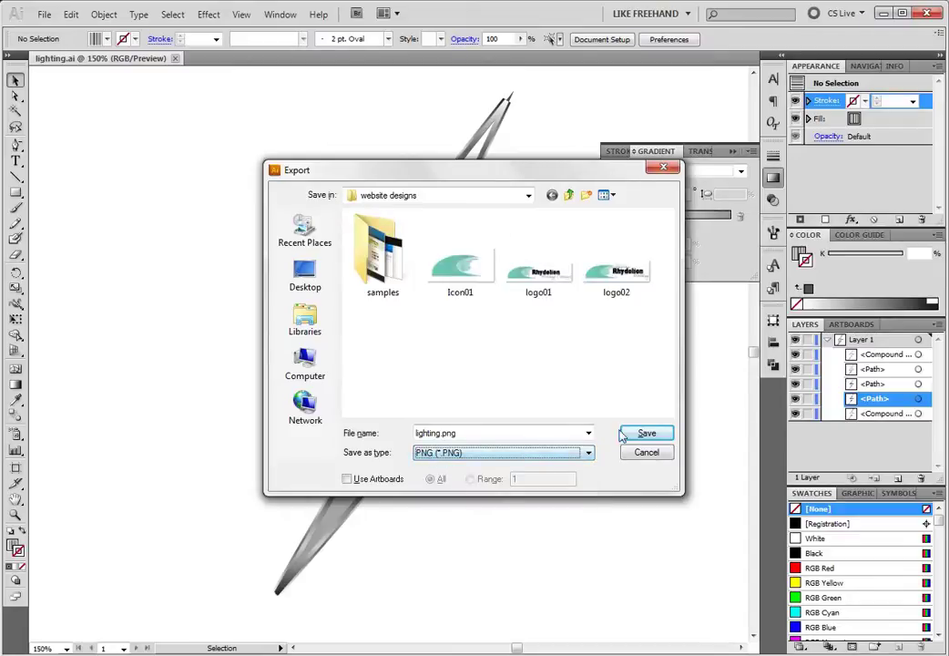
click(646, 435)
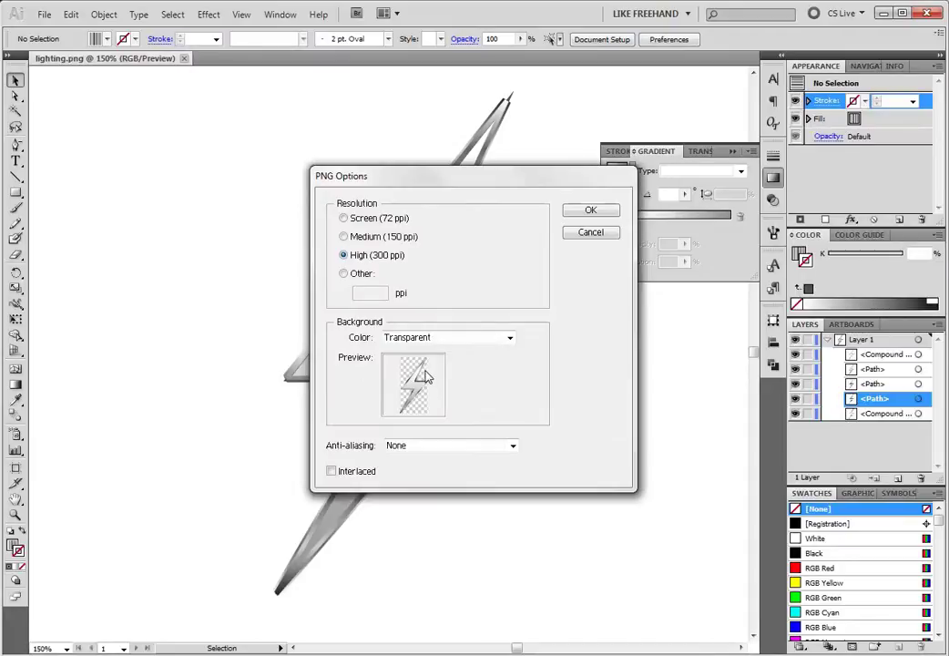
Step: Finish the PNG export with a transparent background at High (300 ppi) resolution
click(394, 338)
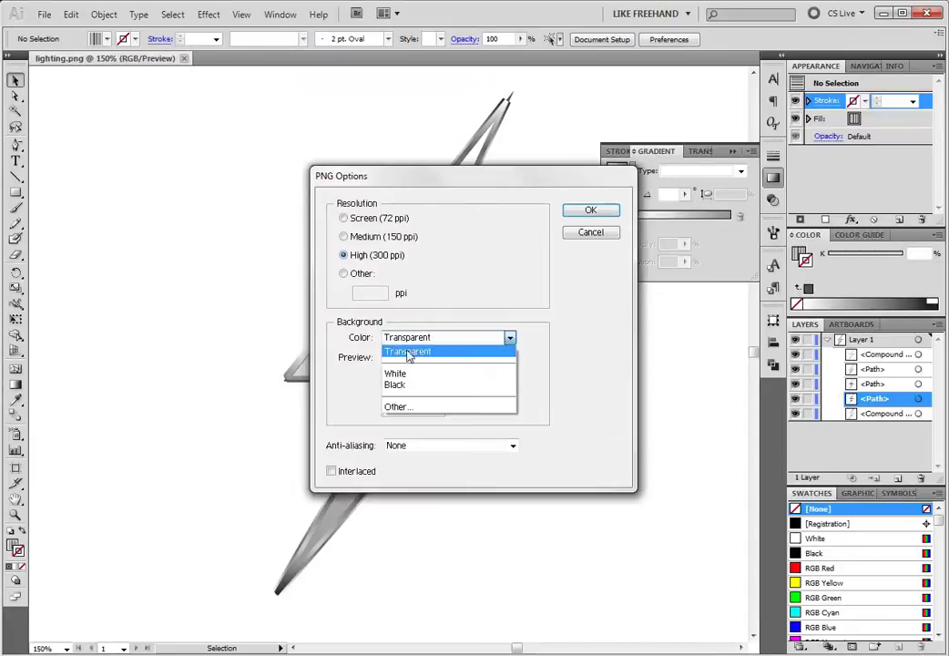
click(407, 353)
scroll(425, 339, down, 1)
click(428, 339)
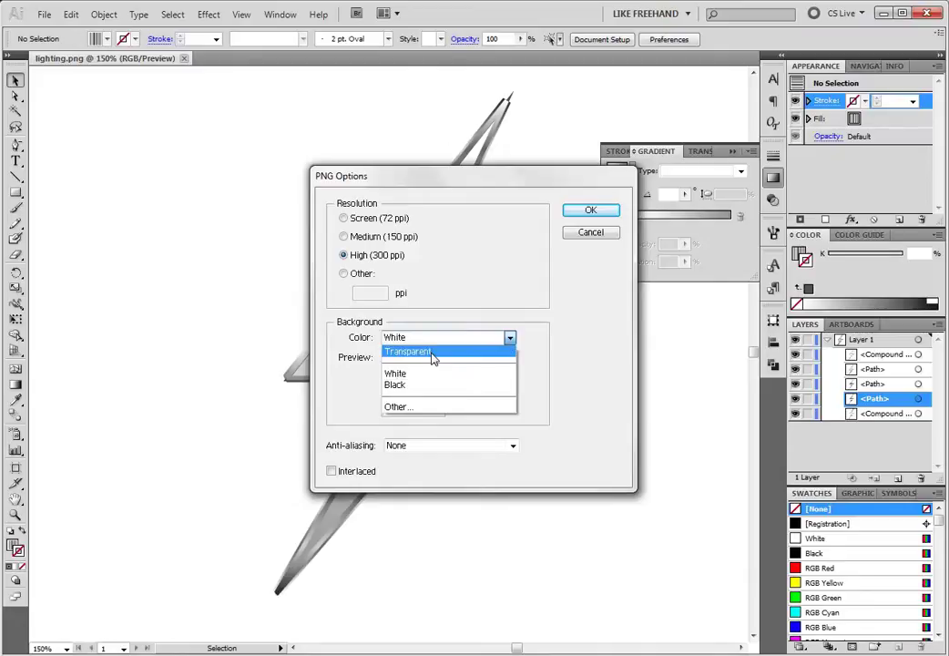
click(433, 354)
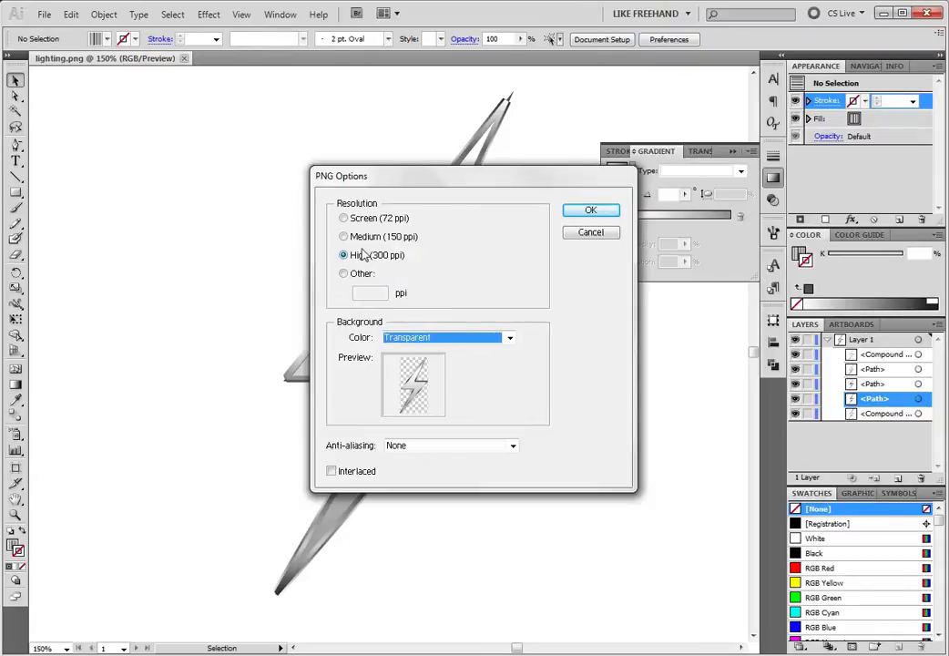
click(602, 215)
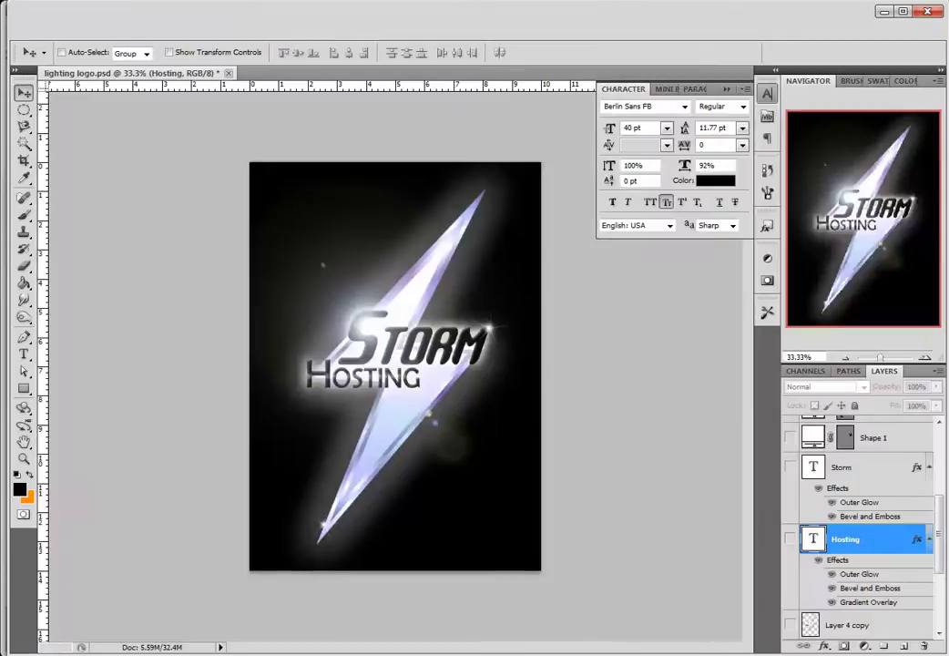
Step: Switch to Photoshop and create a new document from the Web preset at 1280 x 1024 pixels with white background contents
click(24, 31)
key(Escape)
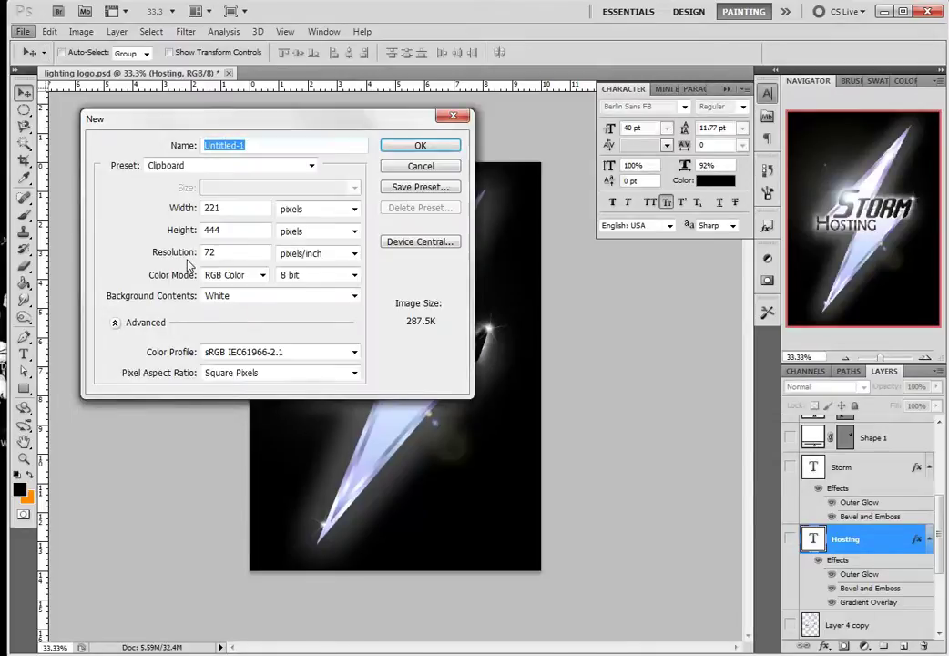
click(282, 167)
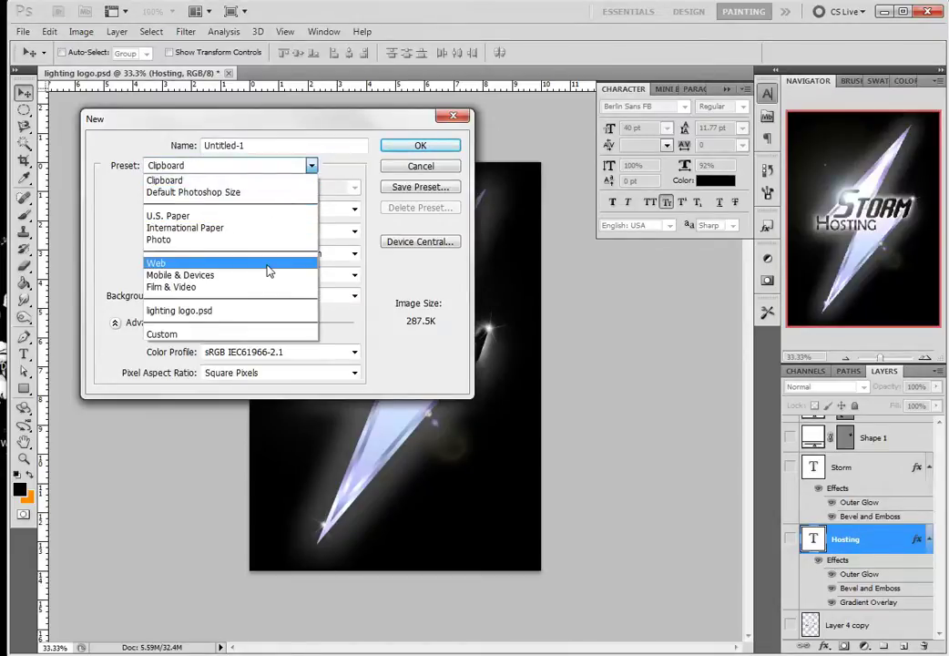
click(267, 266)
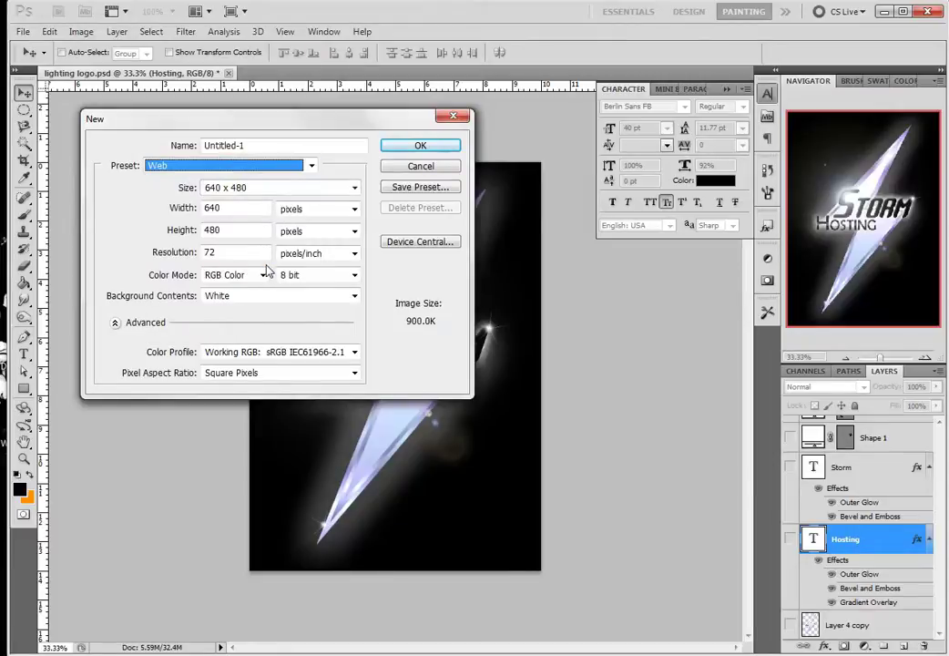
click(218, 188)
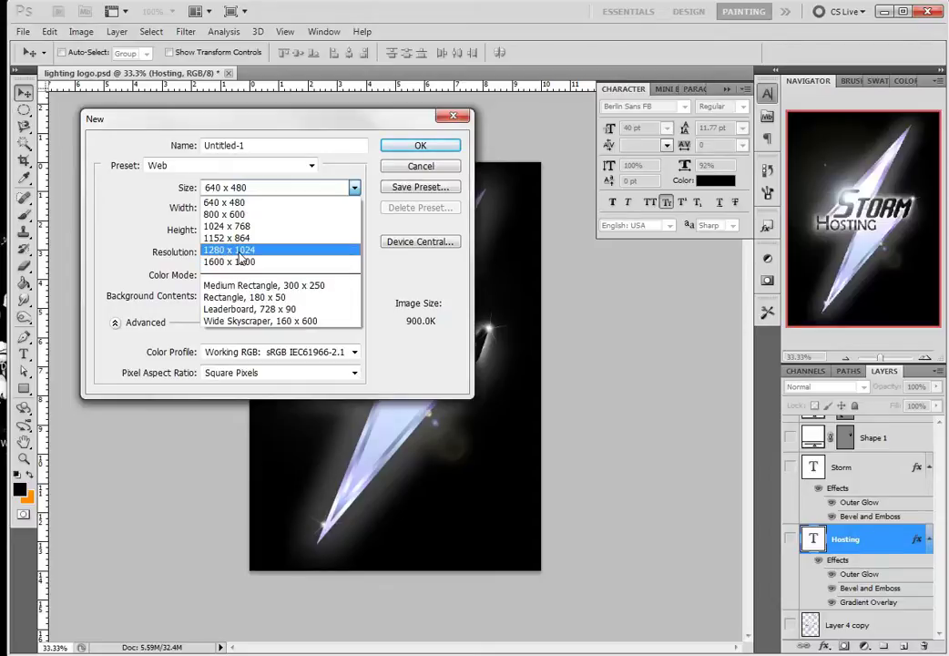
click(239, 251)
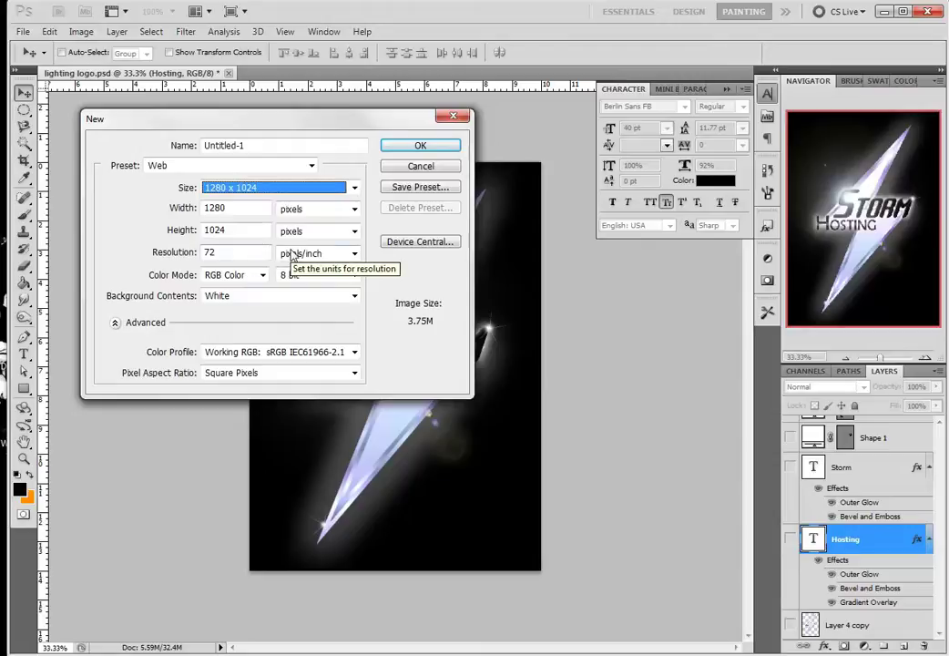
click(409, 145)
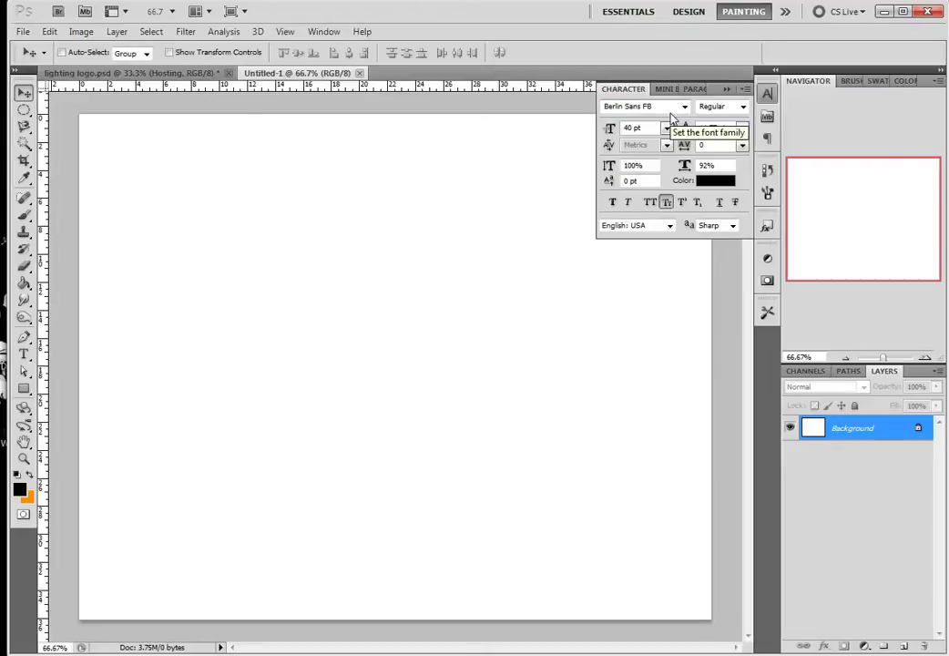
Step: Collapse the character settings and fill the new document's background with black (000000) using the Paint Bucket
click(727, 90)
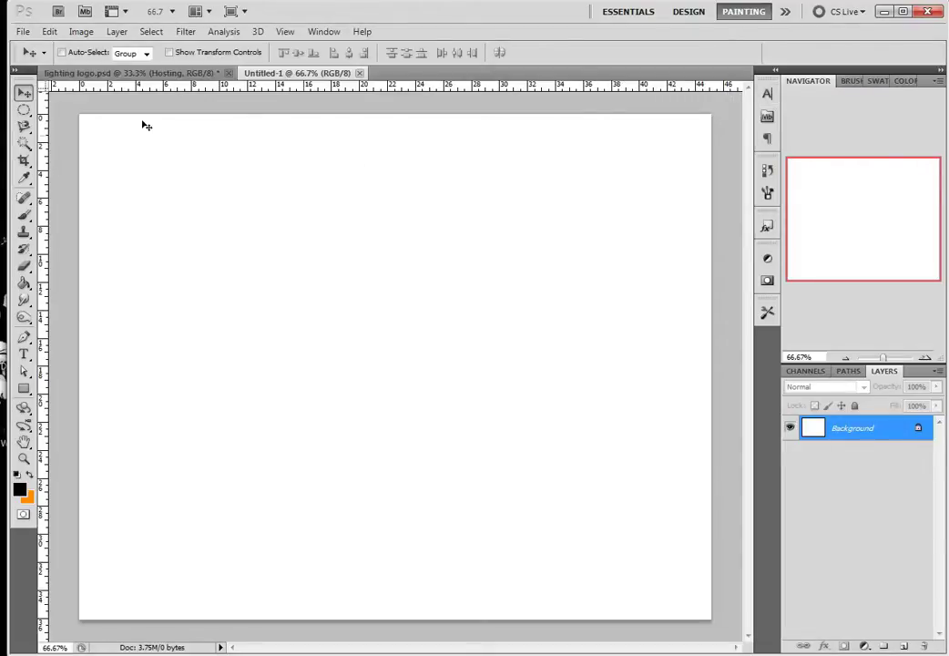
click(23, 283)
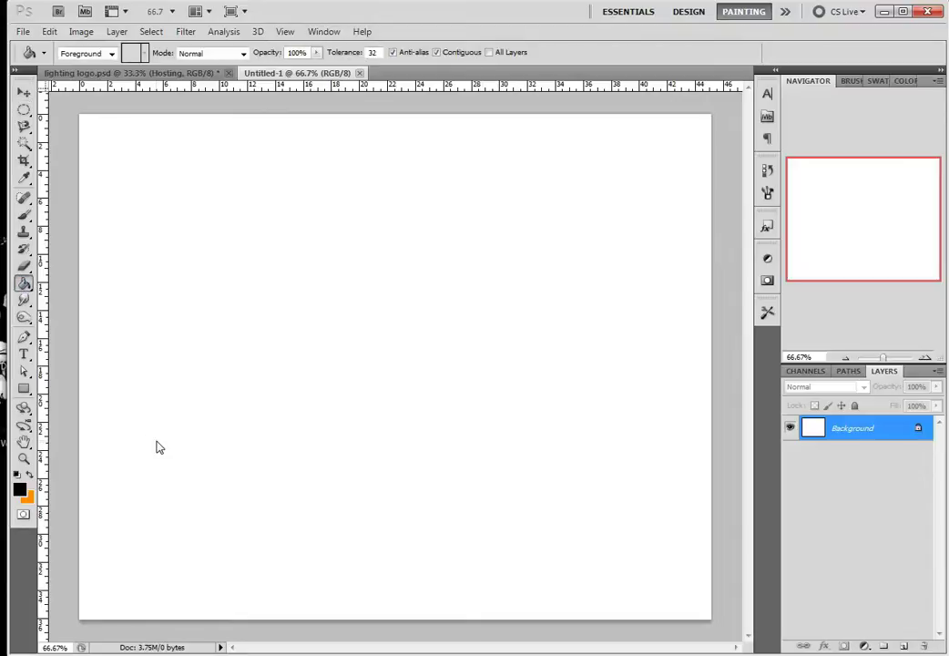
click(21, 490)
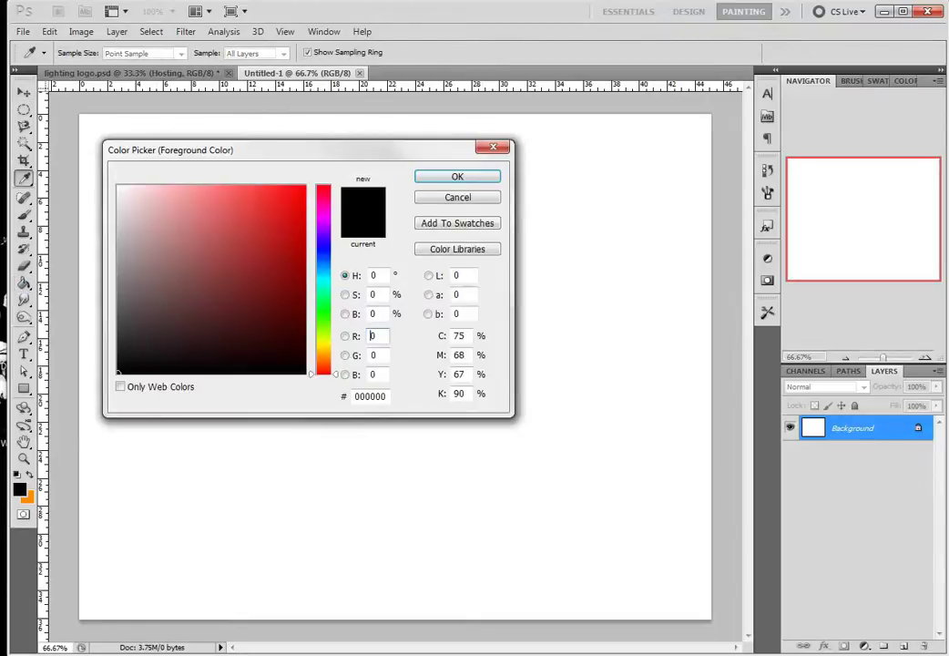
click(449, 177)
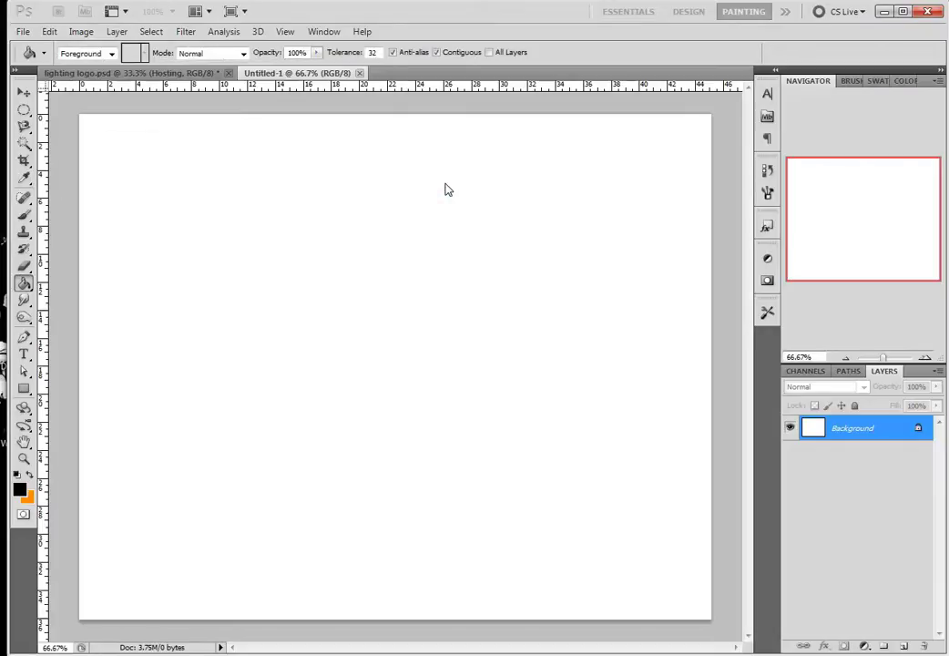
click(301, 307)
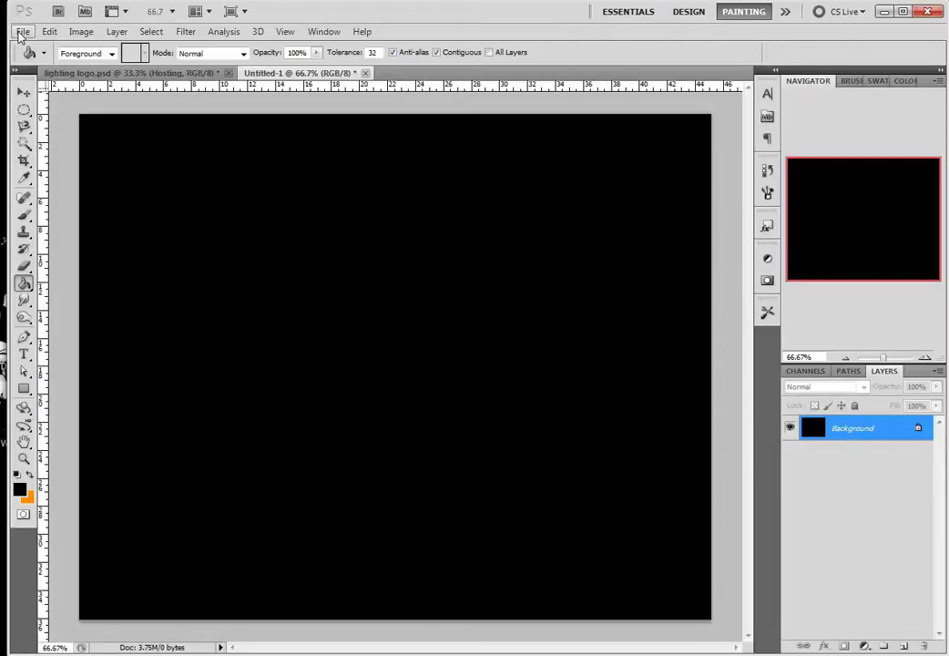
Step: Open the exported lighting.png image from the website designs folder as a separate document
click(21, 31)
click(49, 62)
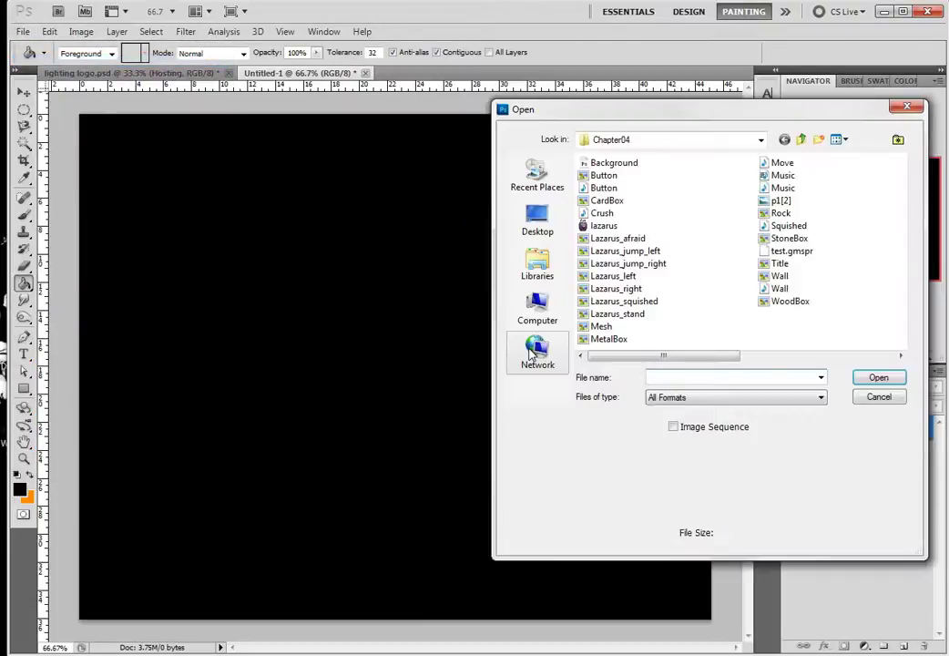
click(537, 267)
click(774, 178)
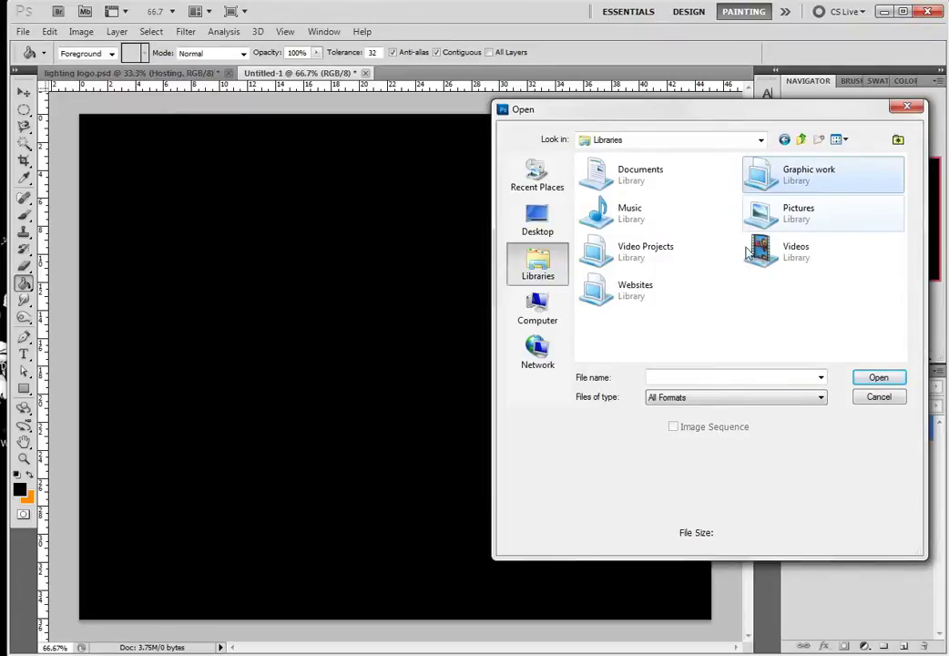
click(633, 298)
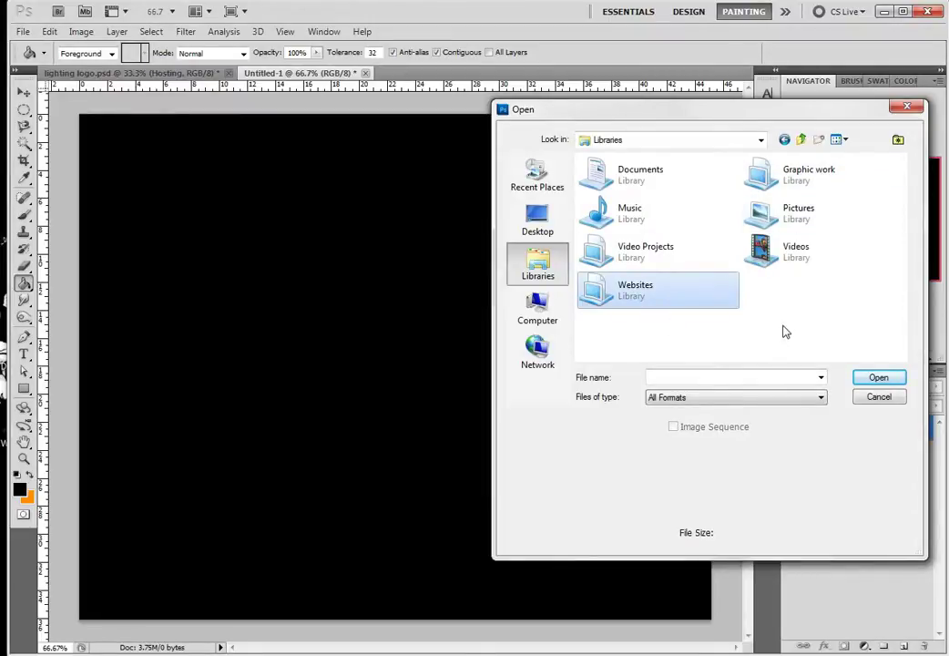
click(547, 270)
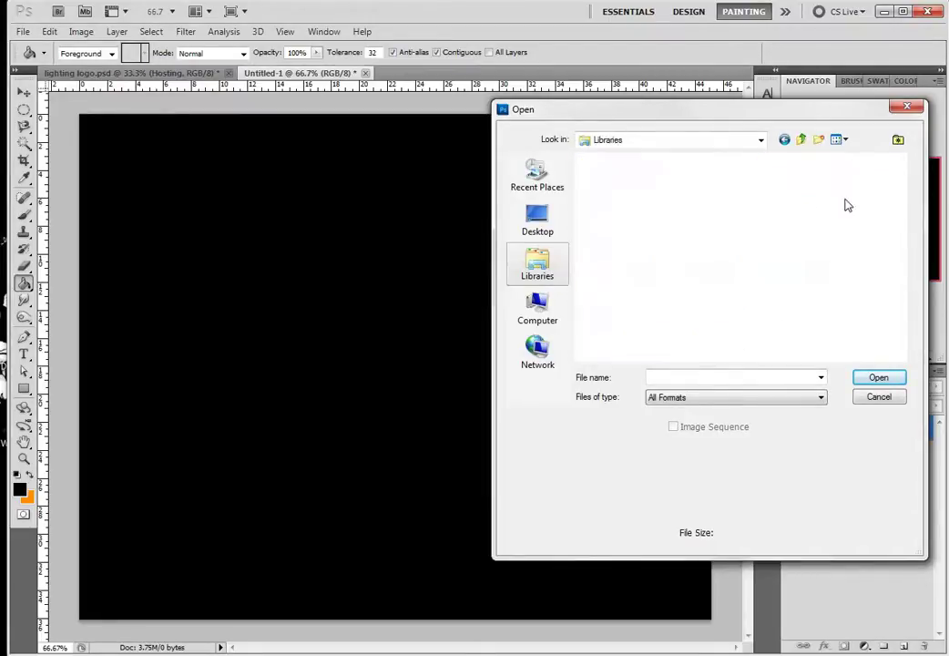
double_click(801, 188)
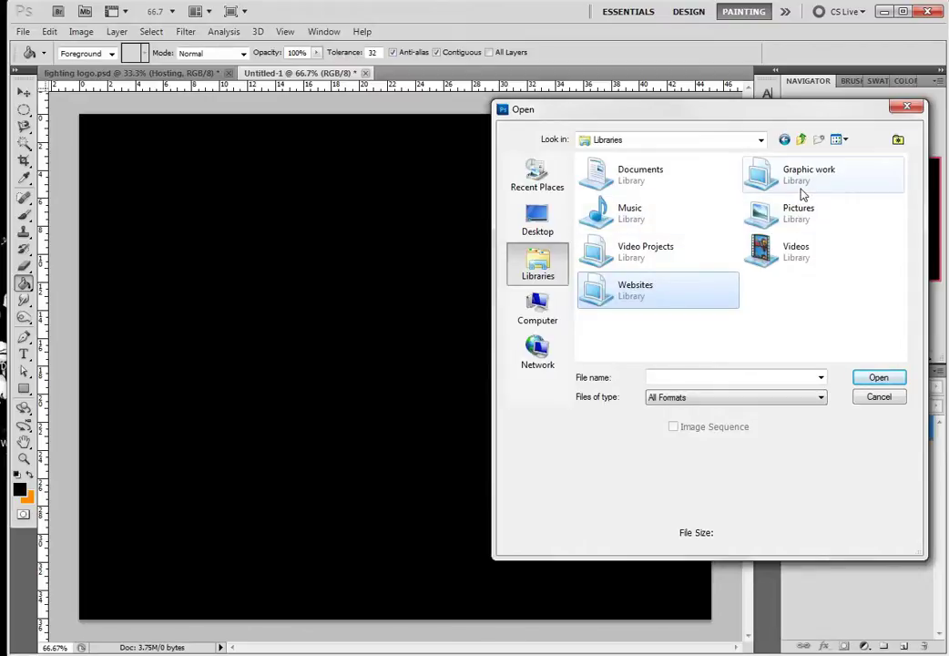
double_click(626, 215)
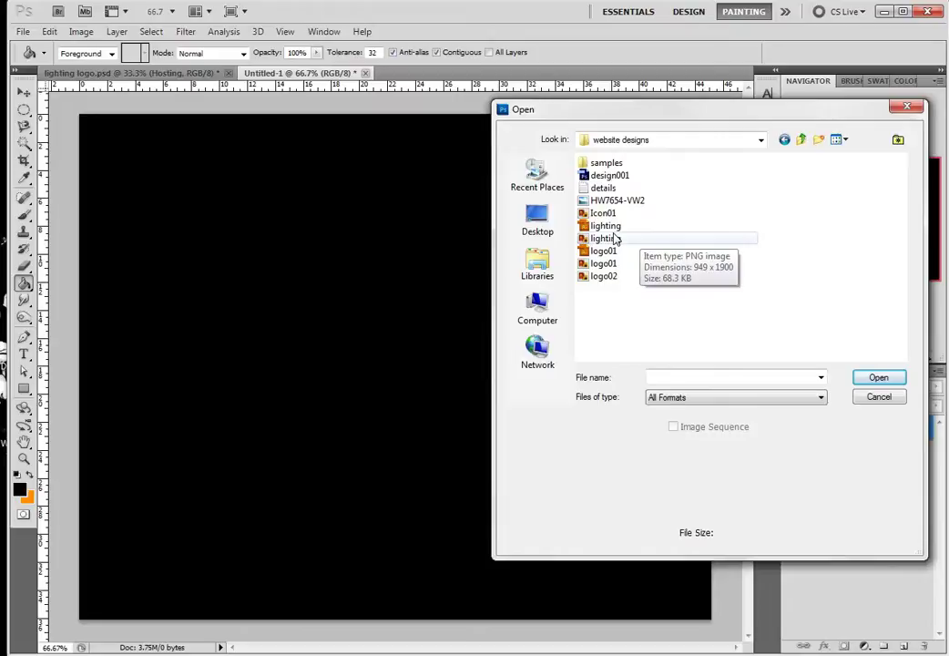
click(615, 239)
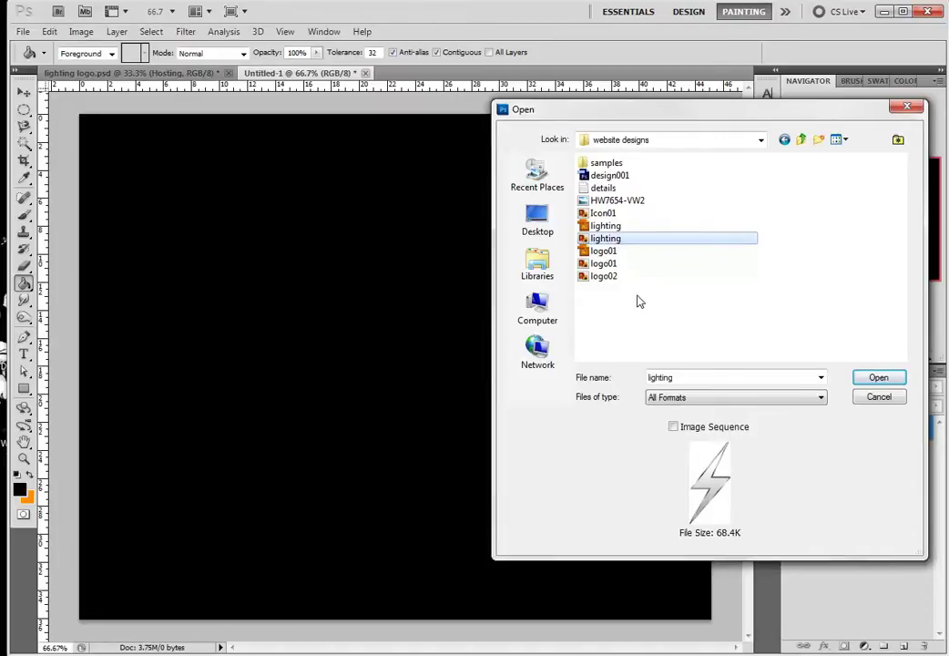
click(860, 378)
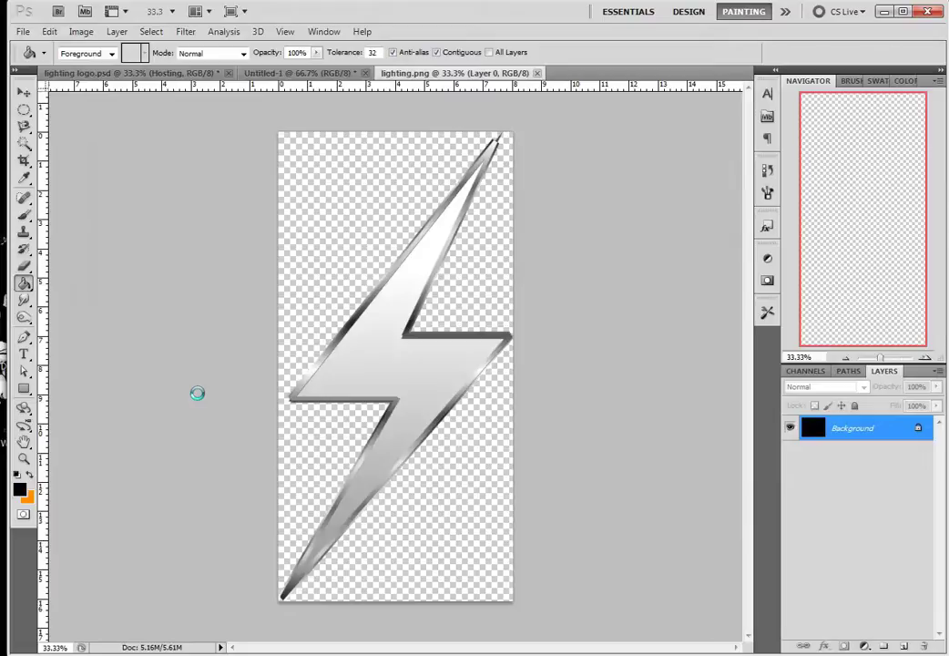
Step: Copy the entire lighting.png image and paste it as a new layer onto the black background of the Untitled-1 document
click(50, 31)
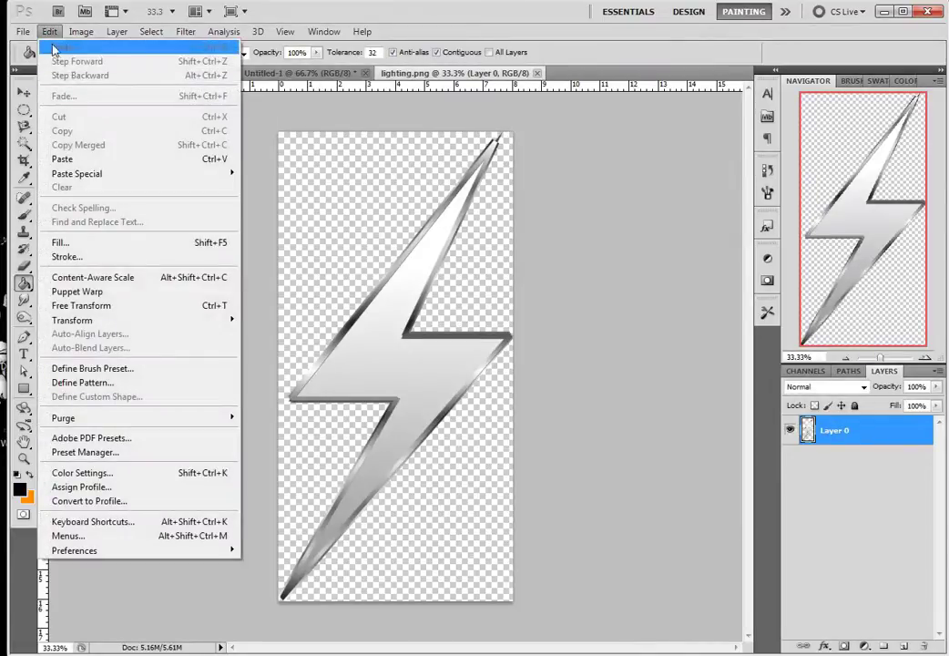
click(45, 30)
click(151, 31)
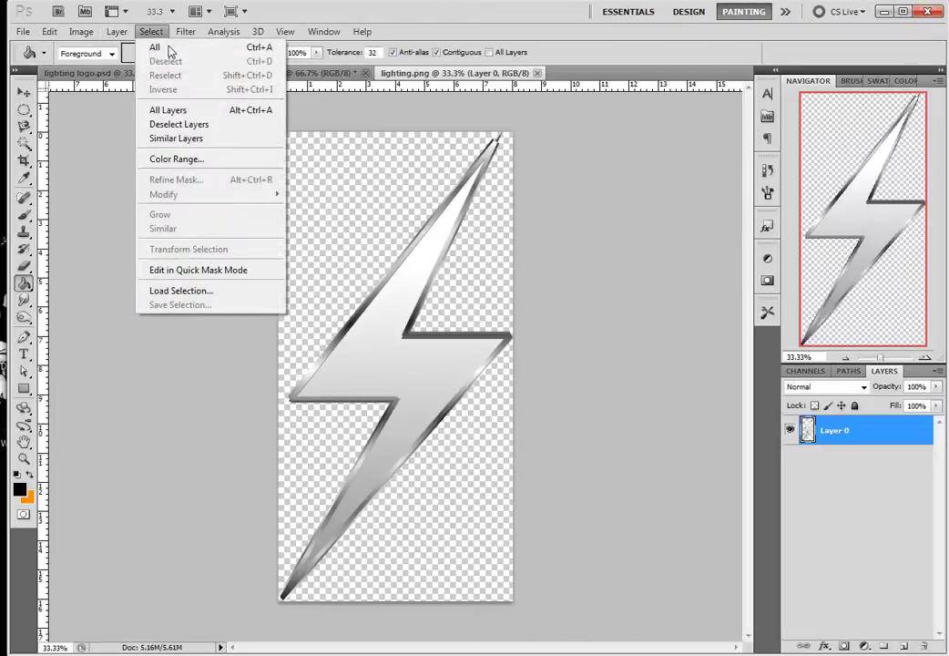
click(169, 49)
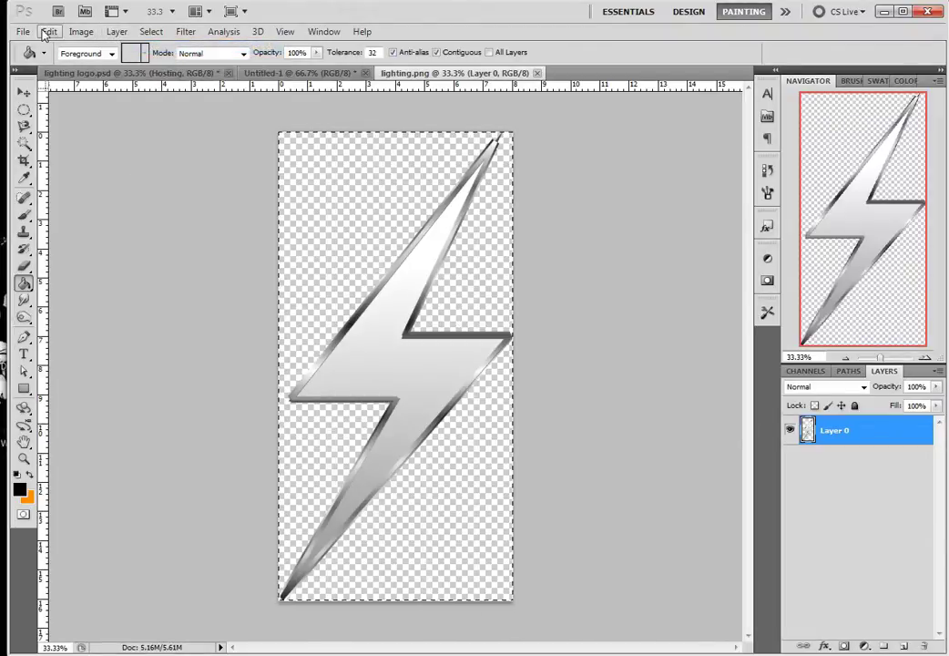
click(45, 31)
click(64, 130)
click(298, 75)
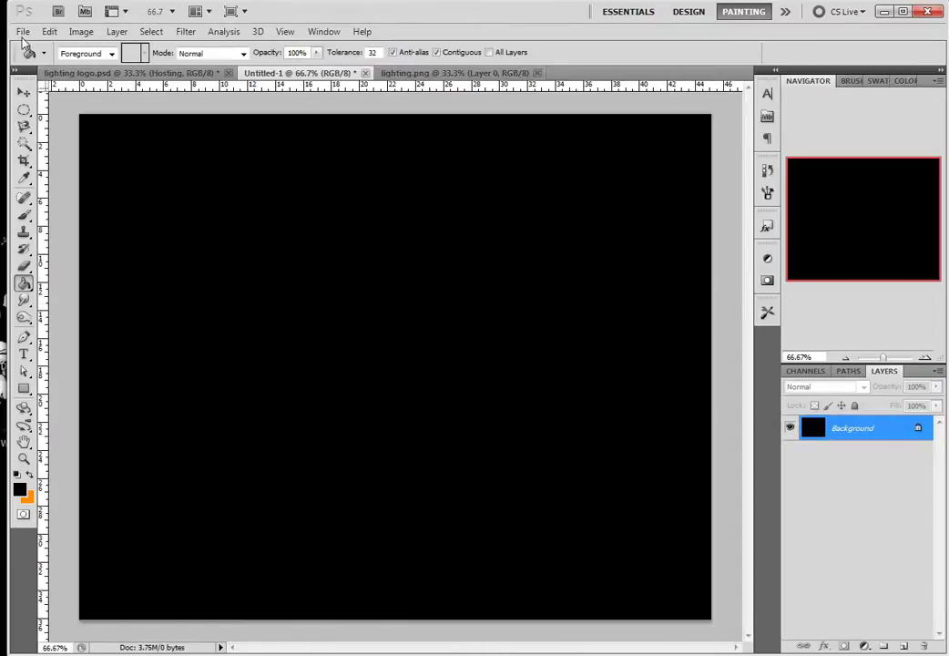
click(49, 31)
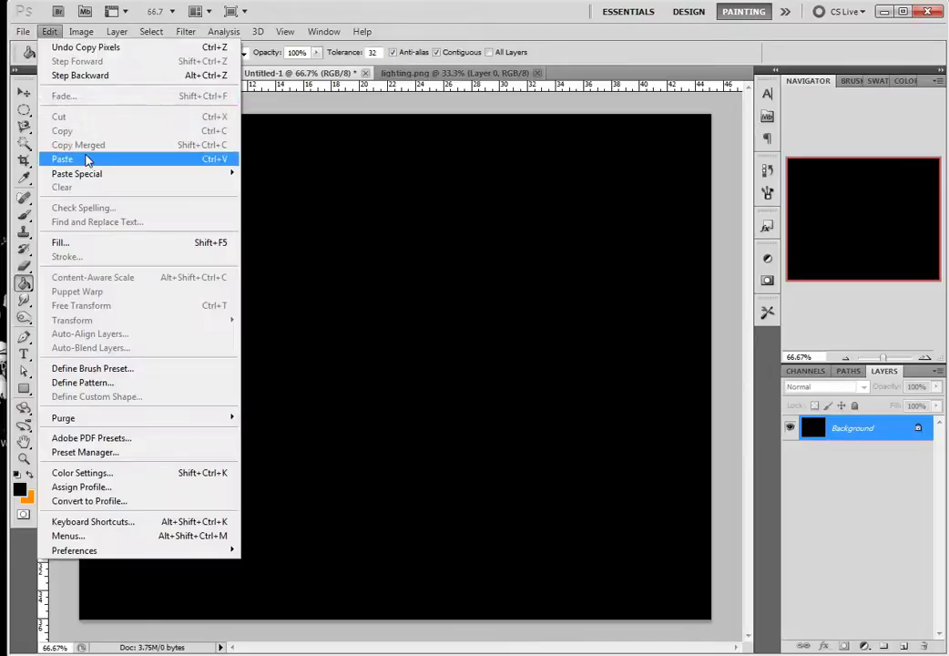
click(87, 160)
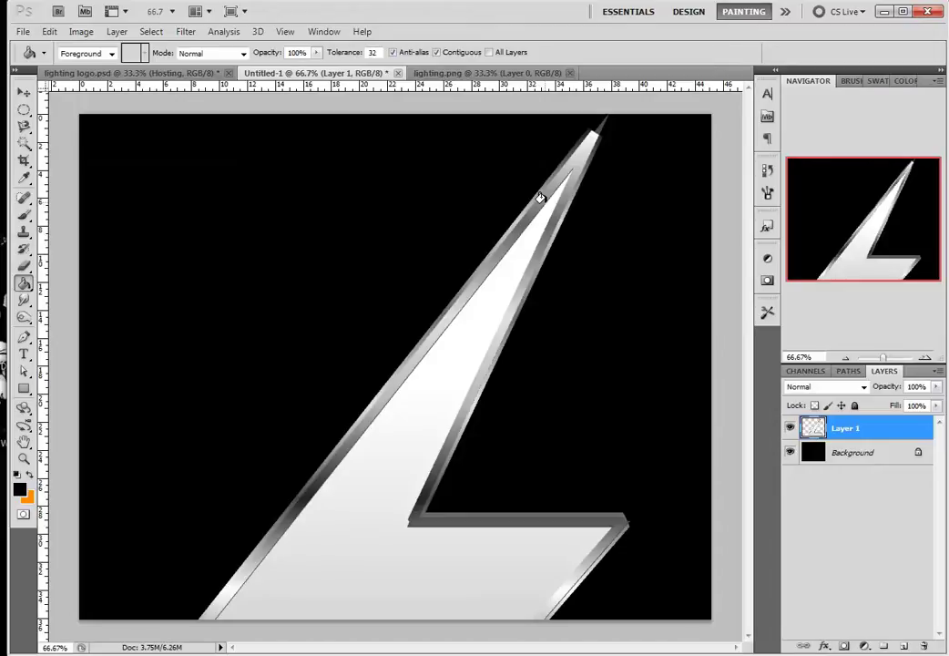
Step: Free-transform the pasted lightning bolt to a little under half its size and place the whole bolt near the middle of the black canvas
click(24, 111)
right_click(24, 111)
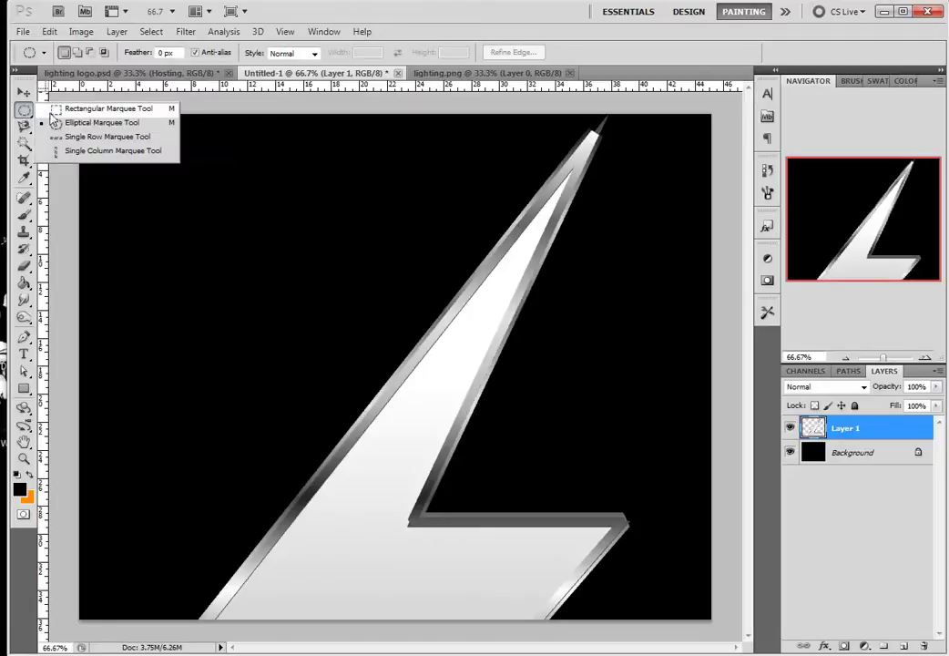
click(62, 110)
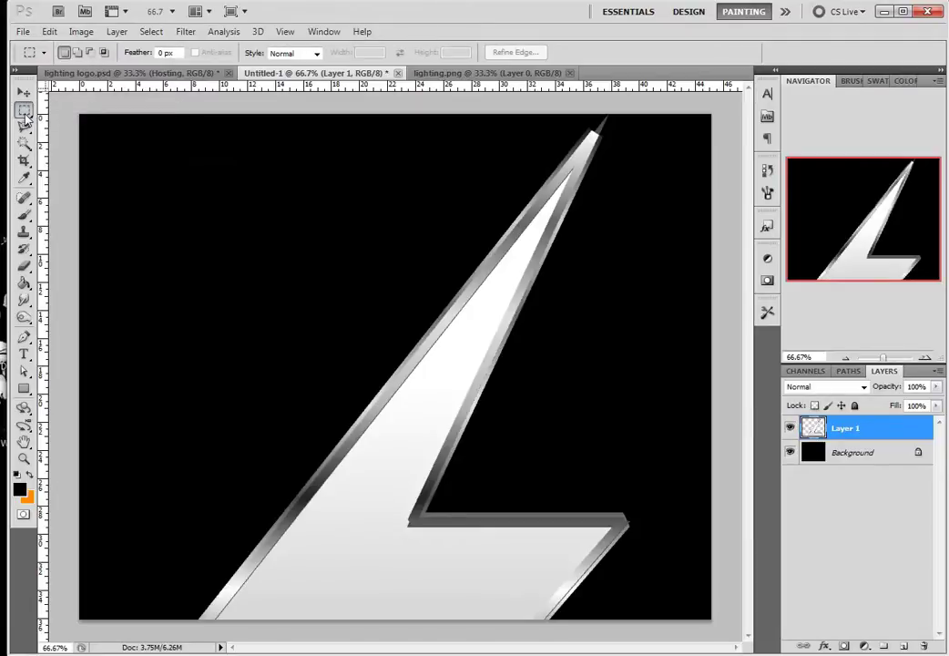
right_click(443, 337)
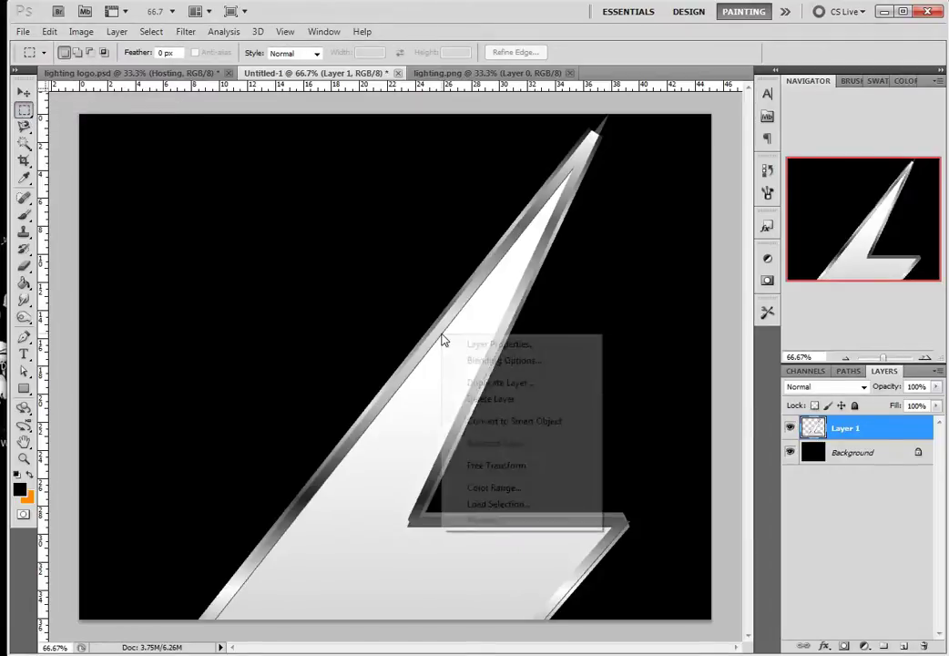
click(501, 474)
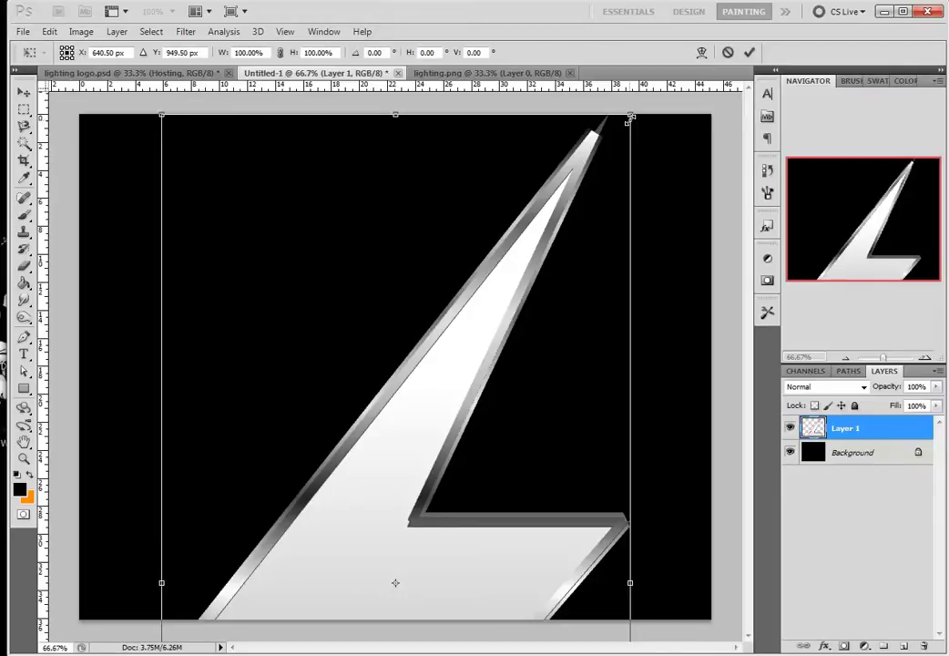
drag(496, 285, 563, 252)
drag(462, 419, 412, 248)
drag(549, 103, 479, 227)
drag(430, 325, 458, 242)
key(Return)
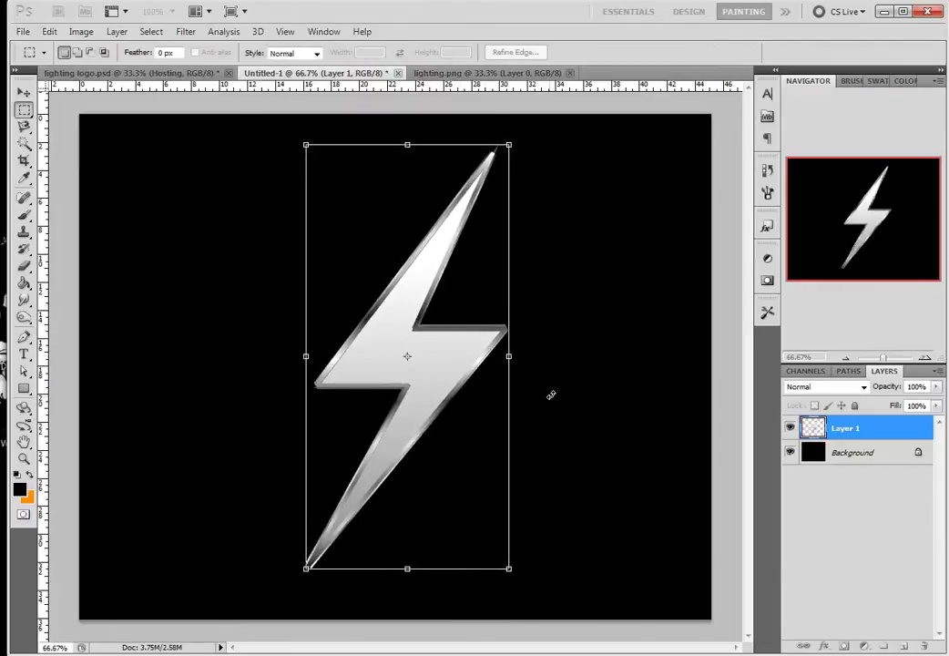
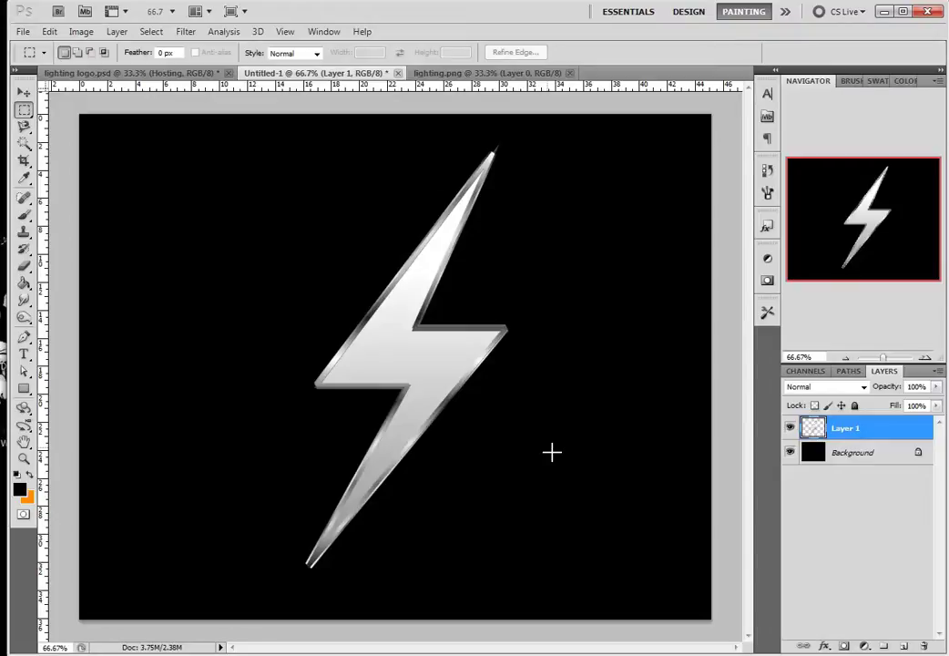
Step: Switch to the Magic Wand tool for making a selection around the lightning bolt
click(29, 145)
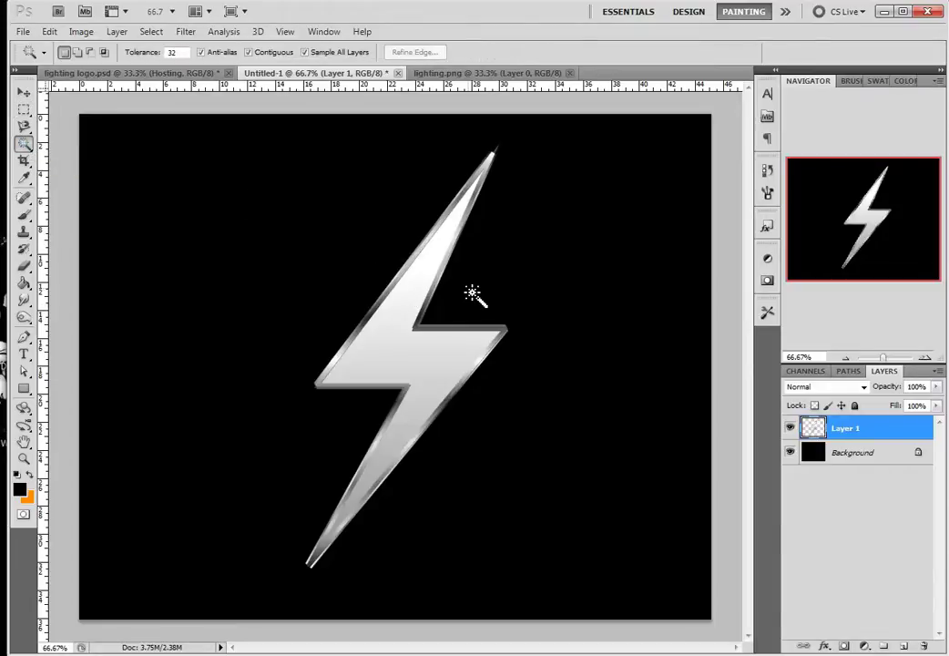
Step: Add a new layer above the bolt and select the bolt's shape by inverting a Magic Wand selection of the black background
click(539, 266)
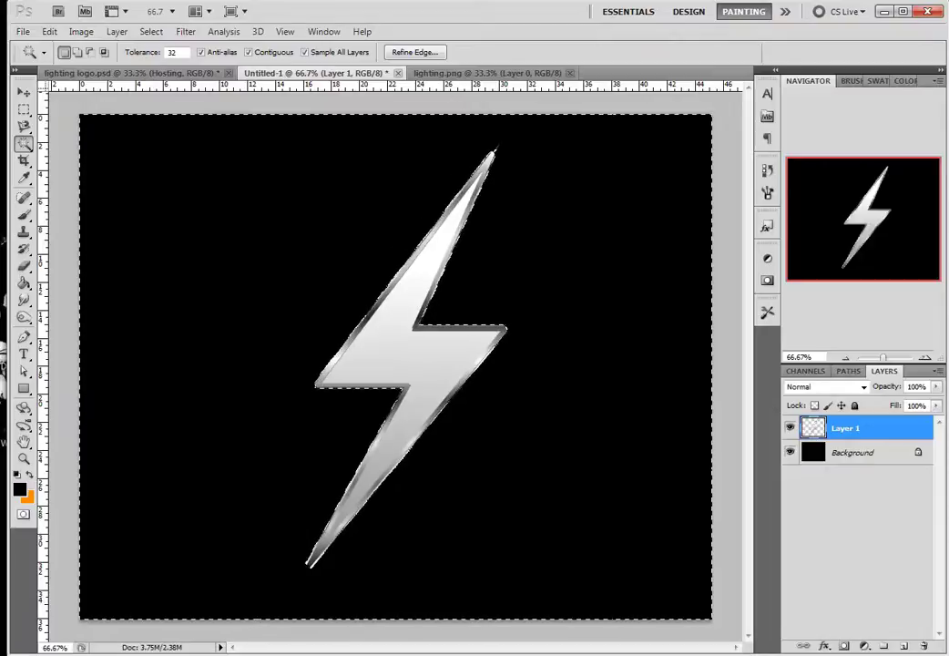
click(905, 646)
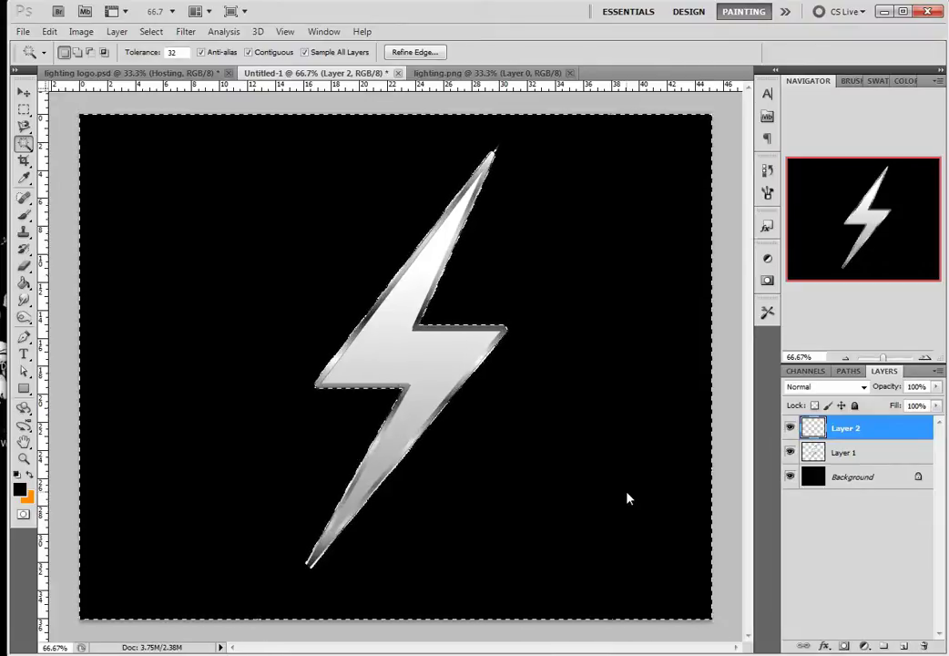
right_click(584, 333)
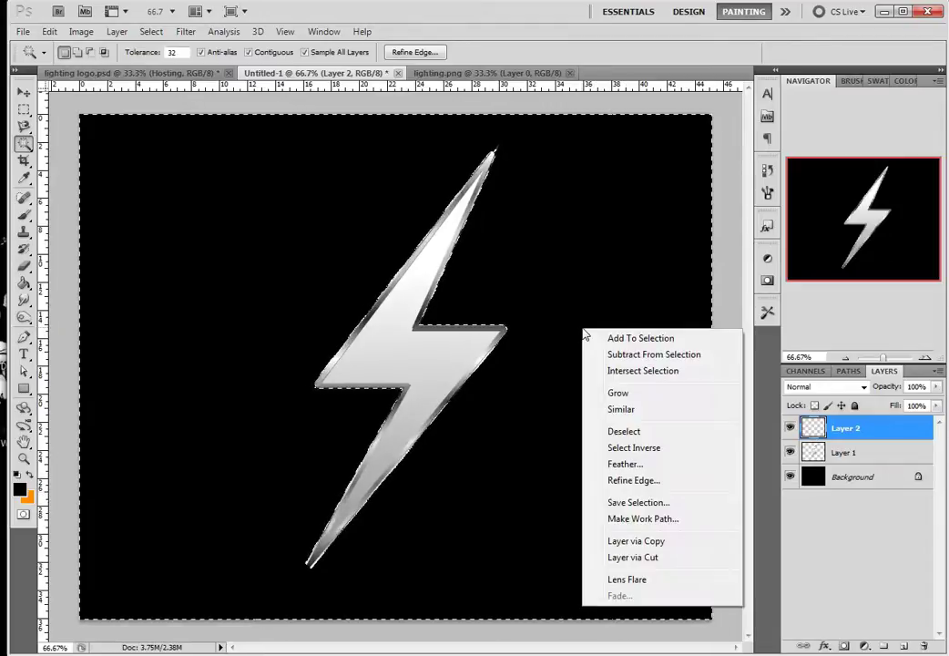
click(667, 452)
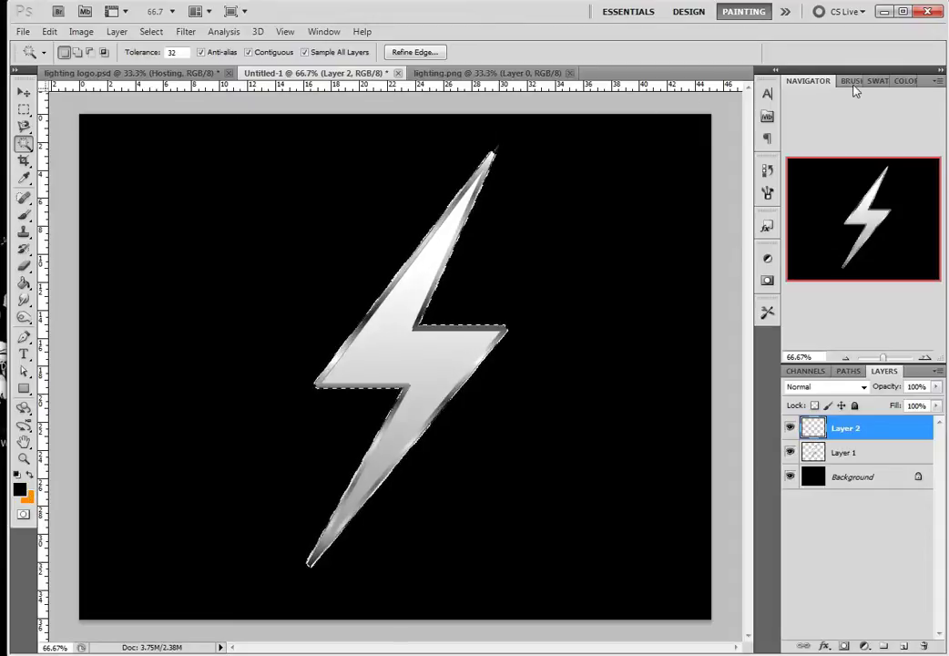
Step: Set the foreground color to Light Violet Magenta and display the settings for the Brush tool
click(880, 83)
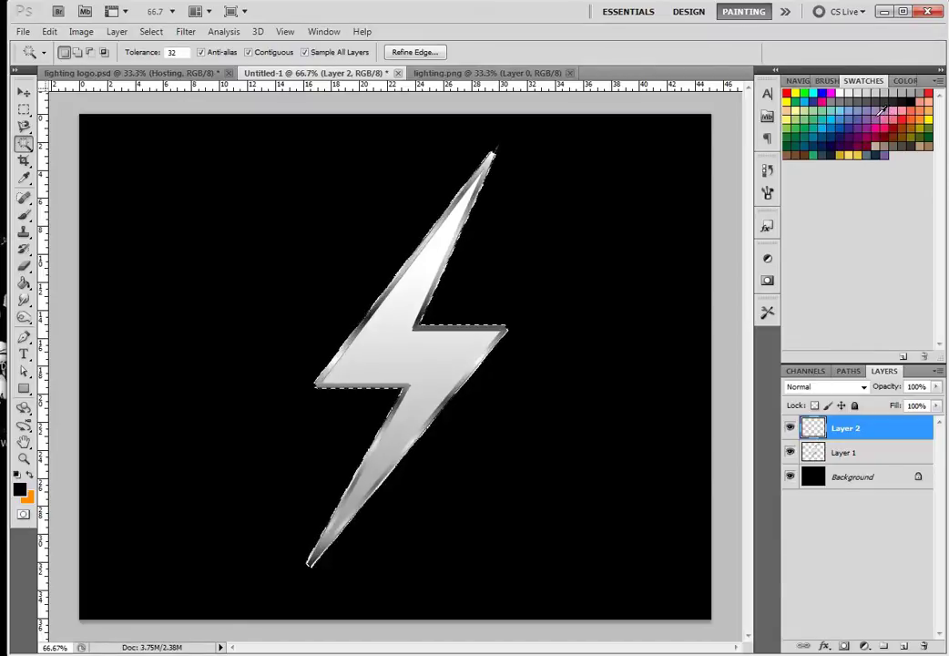
click(883, 118)
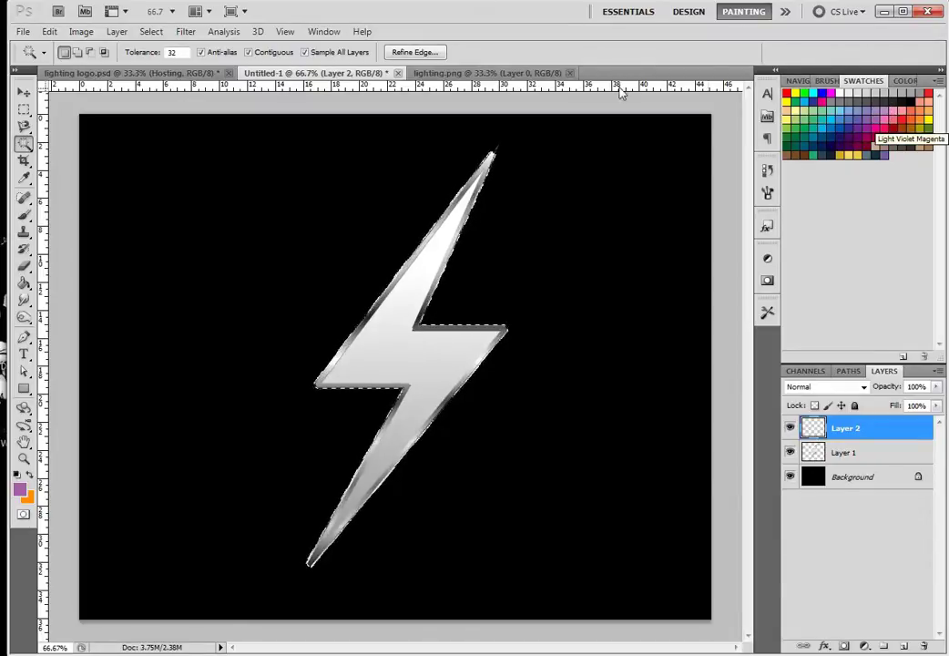
click(324, 31)
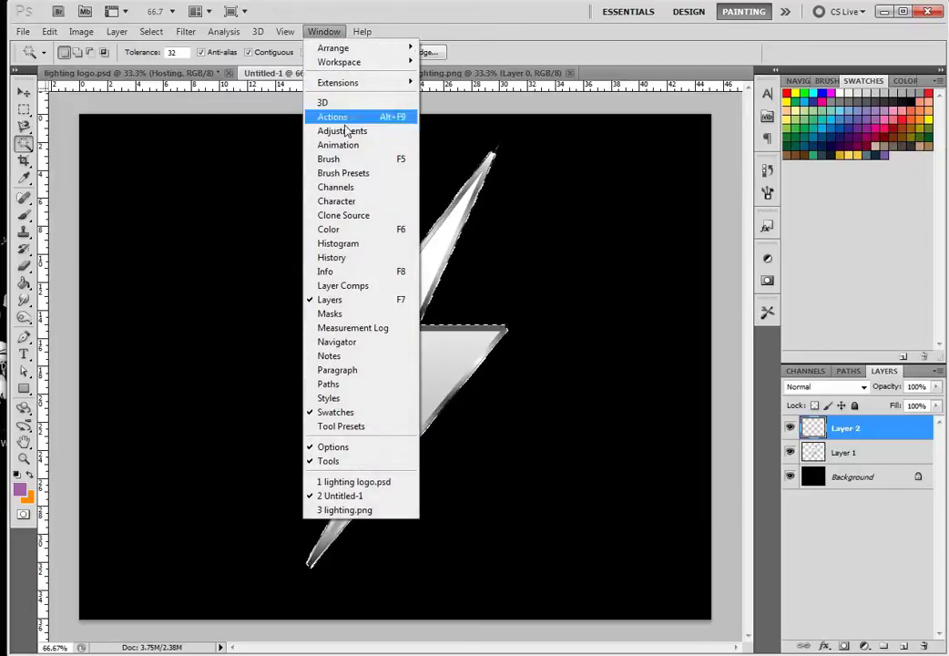
click(351, 171)
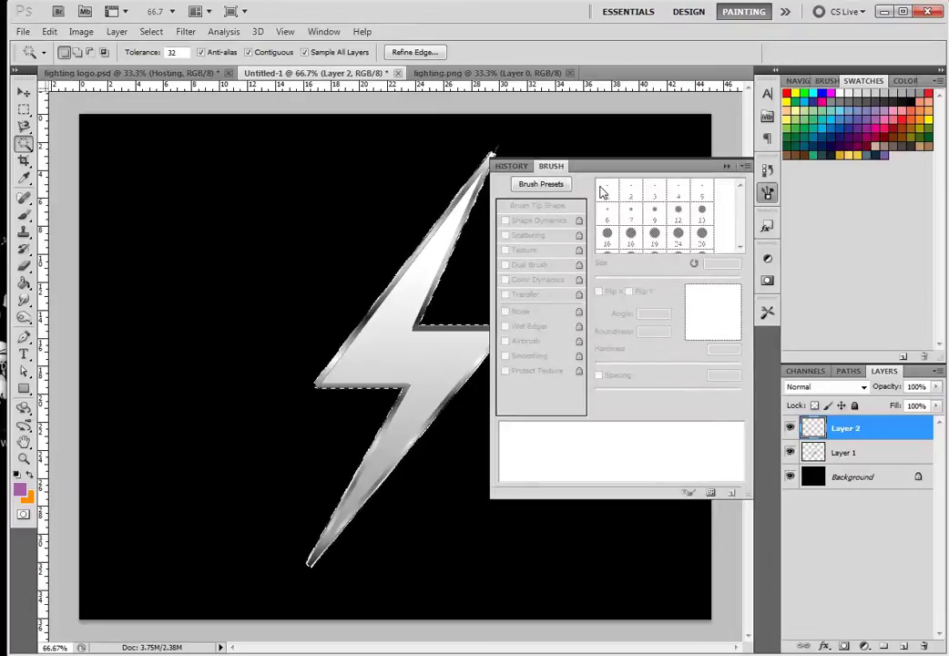
click(24, 215)
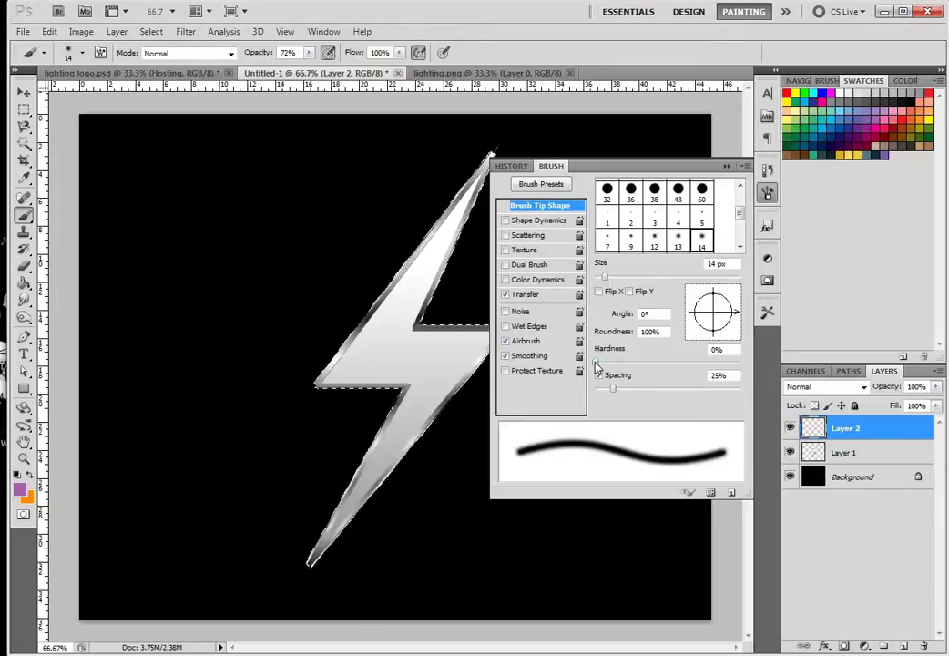
Step: Configure a soft round brush tip with a size of 145 px and an angle of 0°
drag(607, 279, 677, 277)
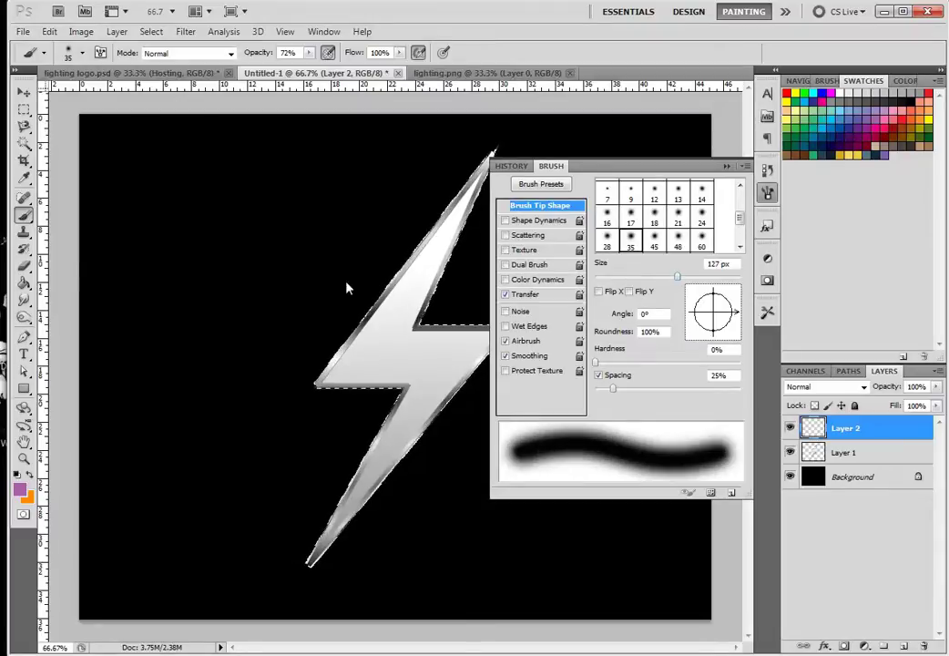
scroll(654, 223, up, 1)
mouse_move(734, 309)
mouse_down()
mouse_move(704, 285)
mouse_move(706, 277)
mouse_up()
click(637, 313)
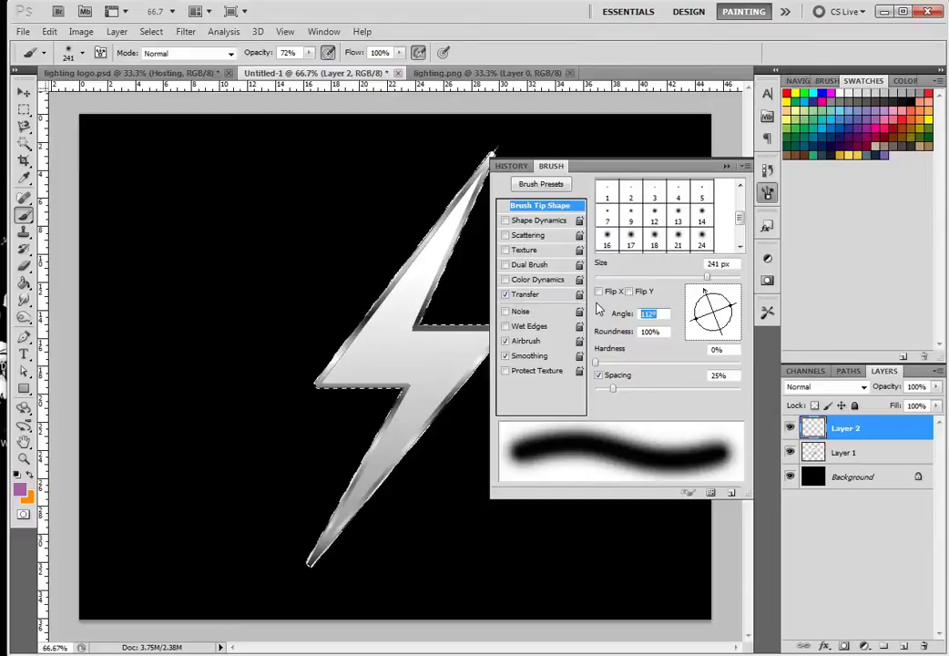
text(0)
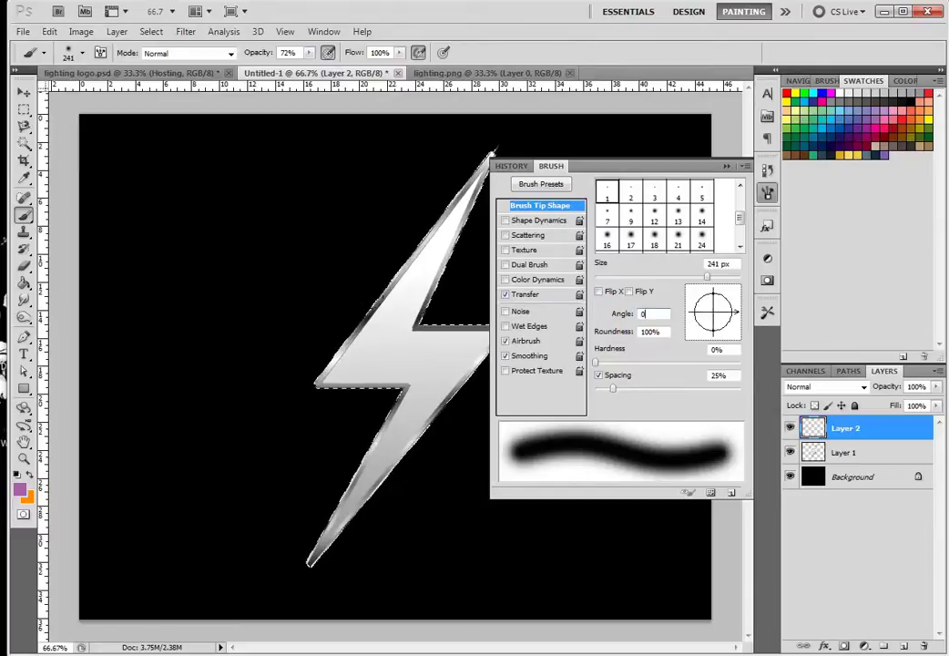
drag(707, 277, 683, 277)
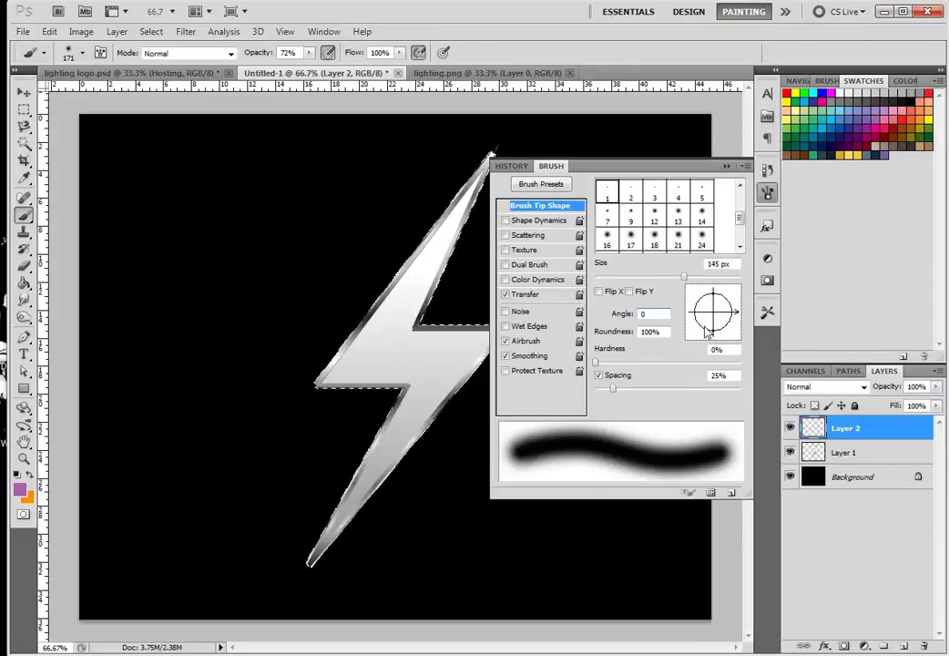
Step: Enable Shape Dynamics for the brush with 100% size jitter and a 10% minimum diameter
click(506, 220)
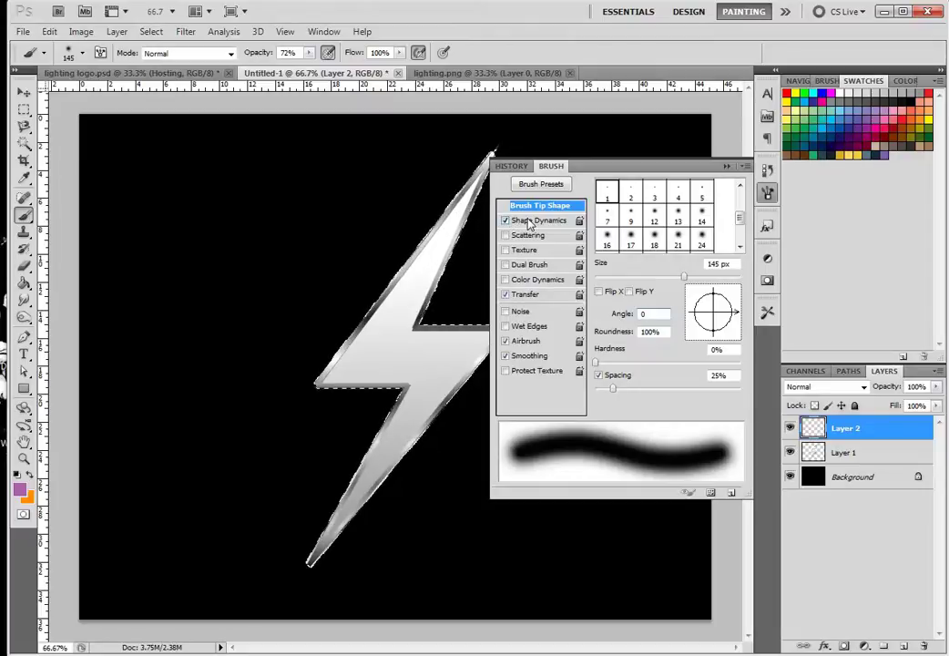
click(537, 221)
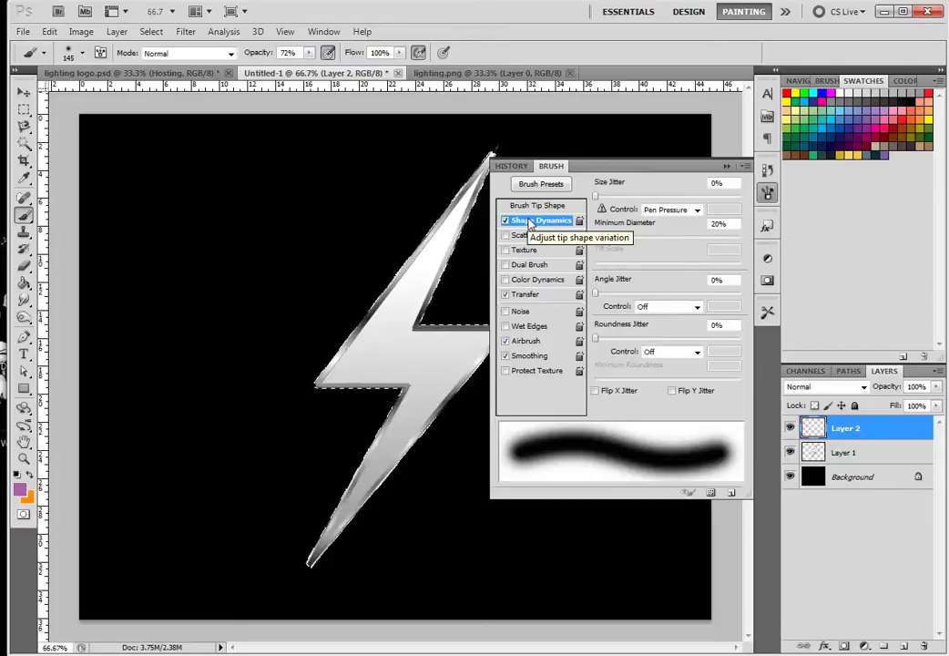
drag(596, 197, 788, 200)
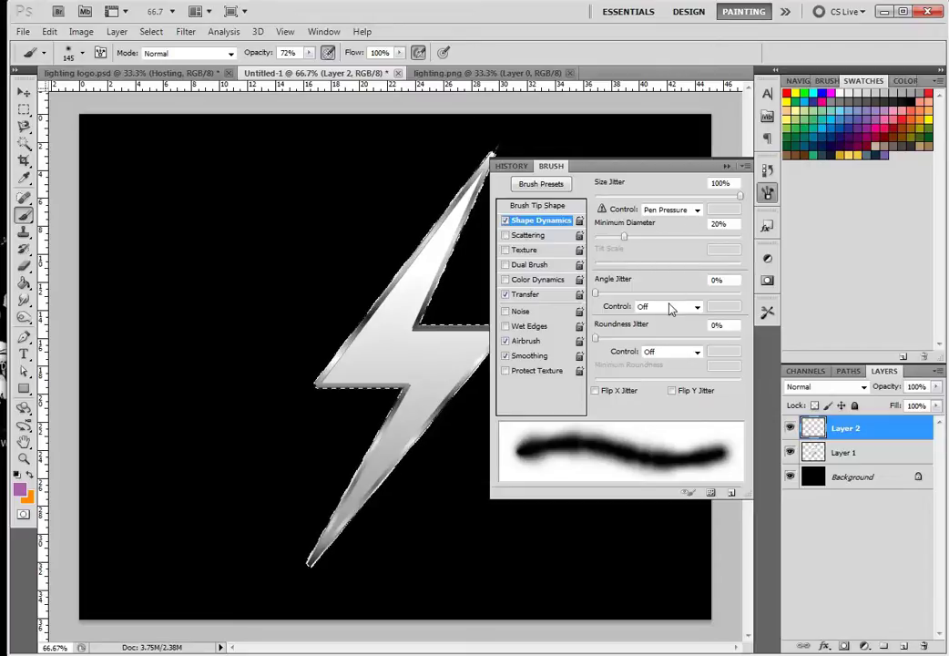
mouse_move(625, 236)
mouse_down()
mouse_move(659, 236)
mouse_move(599, 236)
mouse_move(609, 236)
mouse_up()
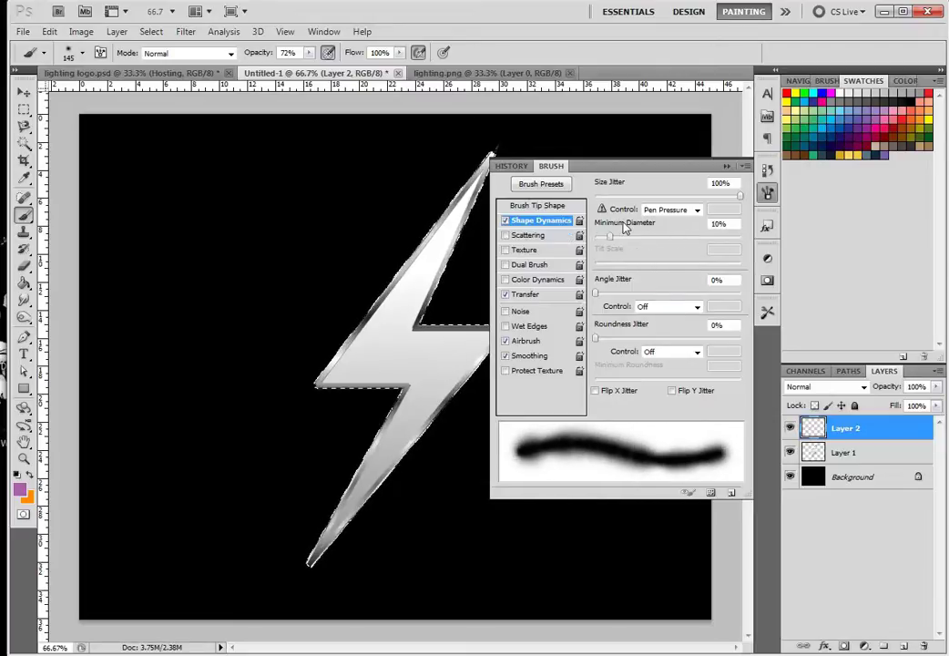
Step: Enable Scattering for the brush and set the scatter amount to 112%
click(515, 234)
click(528, 235)
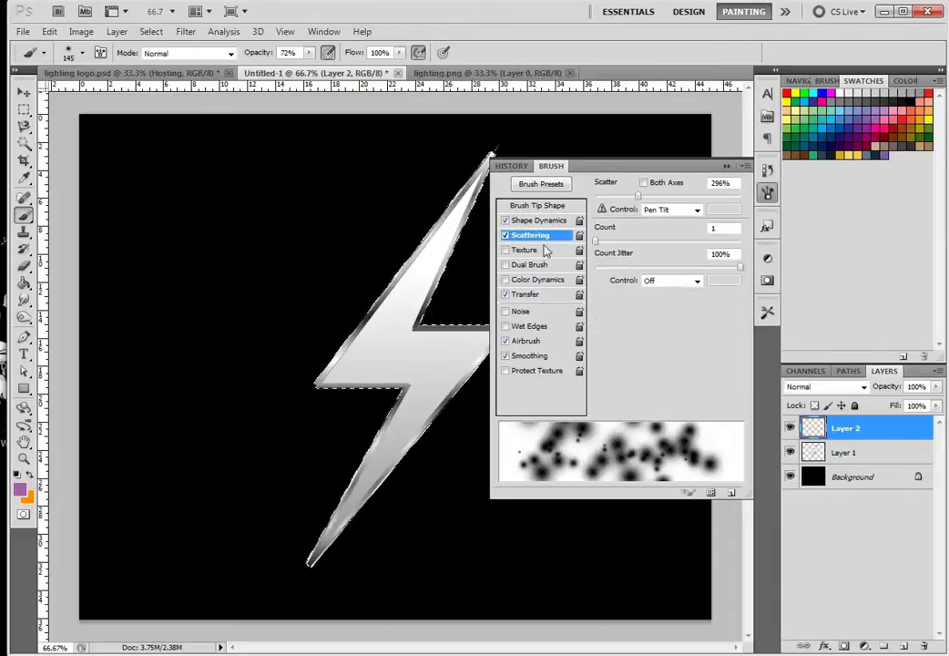
drag(637, 195, 612, 197)
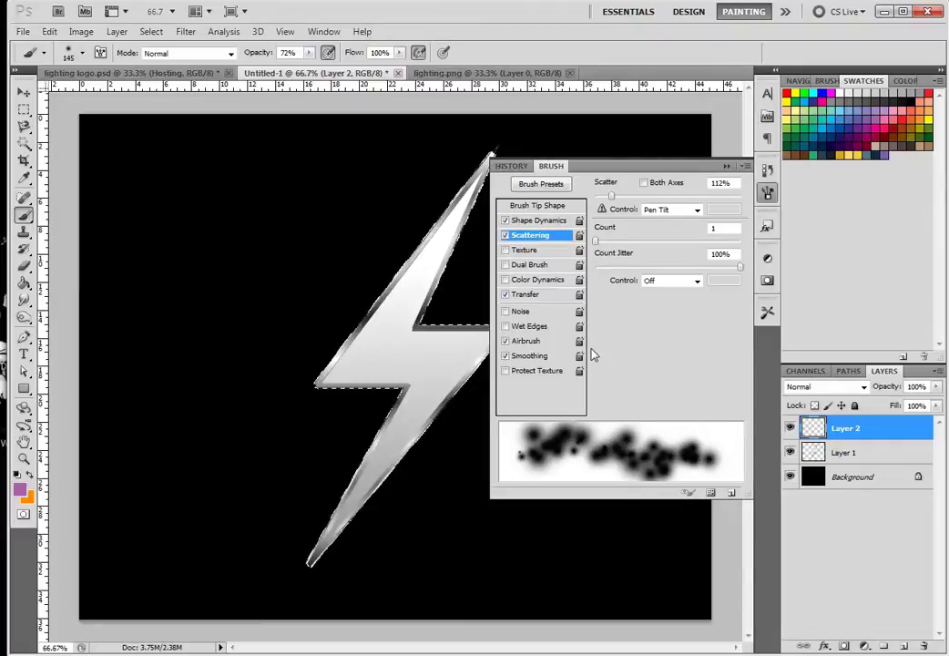
Step: Enable Color Dynamics with 40% hue jitter and recheck the tip shape and Shape Dynamics settings
click(506, 280)
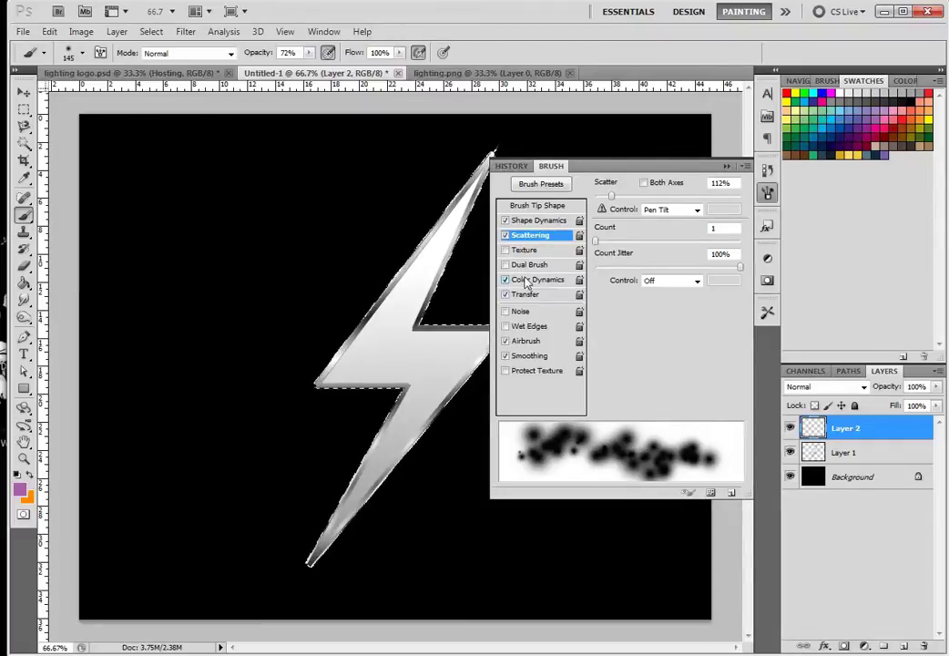
click(540, 279)
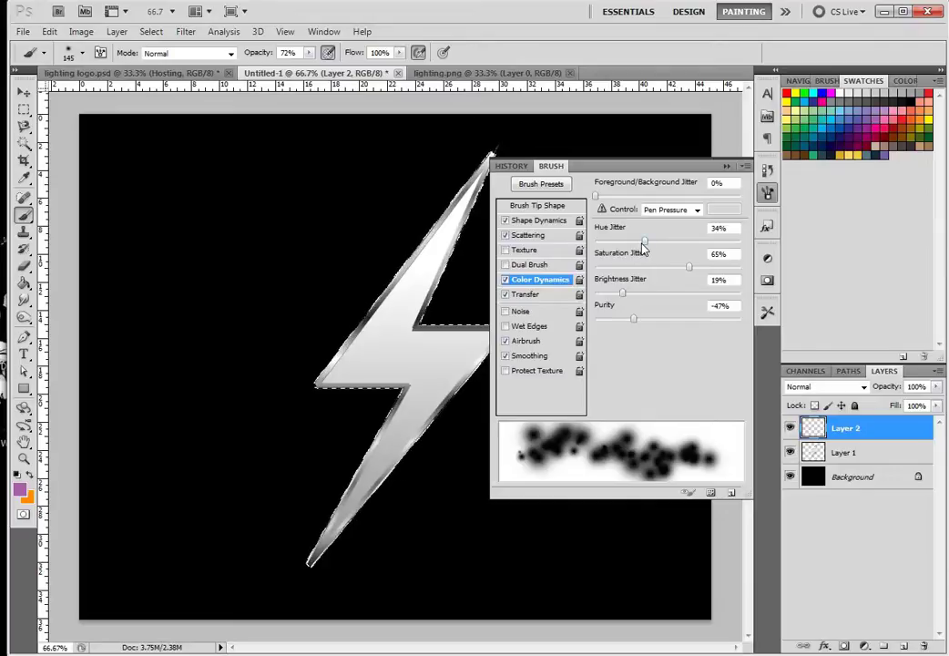
drag(643, 244, 654, 246)
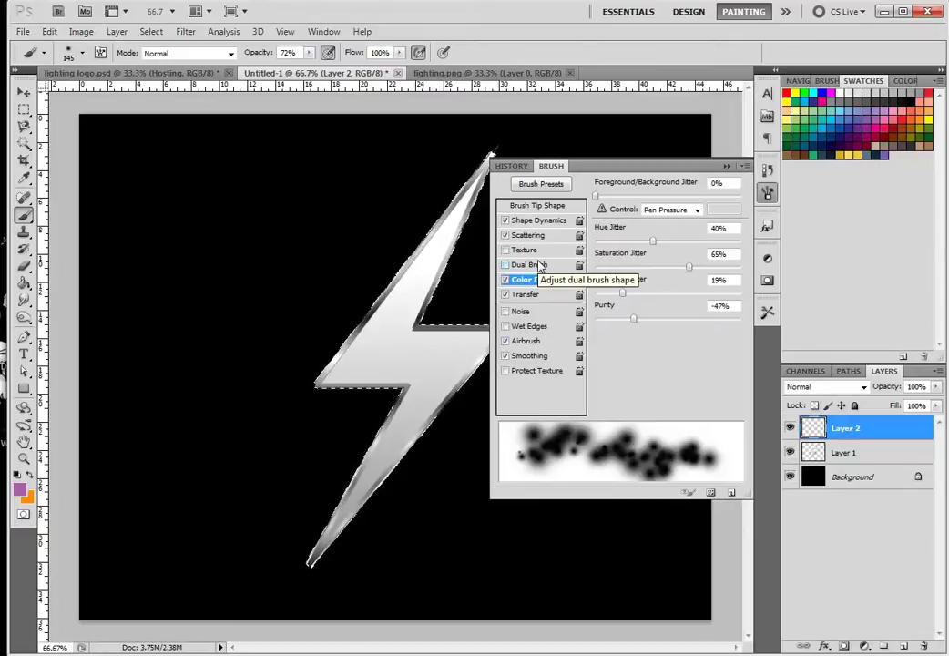
click(545, 208)
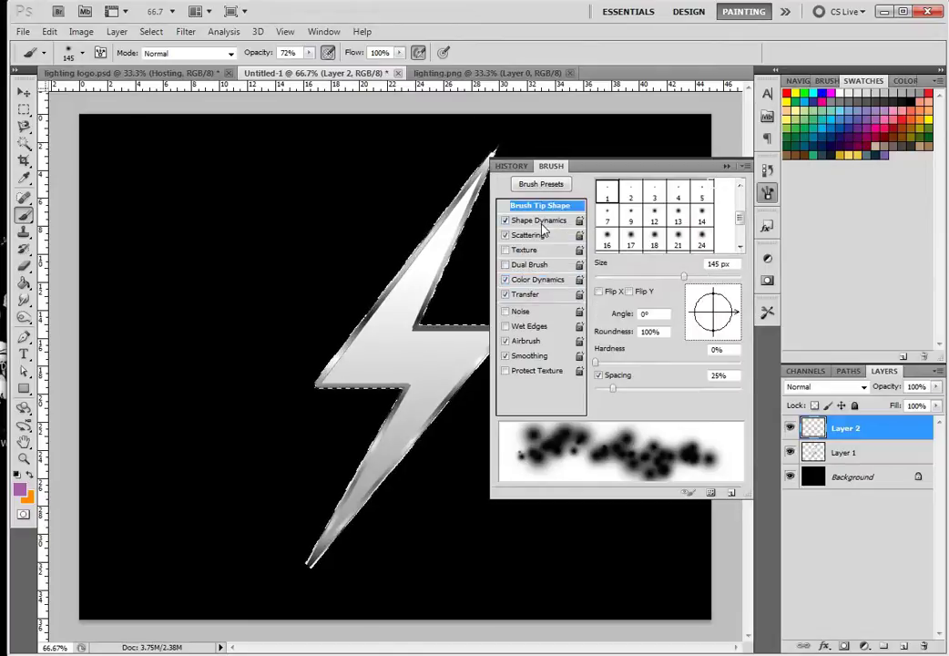
click(541, 221)
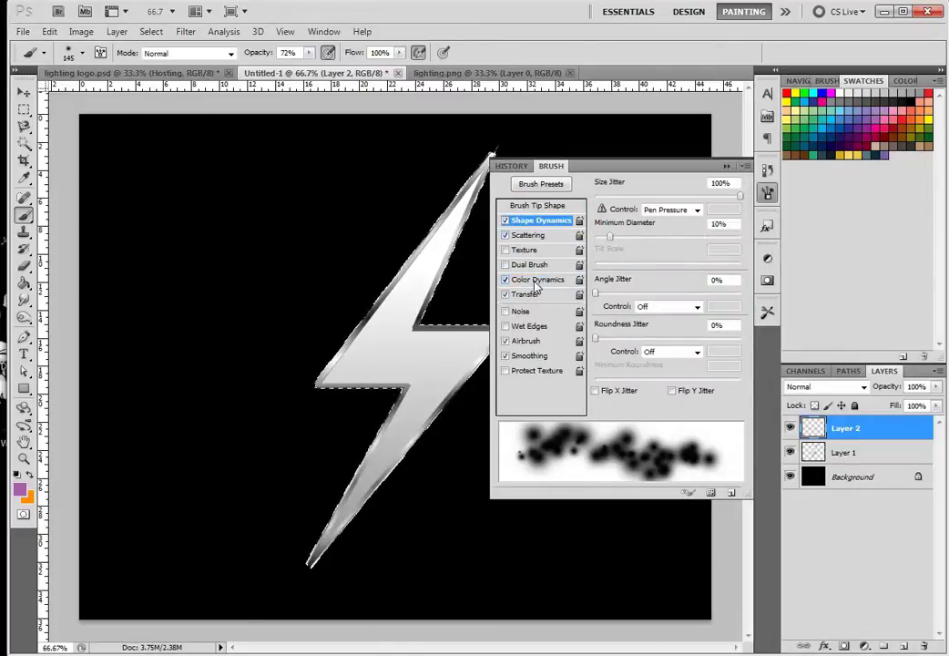
click(537, 278)
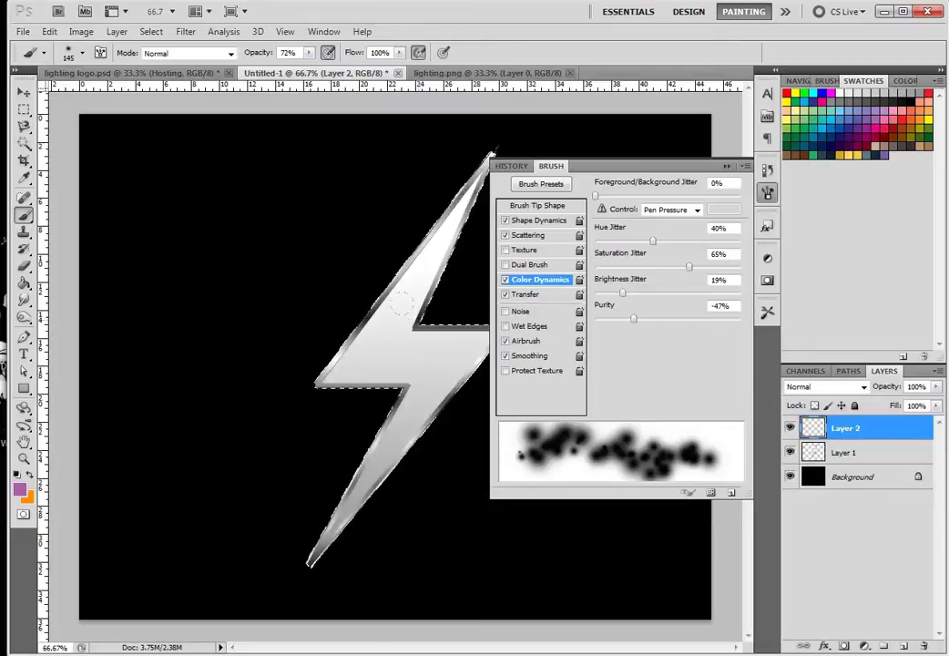
Step: Set the brush opacity to 100% and hue jitter to 58%, trying the brush on the bolt and clearing the test paint
mouse_move(445, 334)
mouse_down()
mouse_move(430, 389)
mouse_move(437, 373)
mouse_up()
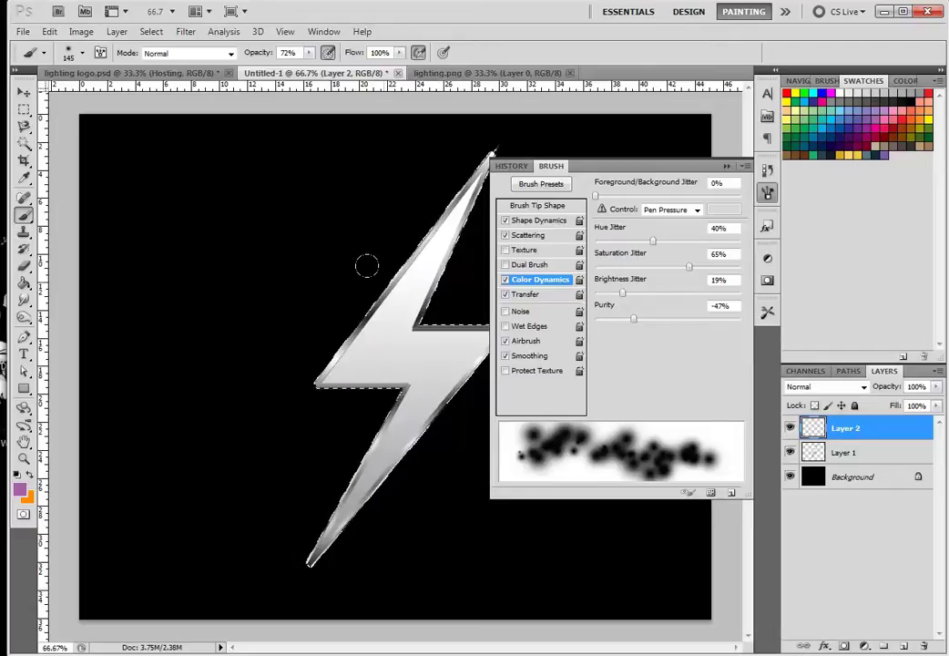
click(310, 52)
drag(309, 69, 331, 69)
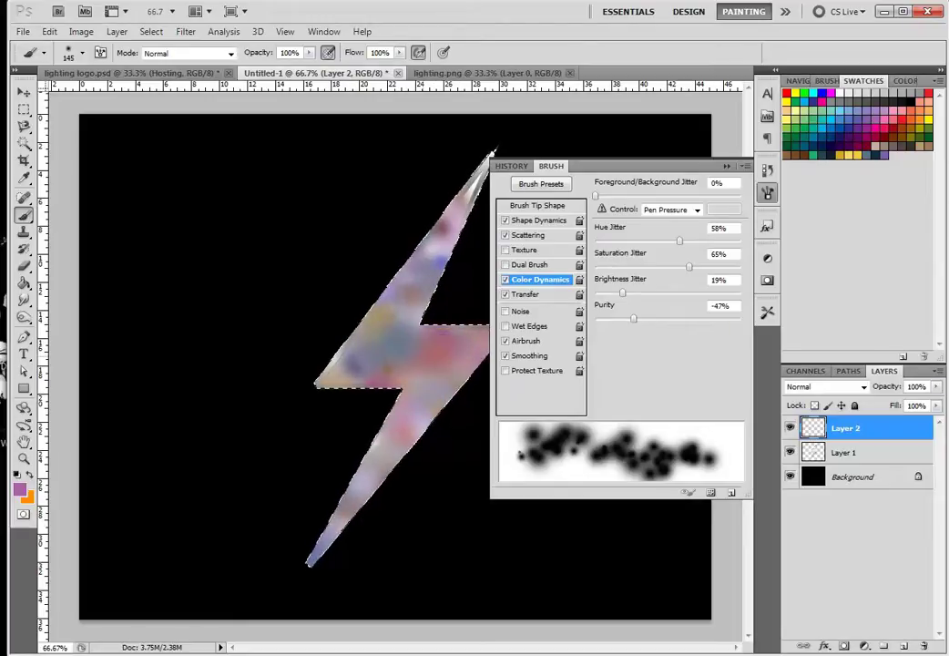
key(Delete)
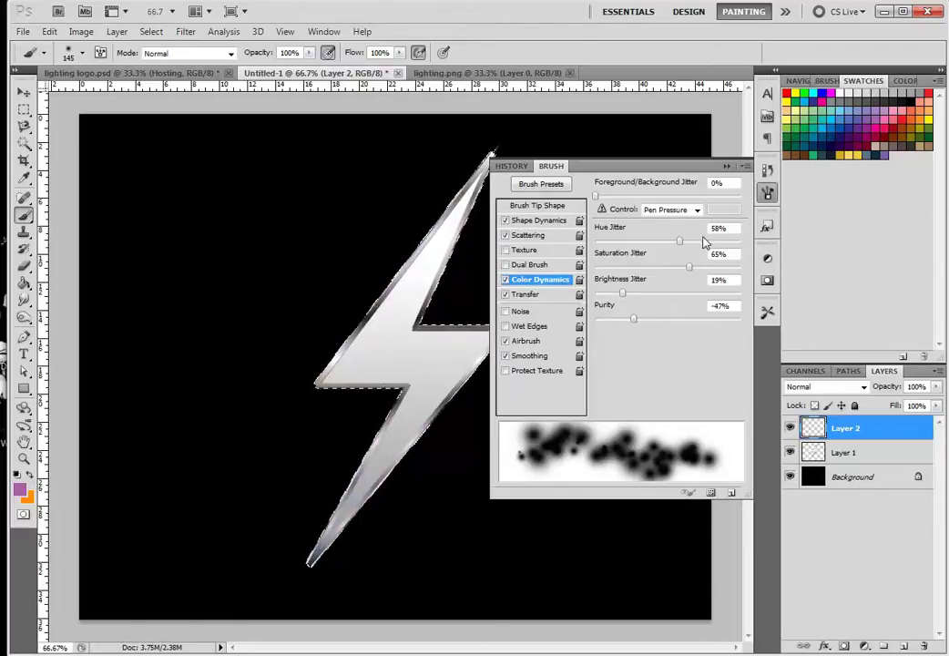
Step: Try painting the bolt with a pink-red foreground color, first at 58% and again at 37% hue jitter, clearing each attempt
click(884, 119)
click(891, 120)
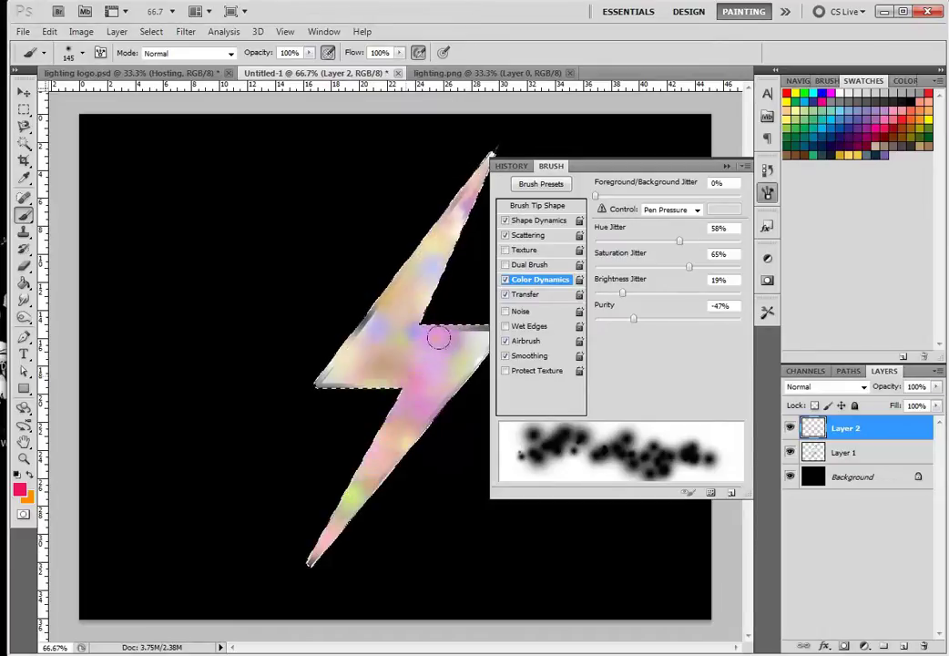
key(ctrl+z)
click(658, 241)
drag(651, 243, 648, 242)
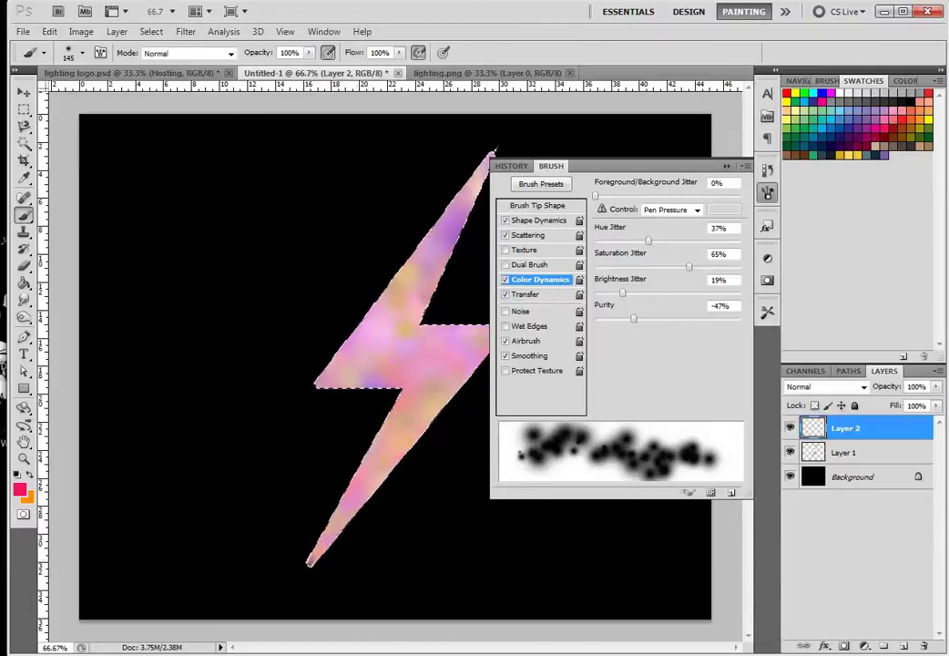
key(Delete)
Step: Try painting the bolt with dark purple and dark magenta foreground colors, clearing the paint from the selection
click(849, 136)
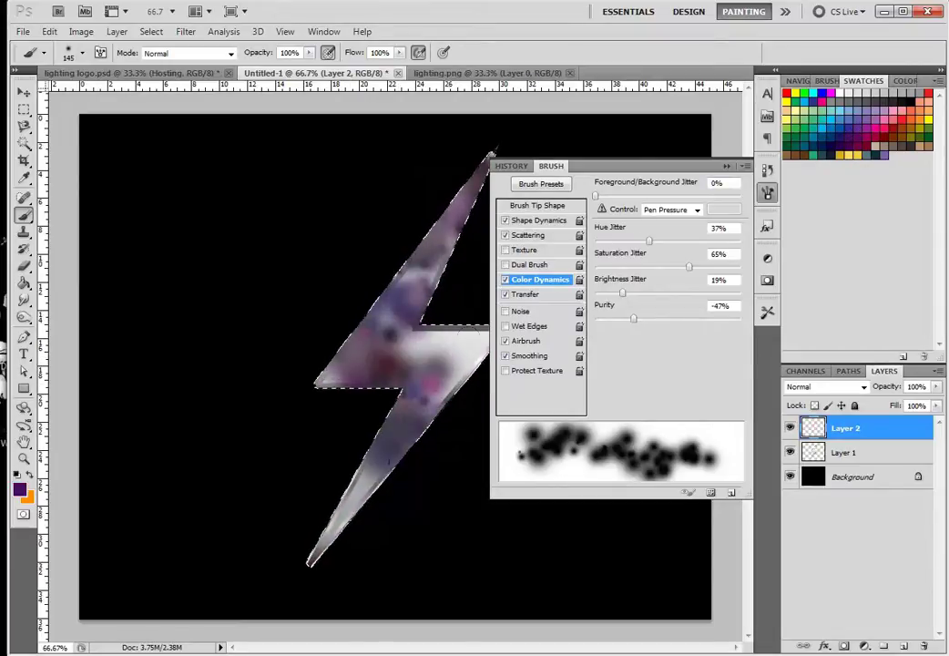
drag(389, 463, 463, 366)
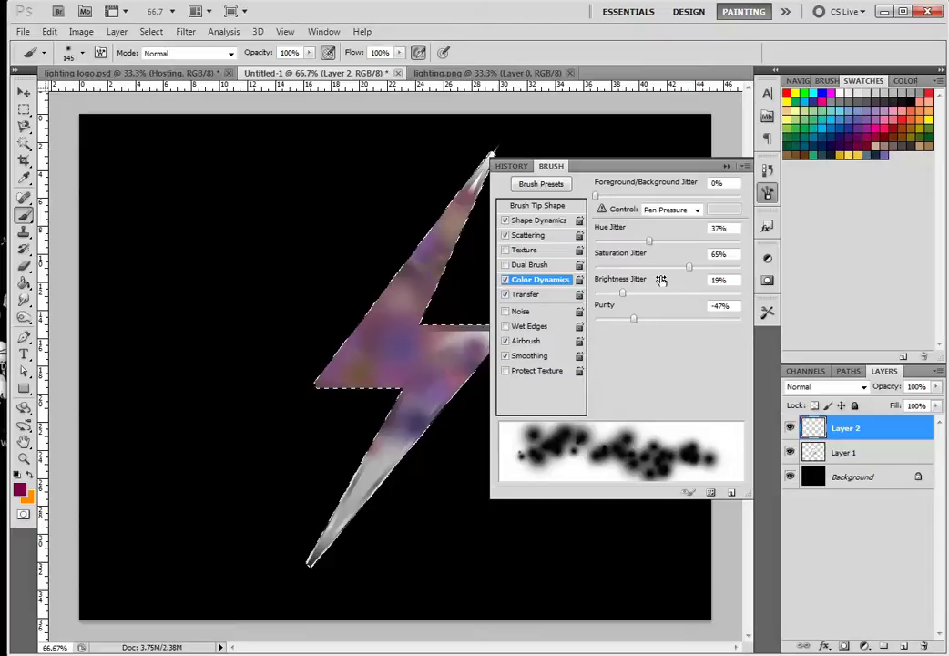
key(Delete)
Step: Set the hue jitter to 24% and paint the entire selected bolt on the new layer with a violet foreground color
drag(645, 243, 629, 241)
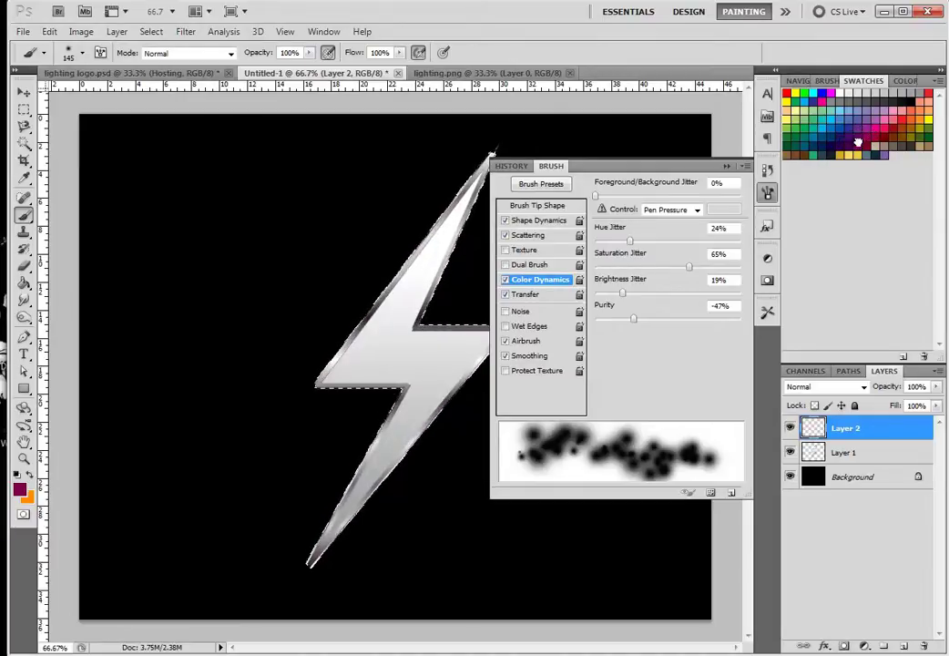
click(857, 130)
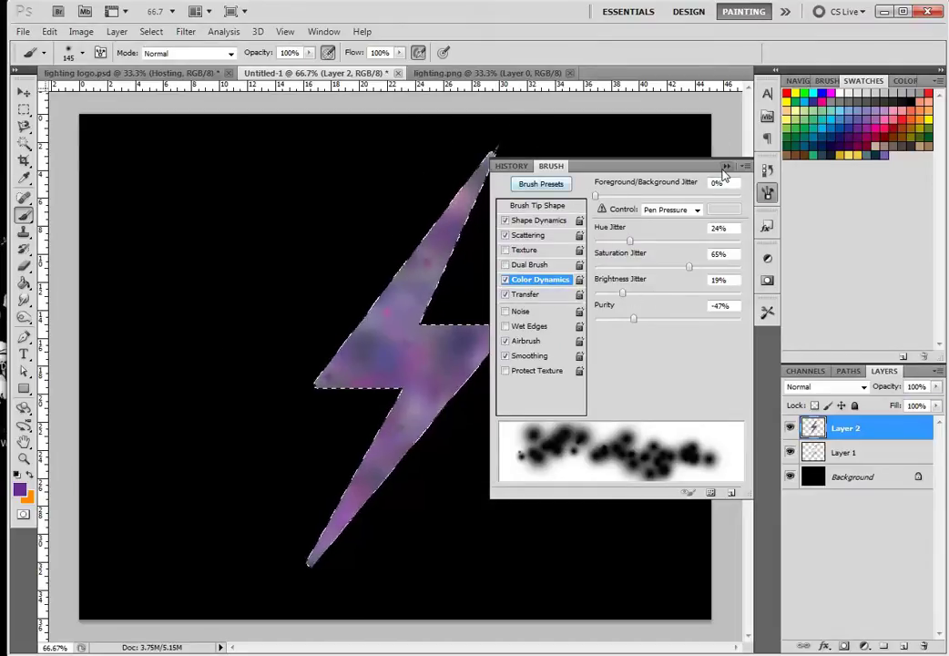
click(725, 169)
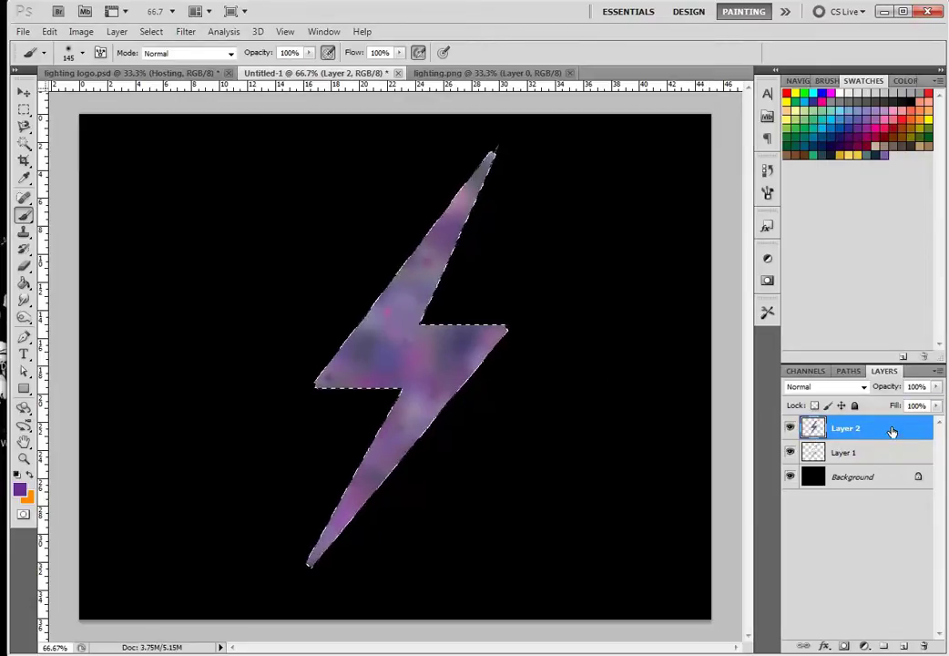
Step: Set the blend mode of the painted violet layer, Layer 2, to Color
click(864, 387)
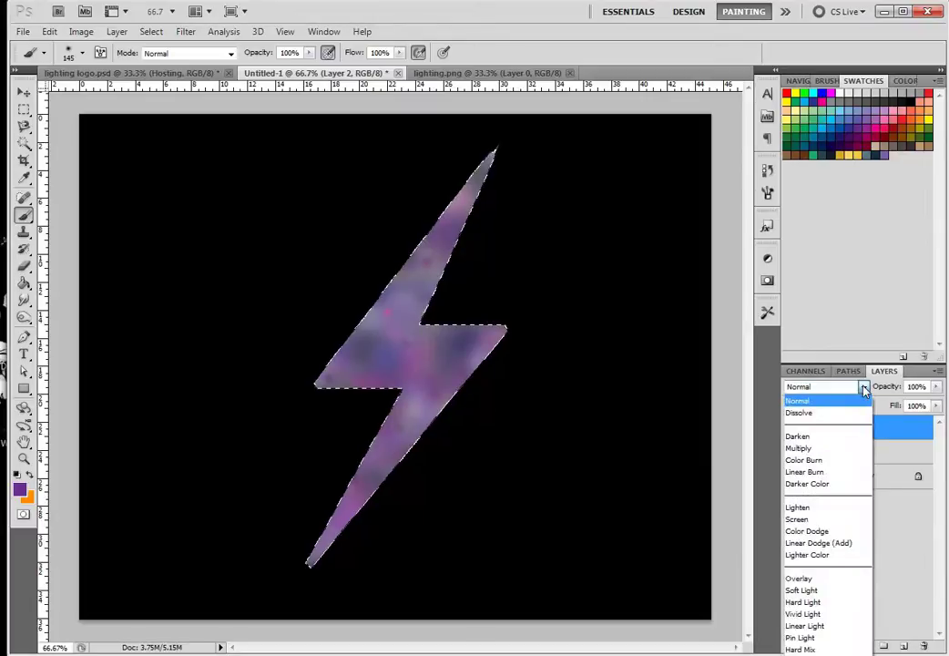
click(864, 387)
click(862, 387)
click(801, 655)
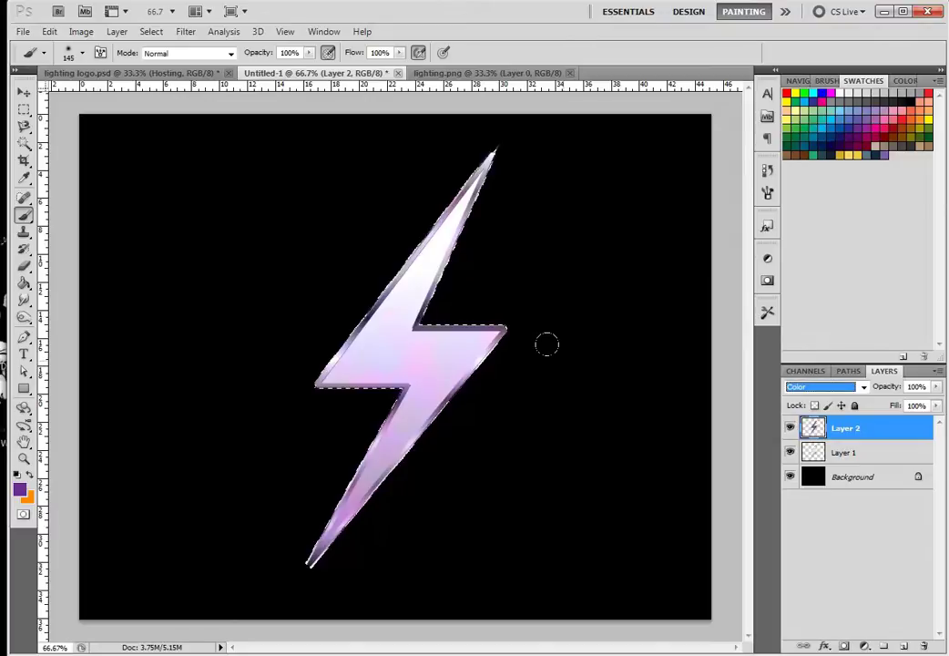
Step: Create a new layer above Layer 2 and set the foreground color to white (ffffff)
click(906, 647)
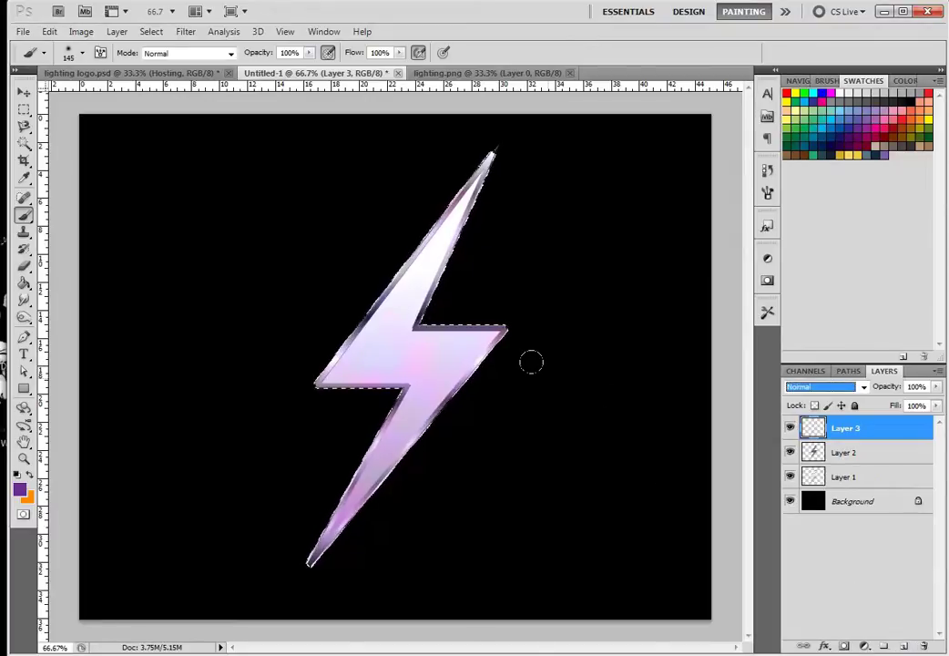
click(20, 492)
drag(157, 256, 118, 187)
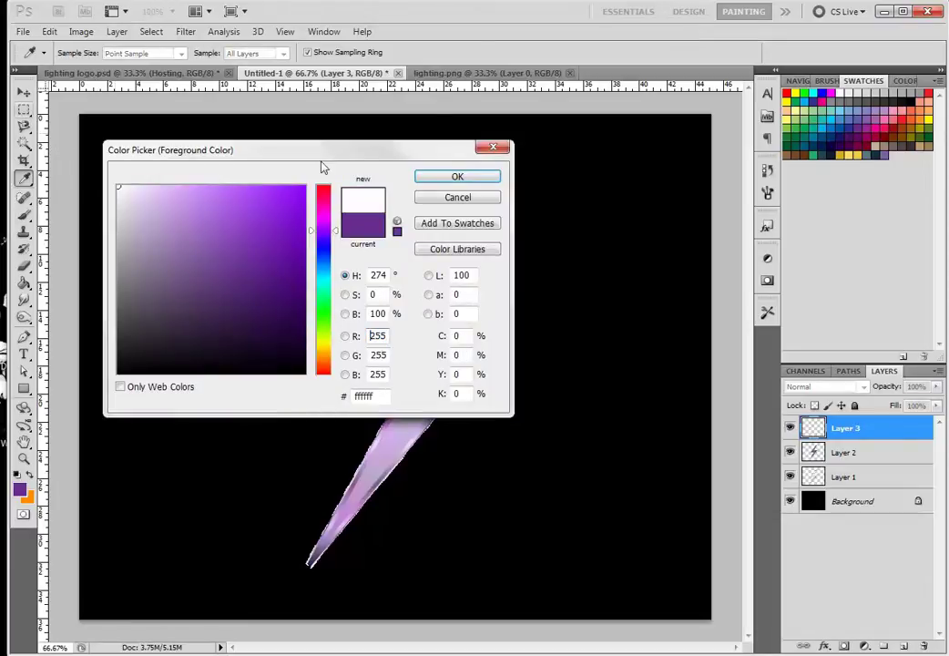
click(457, 177)
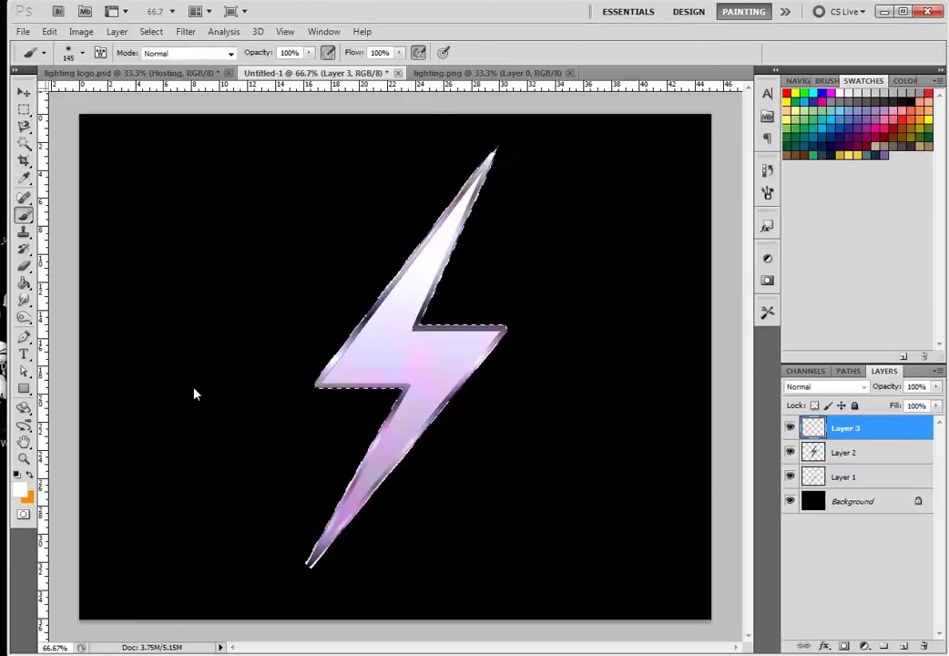
Step: Fill the bolt selection on Layer 3 with white using the Paint Bucket at 10% opacity
click(24, 285)
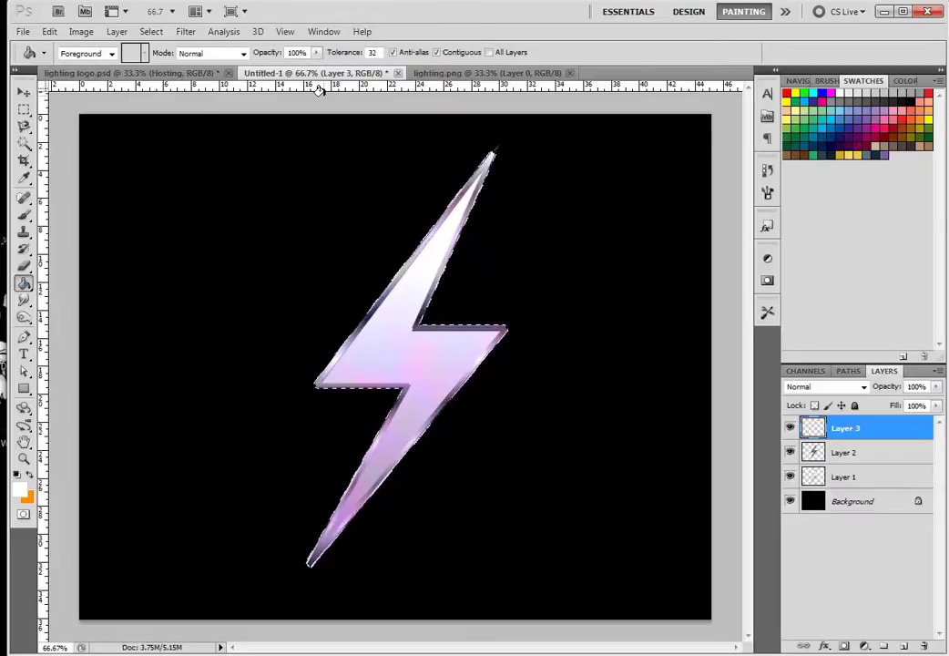
click(316, 52)
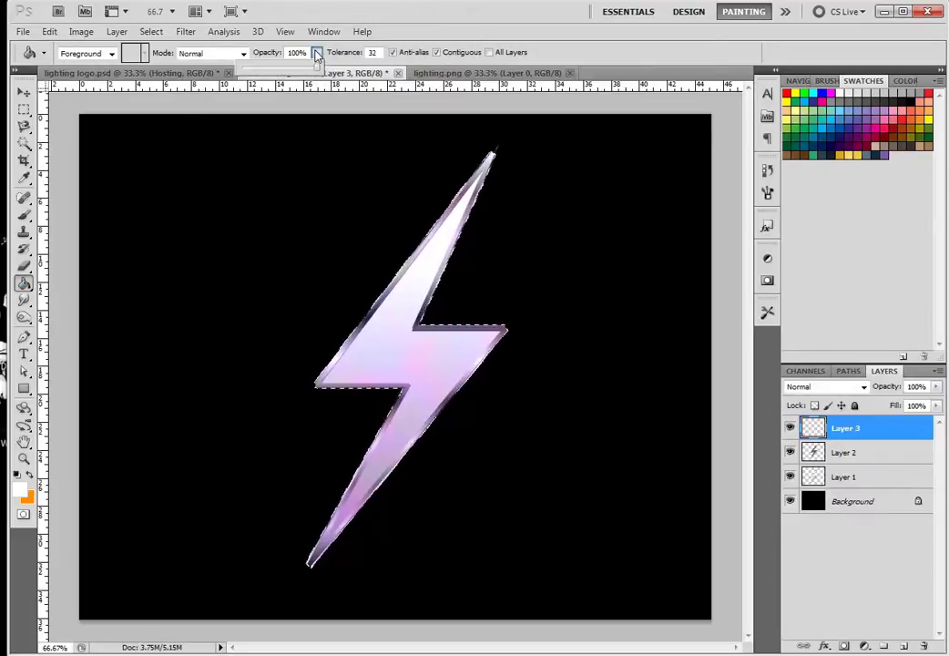
click(257, 70)
drag(250, 67, 252, 67)
click(373, 320)
click(374, 322)
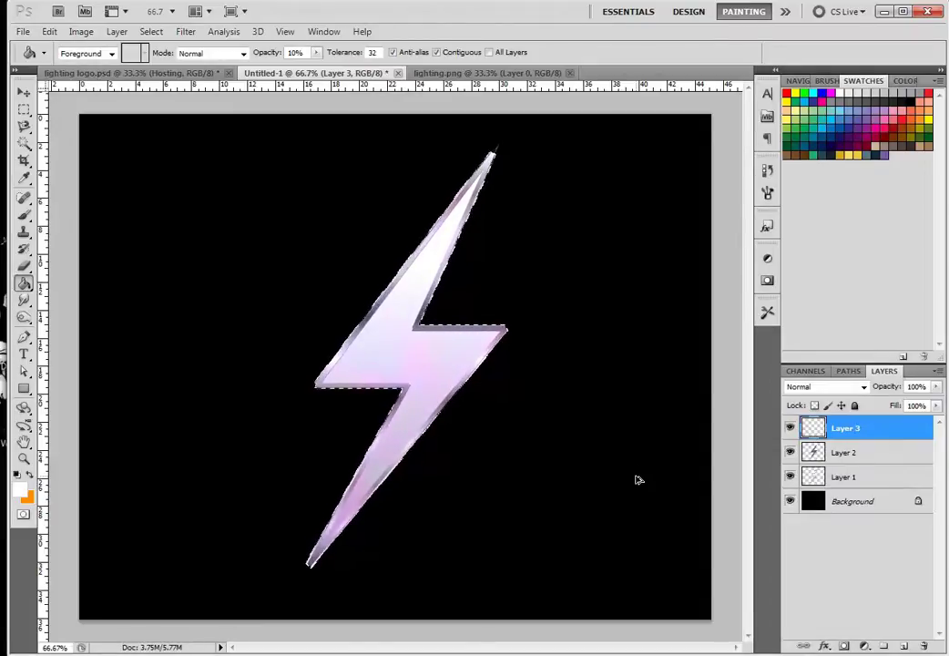
Step: Add an Inner Glow effect to Layer 3 and set its color to white (ffffff)
double_click(864, 435)
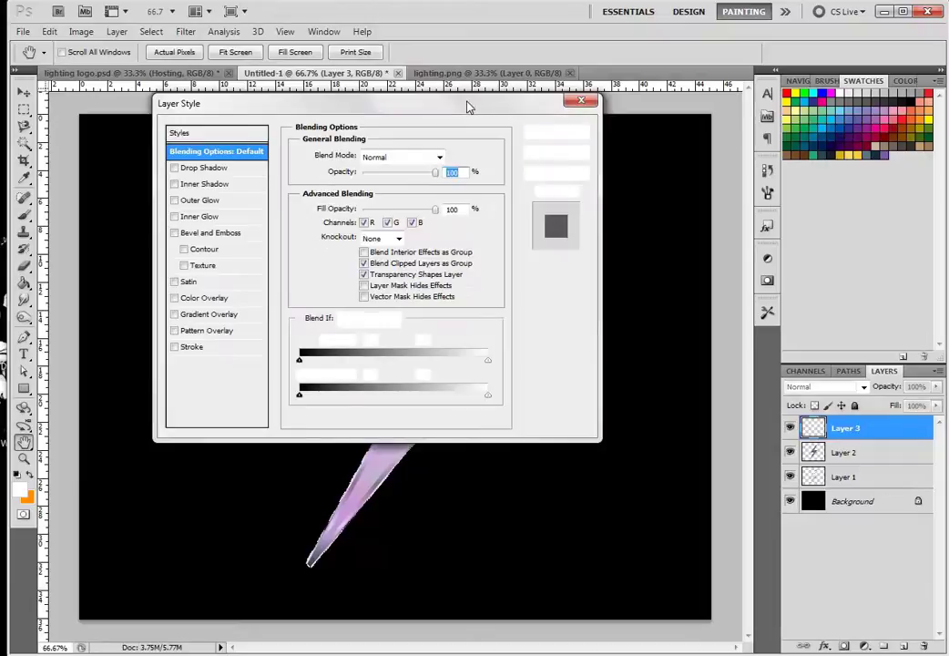
drag(477, 107, 828, 82)
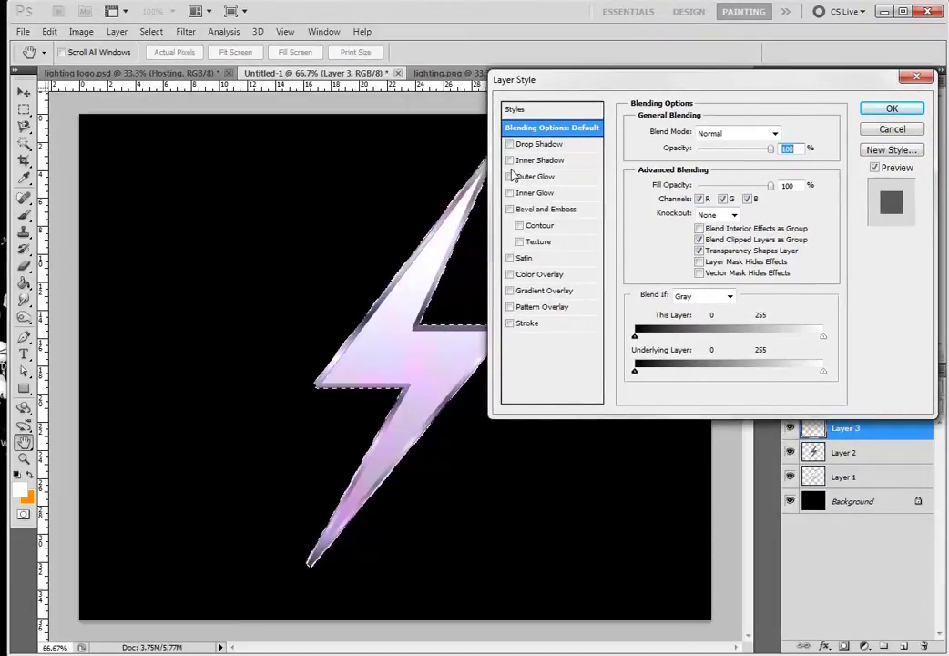
click(511, 194)
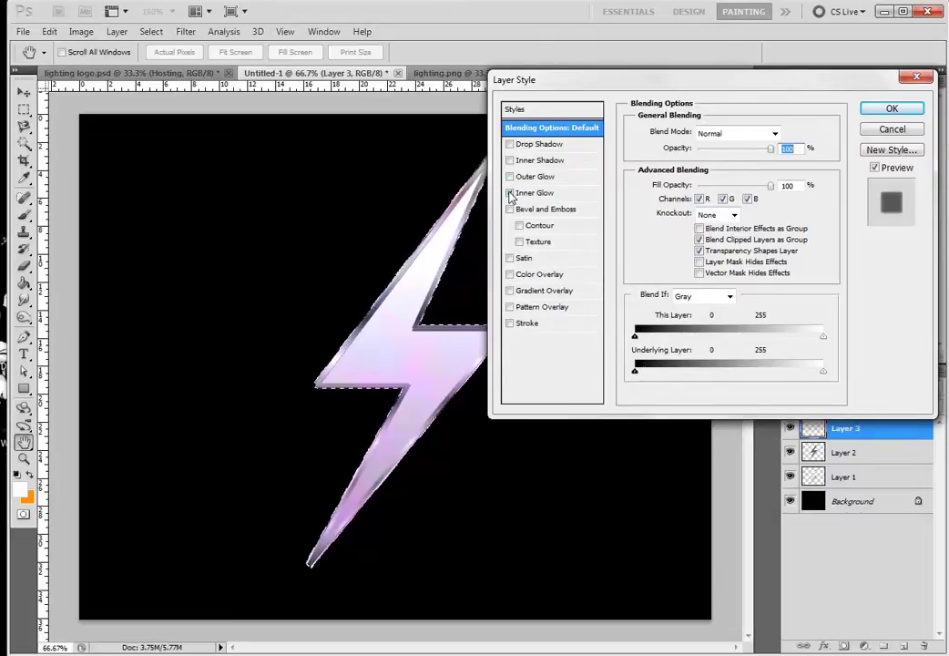
click(527, 197)
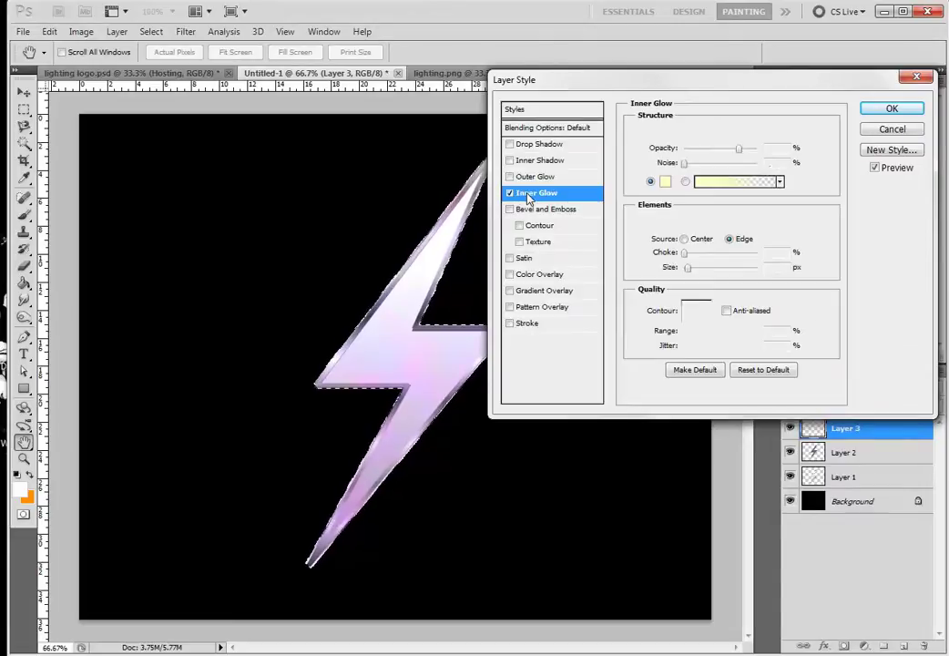
click(664, 181)
click(242, 222)
click(118, 187)
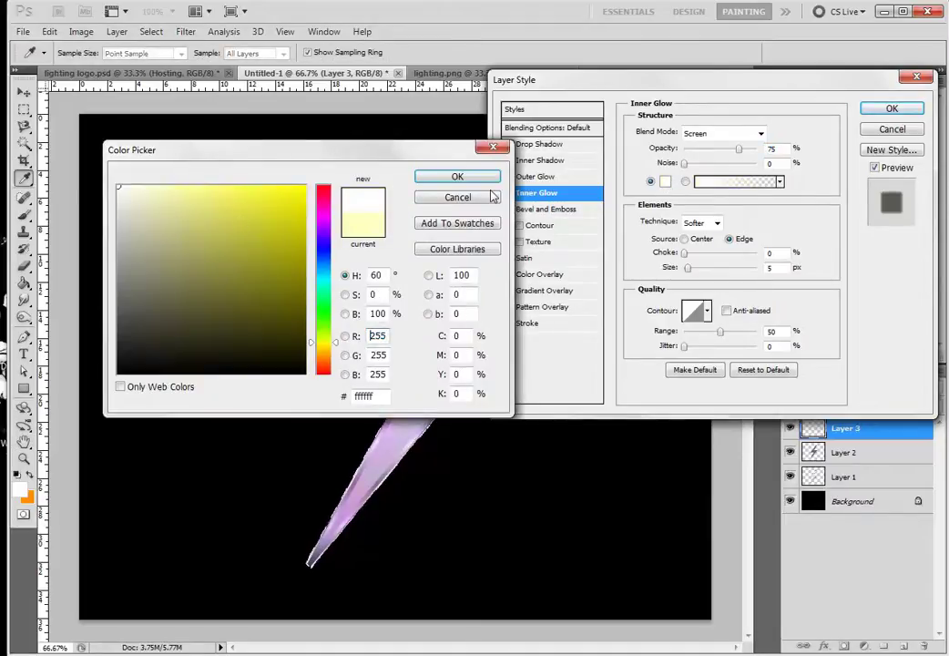
click(458, 179)
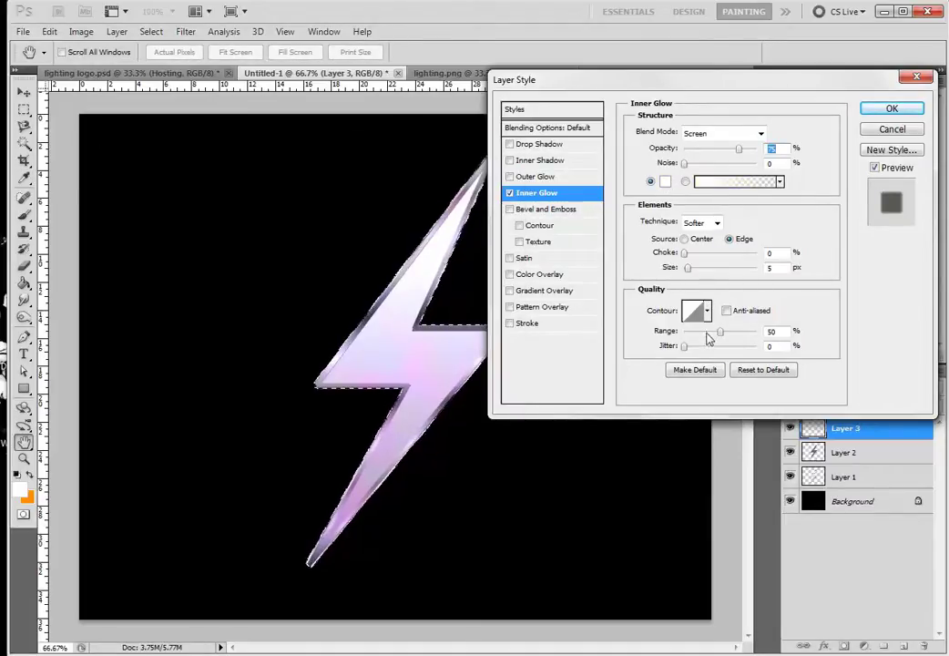
Step: Set the Inner Glow to 100% opacity, 27% choke and 62 px size, and apply the layer style
drag(740, 149, 799, 150)
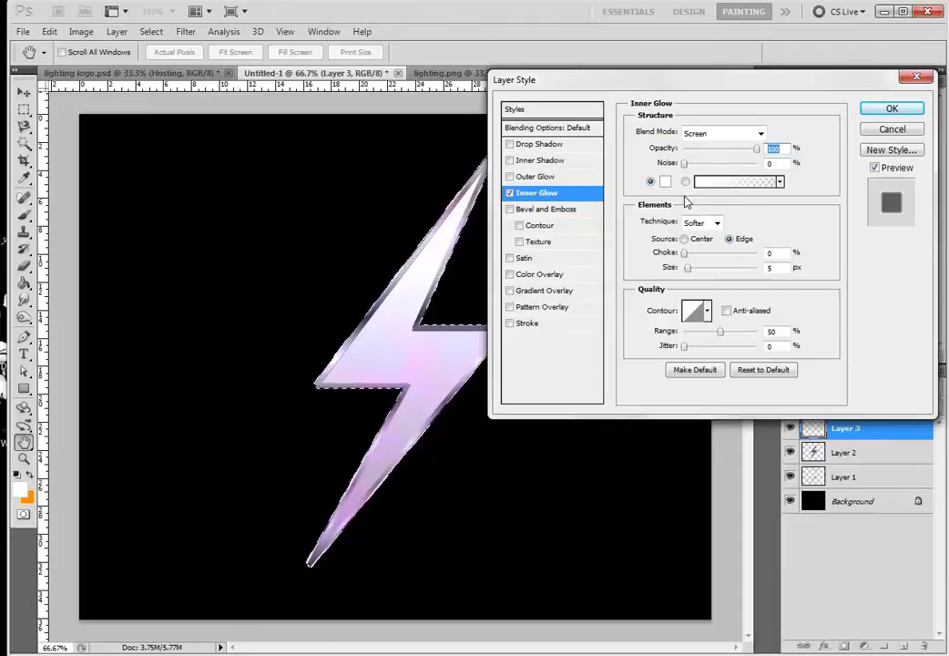
drag(685, 254, 704, 255)
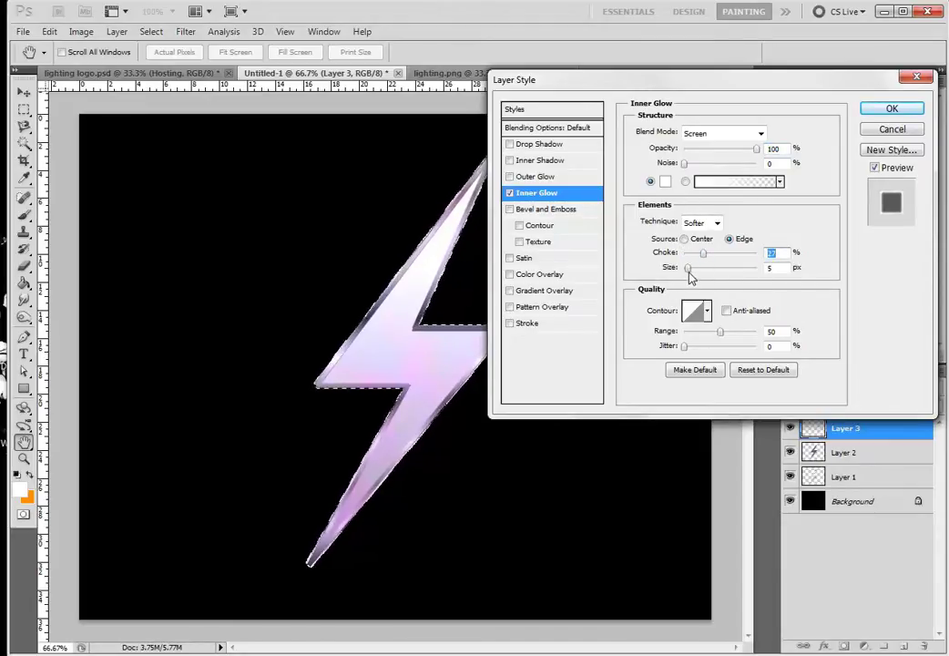
drag(692, 270, 720, 268)
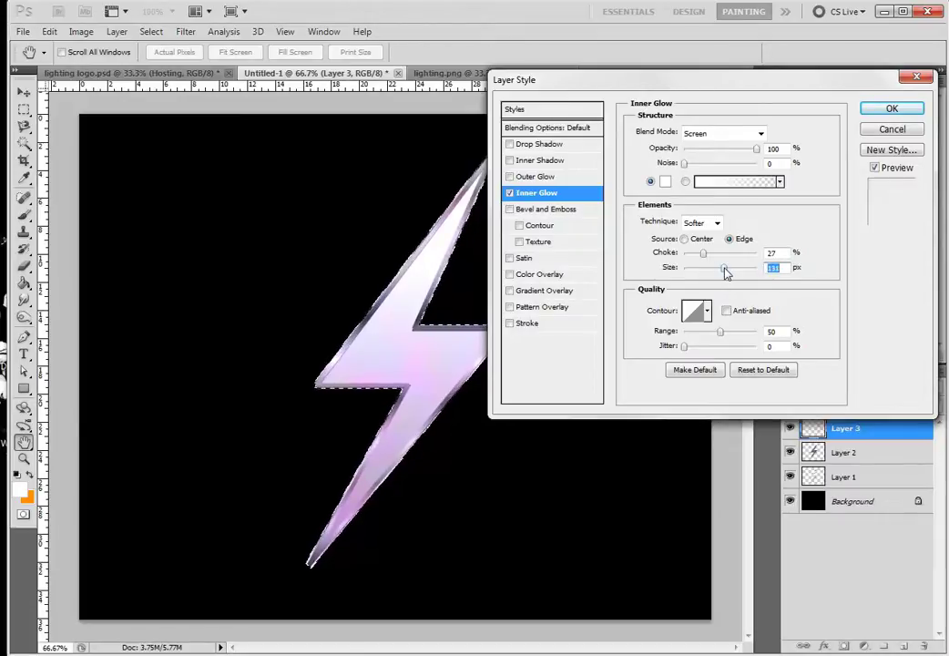
drag(720, 272, 707, 276)
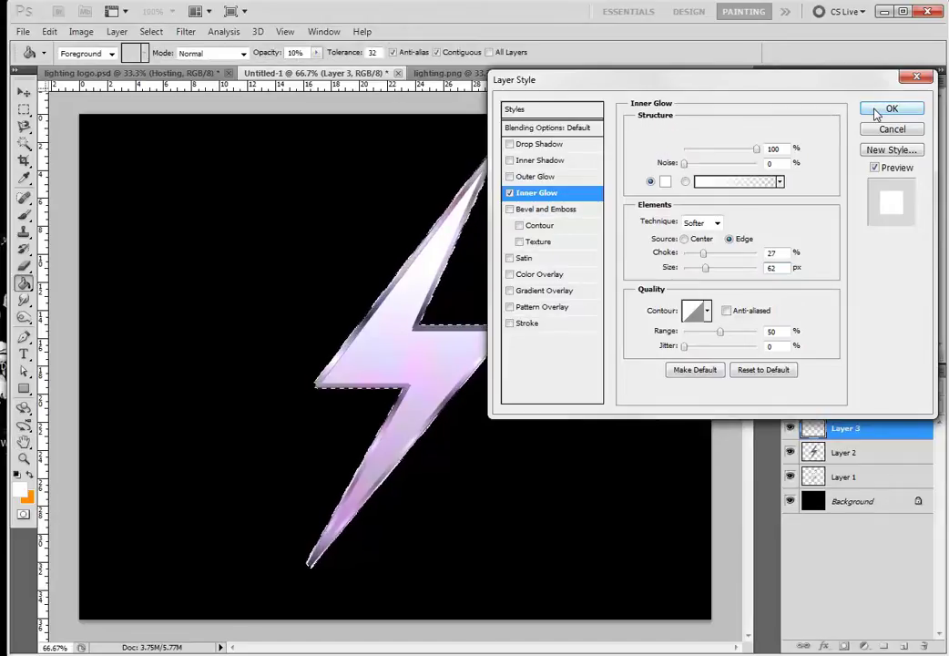
click(876, 110)
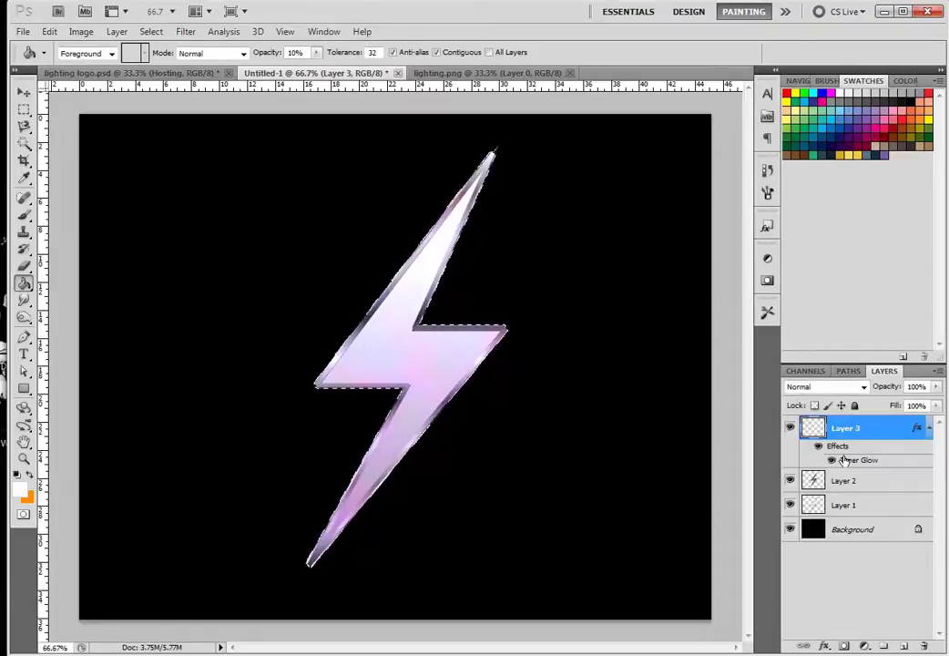
Step: Try Layer 3 beneath Layer 2, and return it to the top of the layer stack
drag(825, 452, 838, 424)
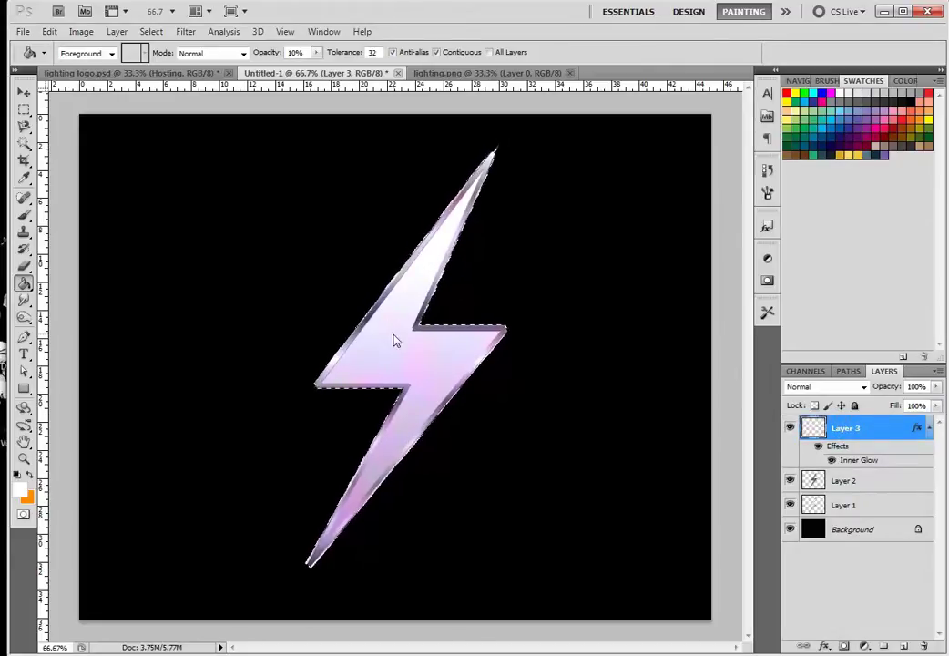
click(614, 394)
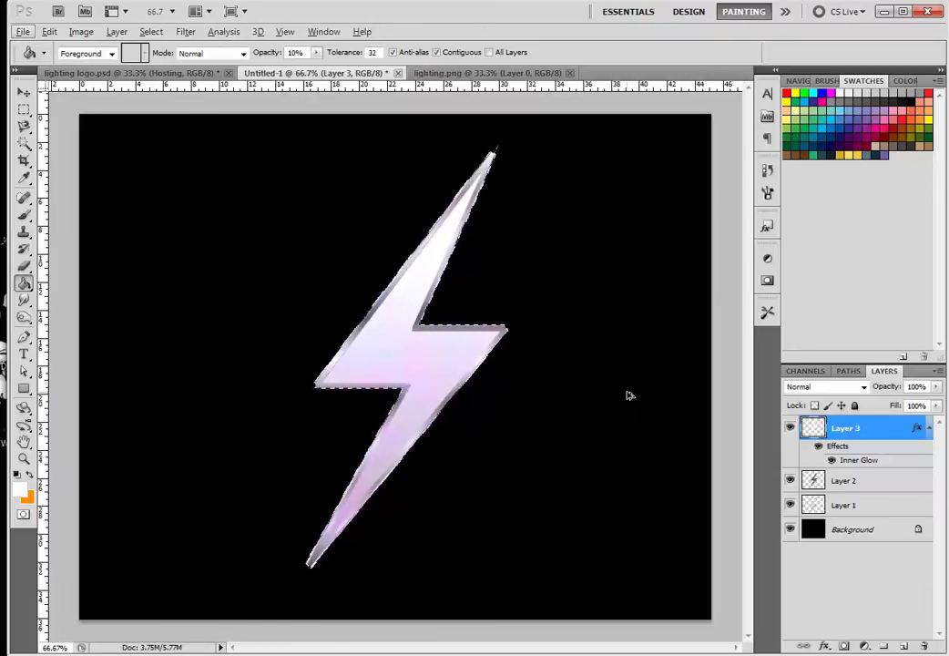
key(ctrl+bracketleft)
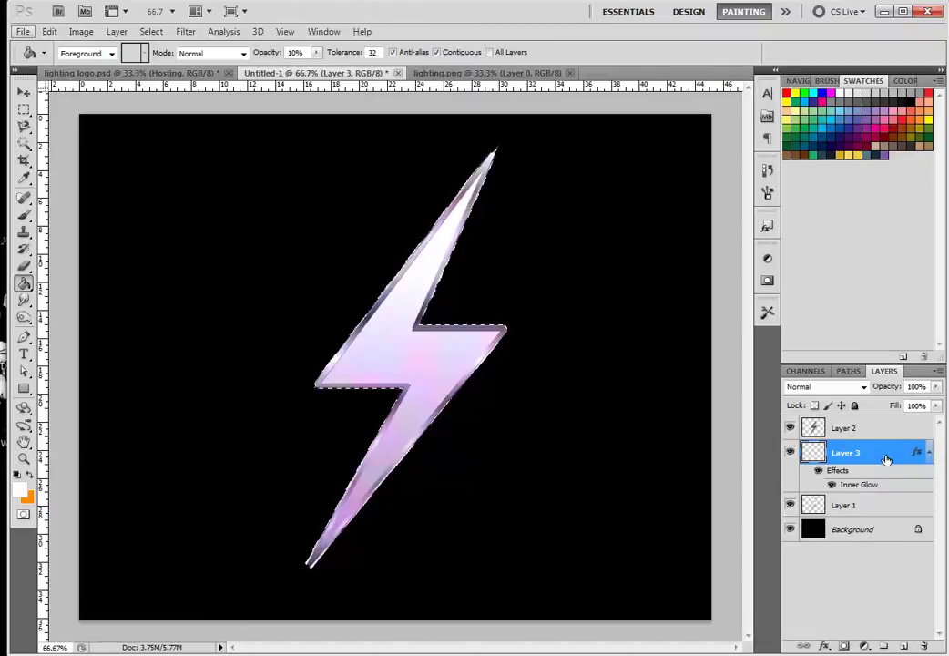
drag(886, 458, 879, 421)
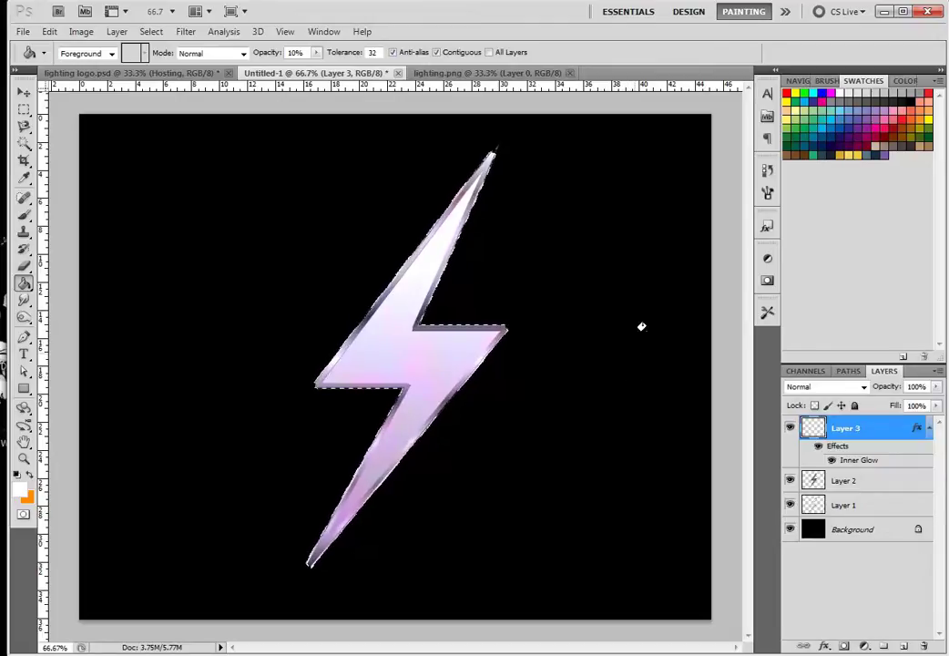
Step: Add an Outer Glow effect to Layer 1 and set its color to white (ffffff)
click(878, 507)
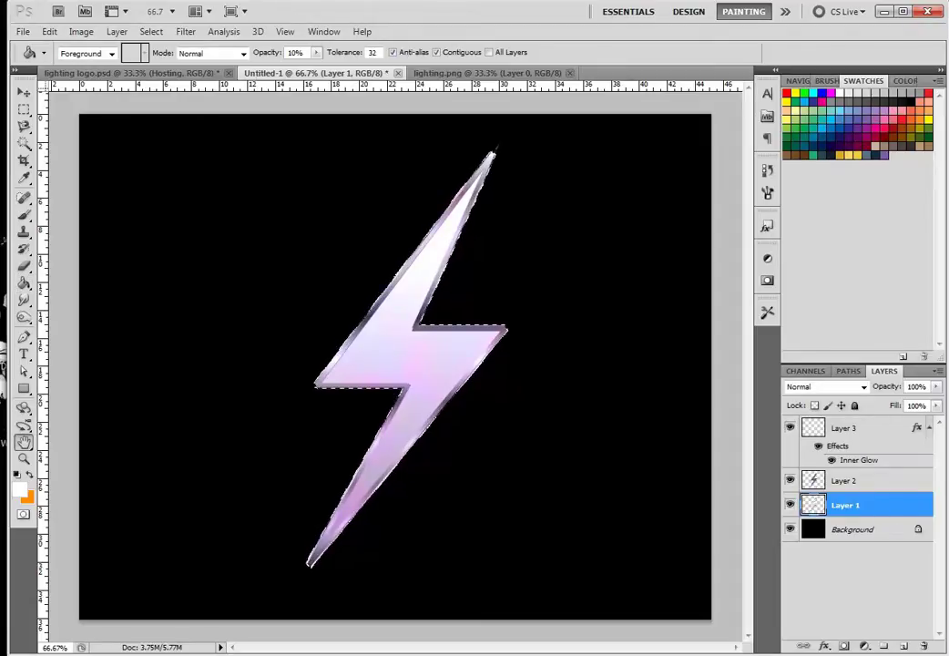
click(24, 442)
double_click(814, 504)
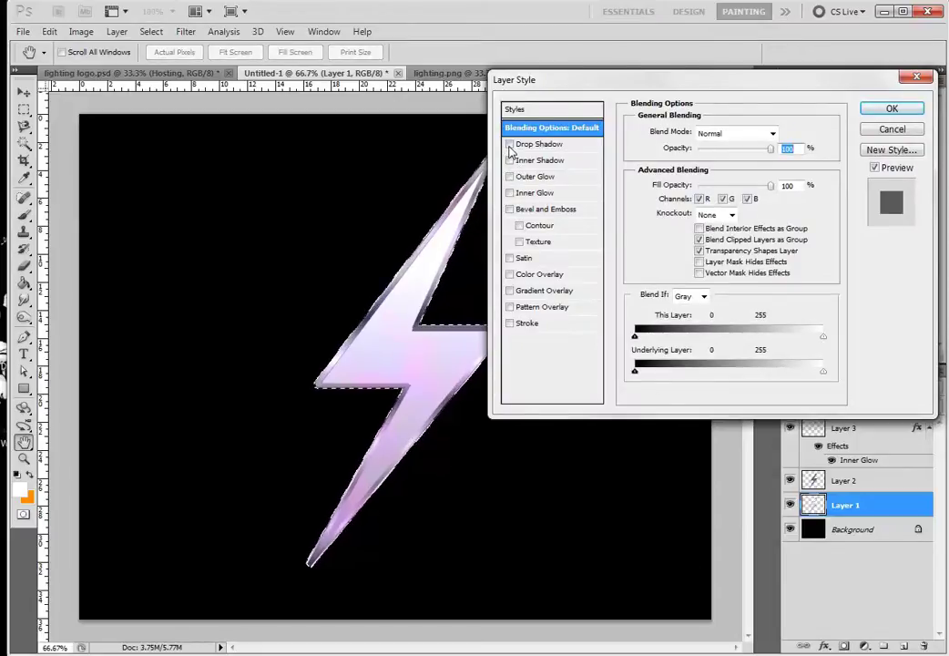
click(510, 177)
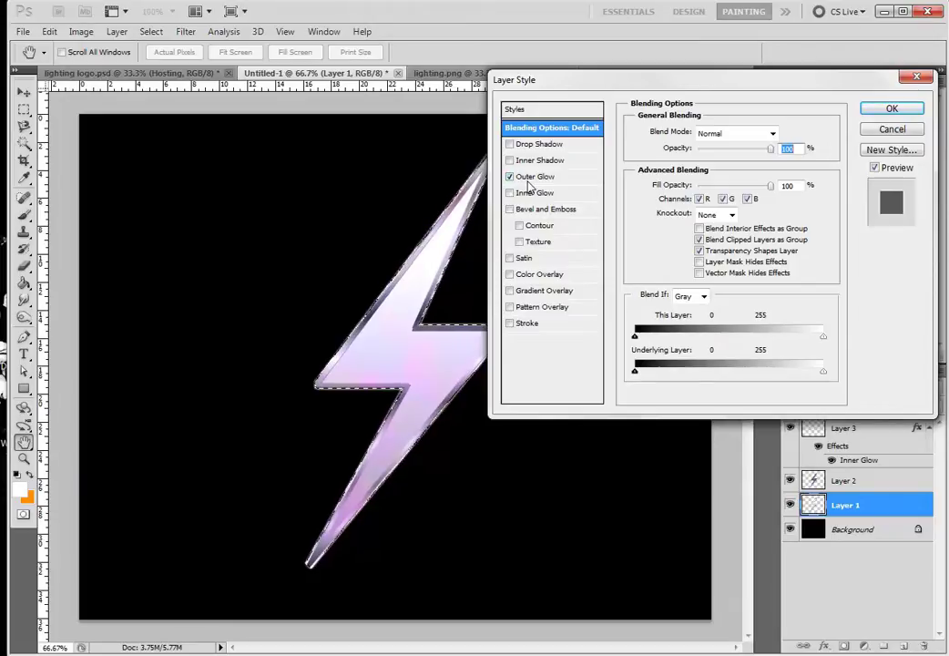
click(533, 177)
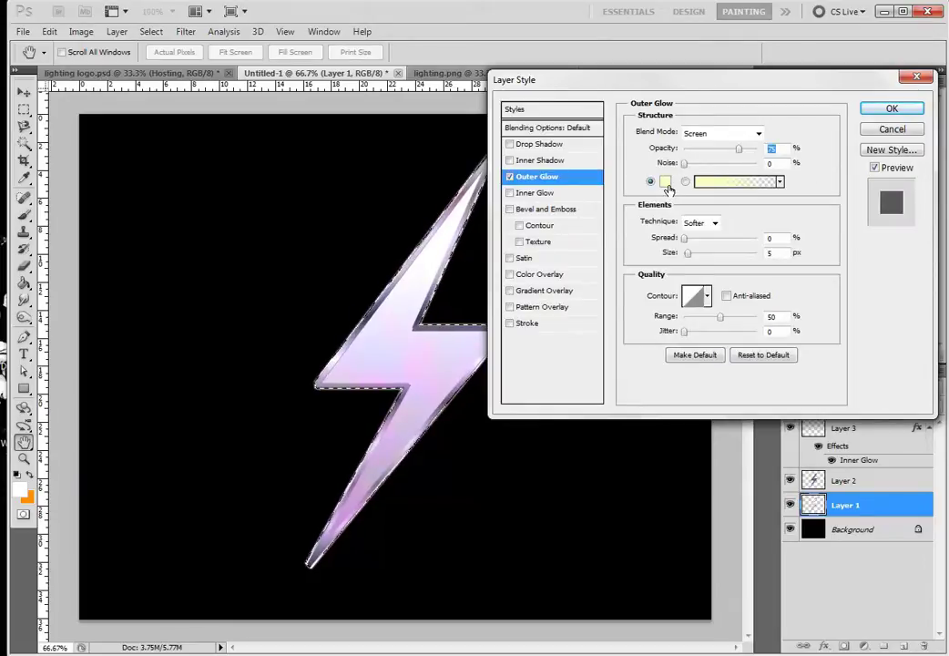
click(665, 182)
click(119, 186)
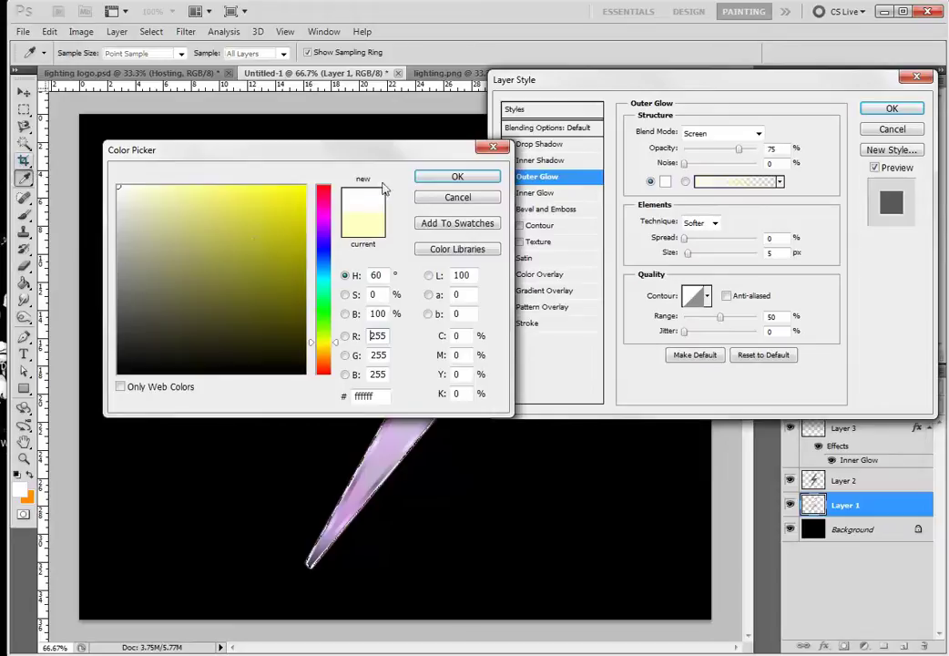
click(457, 177)
Step: Set the Outer Glow's blend mode to Normal and its size to 103 px
click(720, 134)
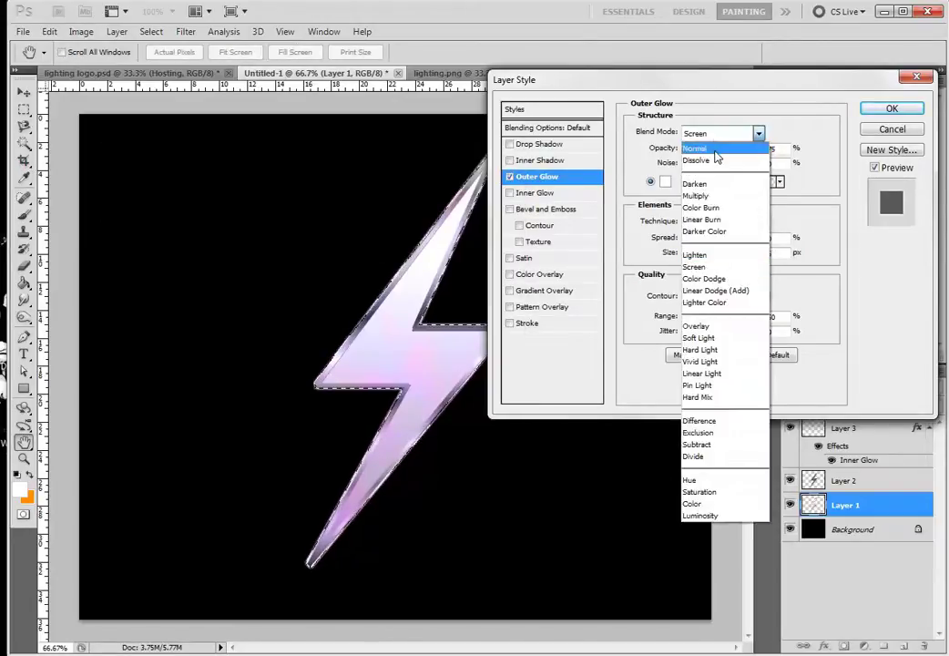
click(715, 150)
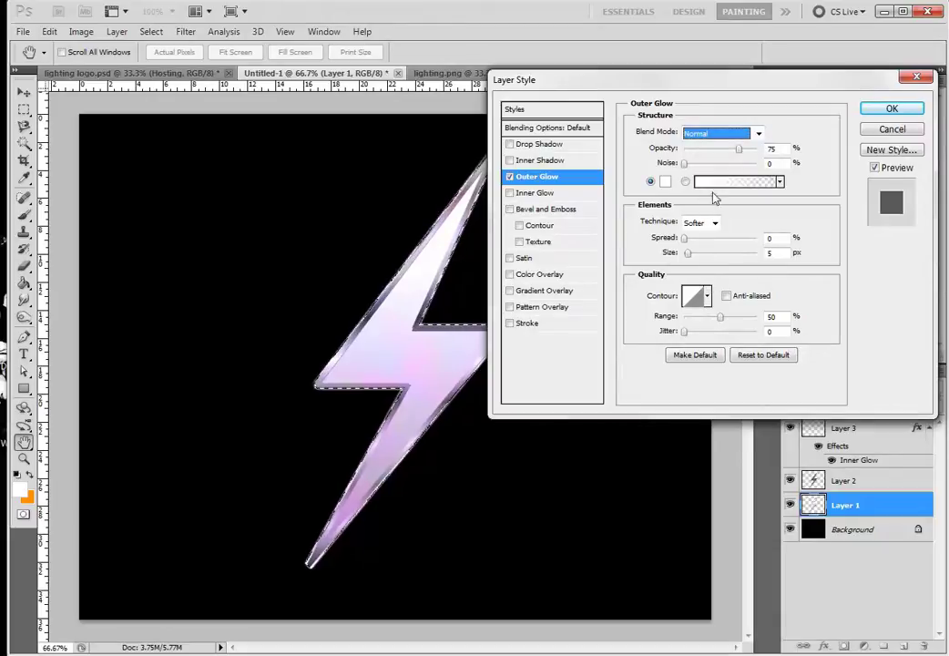
drag(688, 255, 716, 256)
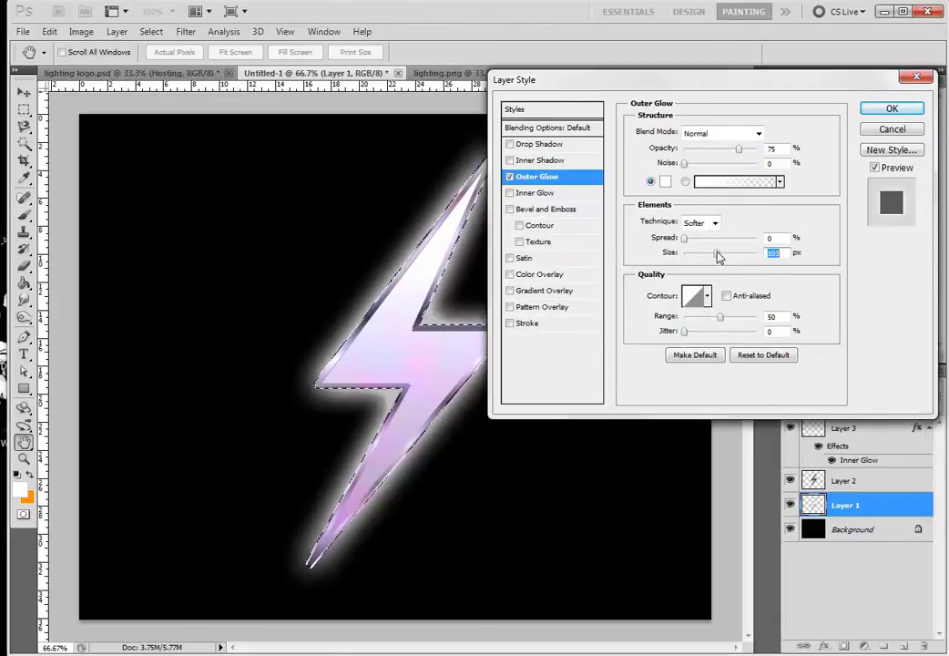
Step: Try several other contour shapes for Layer 1's Outer Glow, and restore the linear contour
click(709, 297)
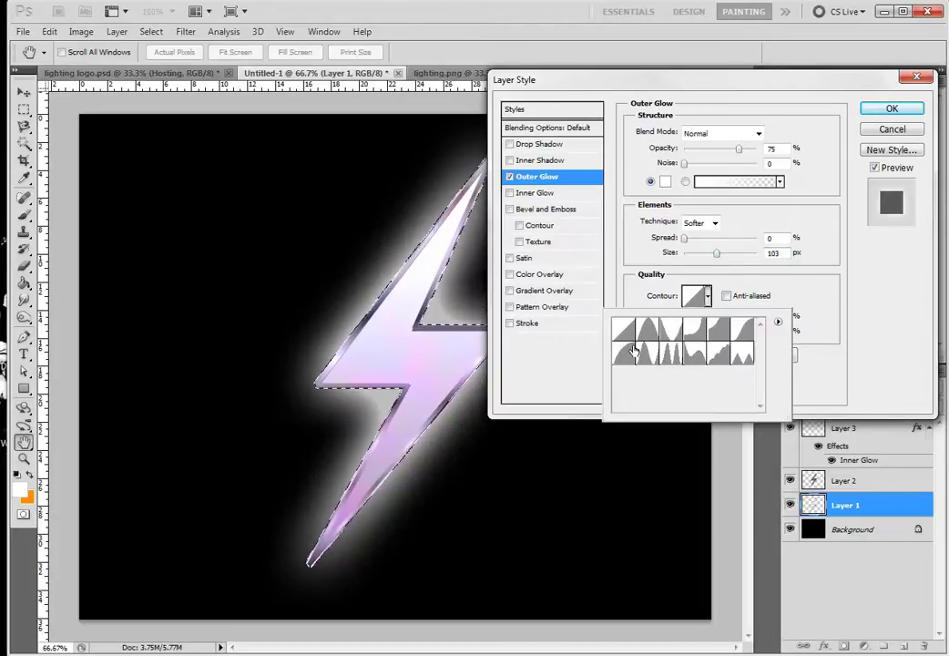
click(740, 332)
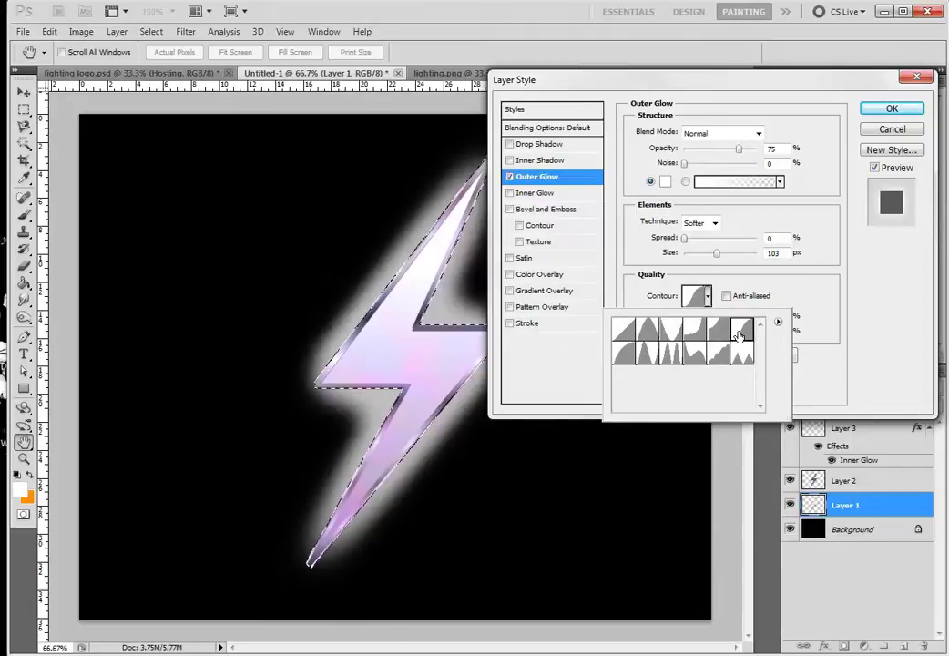
click(625, 356)
click(625, 333)
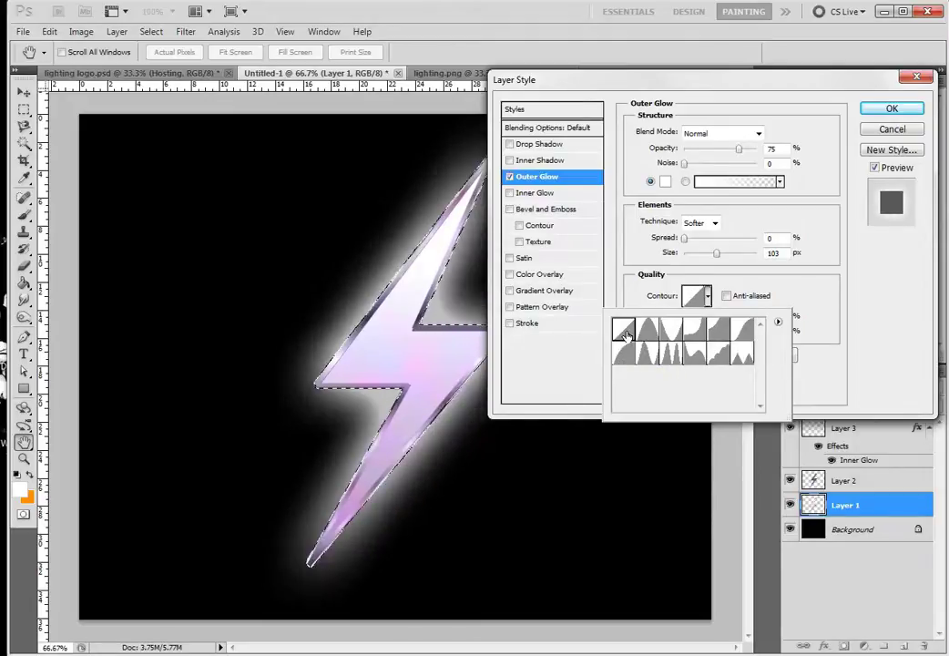
click(671, 329)
click(702, 336)
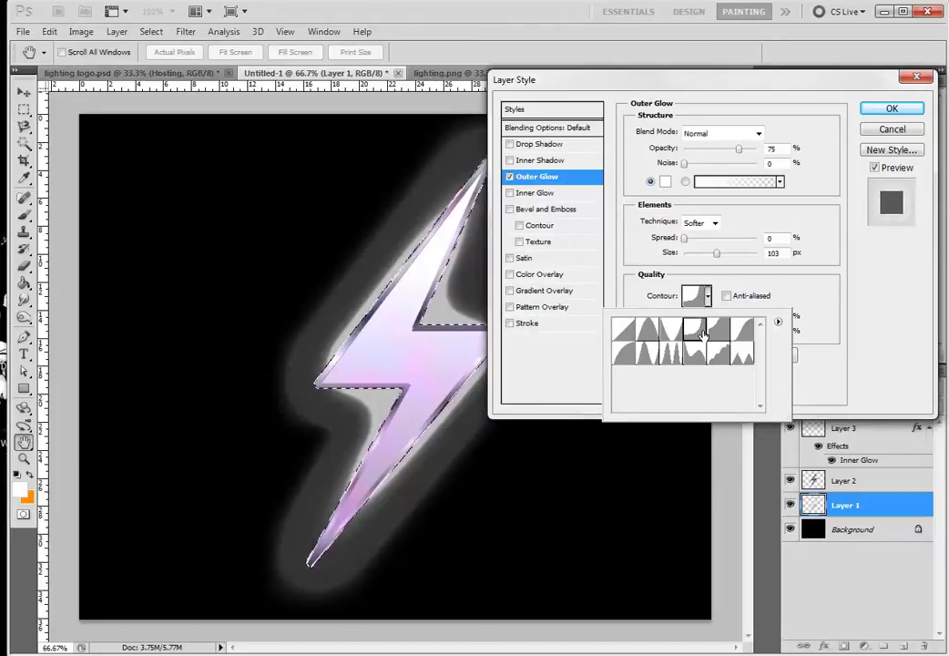
click(623, 357)
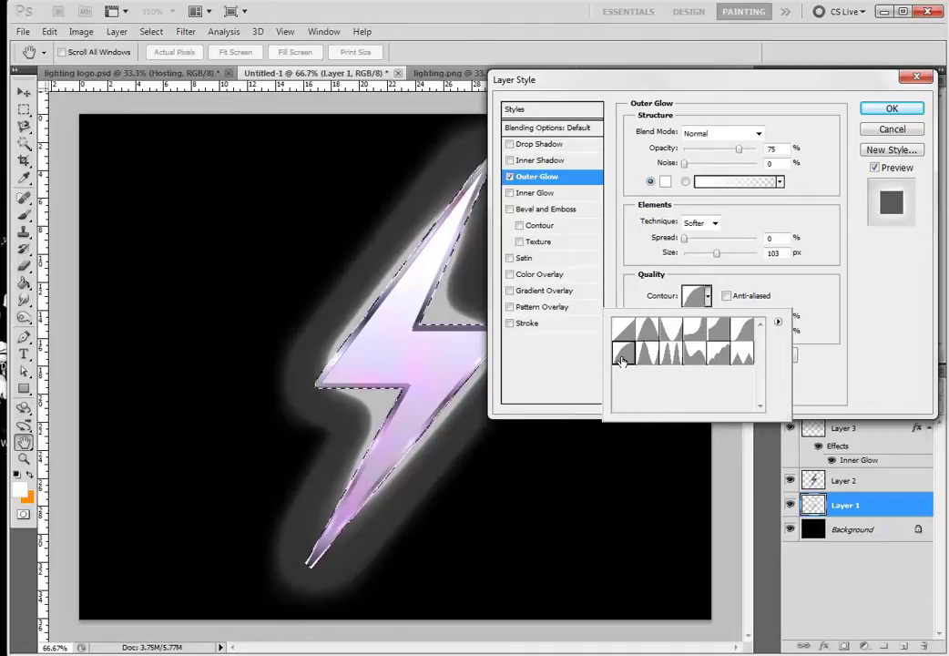
click(624, 330)
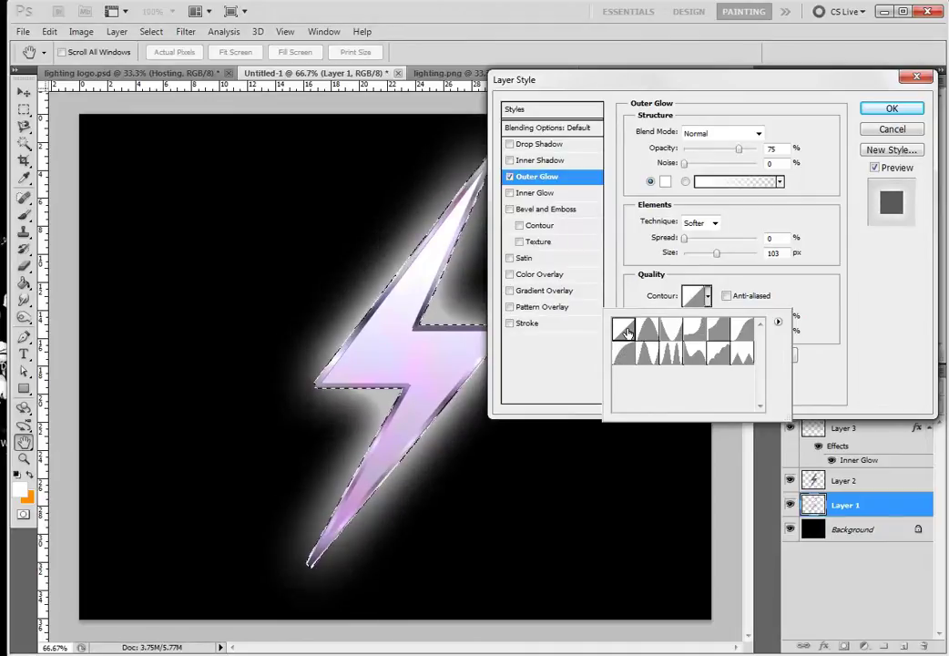
Step: Set the Outer Glow's size to 51 px and apply the layer style to Layer 1
click(683, 238)
drag(683, 239, 703, 260)
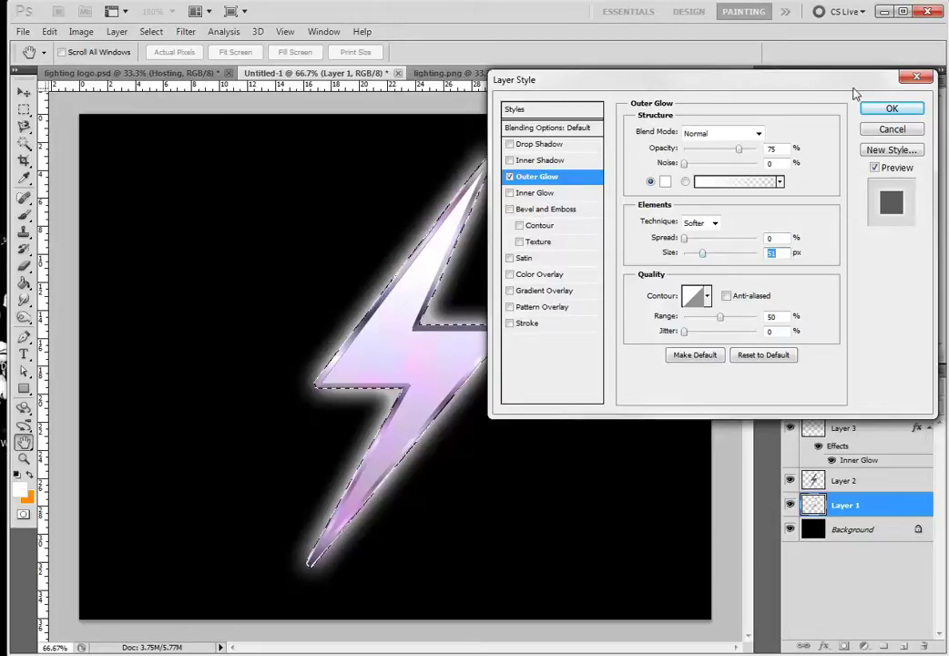
click(890, 110)
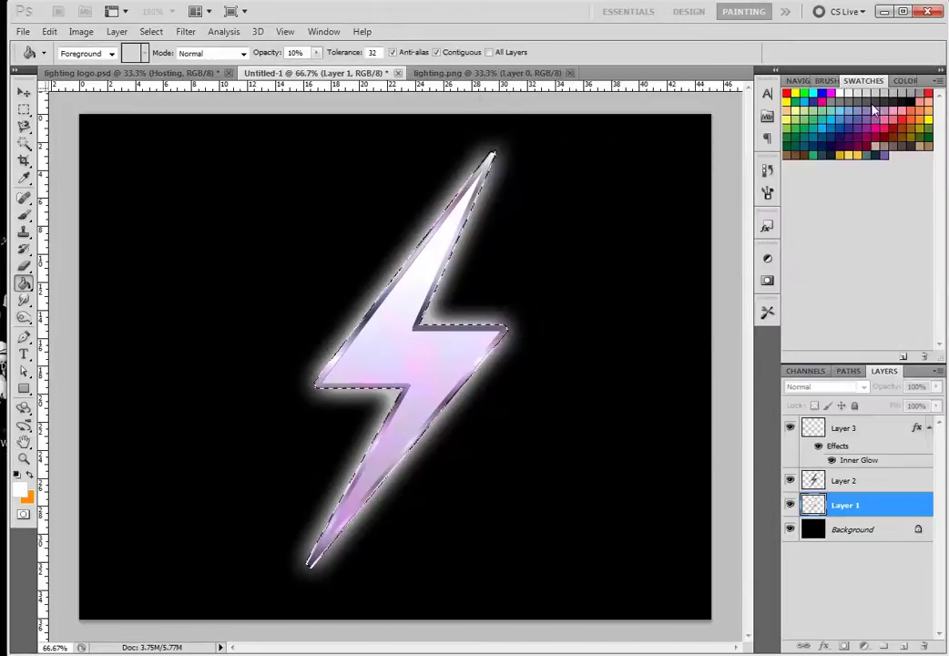
Step: Set Layer 3's Inner Glow to Normal blend mode with a size of about 9 px, and apply it
click(882, 463)
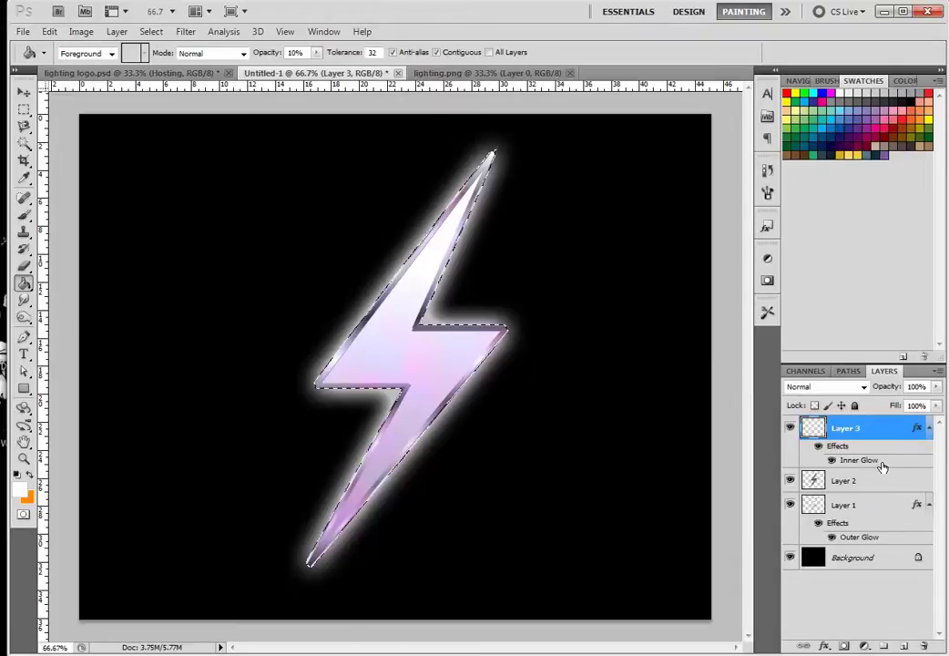
double_click(882, 463)
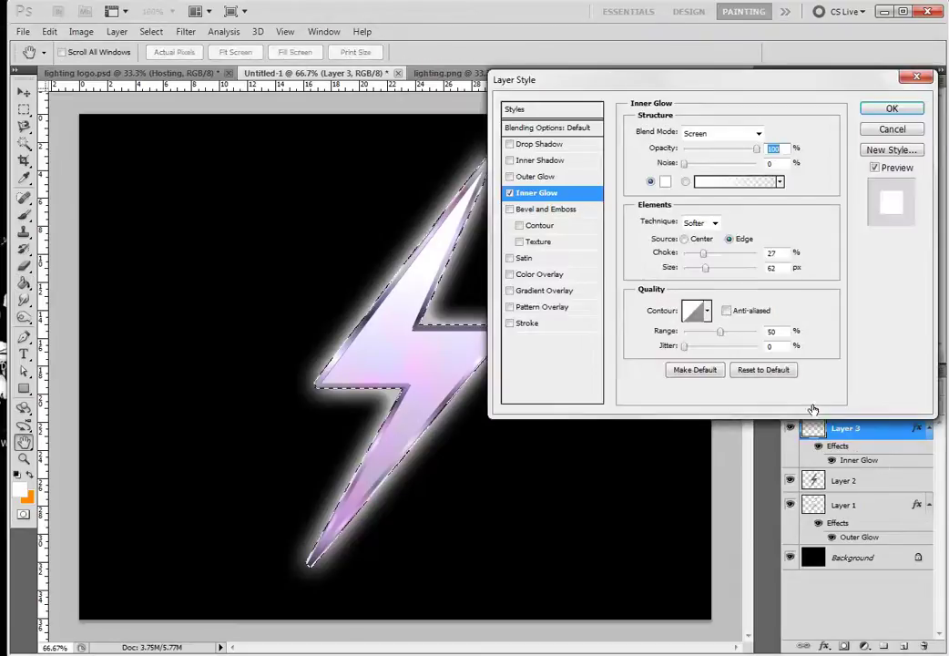
click(728, 134)
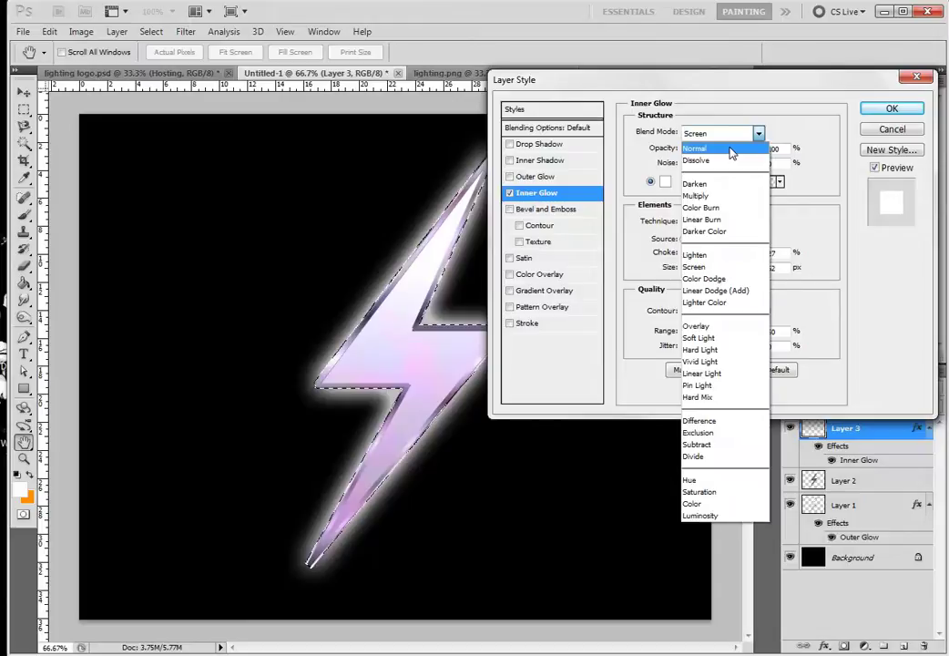
click(730, 151)
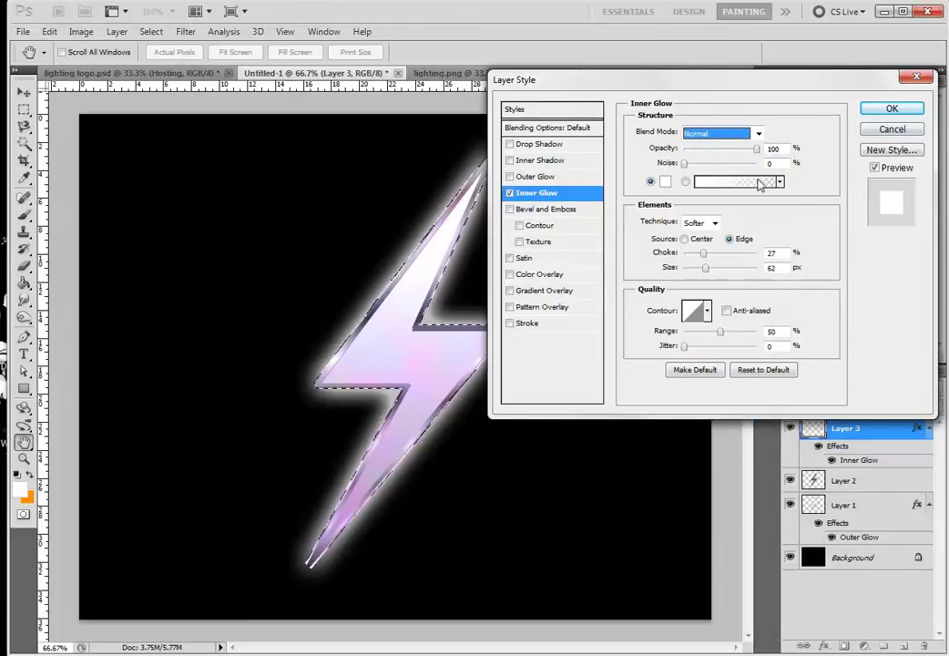
mouse_move(703, 266)
mouse_down()
mouse_move(670, 269)
mouse_move(690, 269)
mouse_up()
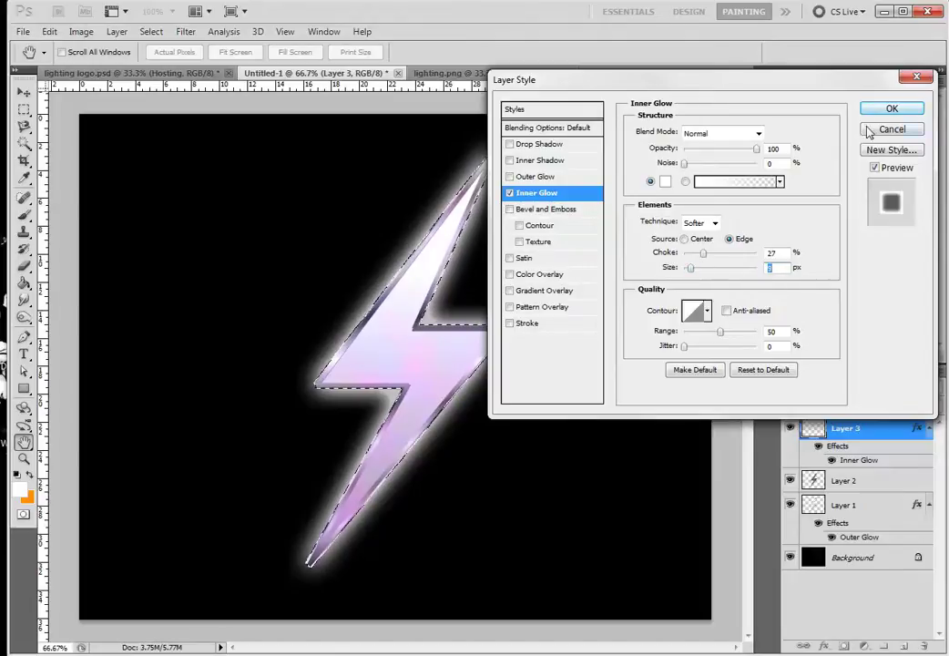
key(Return)
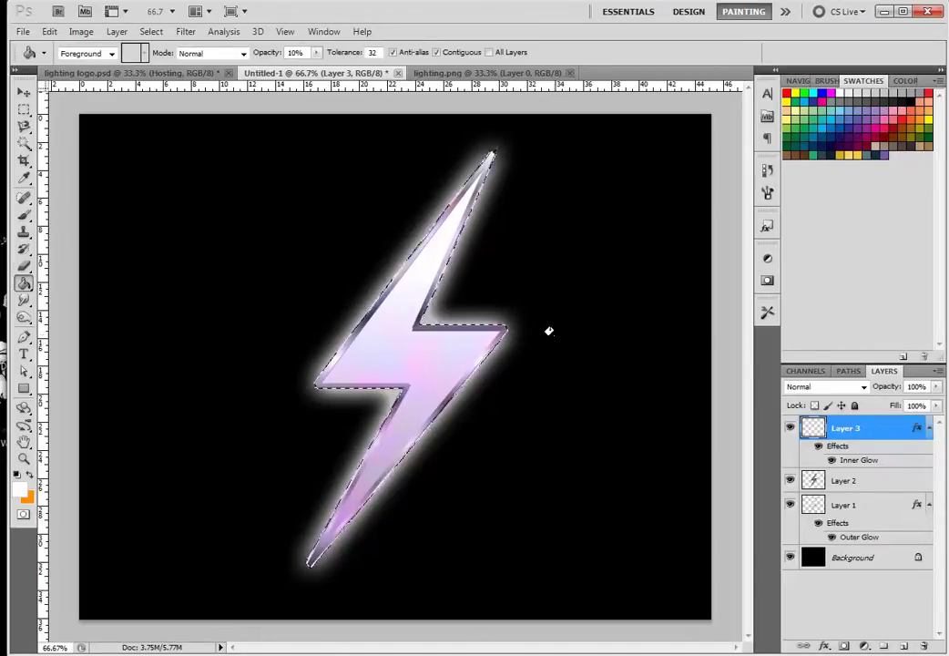
Step: Draw thin white five-pointed sparkles on the bolt's right corner and lower tip with the Polygon Tool
click(25, 390)
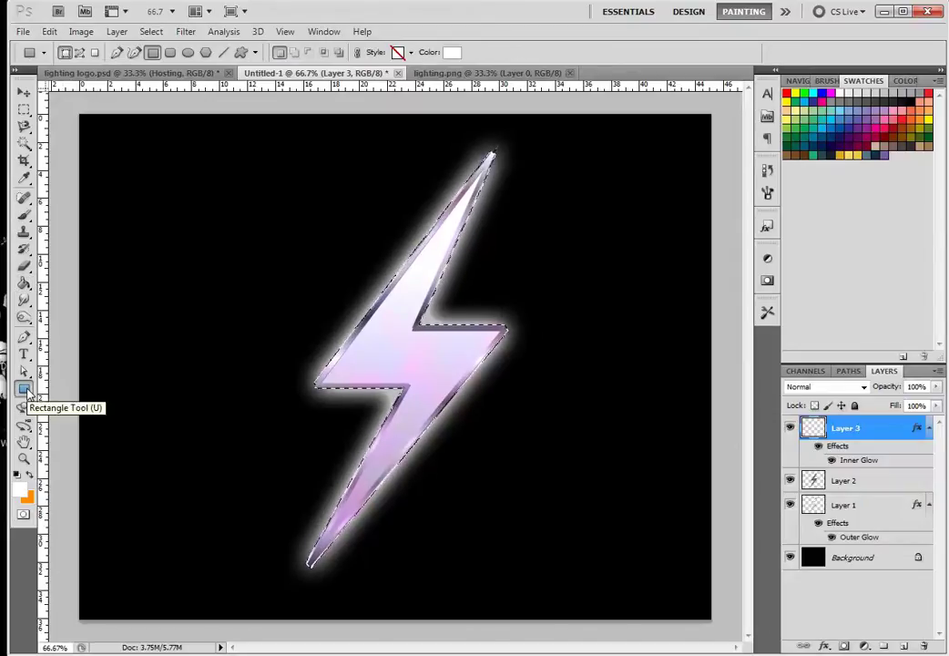
click(26, 389)
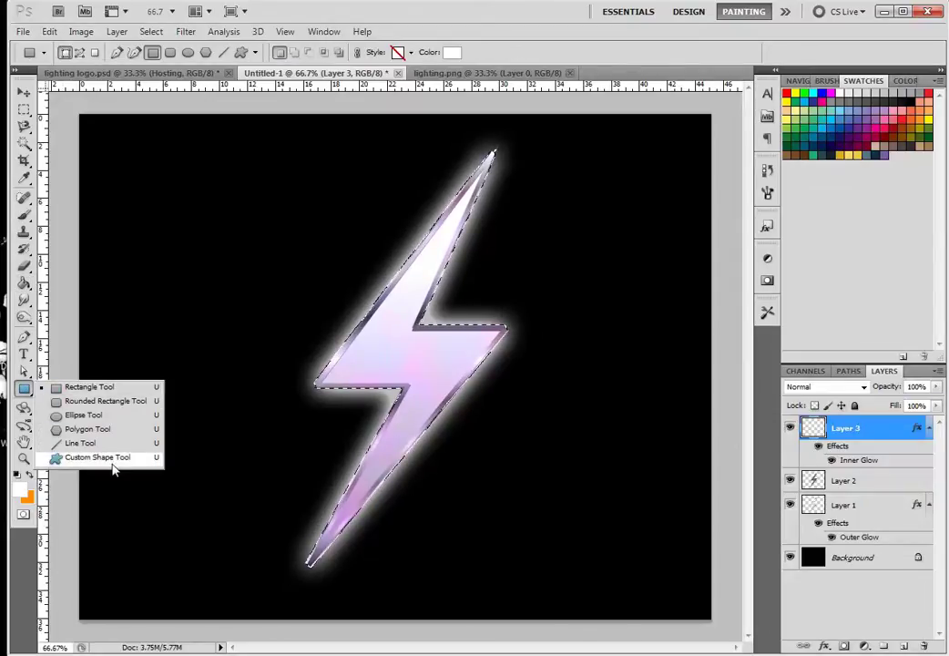
click(91, 429)
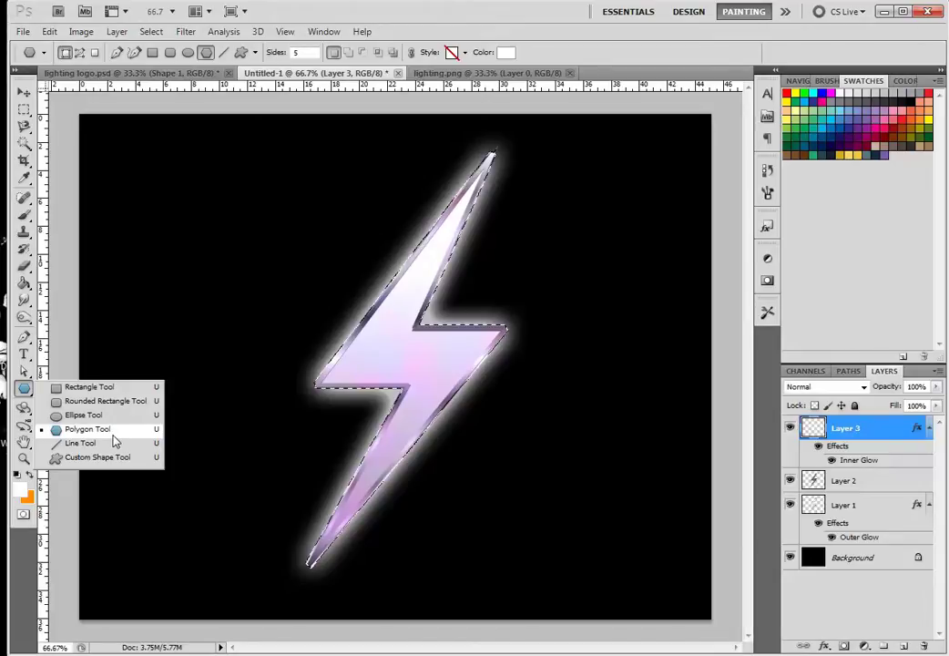
key(Escape)
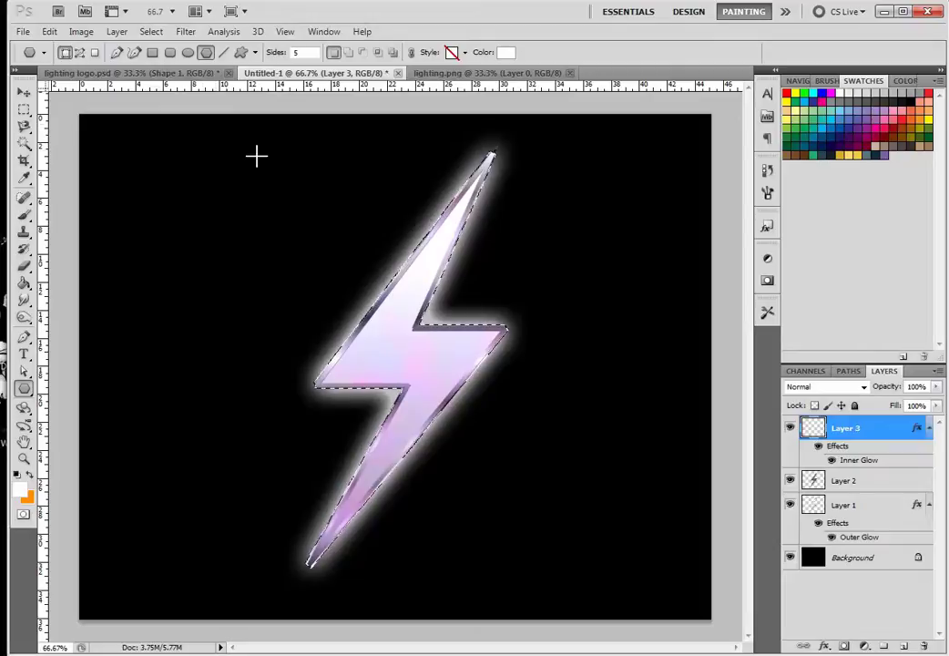
click(270, 54)
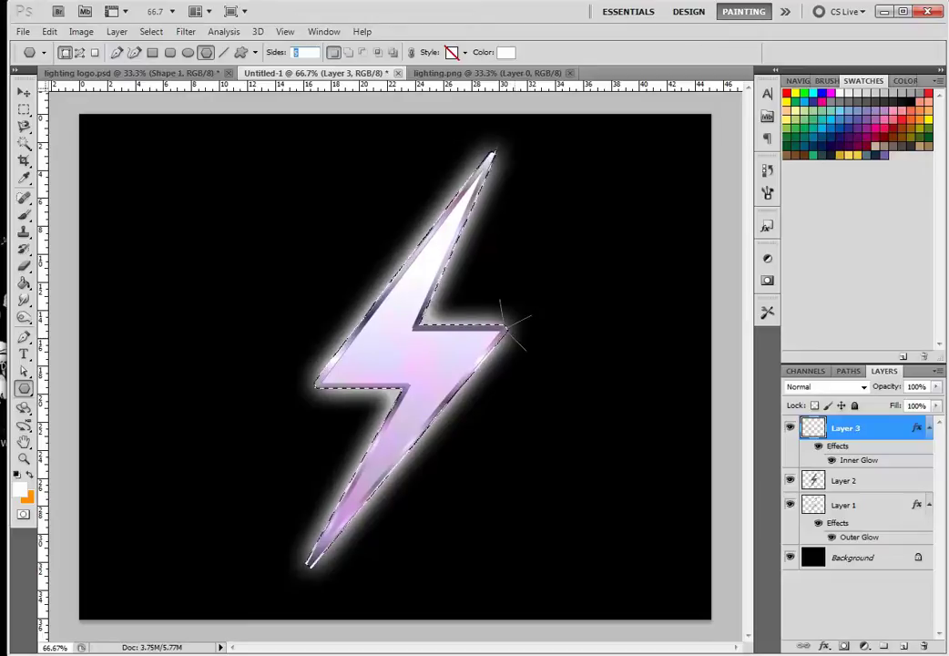
click(593, 401)
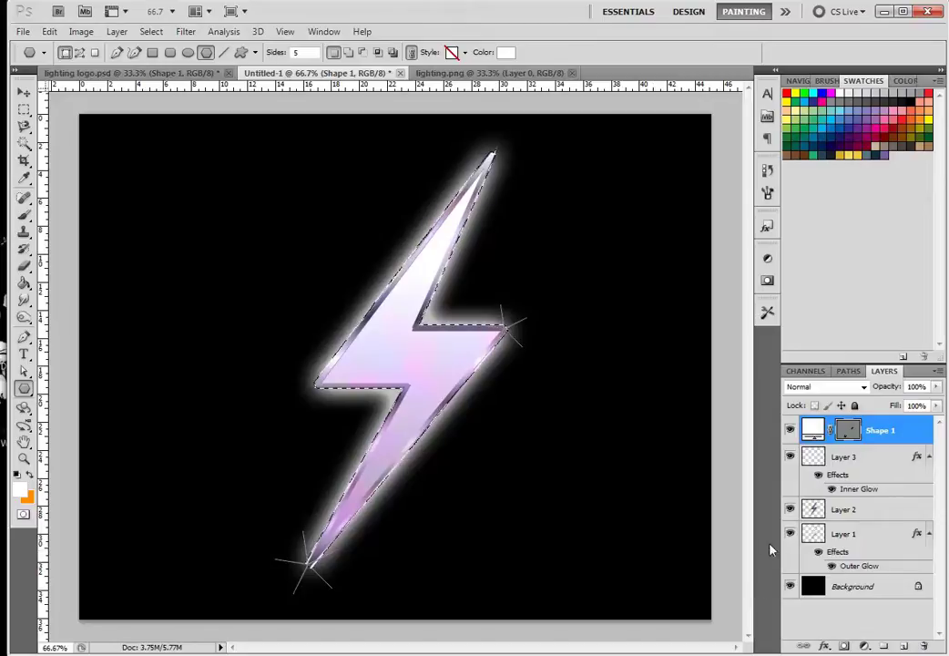
Step: Add a new layer above the sparkle shapes and clear the bolt-shaped selection
click(902, 646)
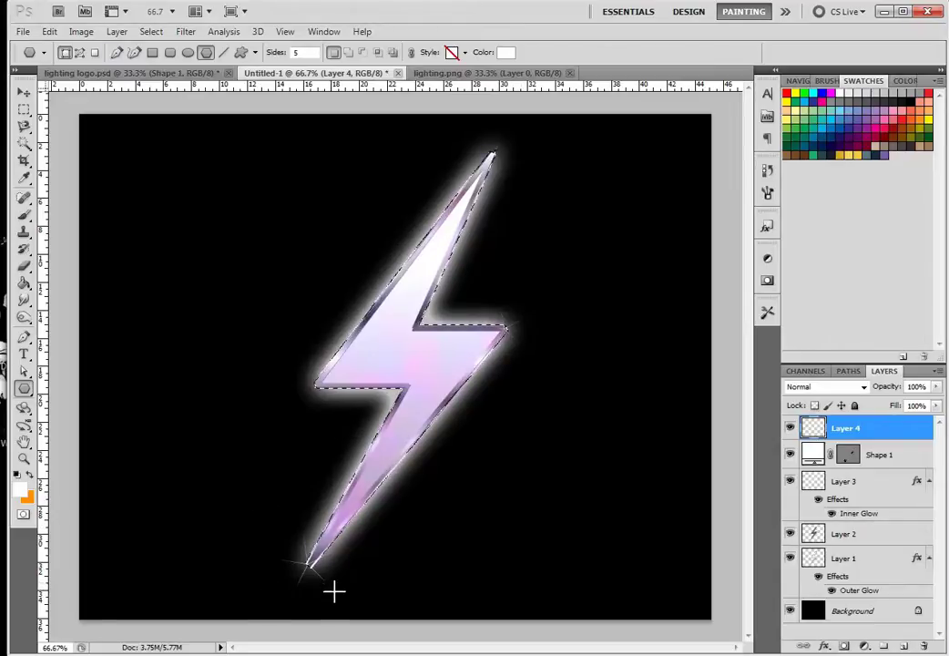
click(150, 38)
click(164, 59)
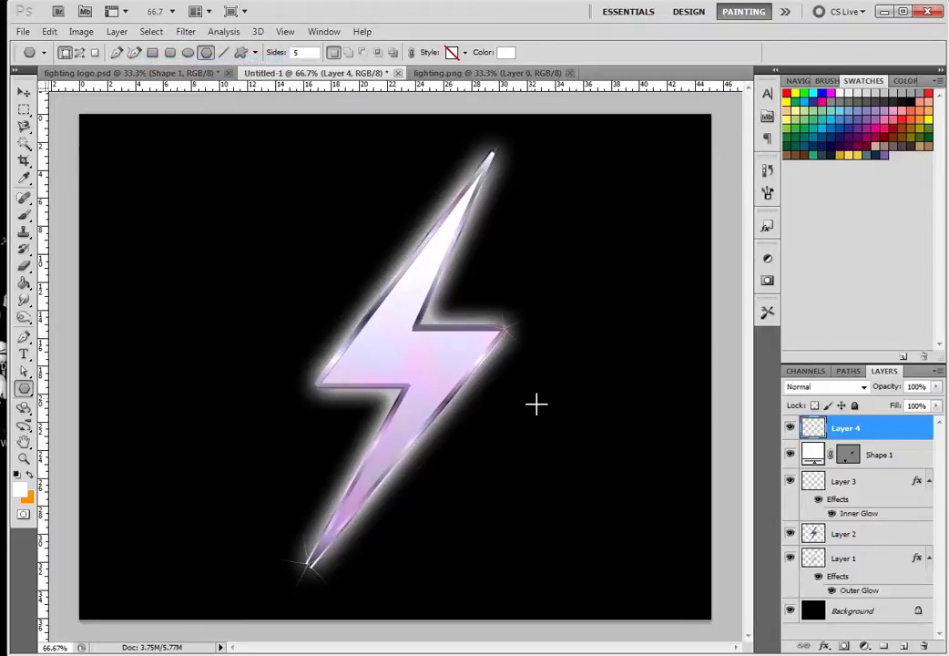
Step: Dab a white glint on the sparkle at the bolt's right corner with a soft 24 px brush
click(24, 216)
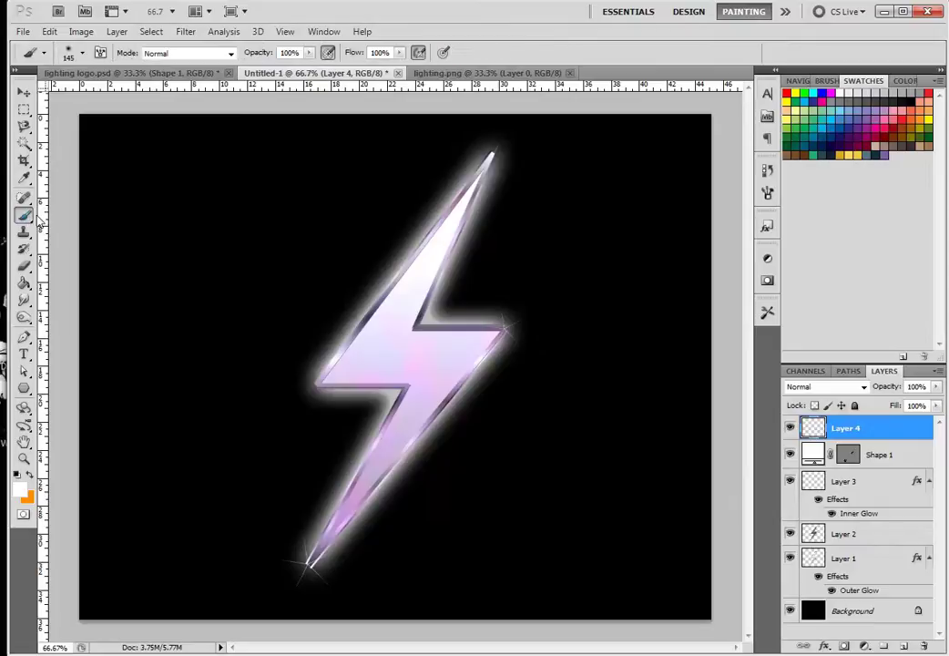
click(83, 53)
scroll(279, 201, down, 2)
scroll(279, 201, down, 3)
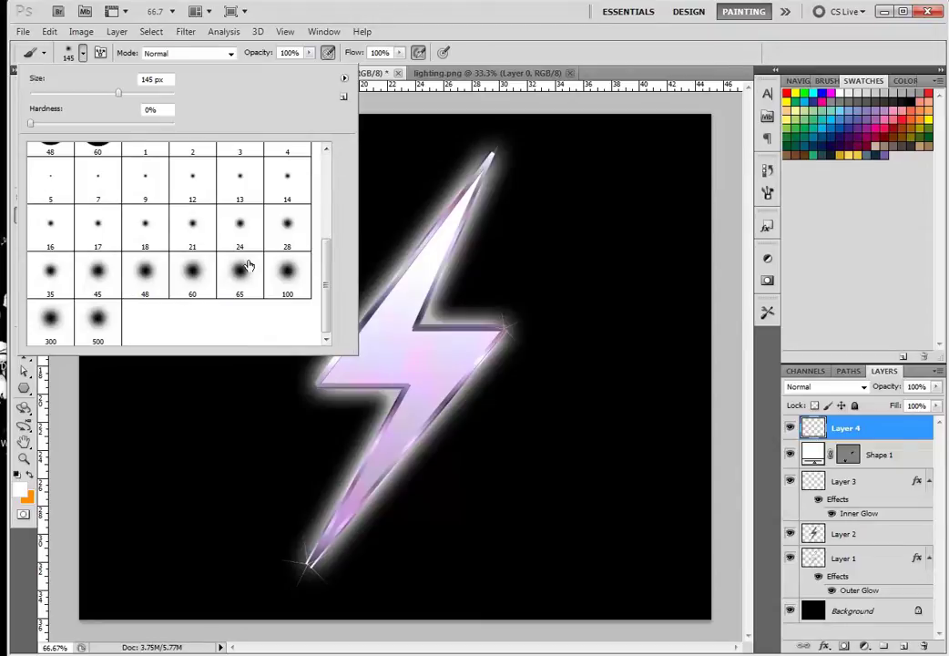
click(239, 222)
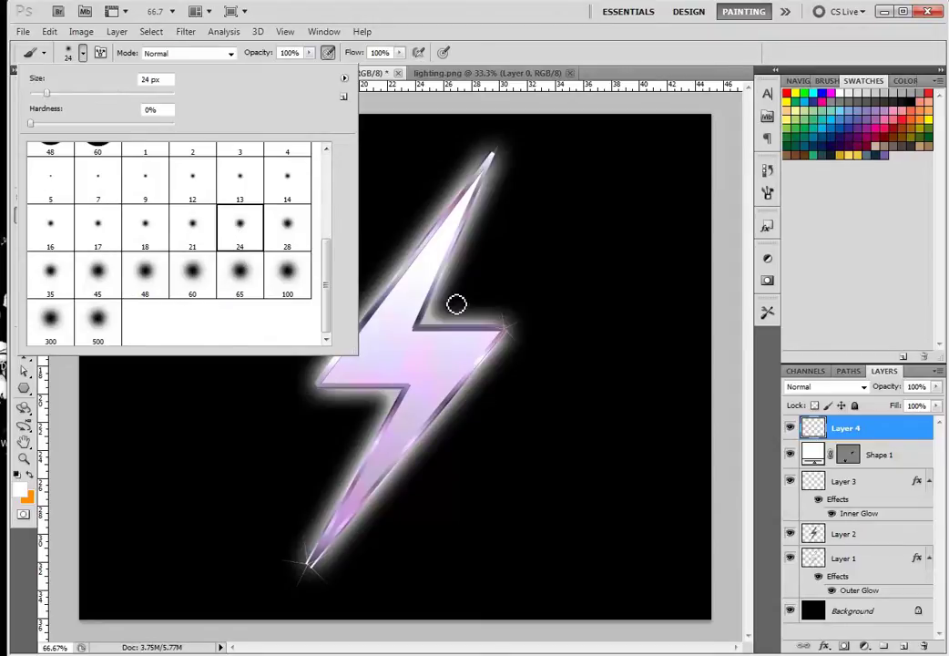
click(509, 335)
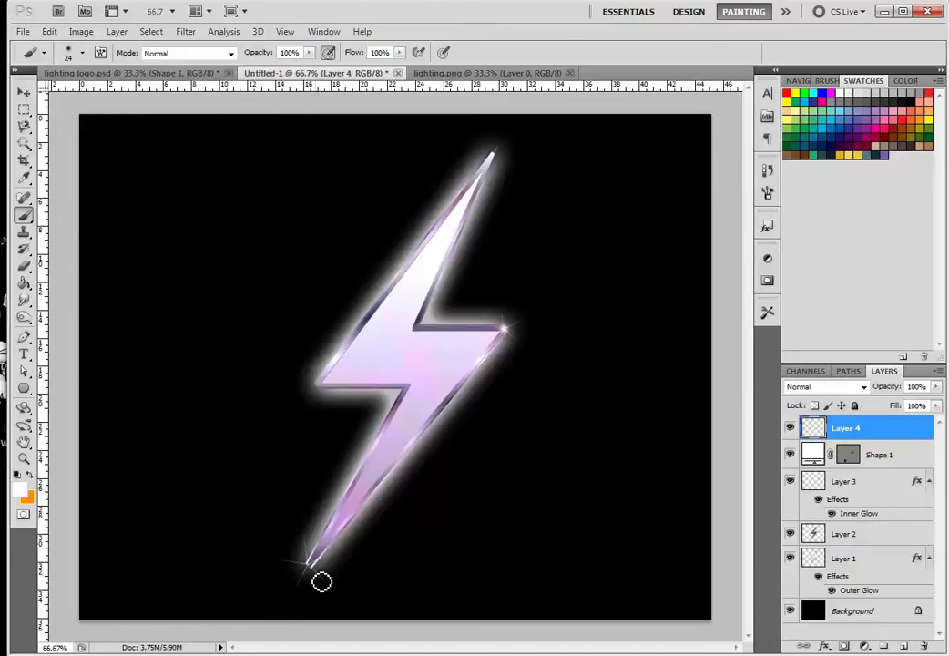
Step: Dab a white glint on the sparkle at the bolt's lower tip with a soft 28 px brush
click(83, 56)
click(284, 235)
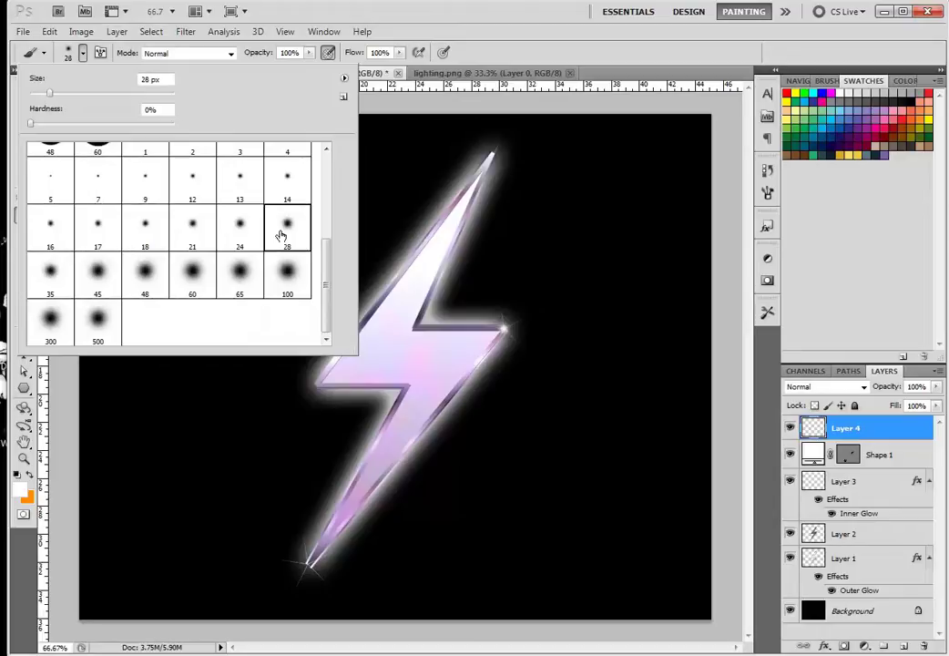
click(313, 569)
click(310, 566)
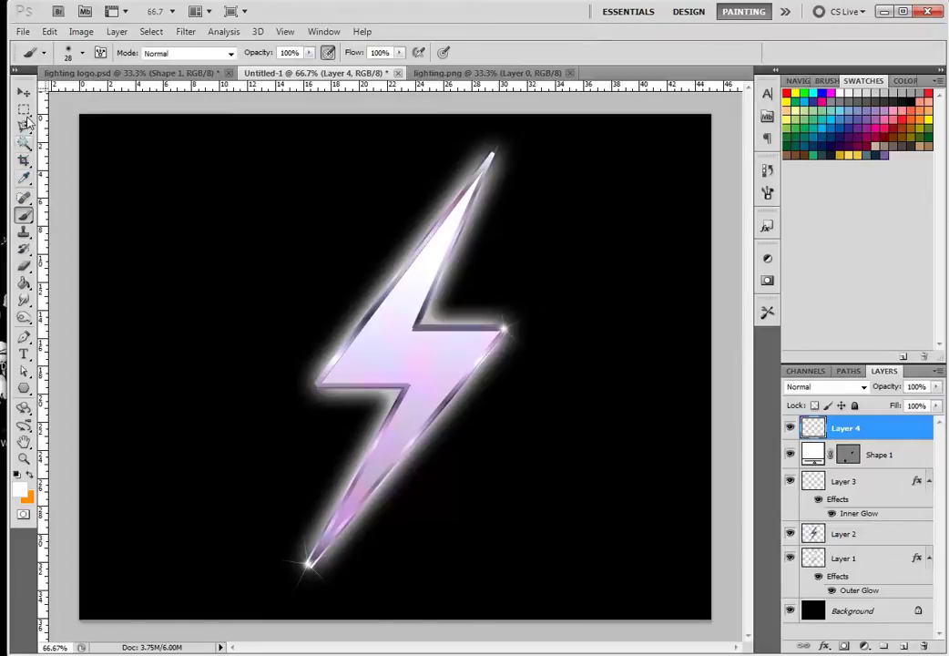
Step: Create a text box across the middle of the bolt and enter the text "Lighting"
click(24, 353)
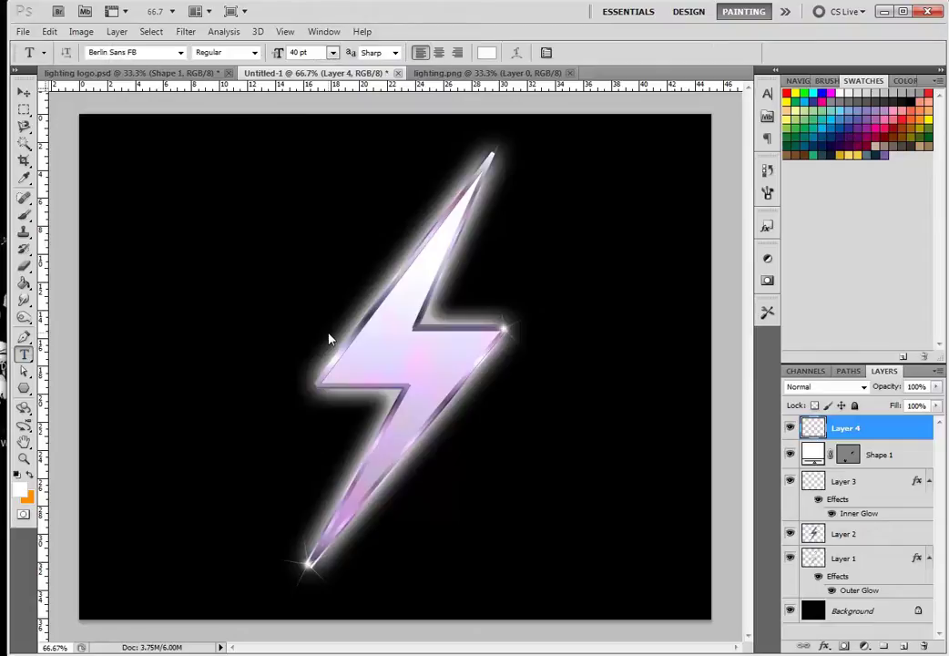
drag(307, 295, 624, 425)
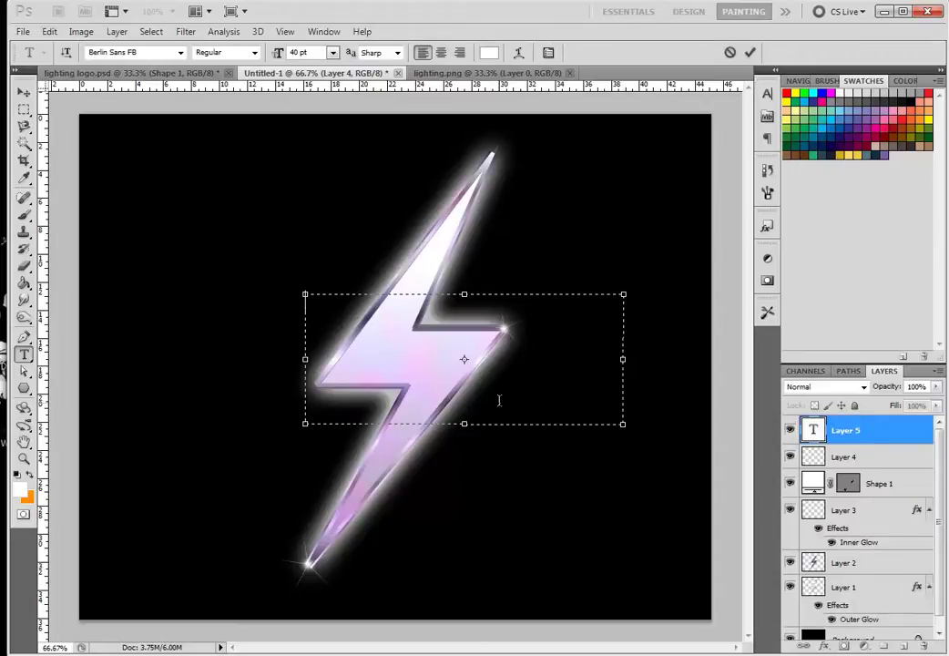
text(Lighting)
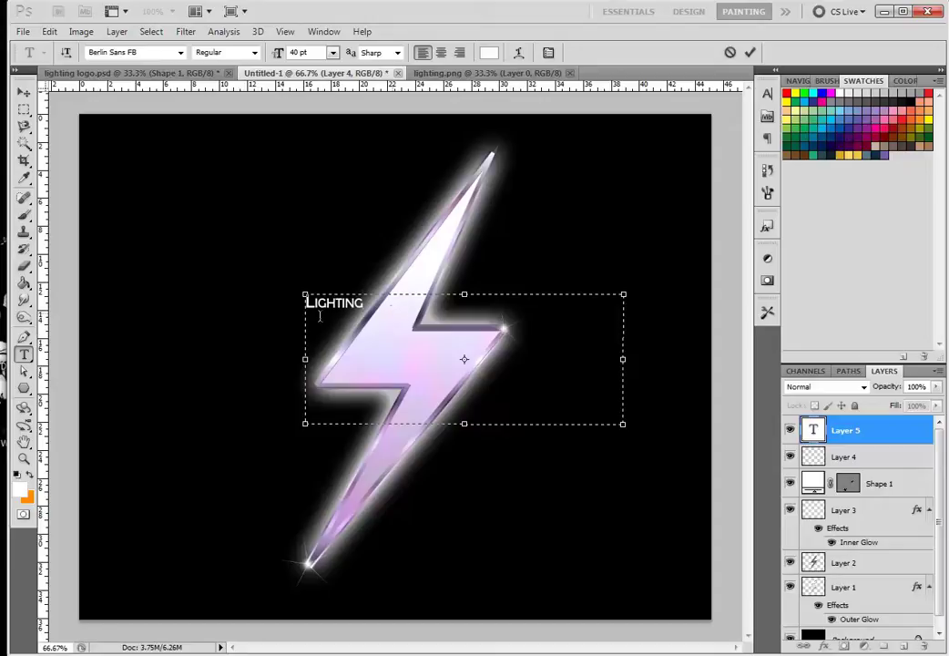
Step: Select all of the "Lighting" text and enlarge its font size to 146 pt
key(ctrl+a)
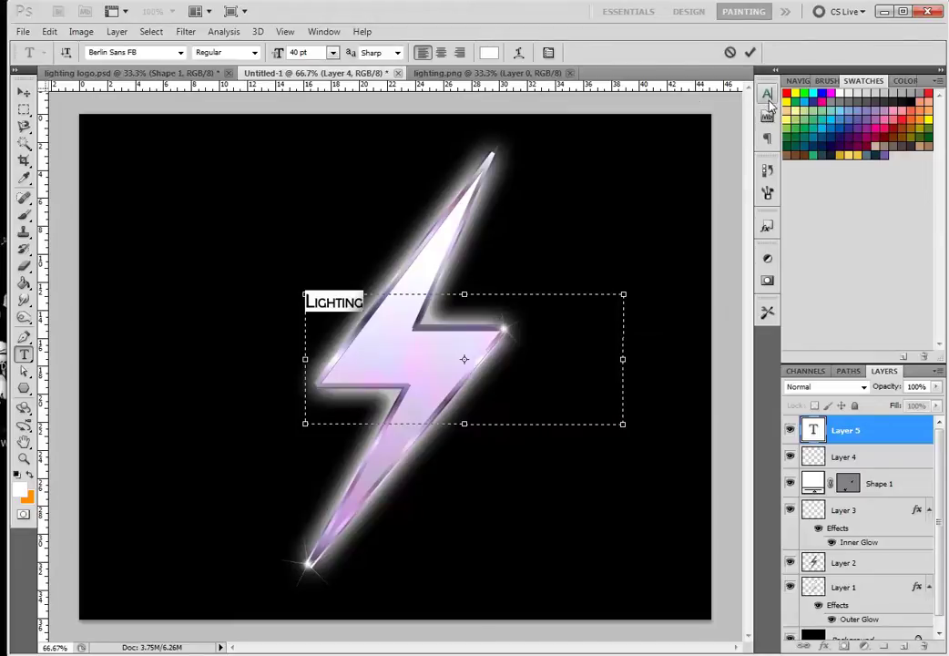
click(324, 31)
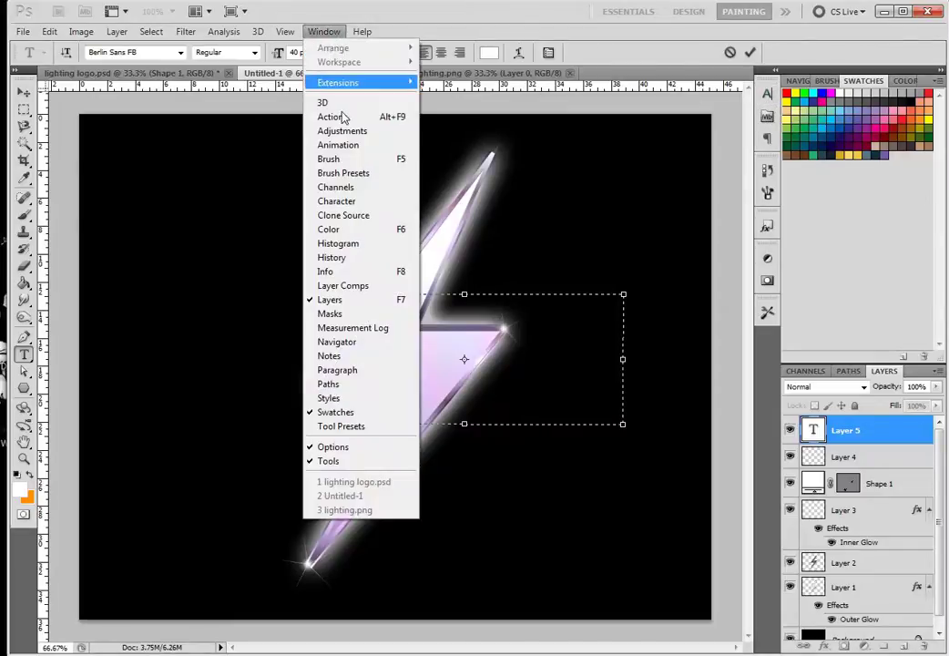
click(386, 201)
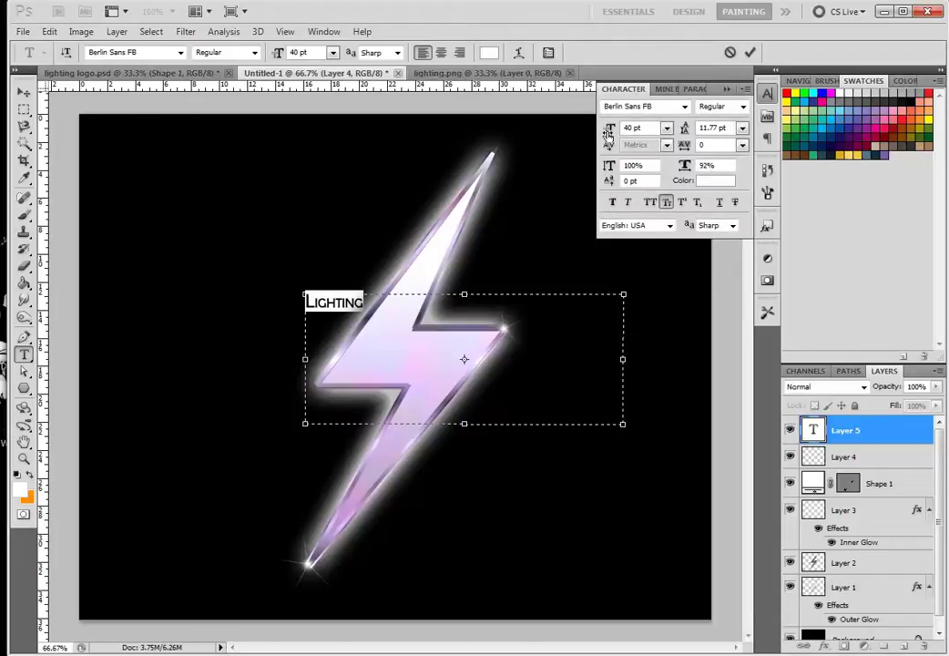
click(667, 128)
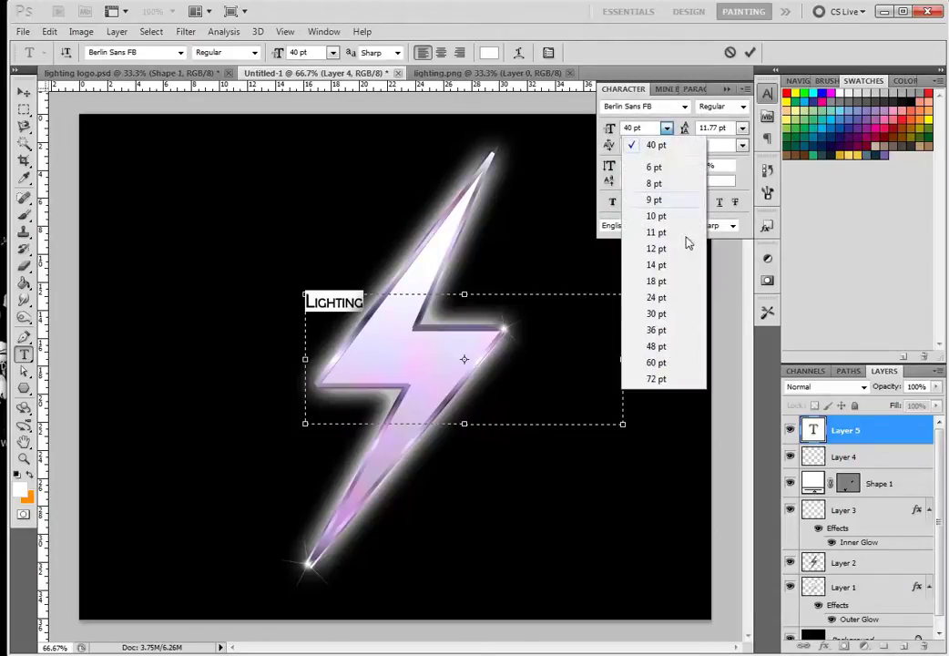
click(670, 363)
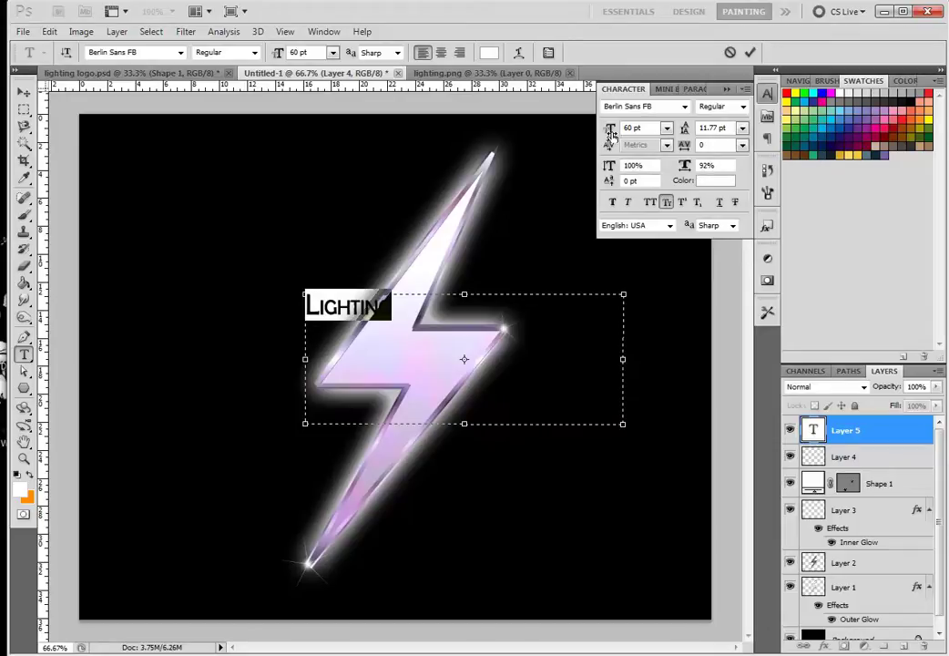
drag(610, 133, 665, 128)
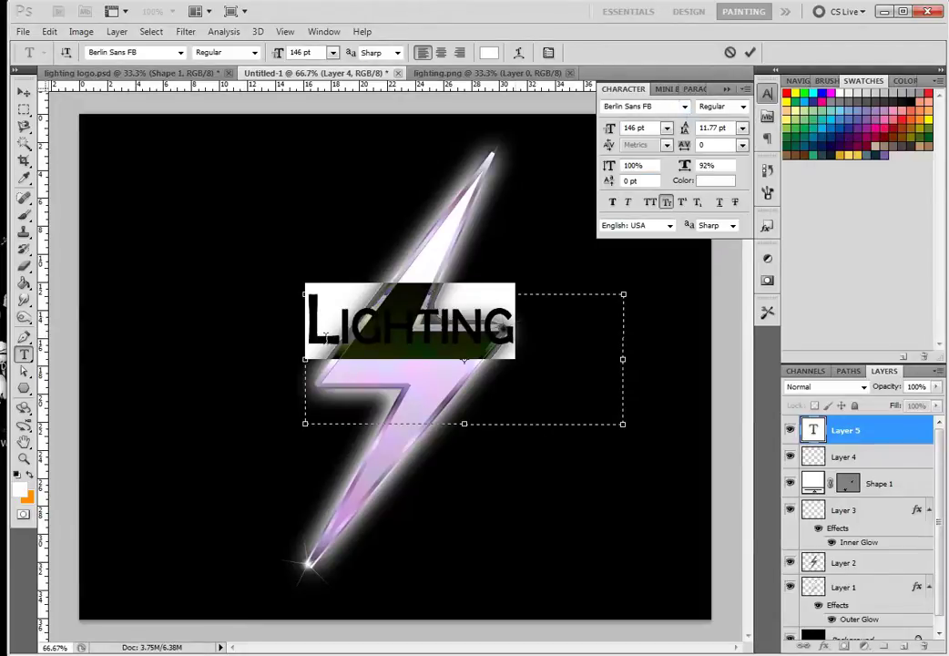
Step: Compare the "Lighting" text in regular case and all caps, ending back on small caps
click(670, 208)
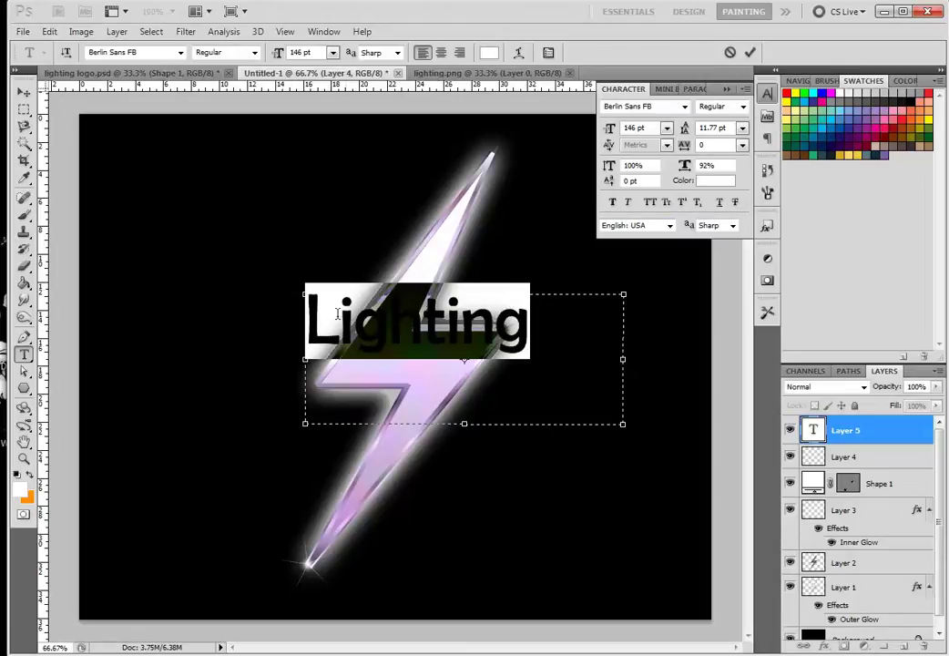
click(666, 202)
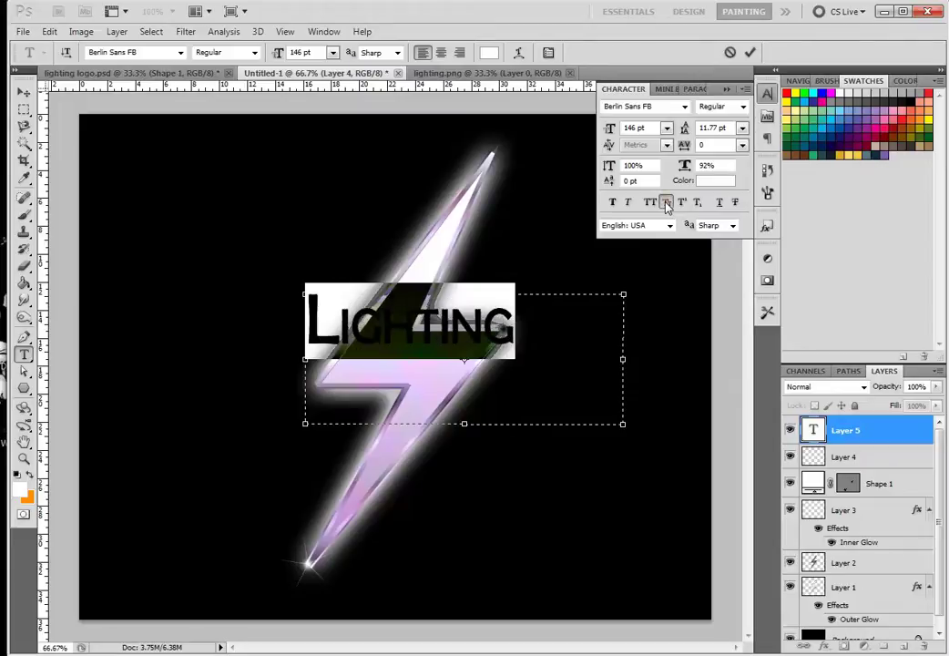
click(649, 202)
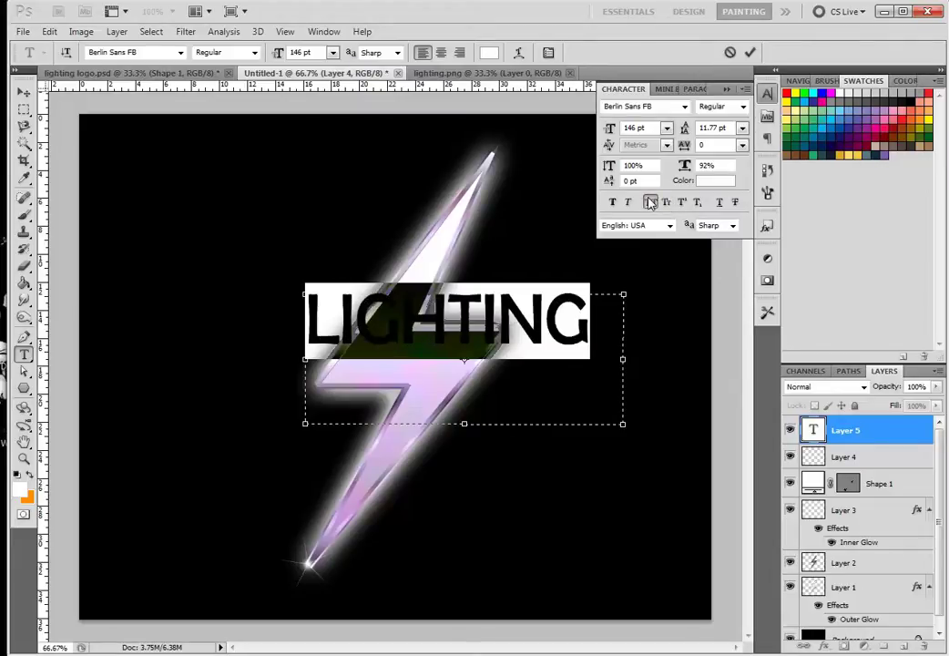
click(667, 203)
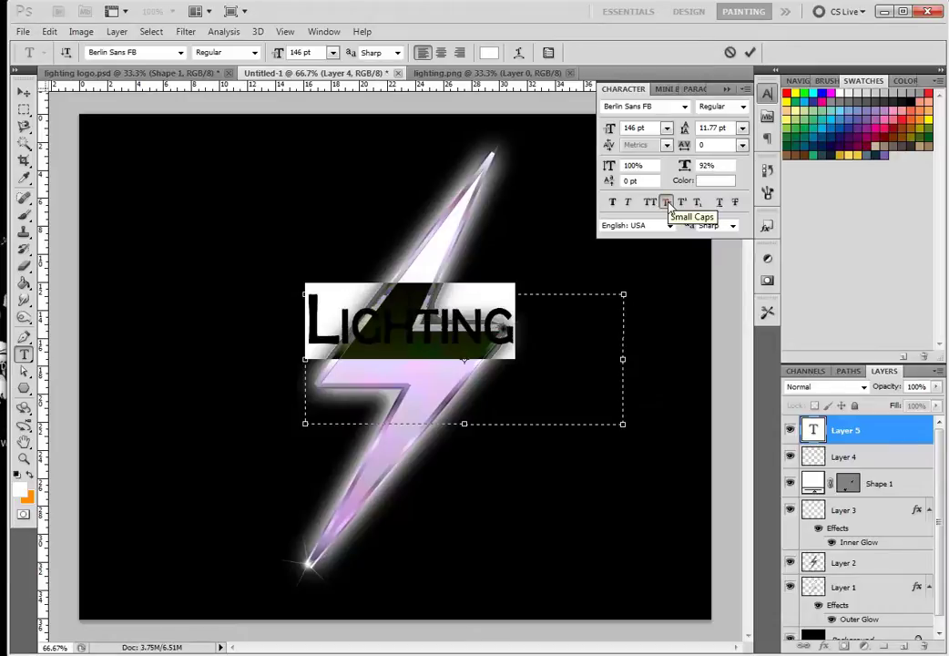
Step: Browse the font list and try Conduit 2 BRK on the "Lighting" text
click(685, 106)
scroll(686, 186, up, 8)
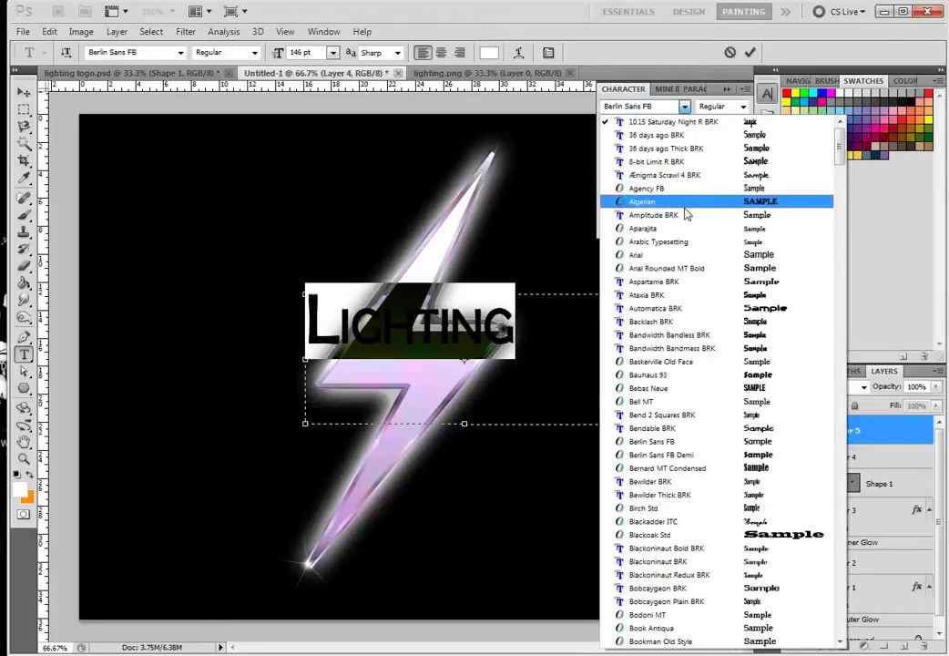
scroll(690, 314, down, 9)
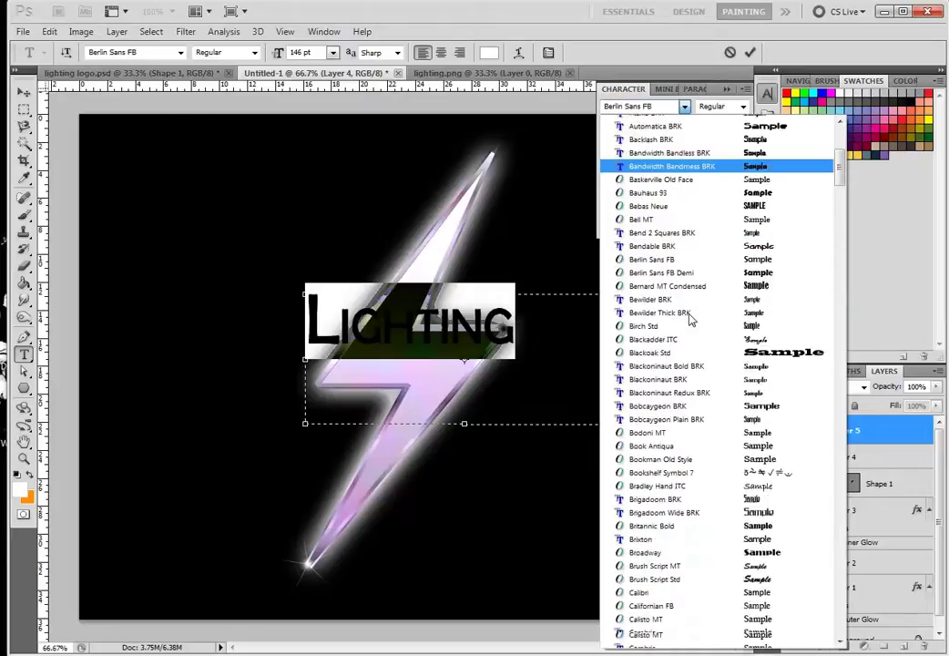
scroll(690, 317, down, 7)
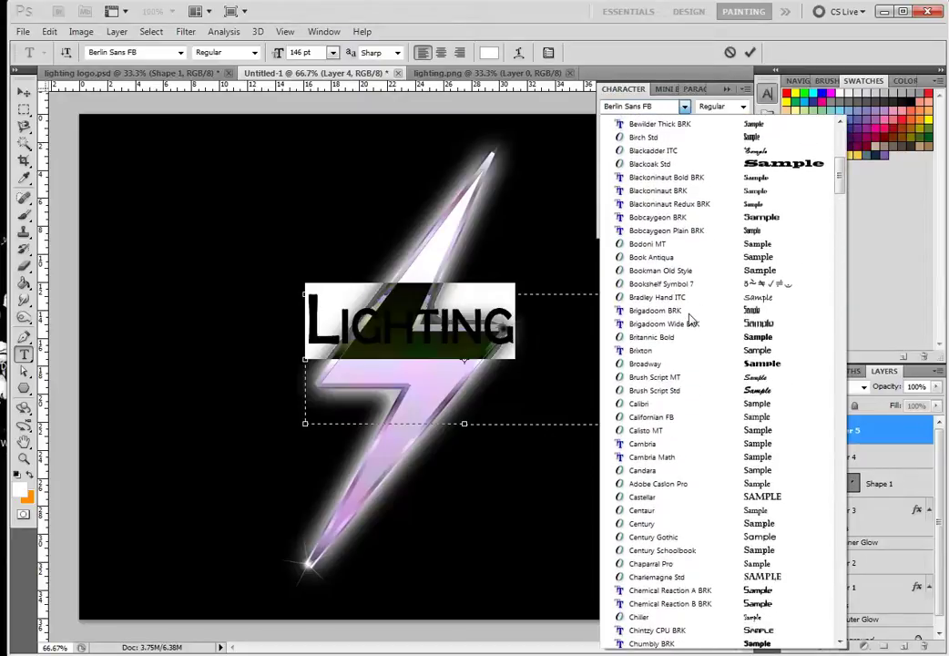
scroll(689, 318, down, 2)
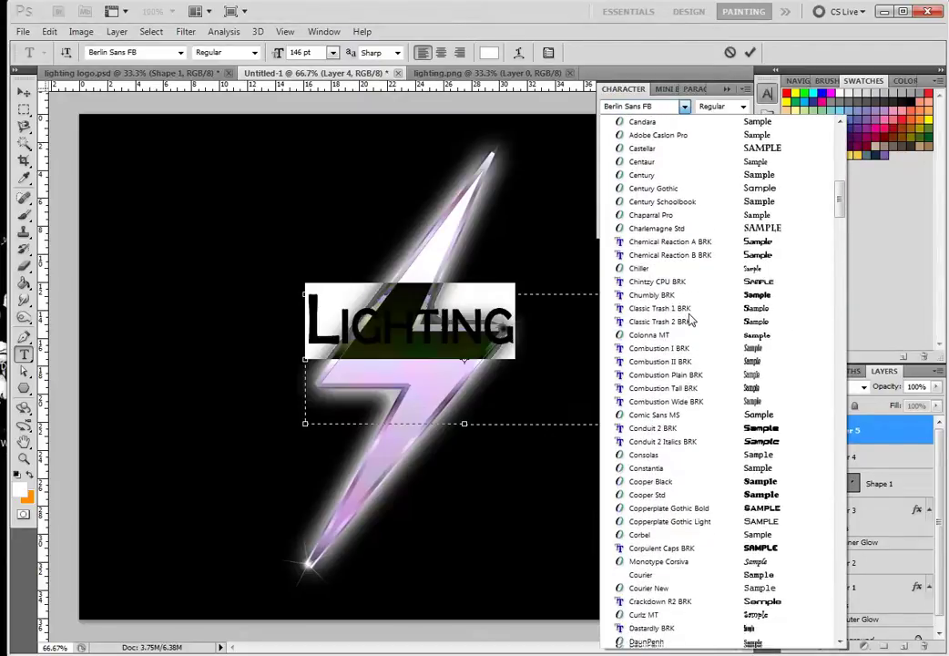
click(679, 435)
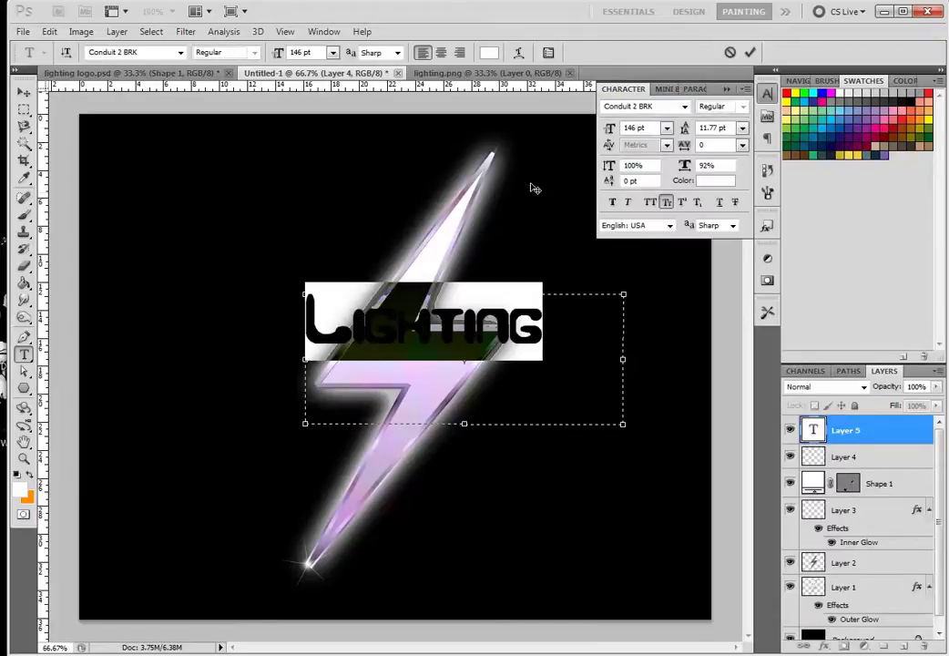
Step: Preview the next fonts in the list on the text, through Constantia to Cooper Black
click(673, 105)
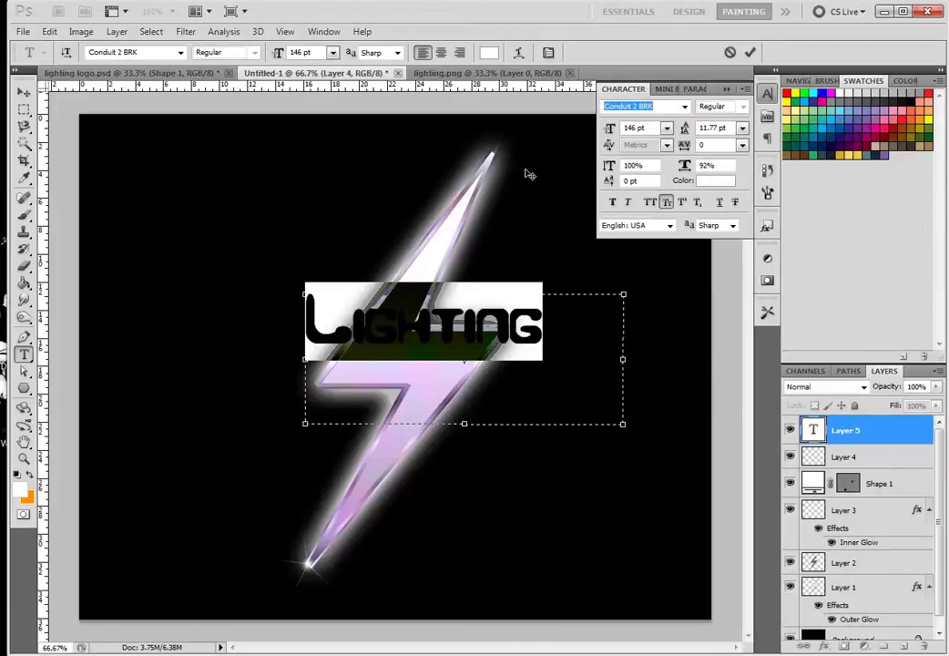
key(Down)
key(Down)
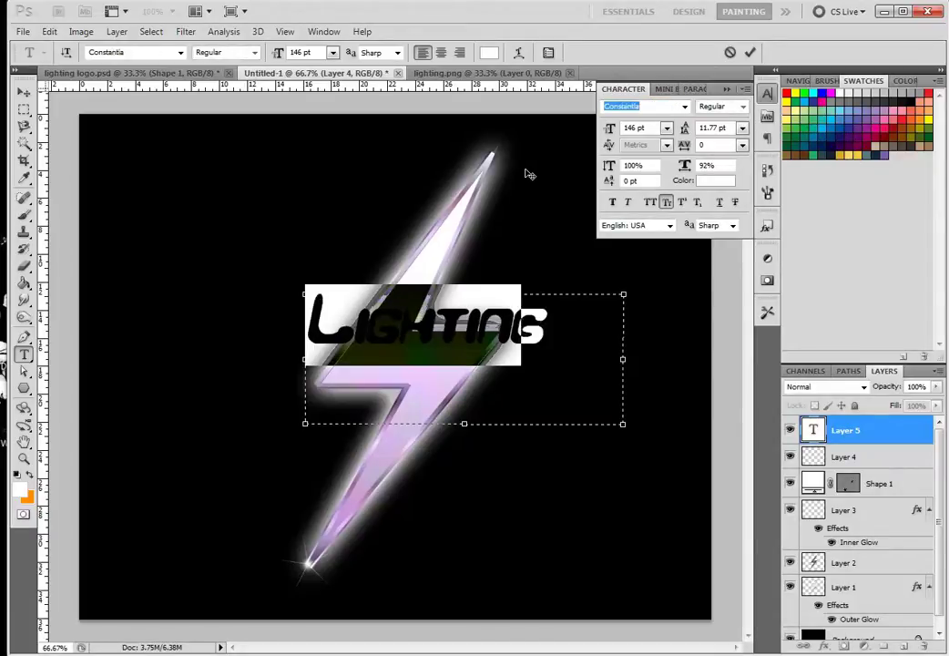
key(Down)
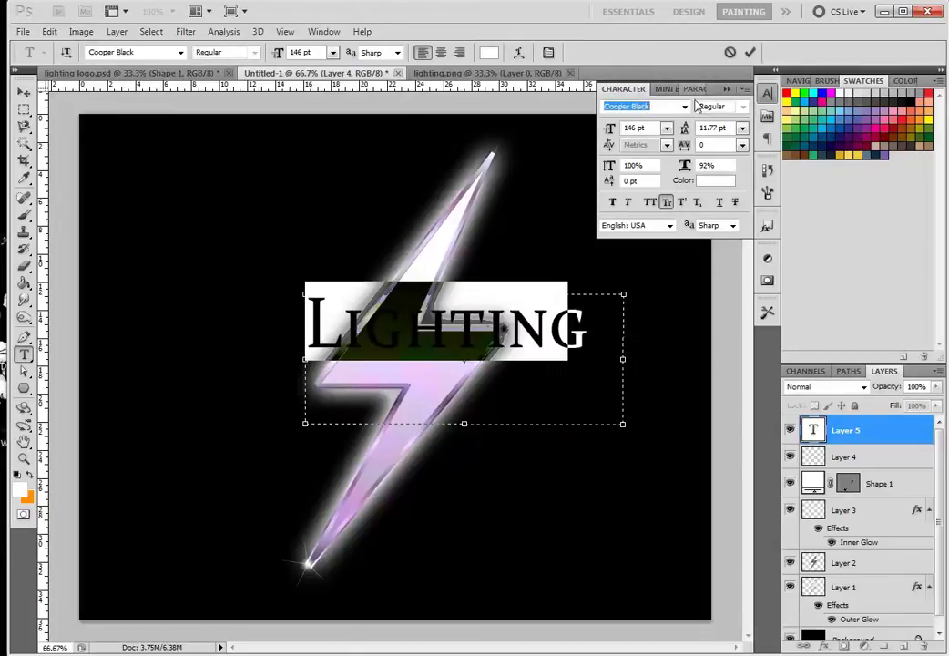
Step: Try the Gill Sans Ultra Bold font on the "Lighting" text
click(684, 107)
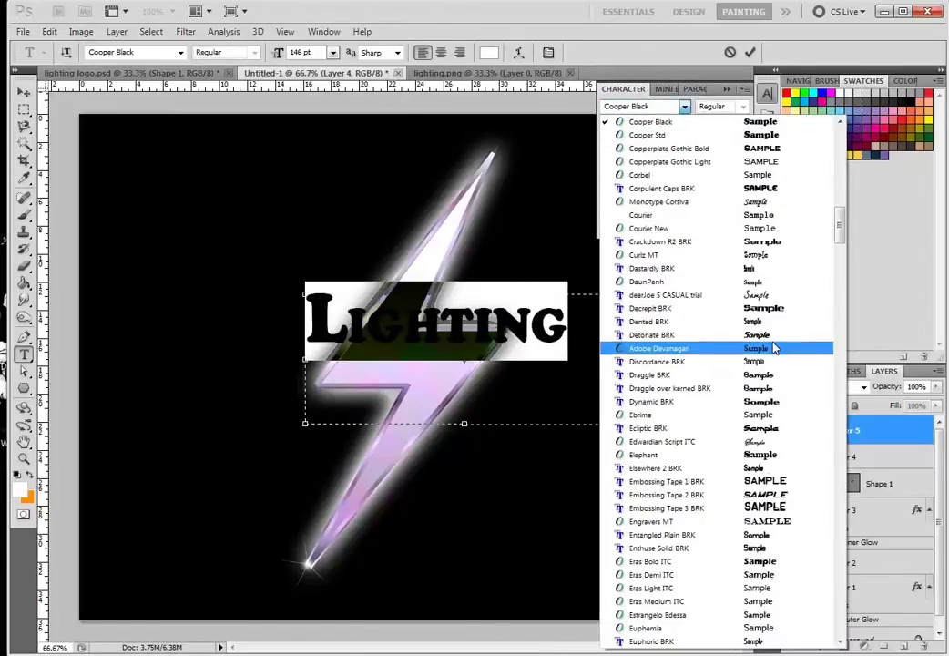
scroll(790, 393, down, 10)
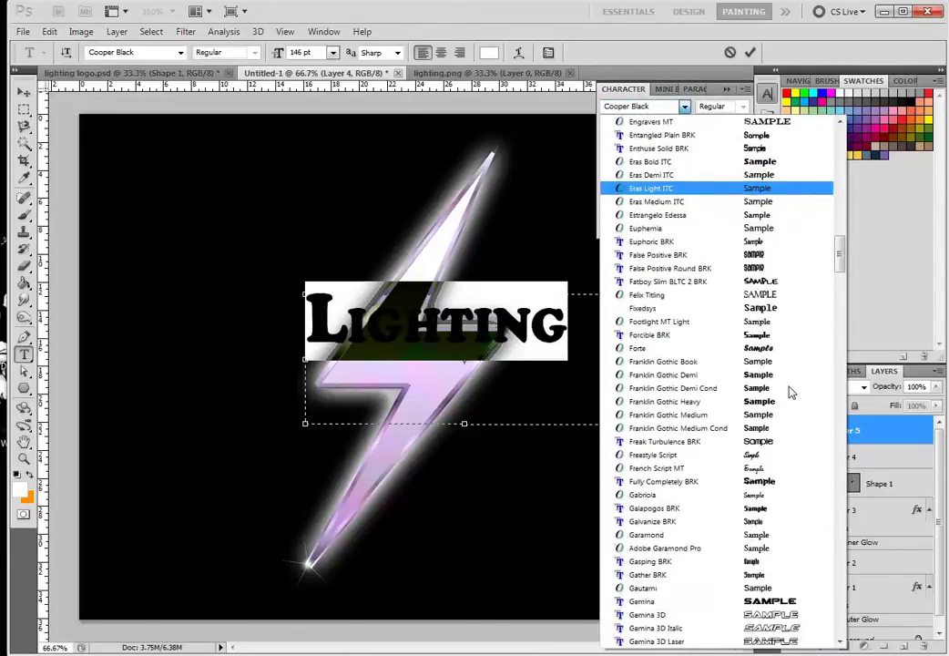
scroll(789, 387, down, 1)
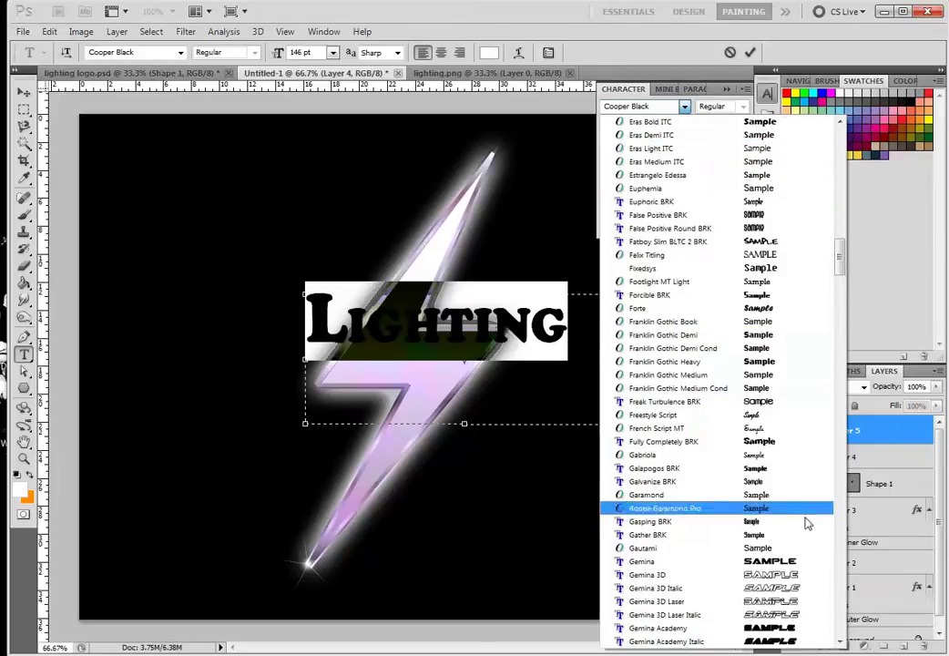
scroll(806, 521, down, 8)
scroll(806, 515, down, 5)
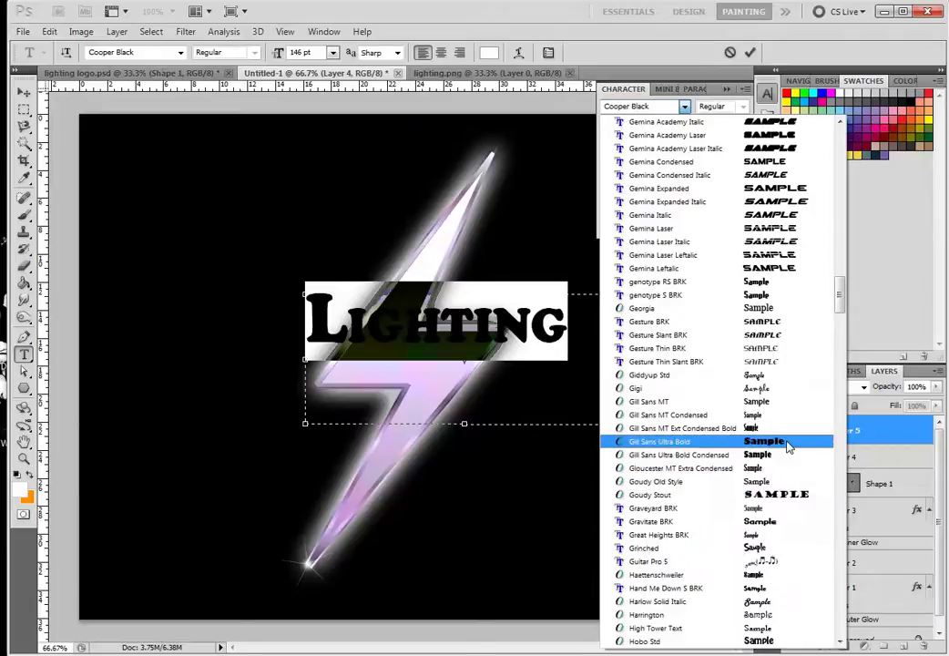
click(789, 442)
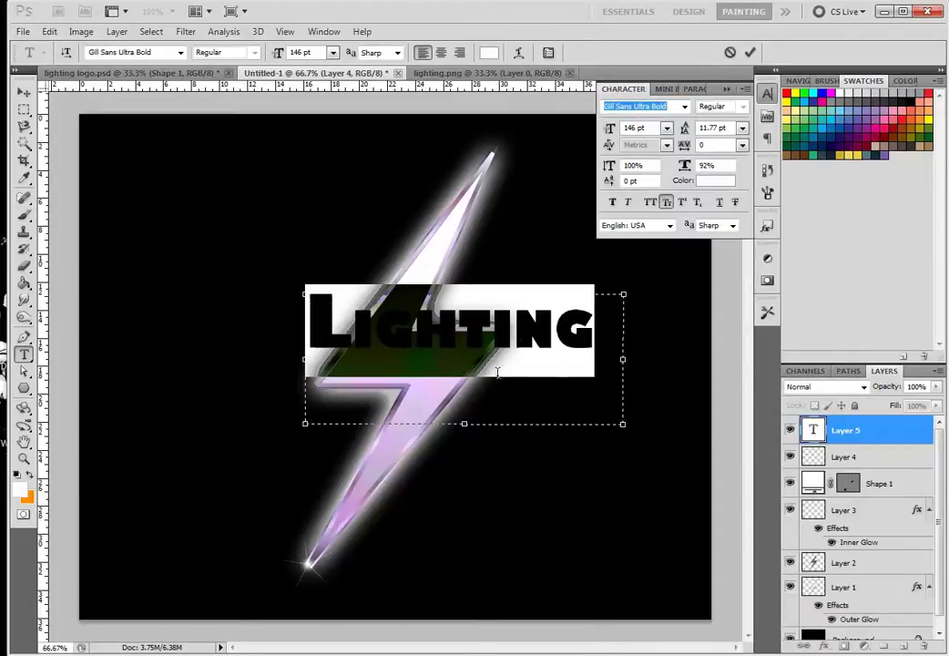
Step: Try the Monkey Phonics BRK font on the "Lighting" text
click(690, 110)
scroll(801, 396, down, 3)
scroll(772, 461, down, 14)
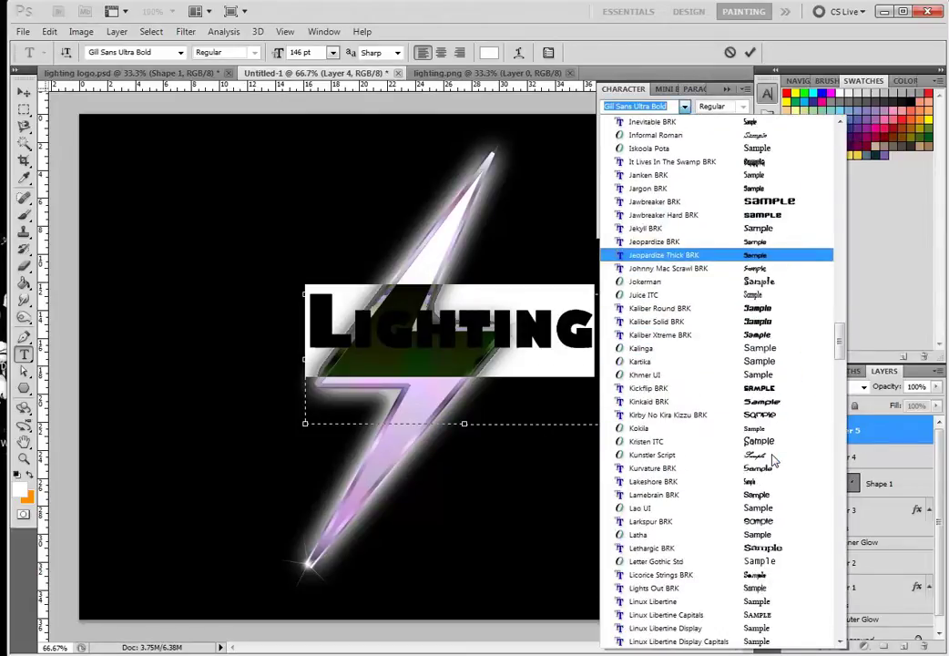
scroll(772, 461, down, 7)
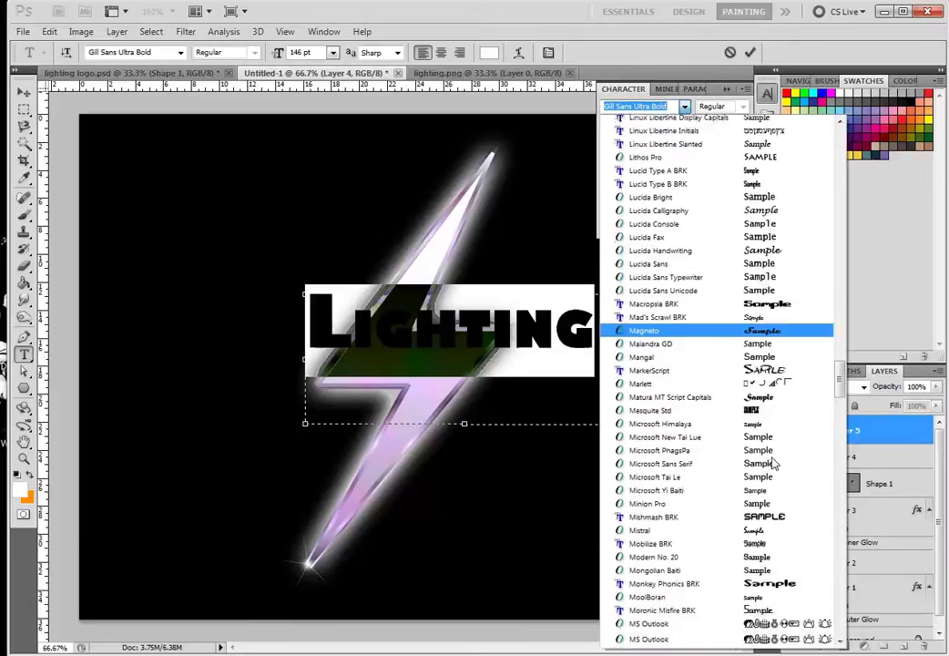
click(802, 474)
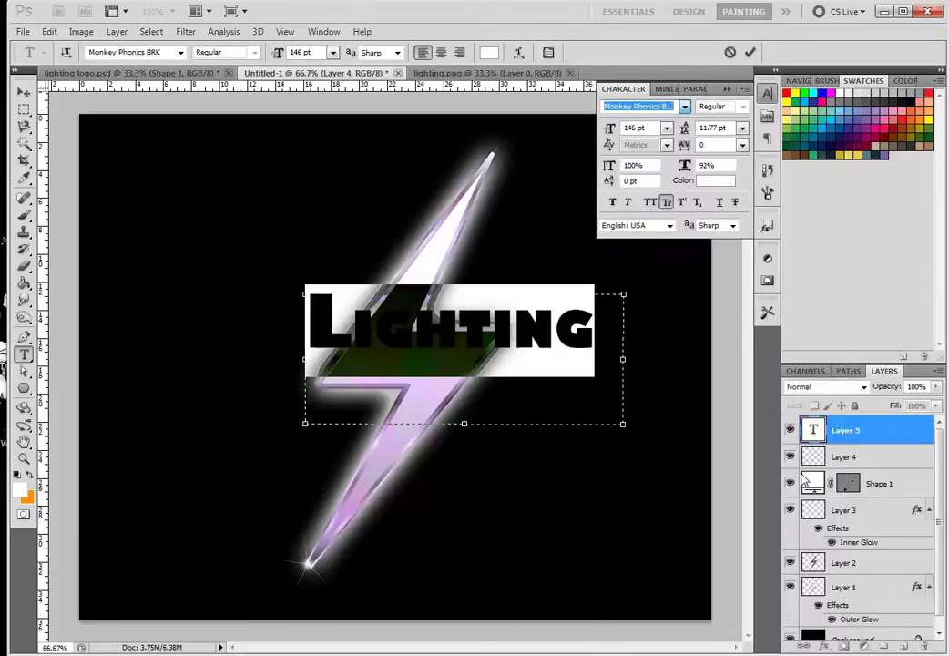
Step: Try the ornamental Orial_ font on the "Lighting" text
click(682, 109)
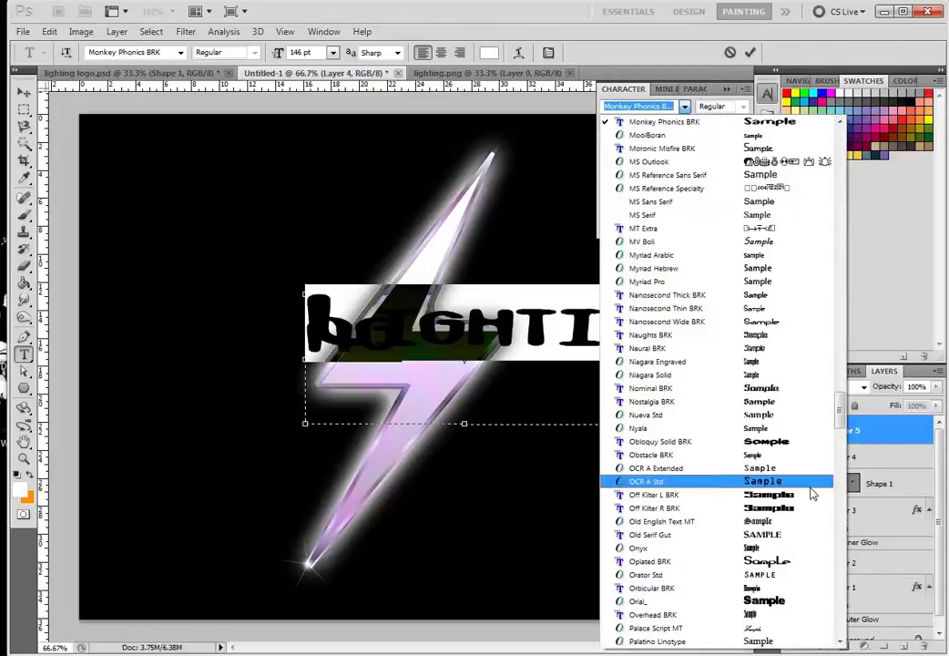
scroll(810, 493, down, 3)
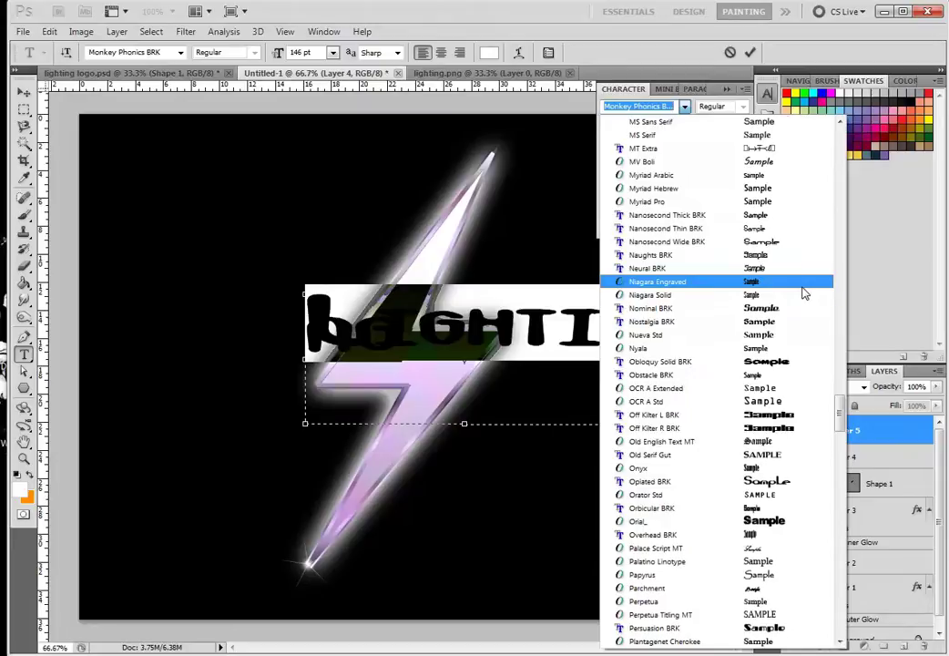
scroll(804, 293, up, 5)
scroll(804, 293, down, 7)
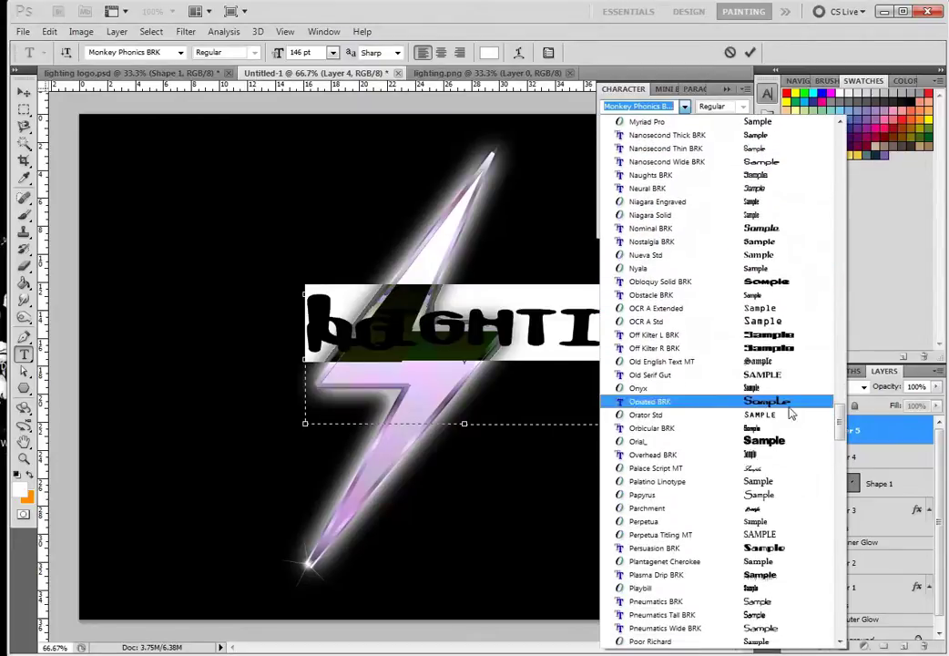
click(779, 448)
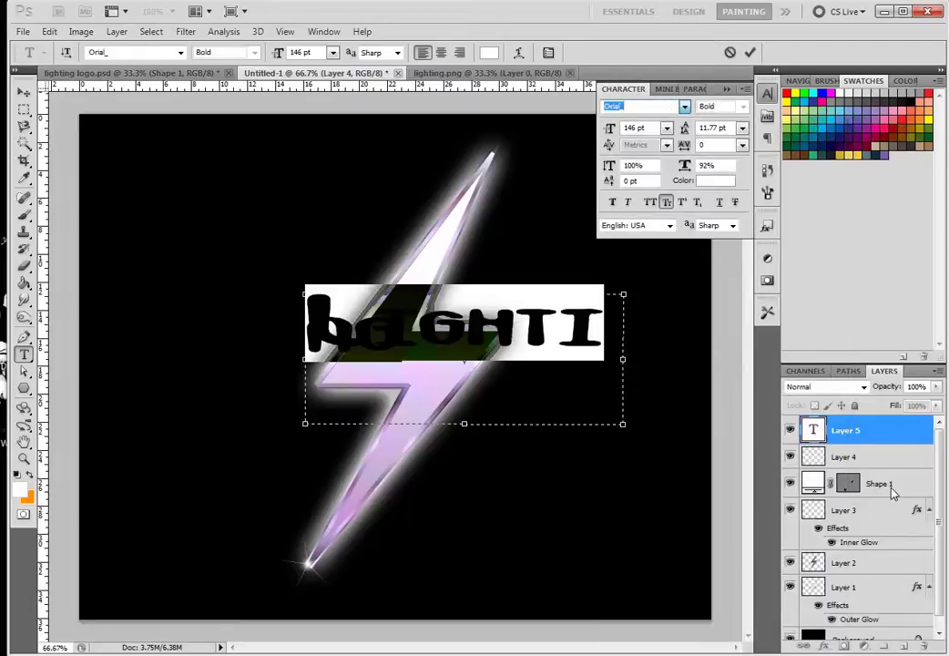
Step: Set the font of the "Lighting" text to Showcard Gothic
click(684, 107)
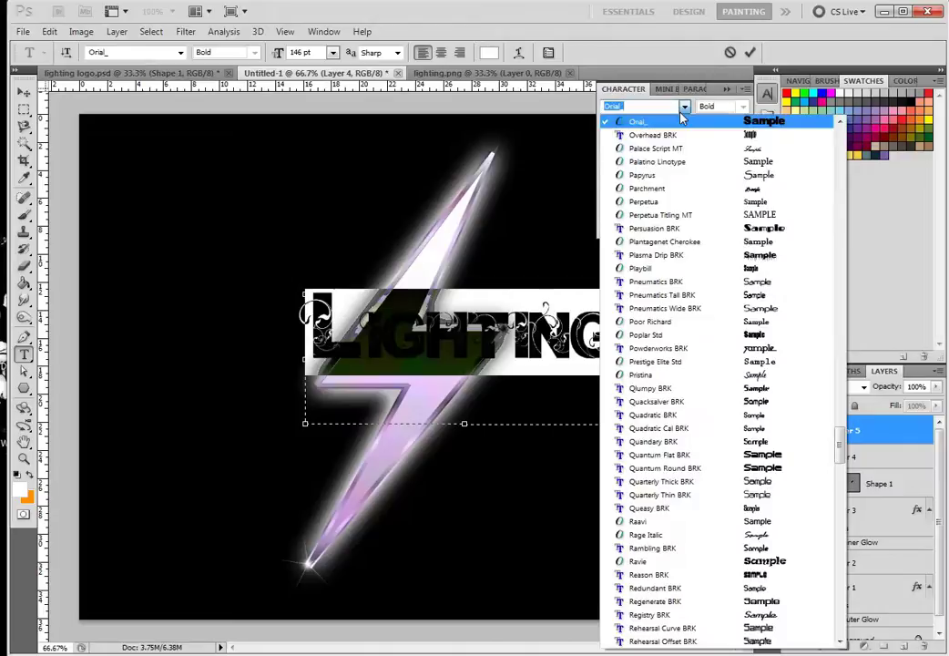
scroll(761, 505, down, 2)
scroll(761, 505, down, 8)
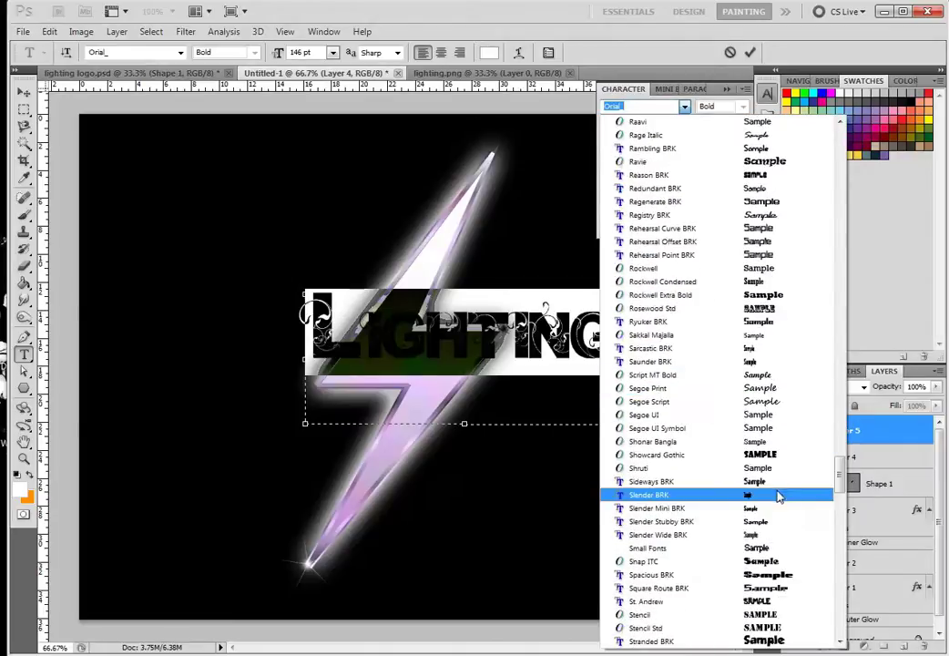
click(668, 455)
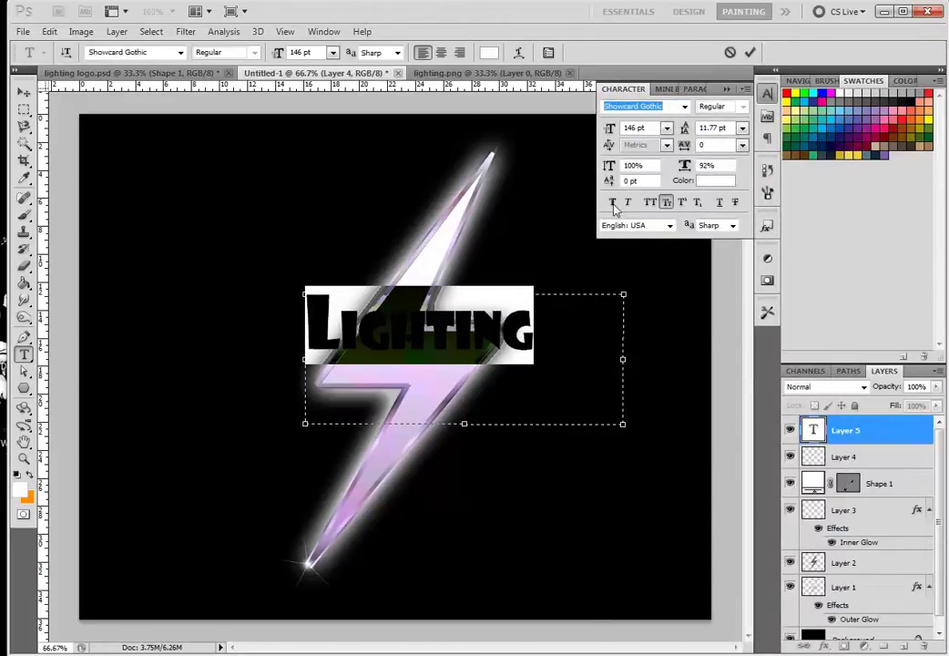
Step: Set the color of the "Lighting" text to black (000000) and commit the text edit
click(711, 181)
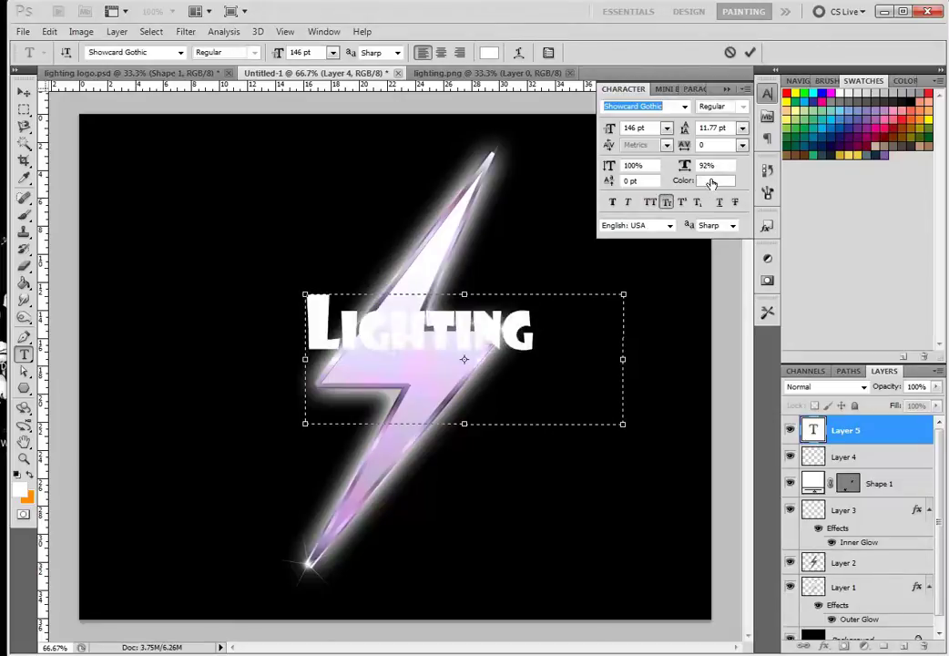
drag(241, 239, 347, 488)
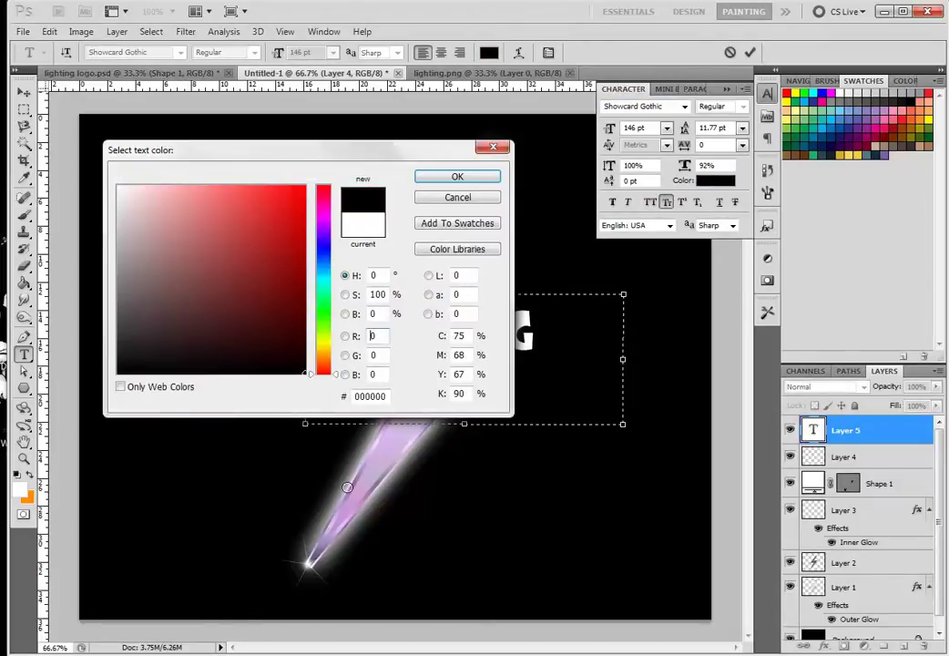
click(456, 177)
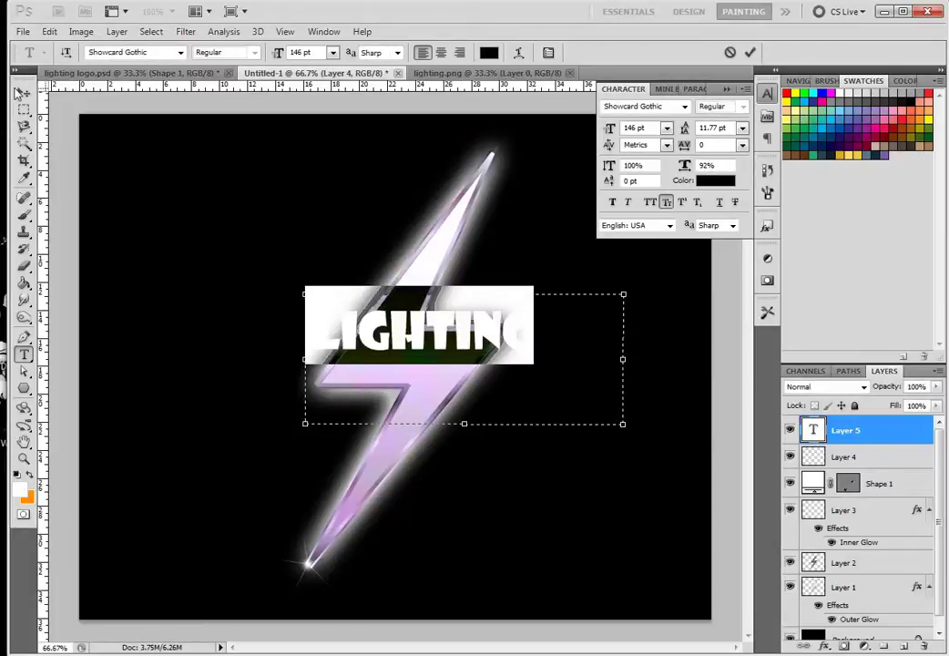
click(24, 92)
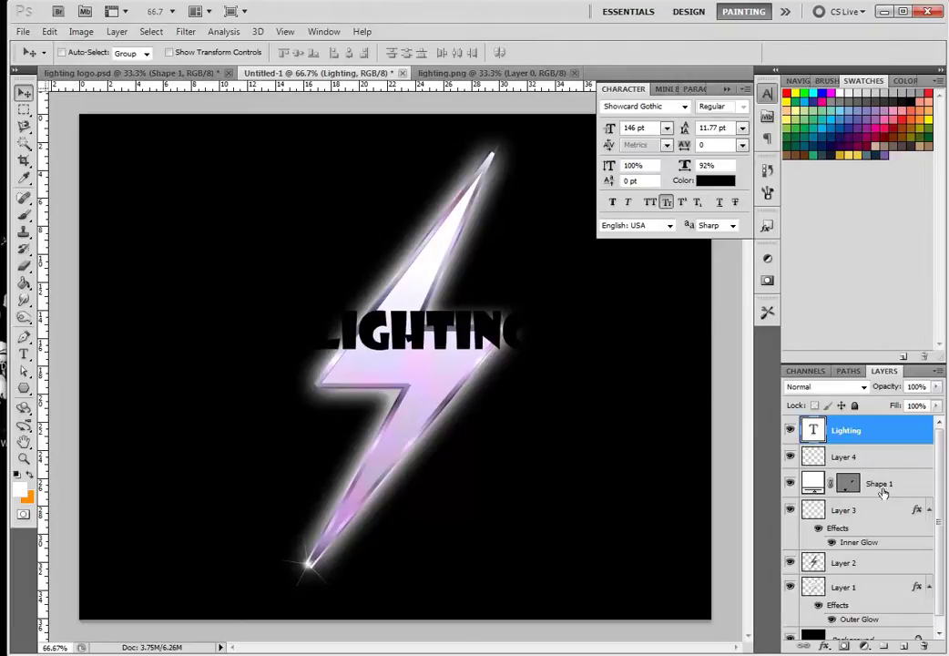
double_click(903, 443)
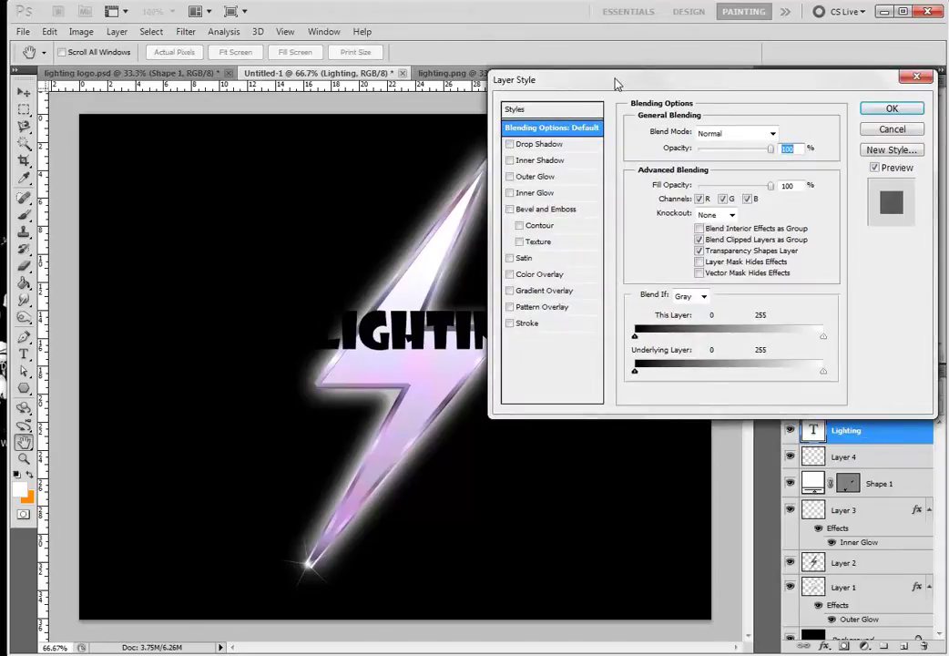
click(867, 135)
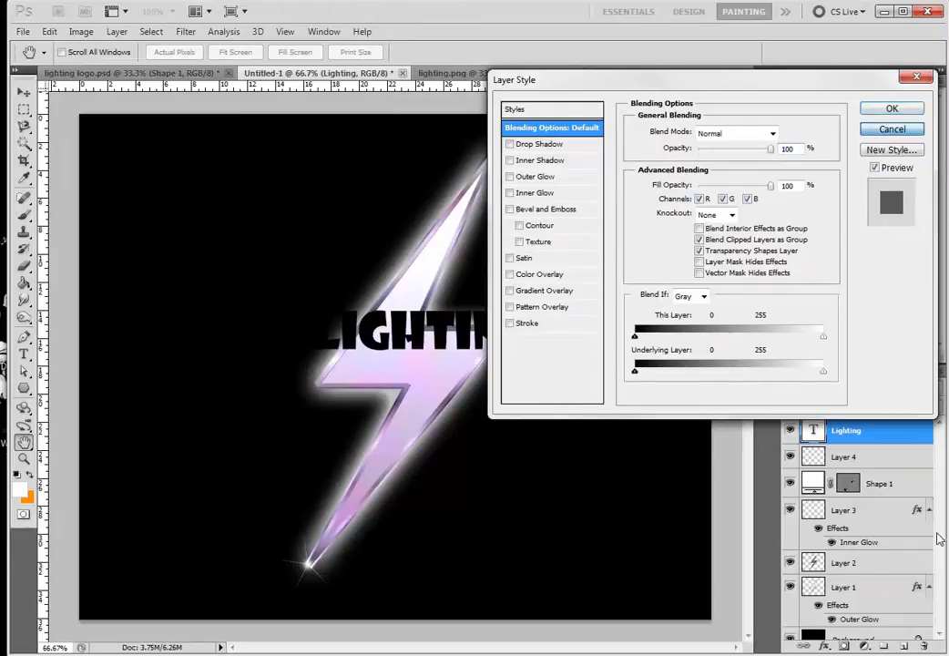
key(Escape)
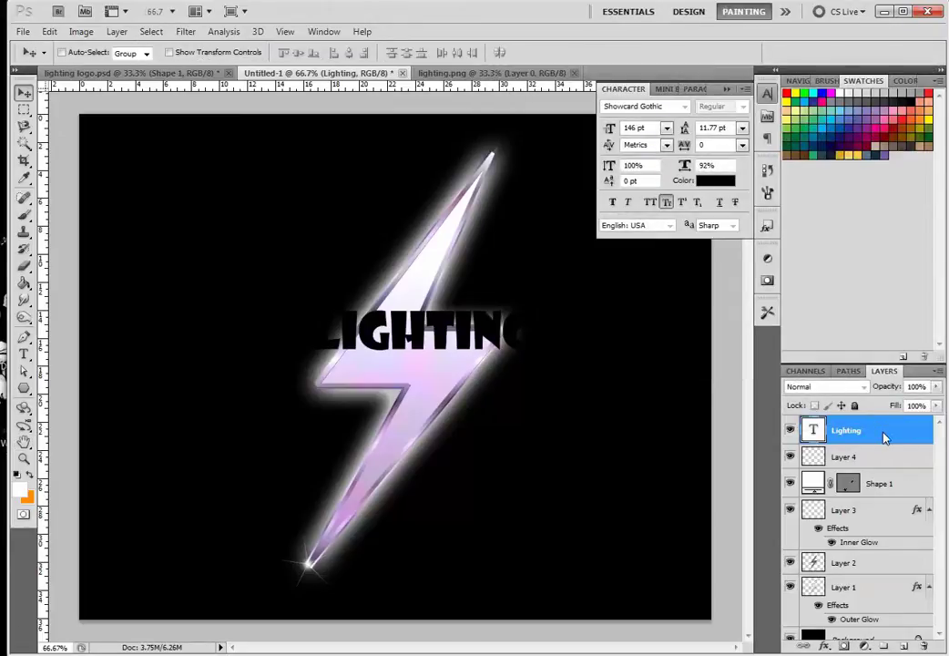
Step: Add a white Outer Glow with a size of 59 px to the "Lighting" text layer
right_click(883, 436)
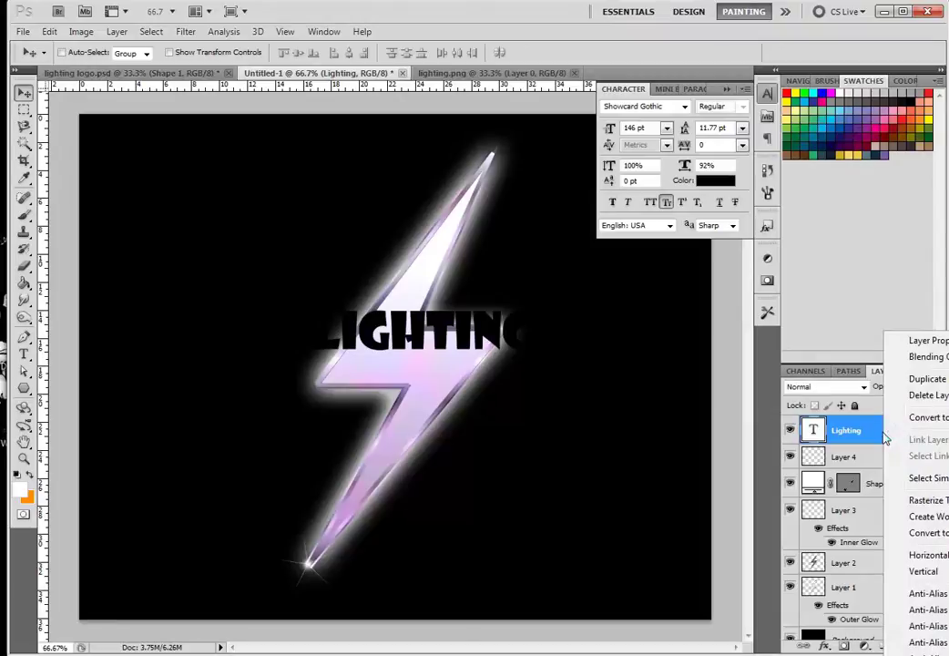
click(771, 335)
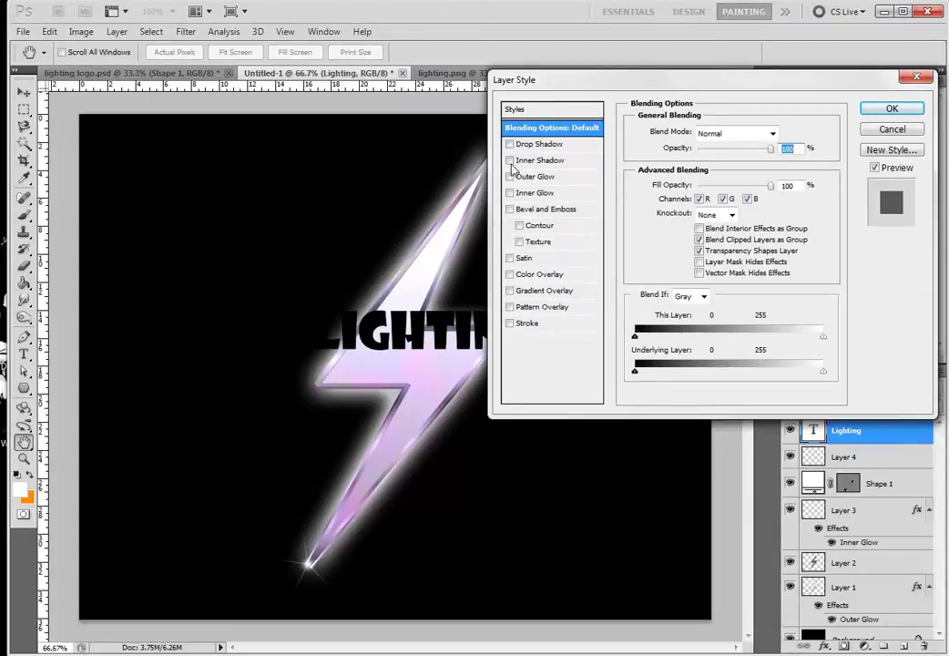
click(517, 178)
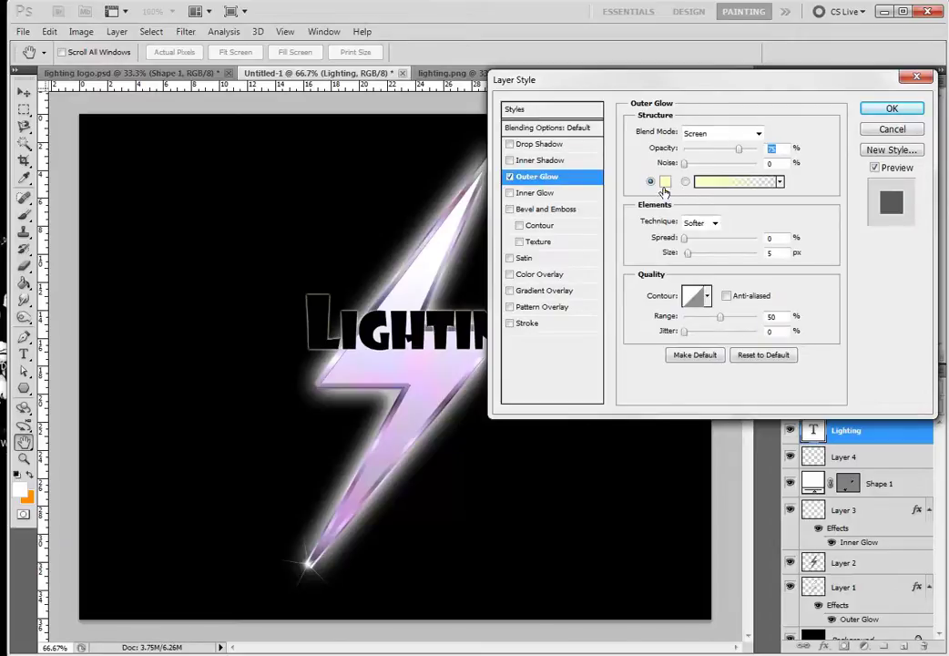
click(664, 182)
drag(213, 237, 114, 182)
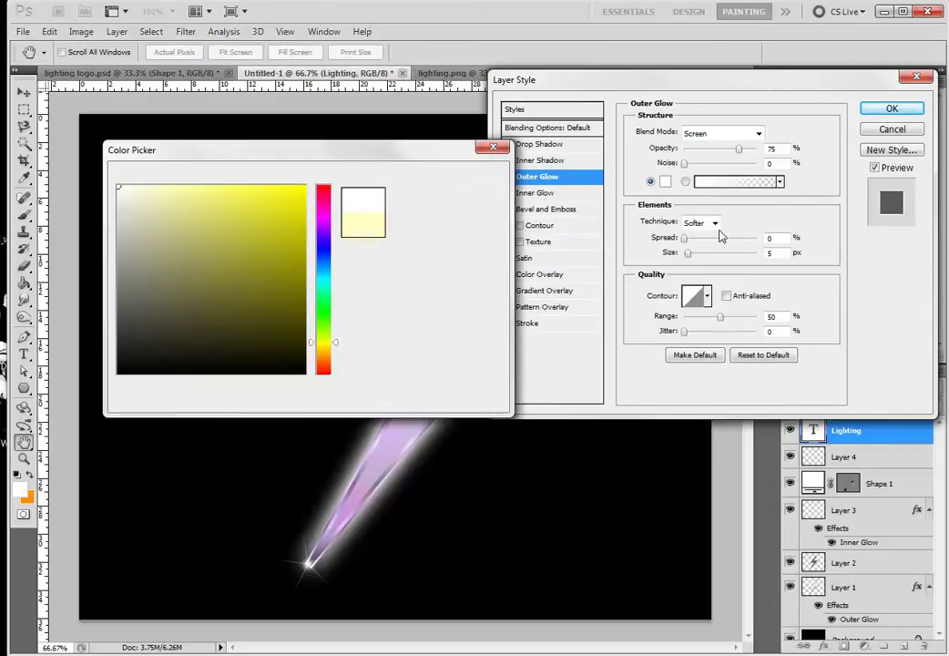
key(Return)
mouse_move(687, 239)
mouse_down()
mouse_move(690, 255)
mouse_move(707, 255)
mouse_move(670, 248)
mouse_up()
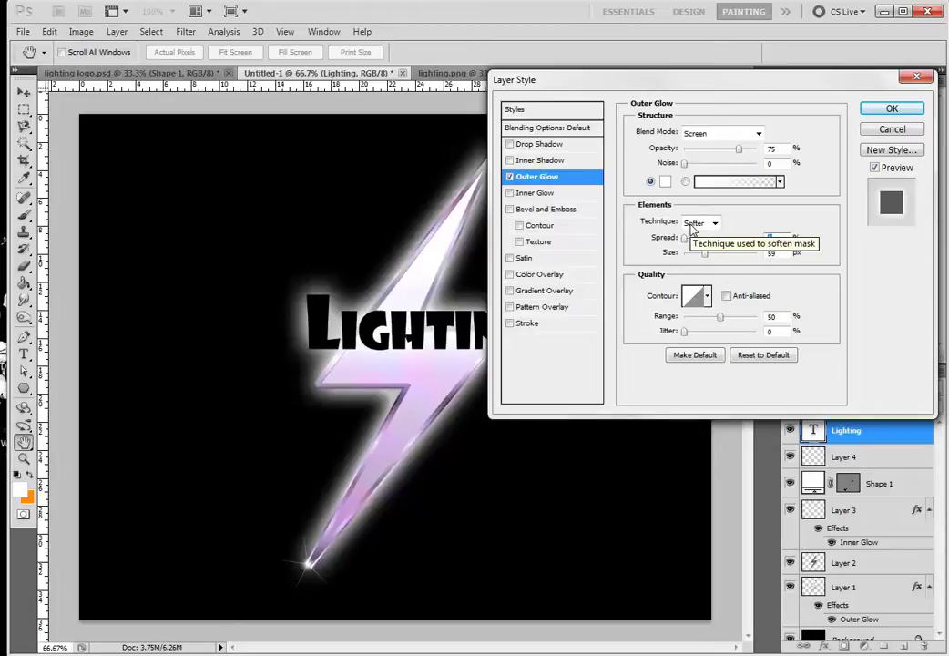
Step: Add Bevel and Emboss to the text with shadow opacity 0% and highlight opacity about 50%
click(510, 209)
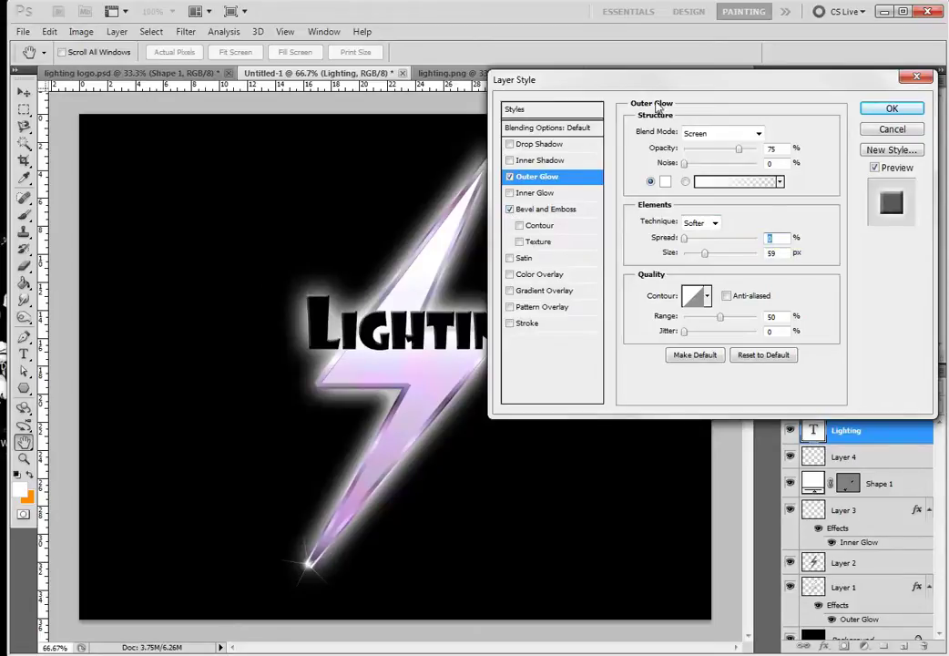
drag(769, 89, 837, 145)
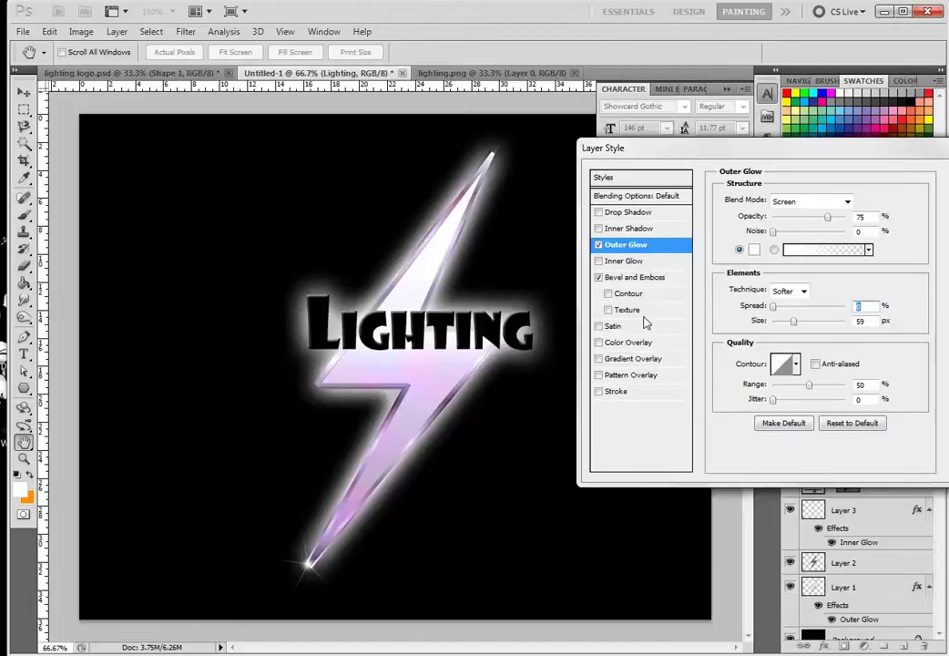
click(637, 280)
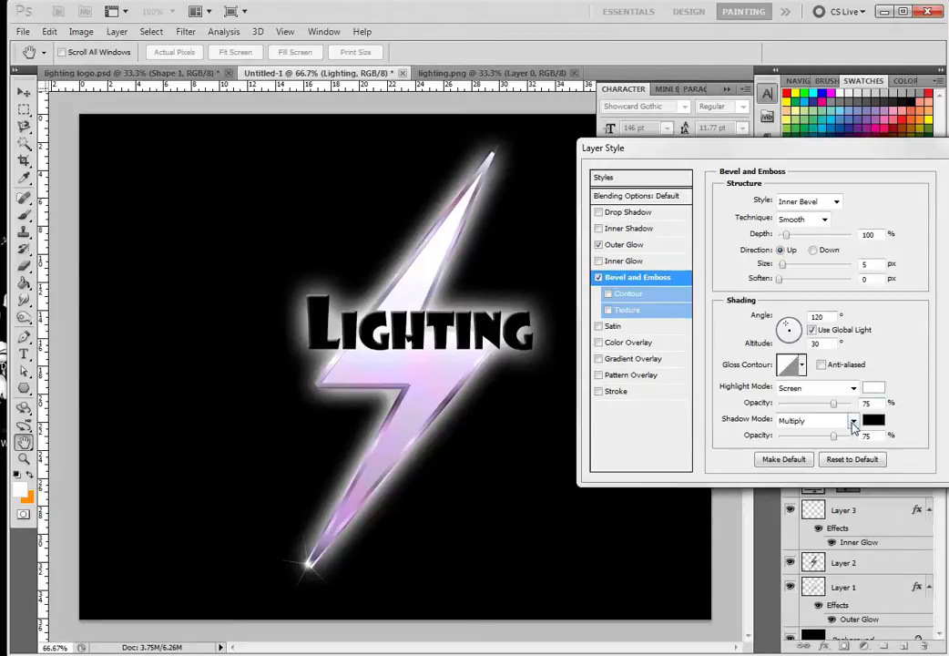
drag(831, 437, 679, 358)
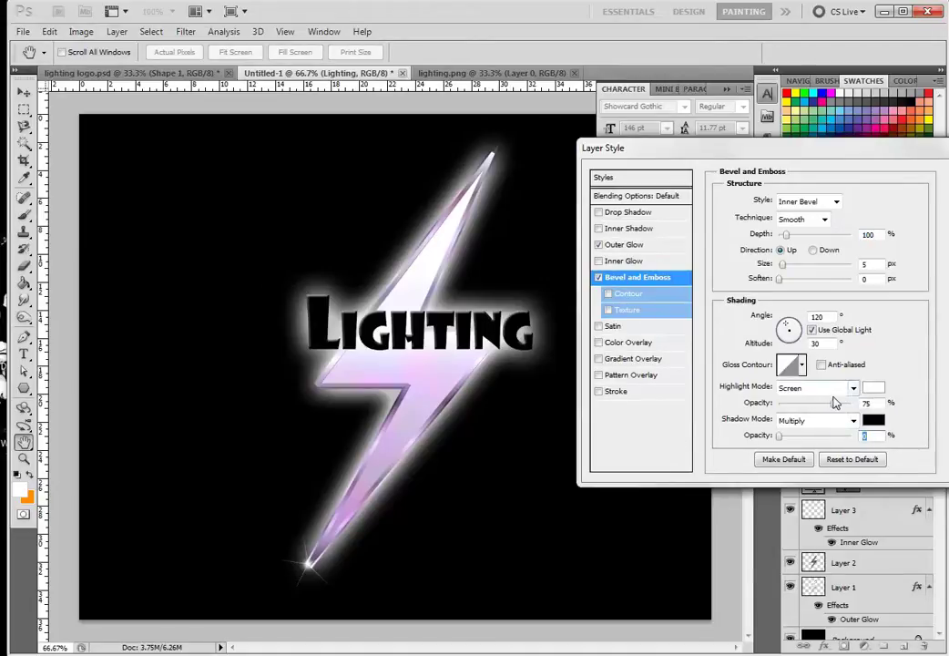
drag(833, 403, 816, 408)
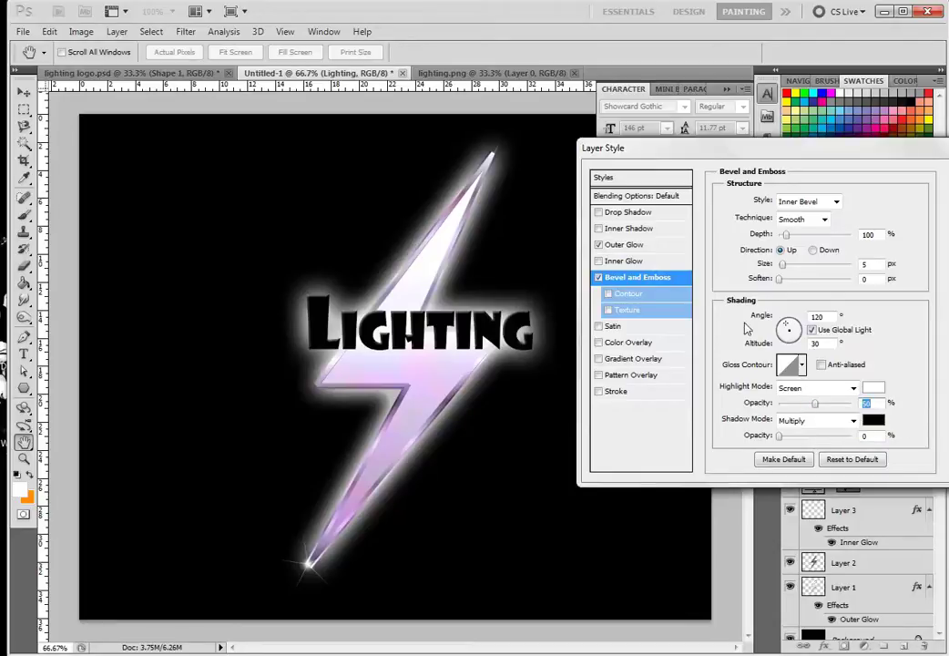
Step: Add a Gradient Overlay to the text and move the white stop of its black-to-white gradient to 50%
click(619, 363)
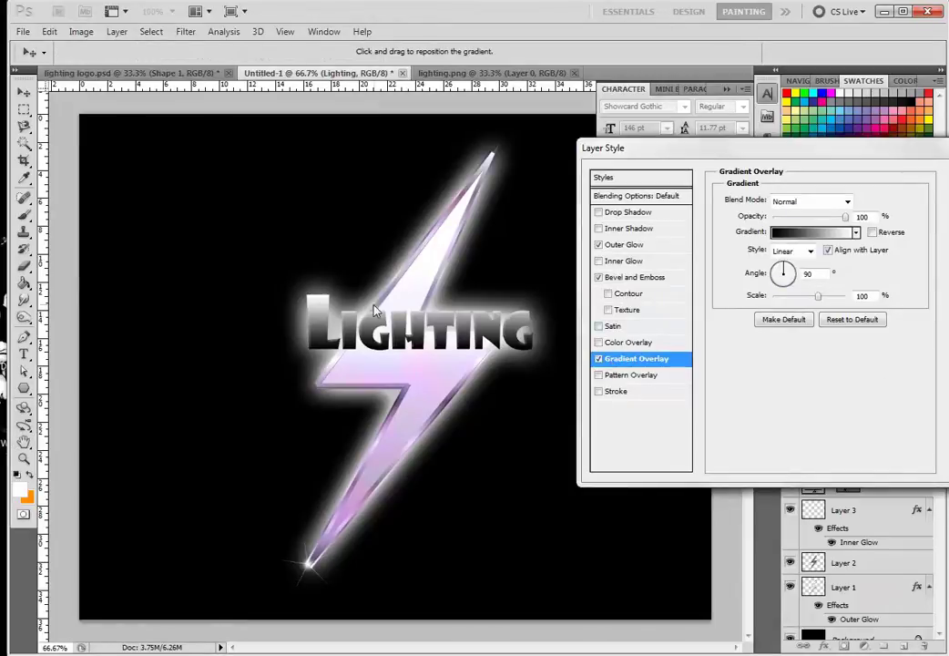
click(818, 233)
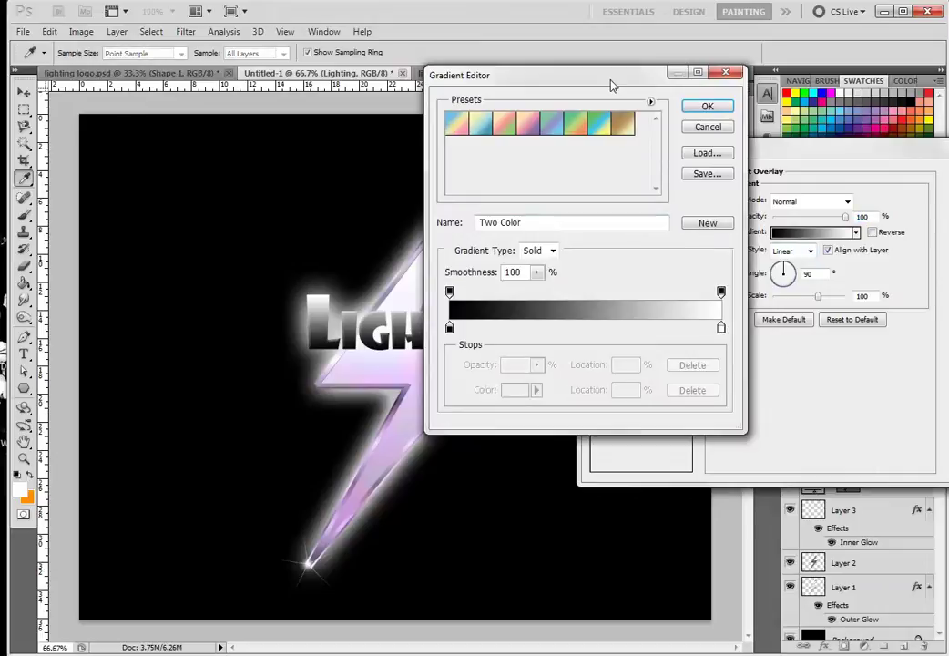
drag(648, 79, 801, 85)
drag(733, 99, 702, 108)
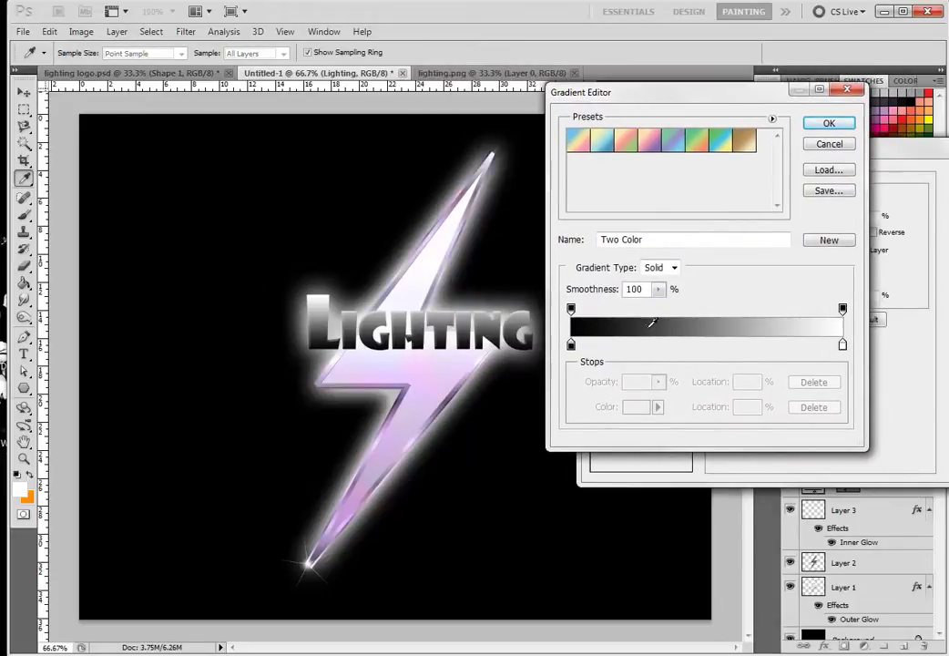
drag(843, 345, 707, 353)
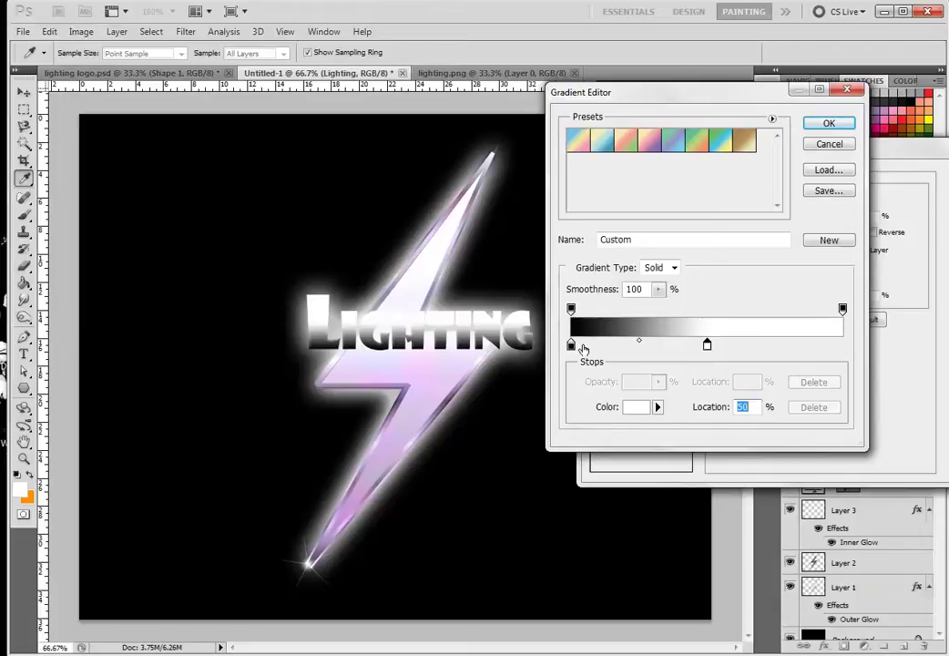
Step: Add a color stop at 92% on the overlay gradient and make it black (000000)
click(822, 352)
click(785, 352)
click(738, 349)
drag(738, 348, 786, 392)
click(784, 345)
click(822, 346)
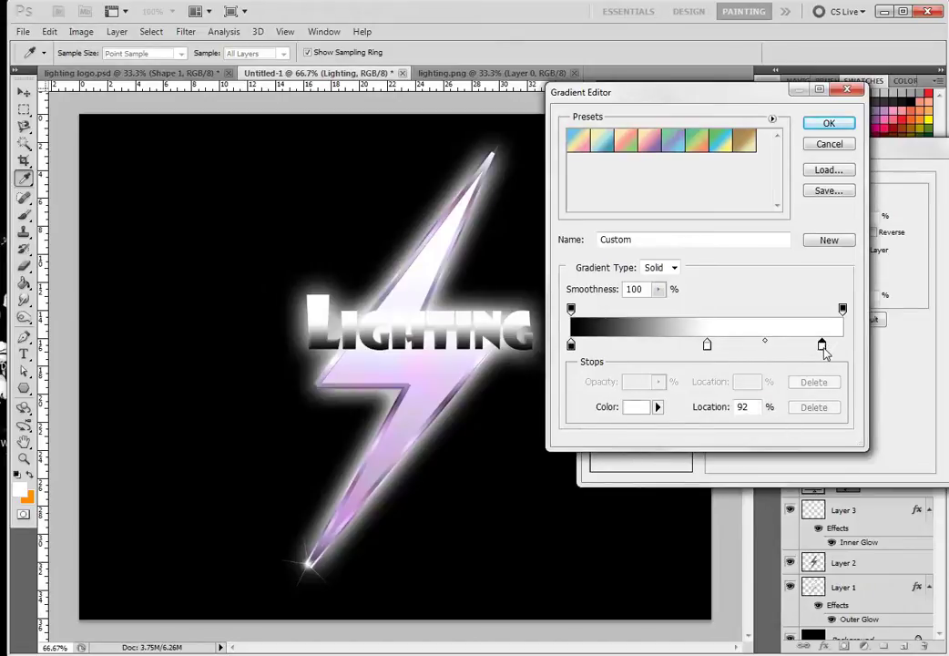
click(636, 407)
click(189, 316)
drag(189, 316, 117, 373)
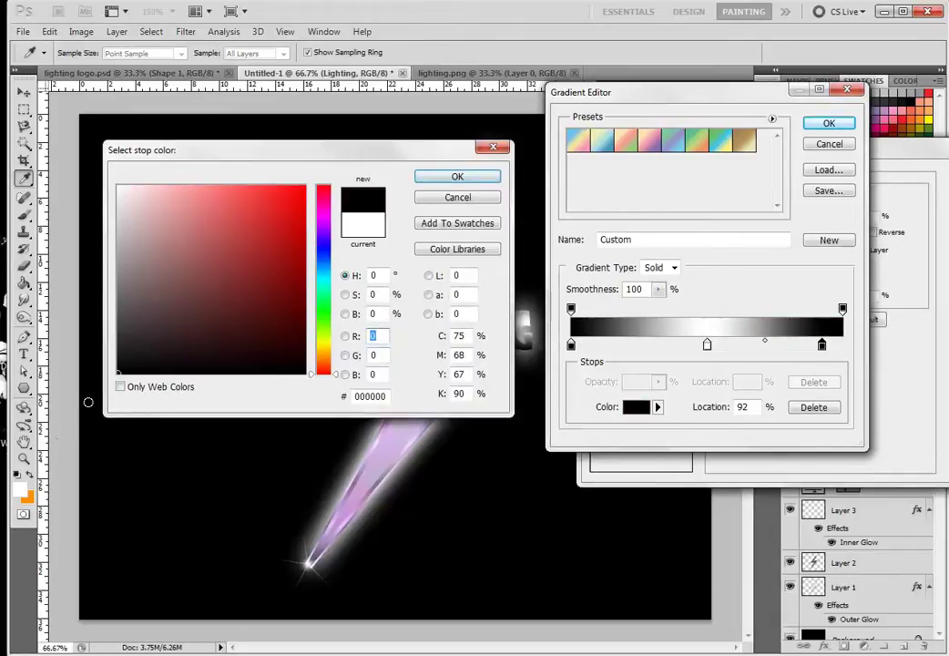
click(457, 176)
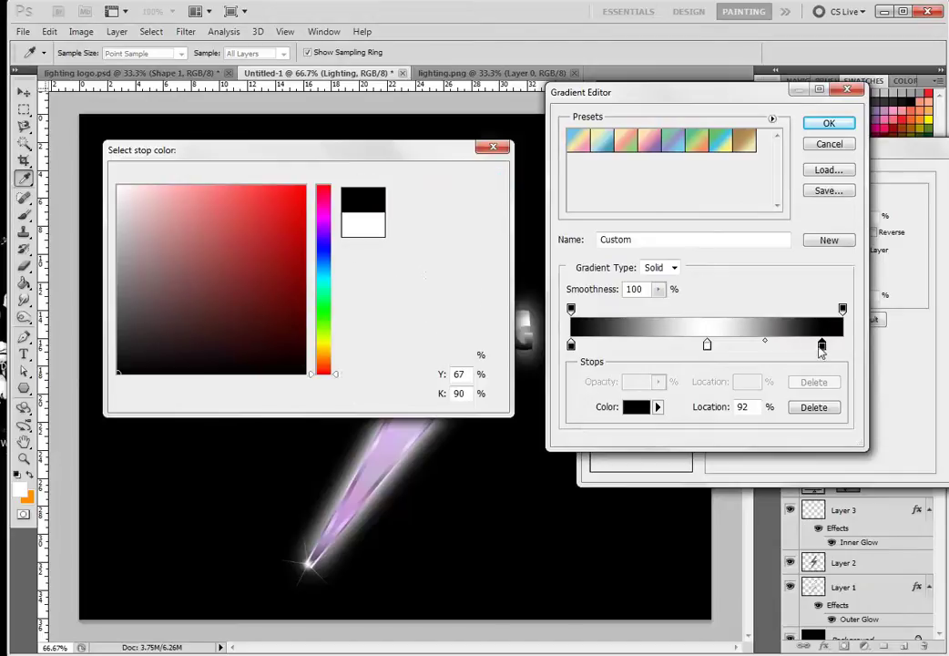
Step: Place the gradient's white stop at 32% and the added black stop at 65%, and apply the overlay at 51% opacity
drag(822, 347, 844, 345)
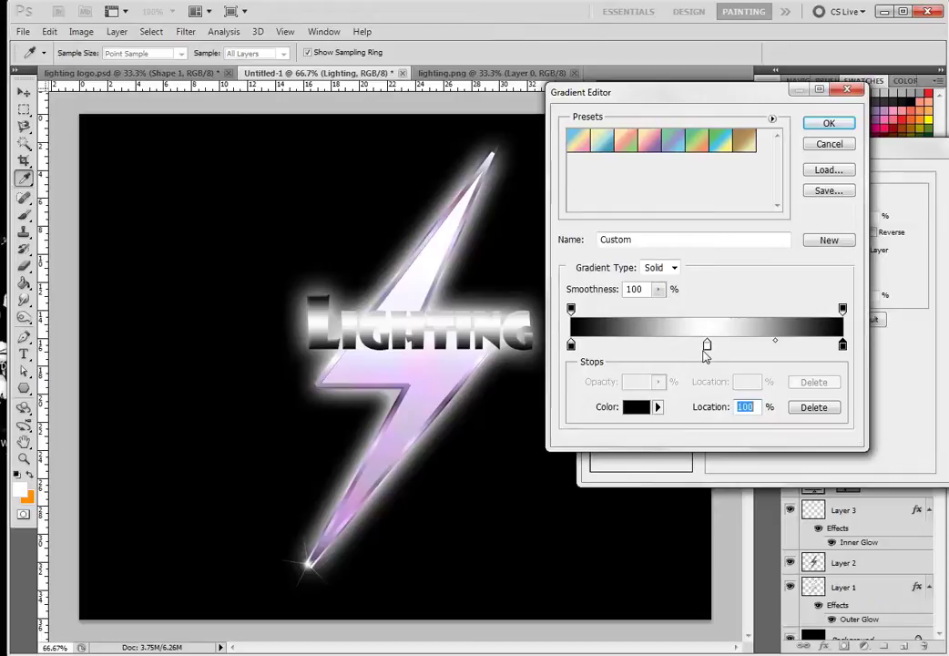
drag(706, 346, 661, 344)
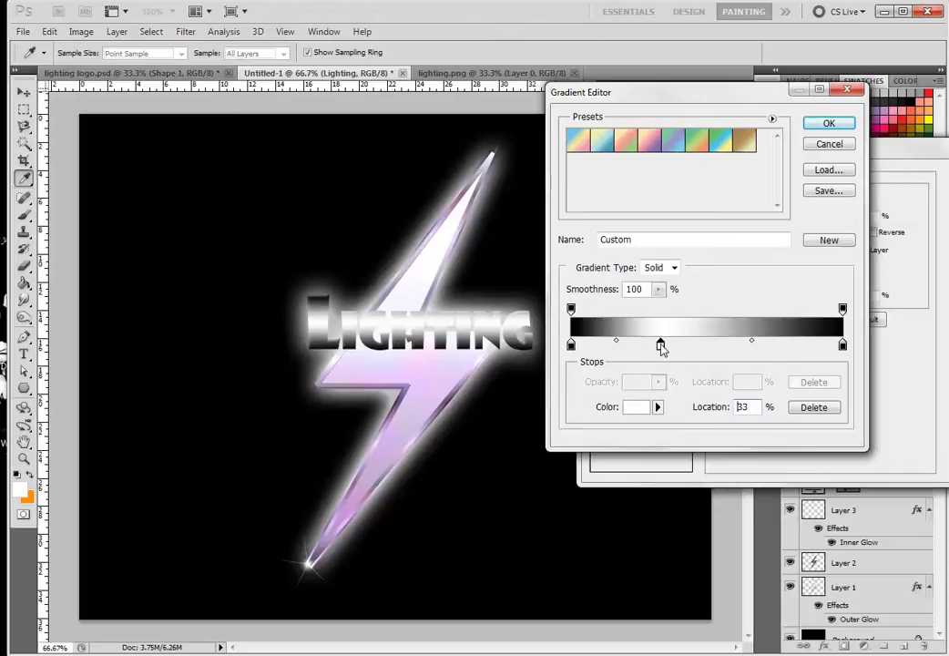
drag(842, 346, 748, 342)
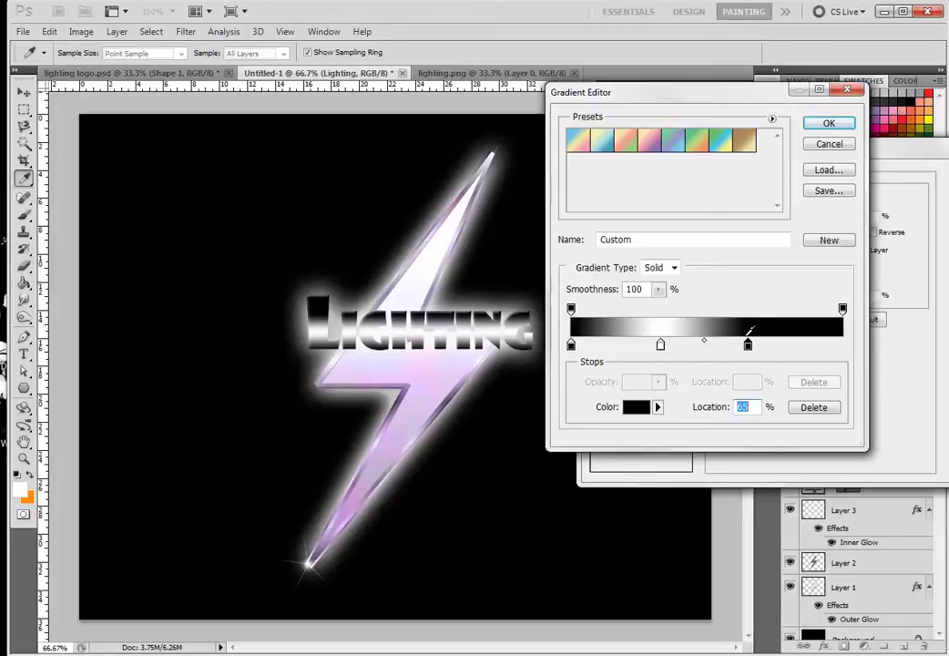
drag(661, 345, 659, 346)
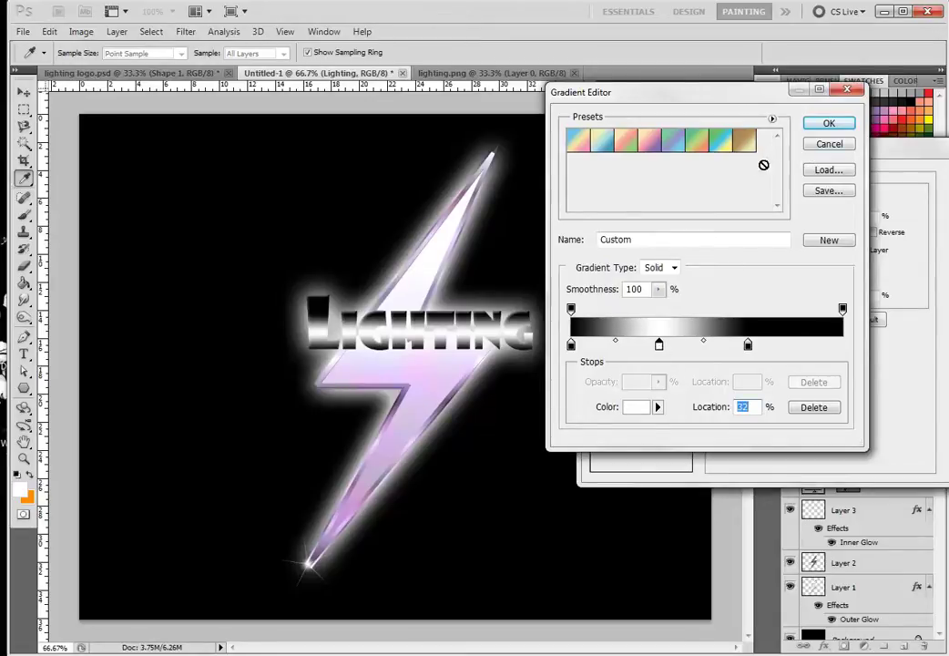
click(828, 124)
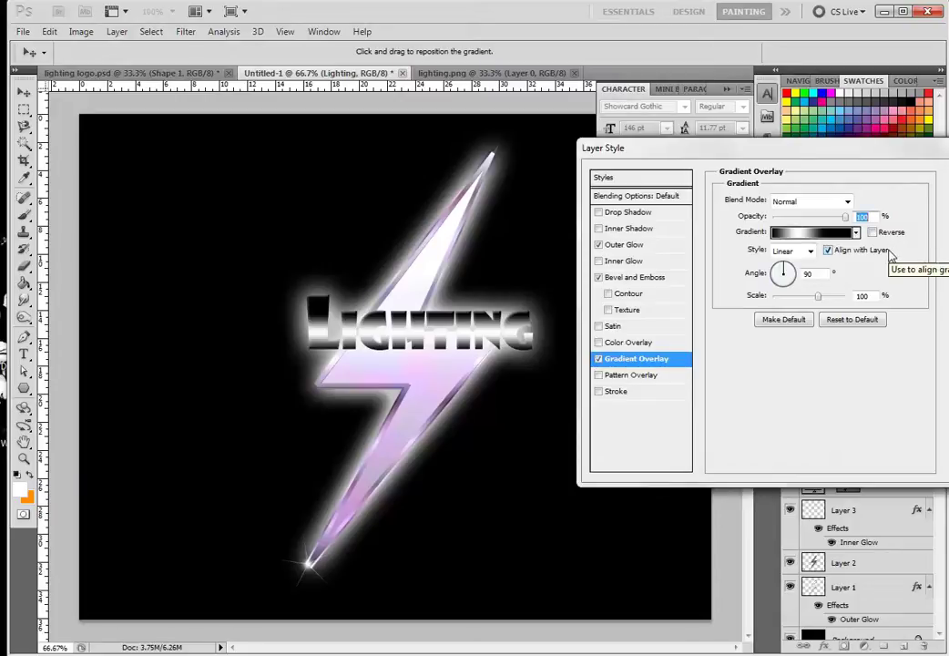
drag(845, 218, 810, 223)
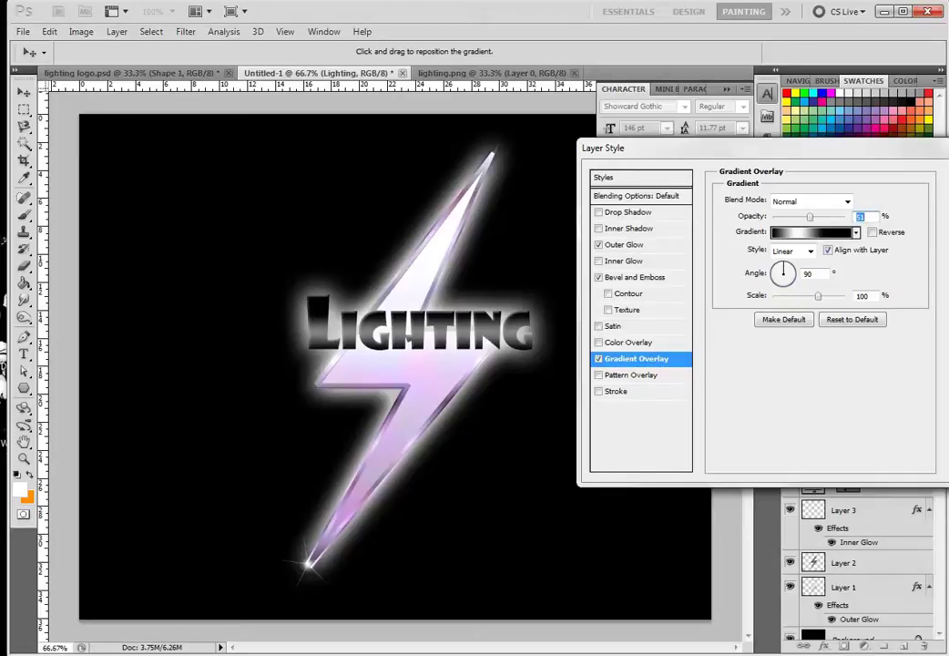
key(Return)
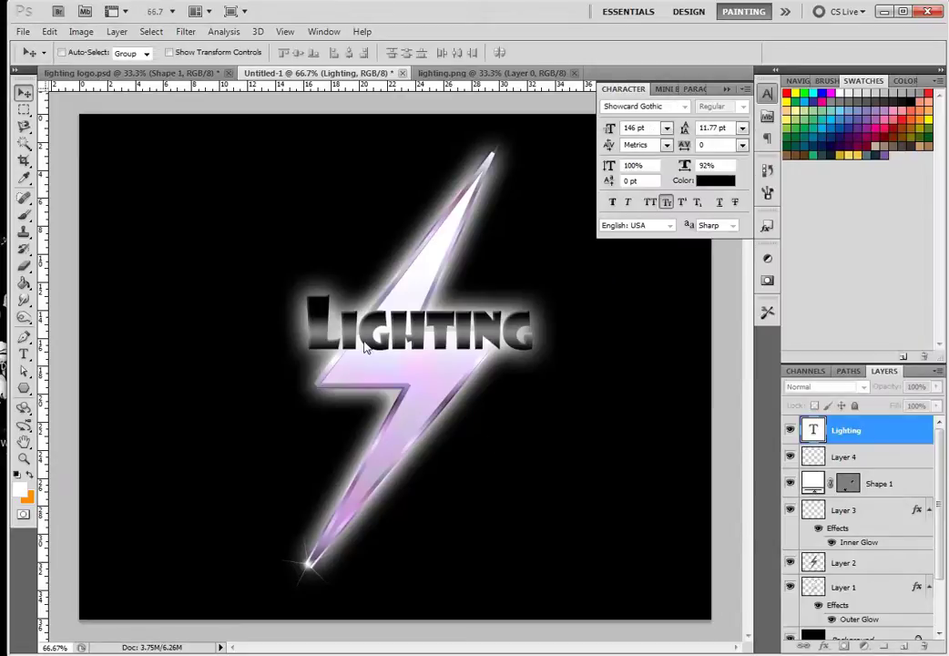
Step: Move the "Lighting" text left and slightly down so it sits centered across the lightning bolt
drag(470, 335, 445, 344)
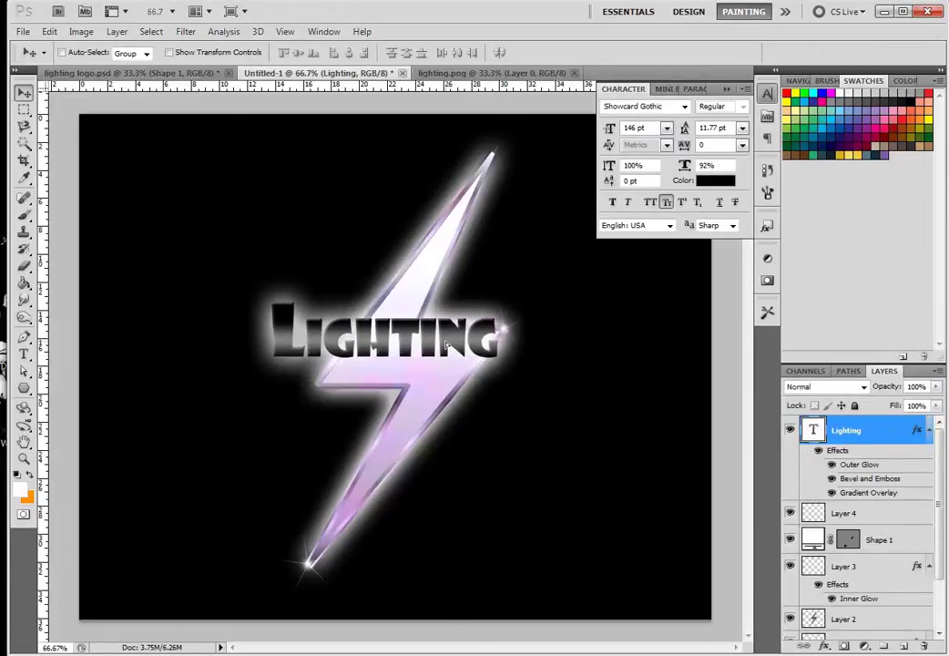
mouse_move(489, 328)
mouse_down()
mouse_move(489, 343)
mouse_move(495, 337)
mouse_up()
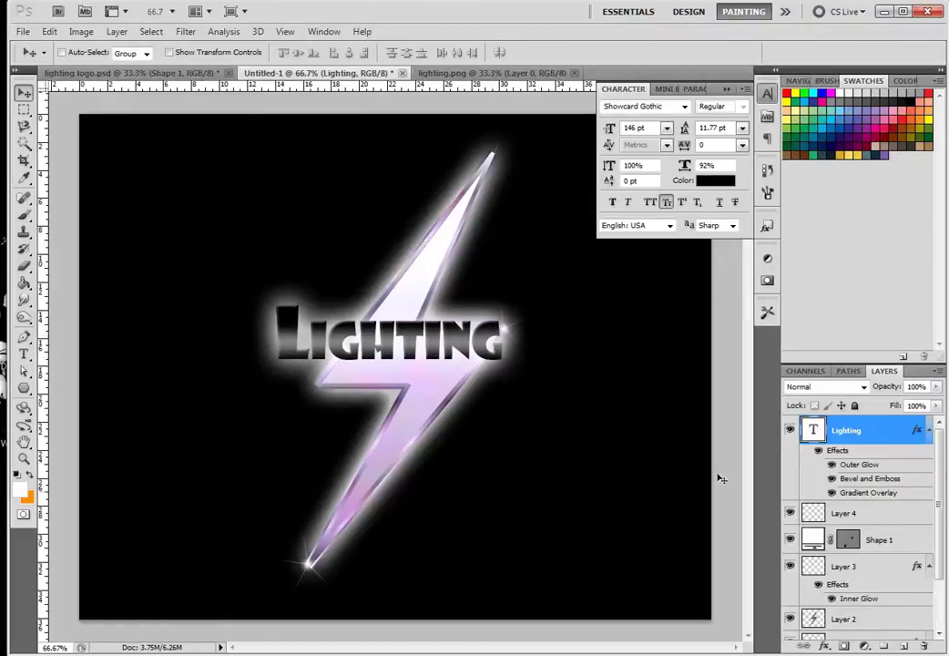
Step: Duplicate the "Lighting" text layer and move the copy slightly below and to the right of the original text
right_click(879, 432)
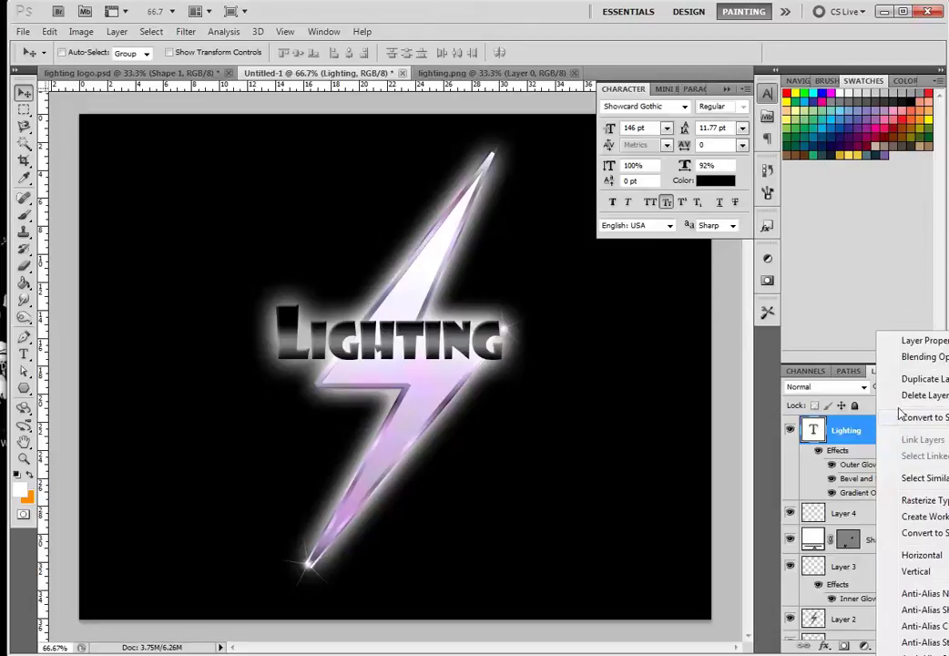
click(915, 379)
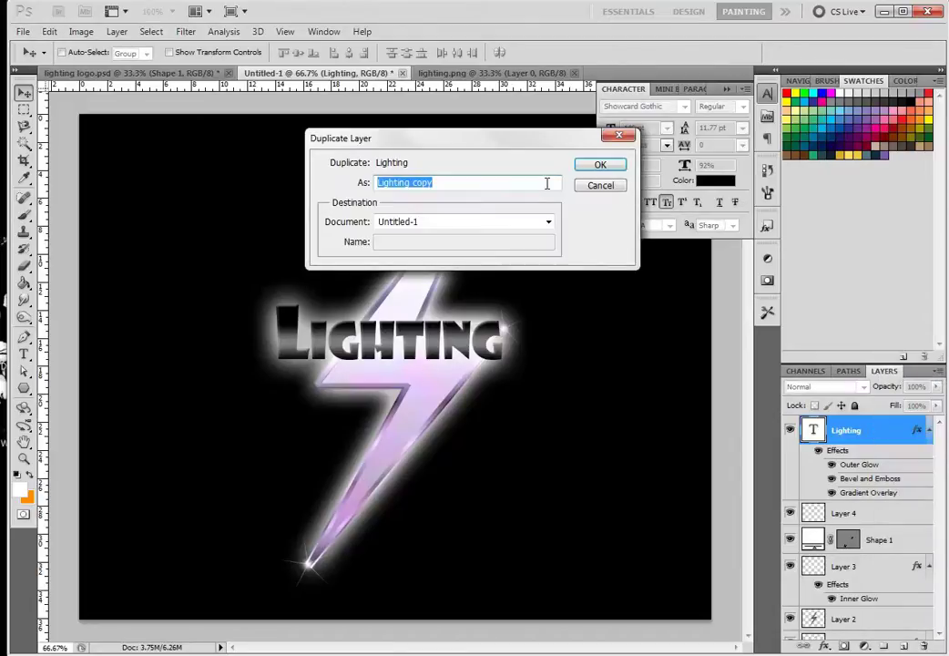
click(592, 165)
drag(464, 339, 495, 390)
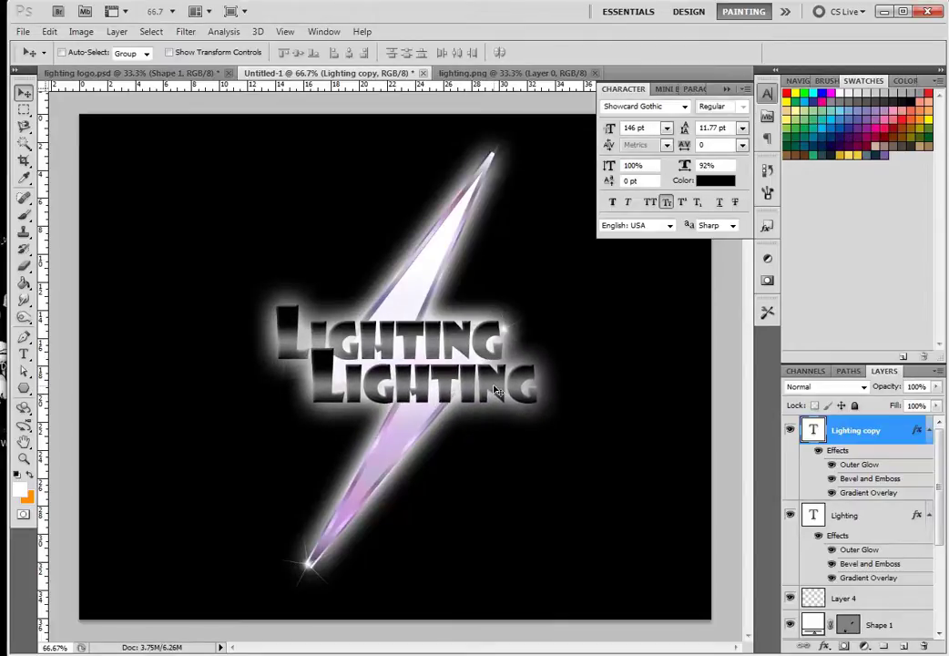
Step: Replace the wording of the duplicated text with "Bolt"
key(t)
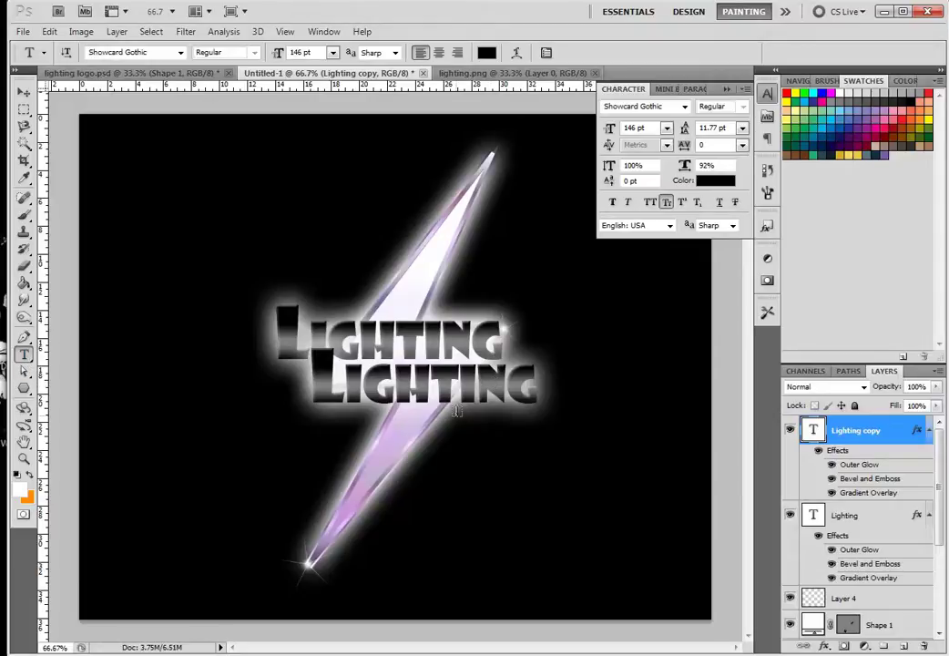
click(453, 389)
key(ctrl+a)
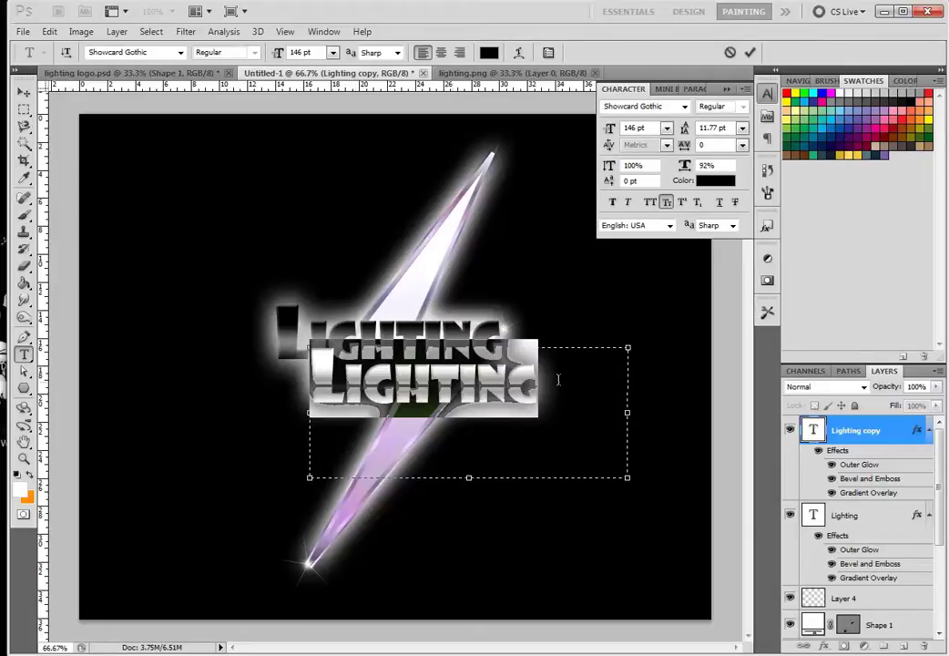
text(Bolt)
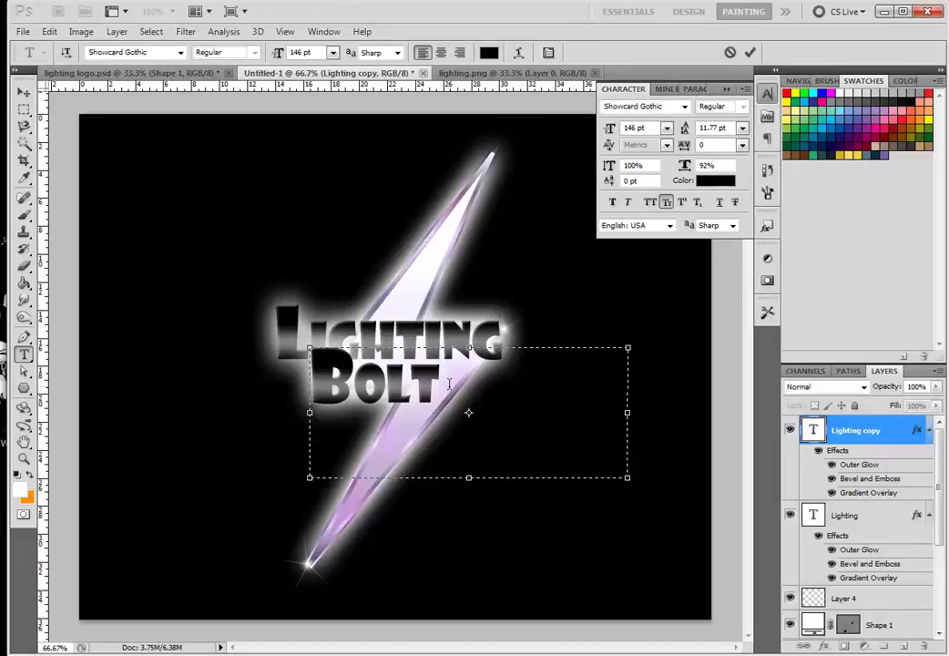
Step: Set the "Bolt" text to Lucida Sans Unicode at 134 pt and move it beneath the right half of "Lighting"
drag(450, 374, 321, 374)
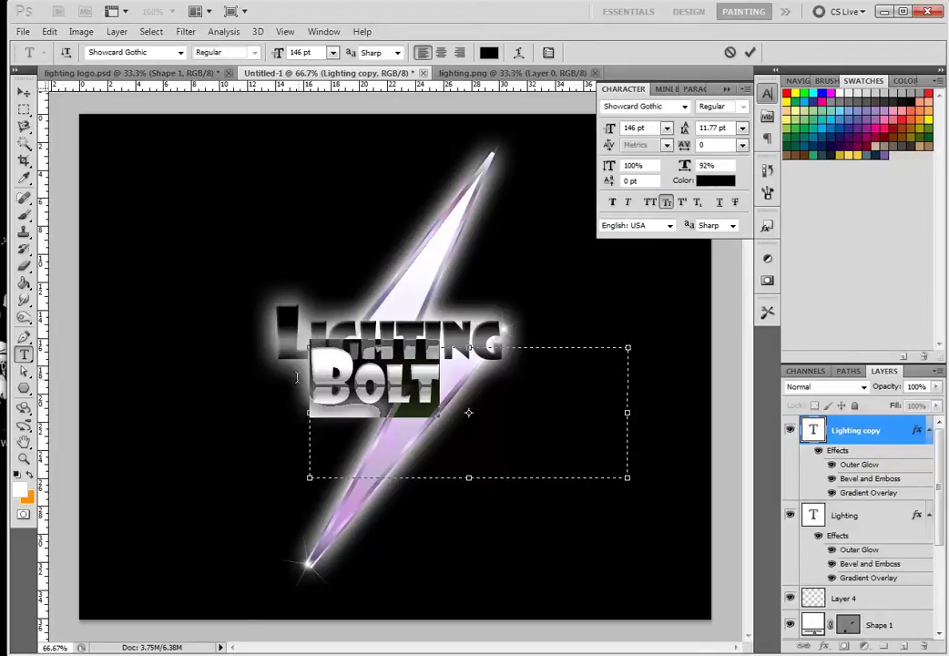
click(684, 110)
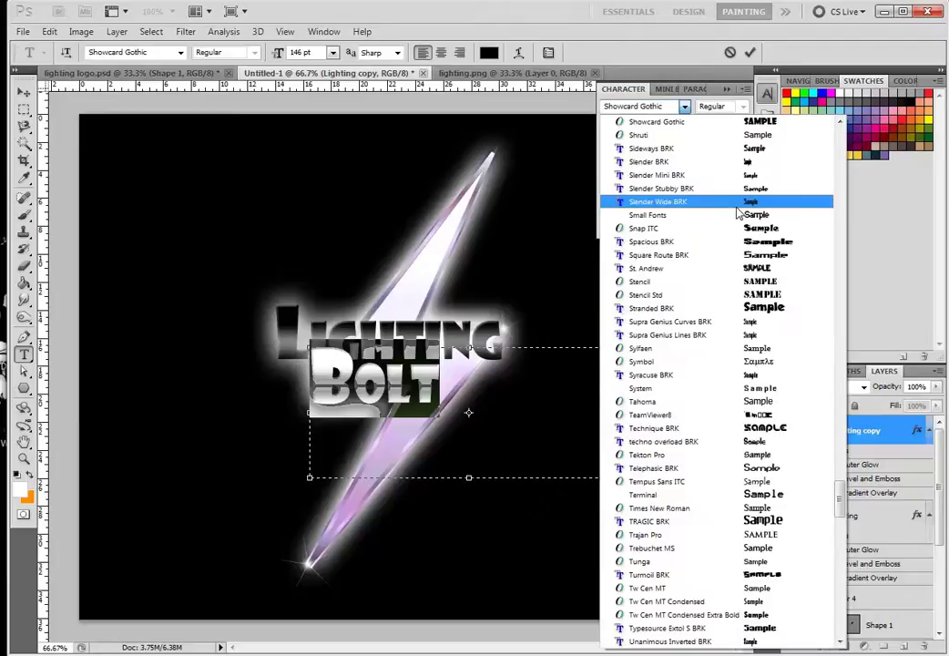
scroll(843, 145, up, 15)
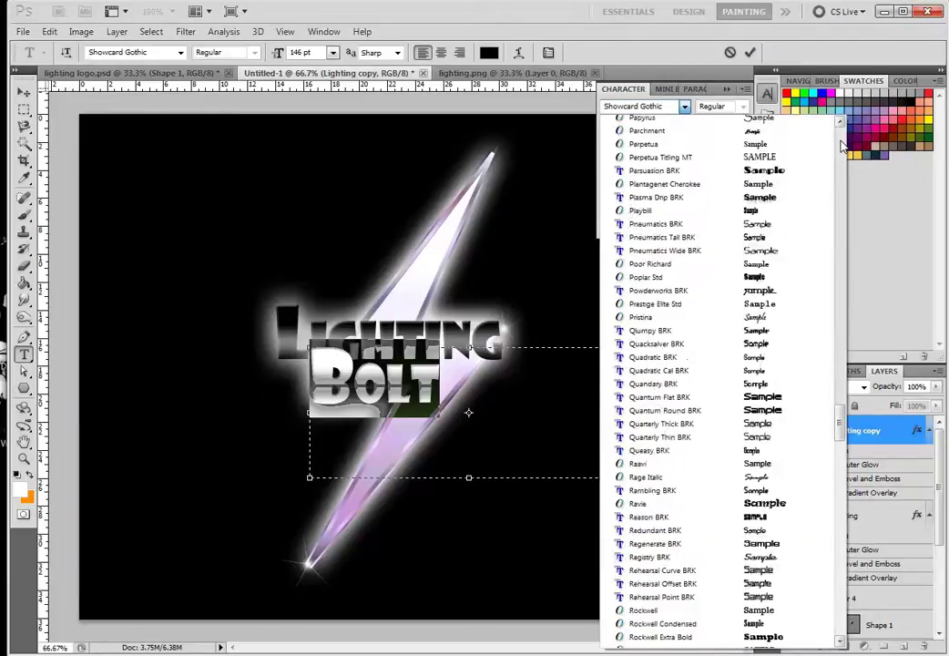
scroll(842, 146, up, 15)
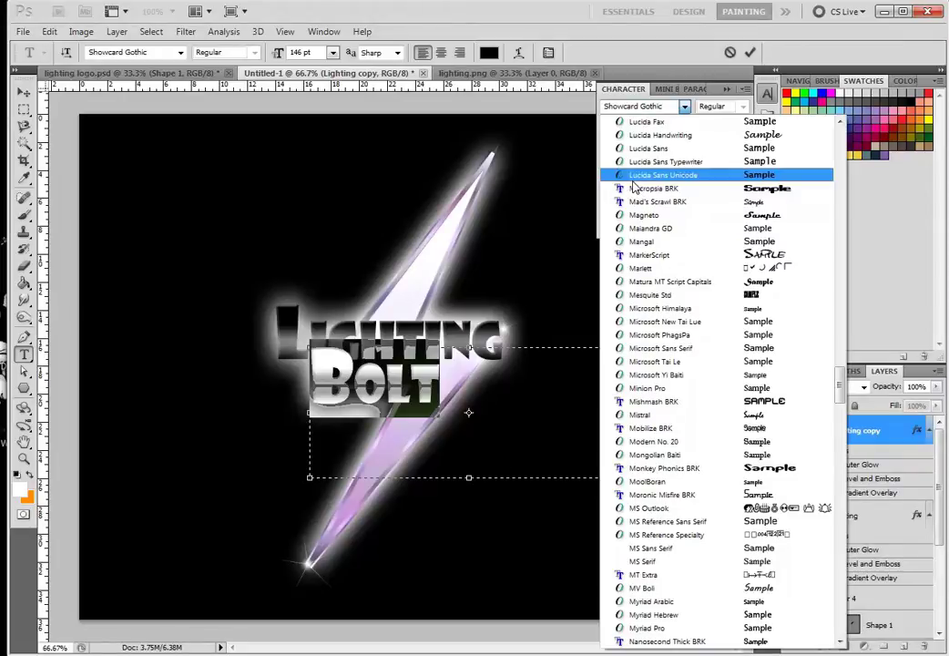
click(665, 178)
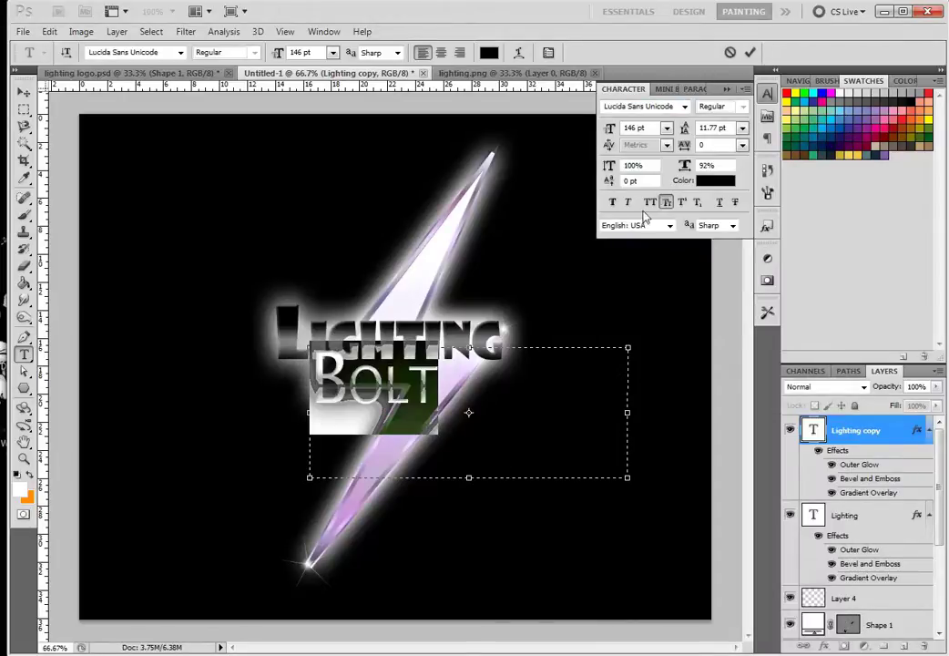
drag(609, 129, 601, 132)
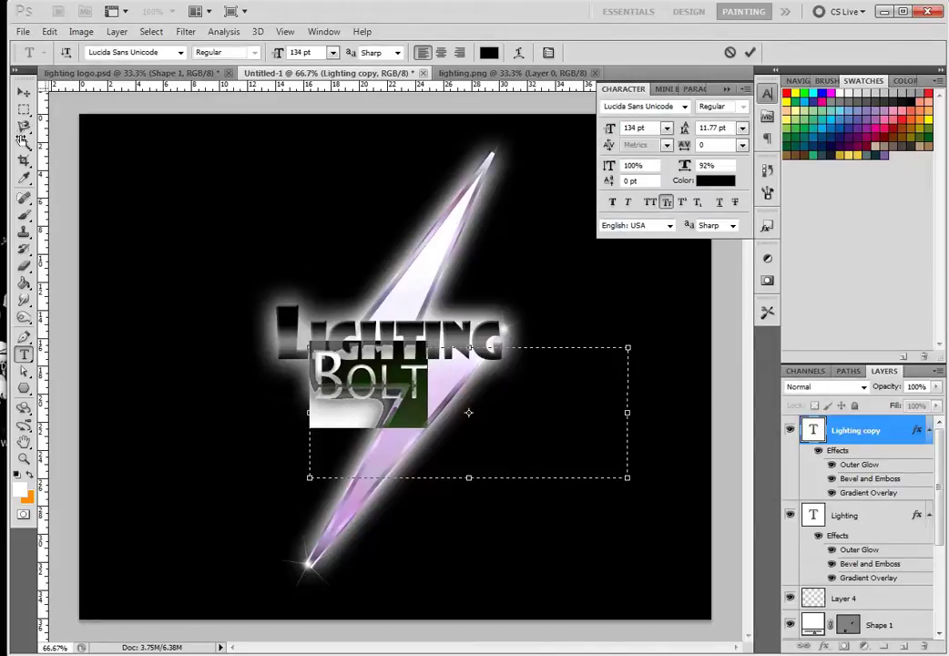
click(27, 93)
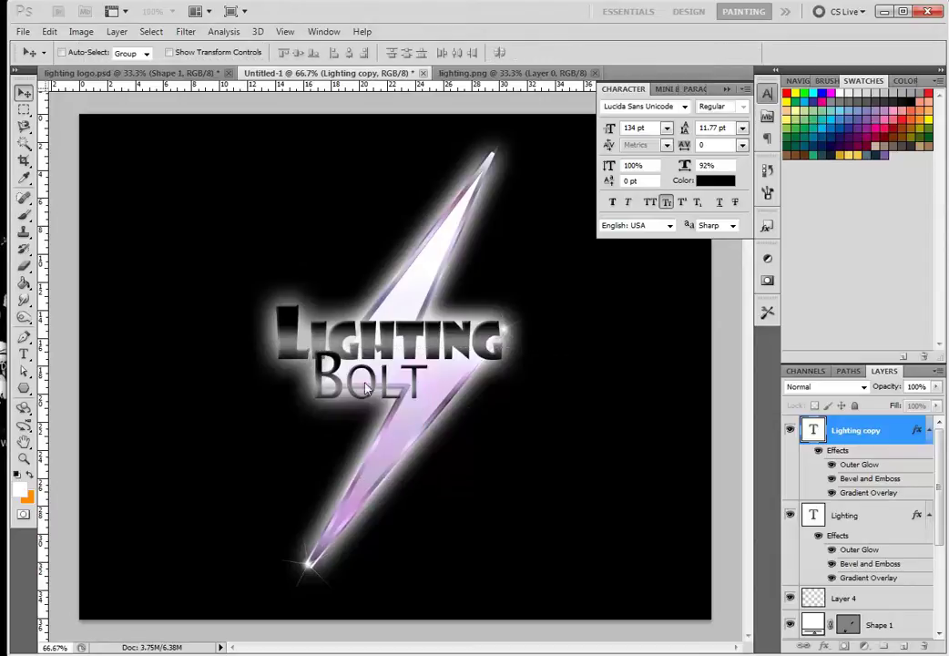
drag(464, 389, 545, 399)
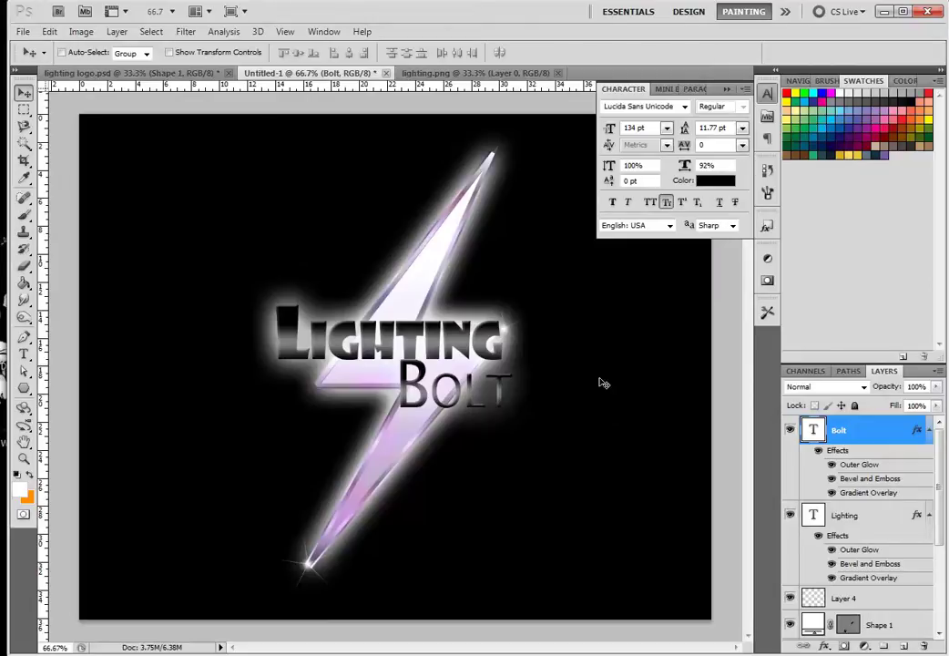
Step: Add a new layer above the "Bolt" text and rename it "Lens"
click(907, 646)
double_click(840, 429)
text(Lens)
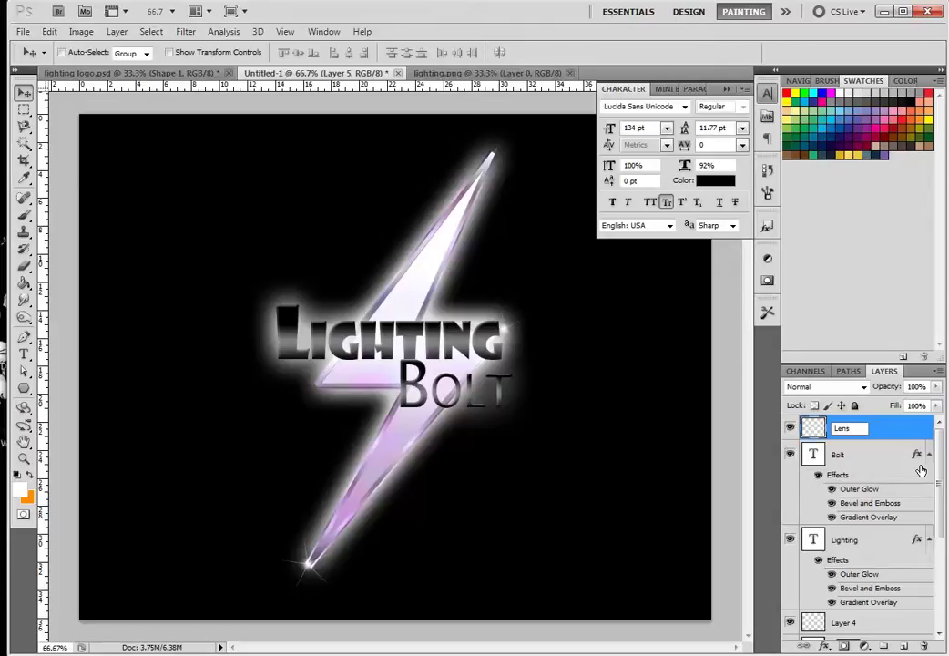
key(Return)
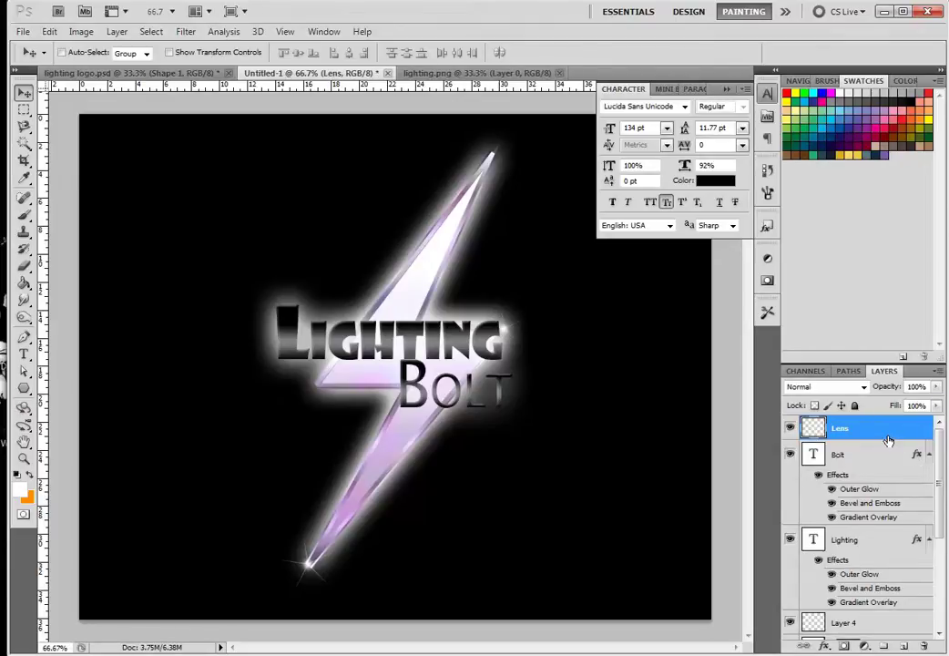
Step: Set the foreground color to black (000000) and fill the whole Lens layer with it using the Paint Bucket at 100% opacity
click(19, 485)
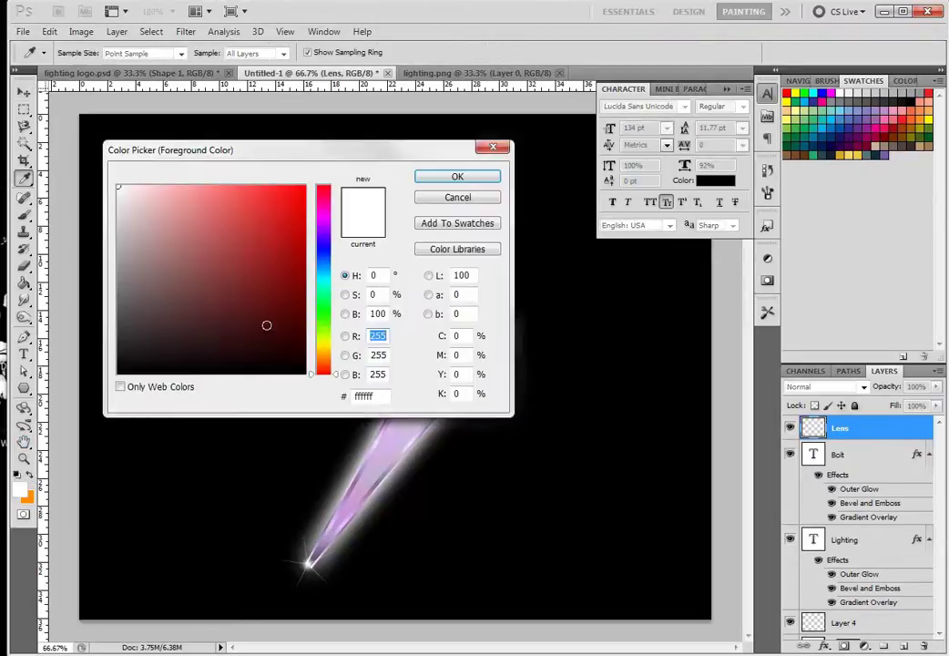
drag(267, 325, 322, 414)
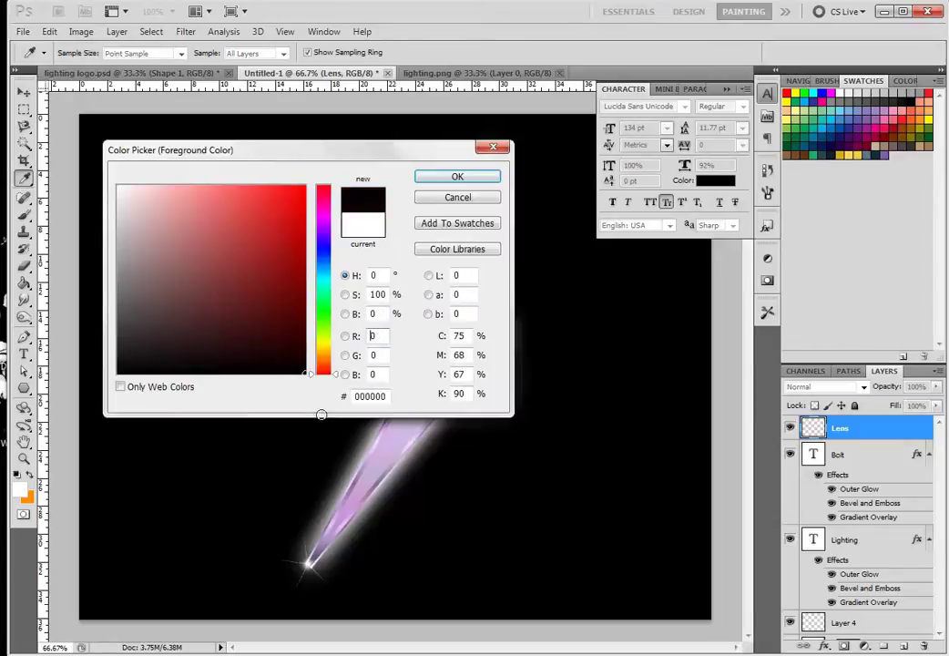
click(455, 177)
key(v)
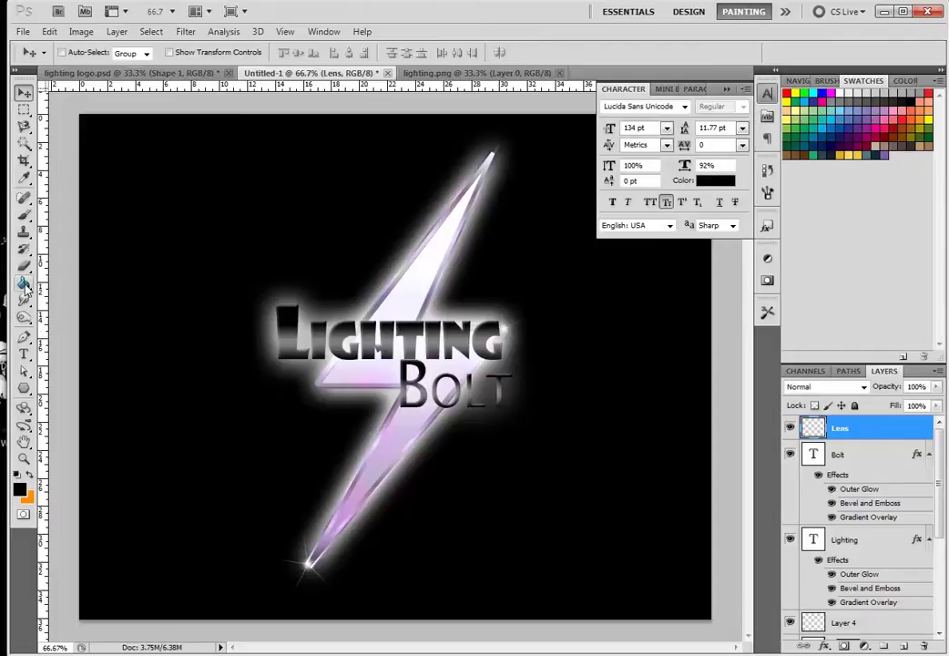
click(25, 284)
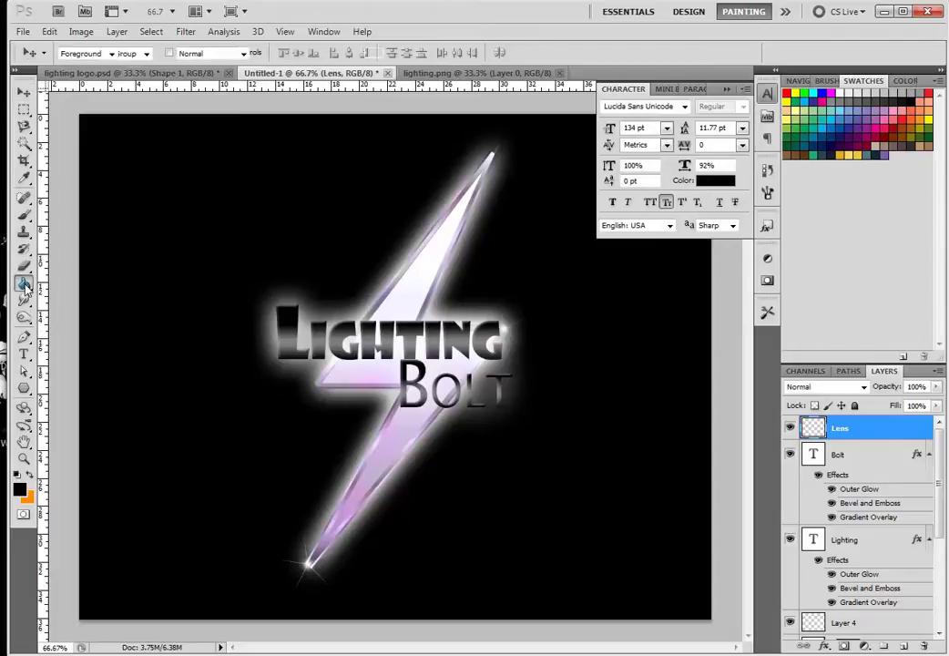
click(186, 218)
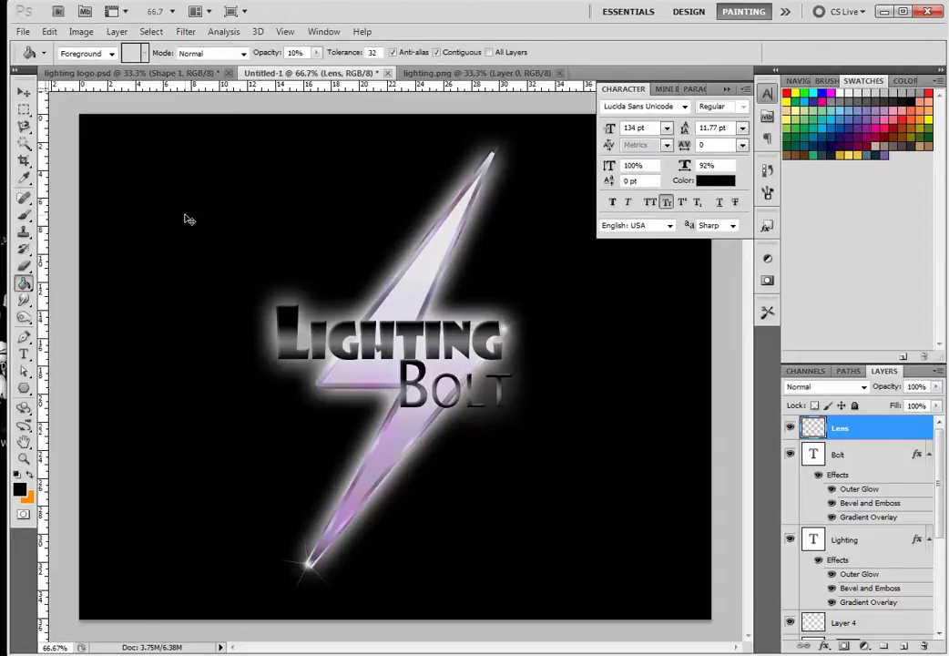
key(ctrl+z)
drag(318, 68, 391, 68)
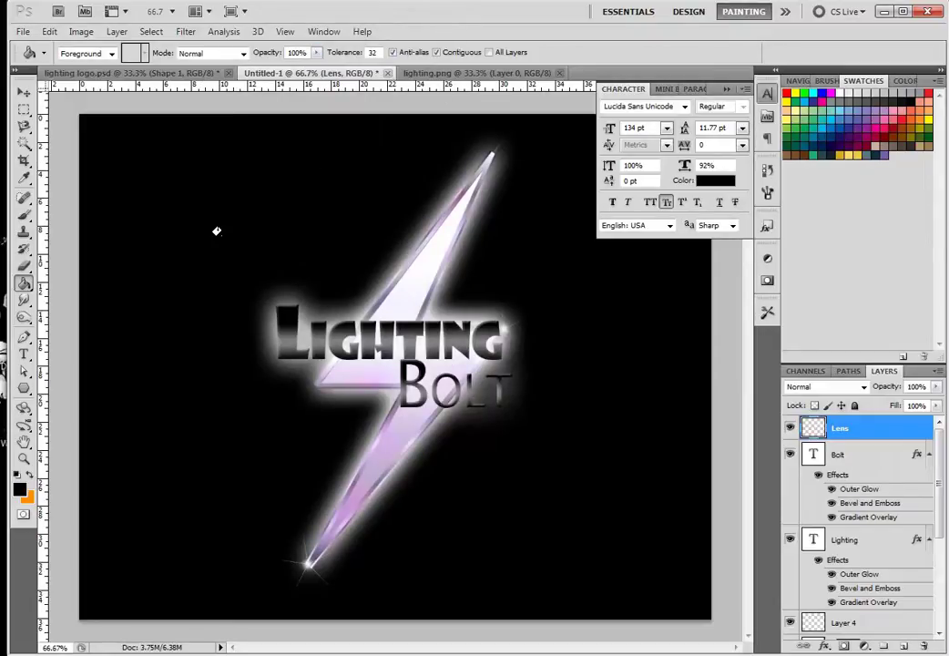
click(662, 347)
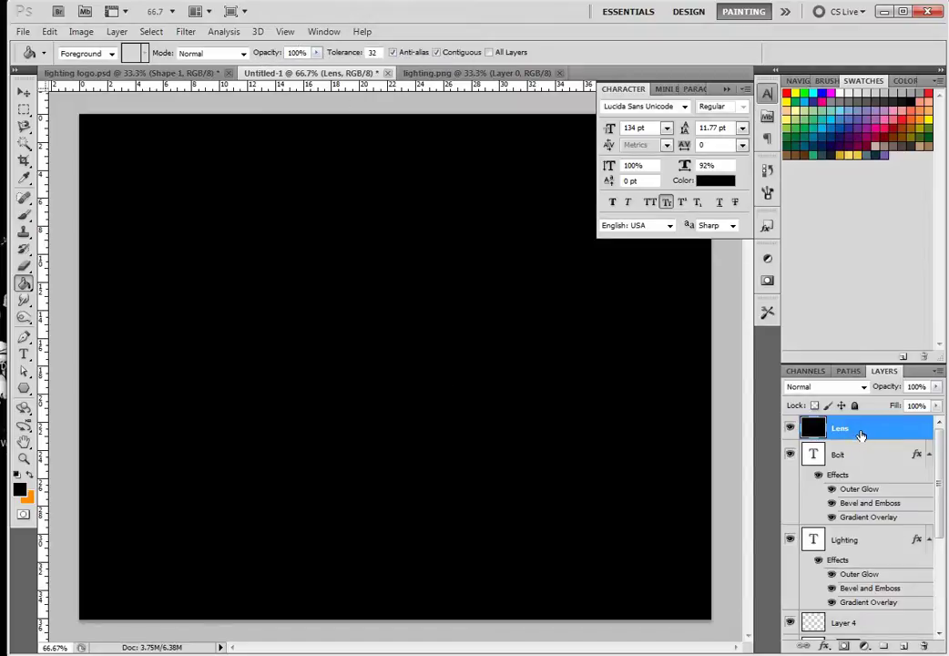
Step: Set the Lens layer's blend mode to Screen and convert the layer to a Smart Object
click(862, 388)
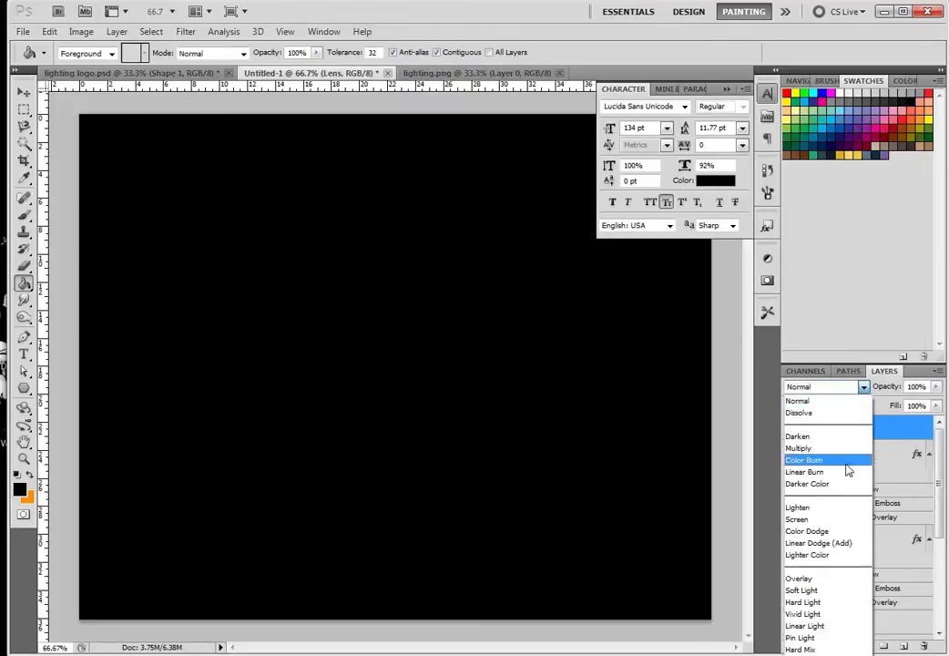
click(841, 521)
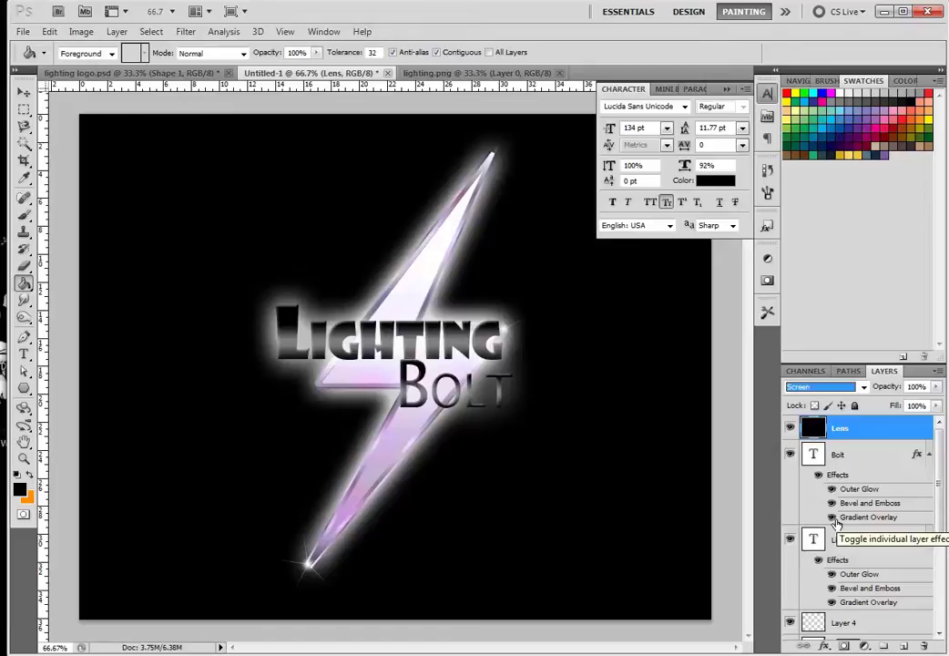
right_click(869, 431)
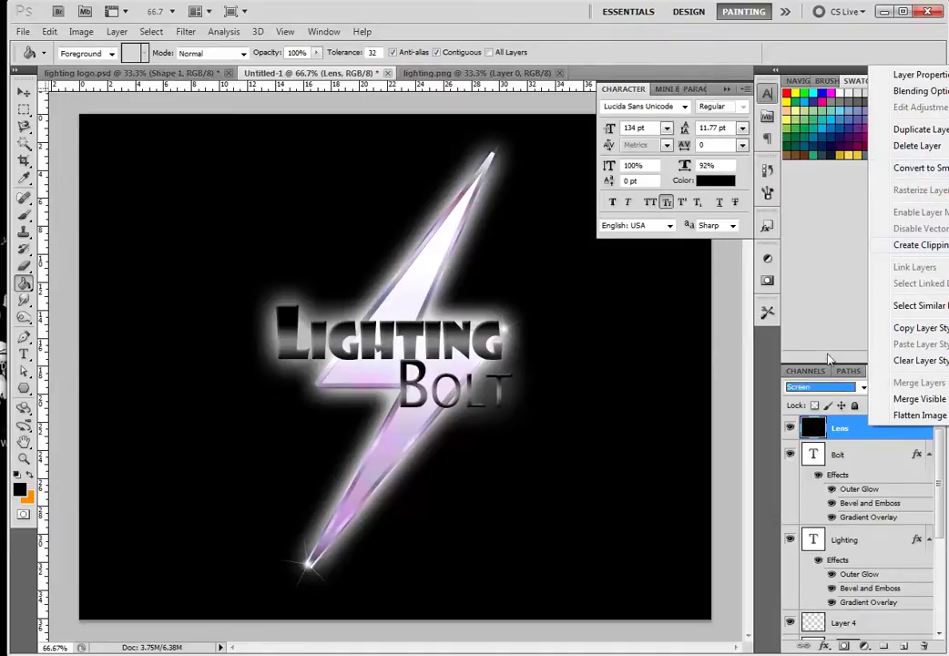
right_click(839, 426)
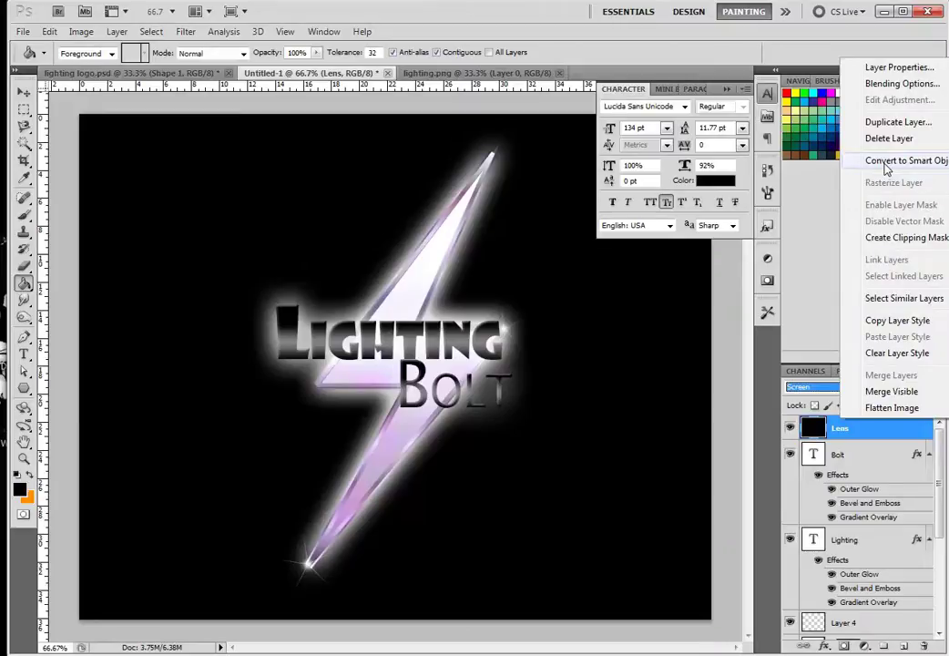
click(883, 163)
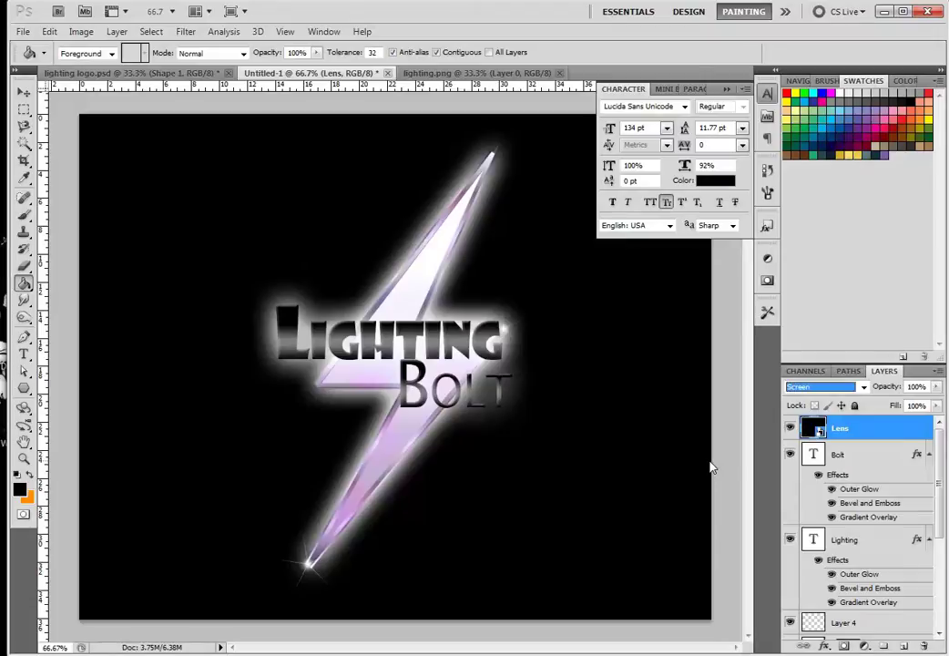
Step: Apply a 50-300mm Zoom Lens Flare at 100% brightness to the Lens layer, centered over the upper half of the bolt
click(187, 31)
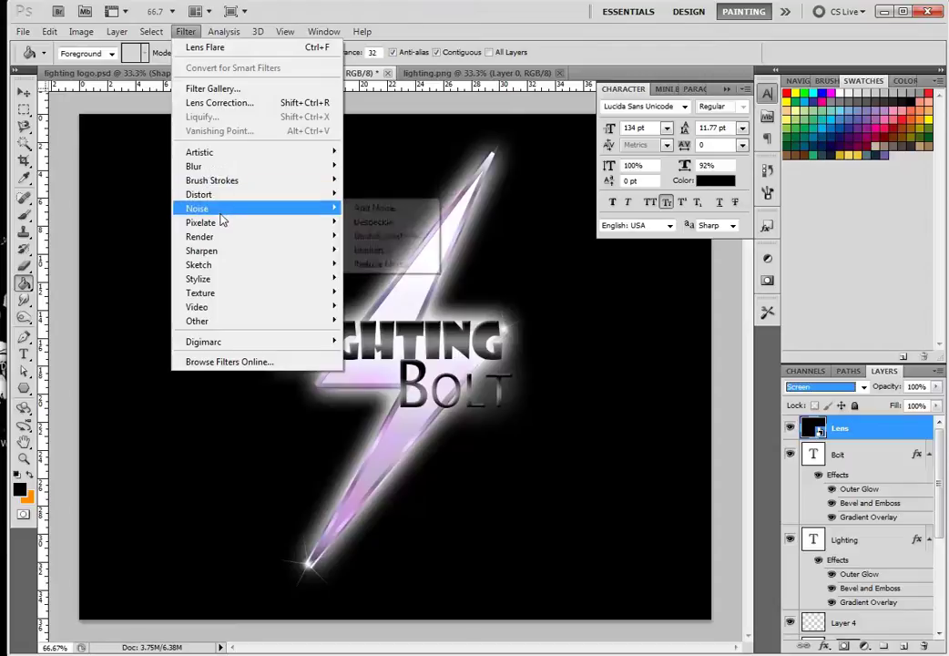
mouse_move(221, 225)
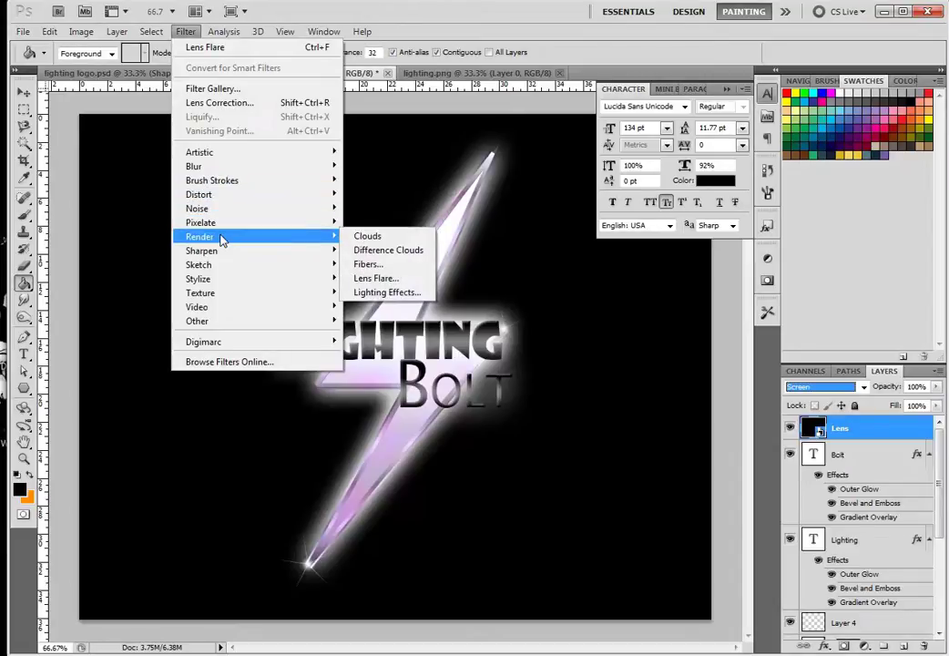
click(363, 277)
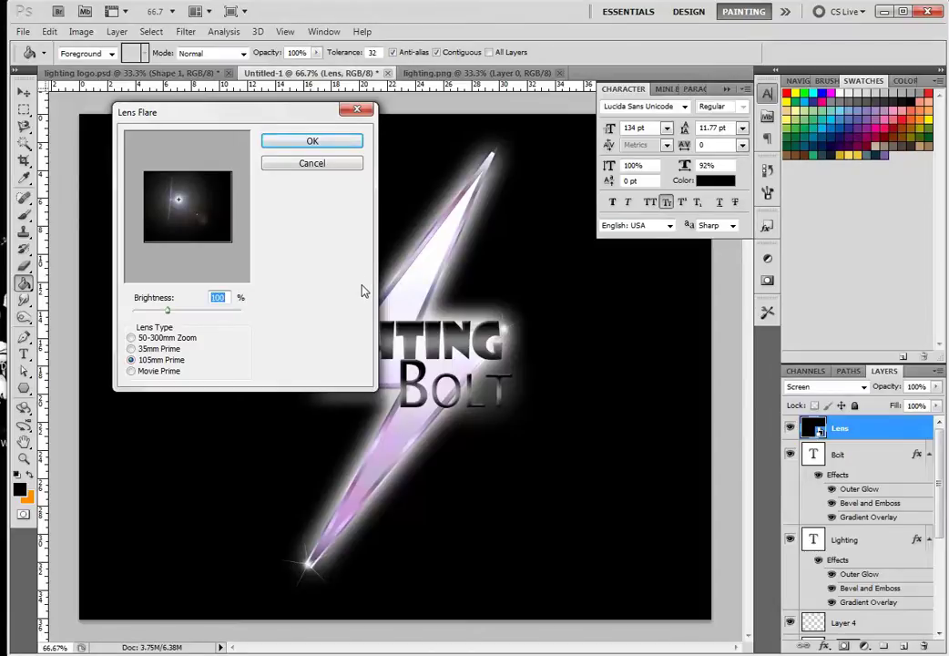
click(131, 337)
click(131, 348)
click(131, 360)
click(131, 371)
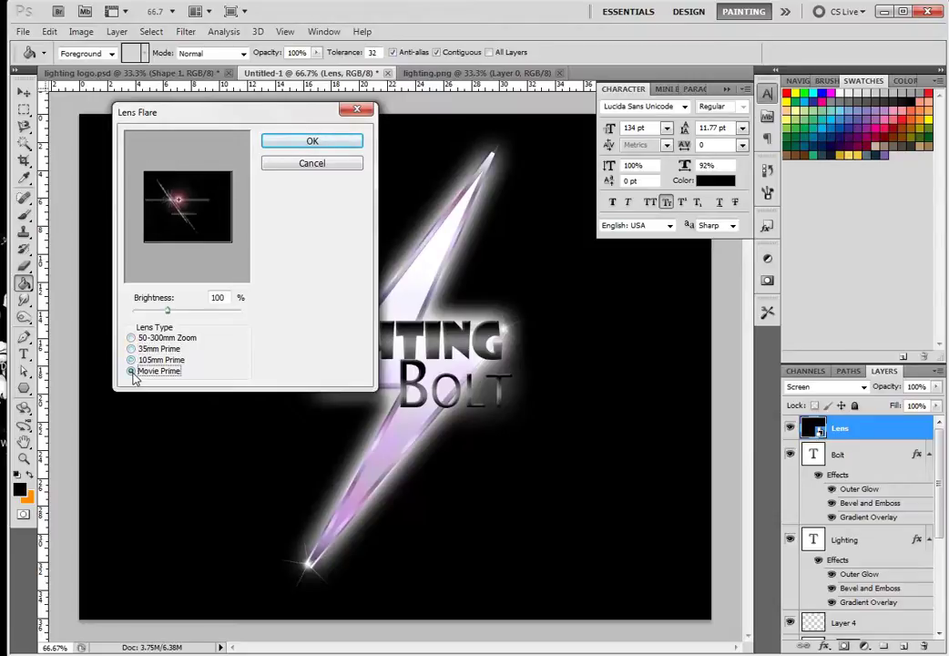
click(131, 338)
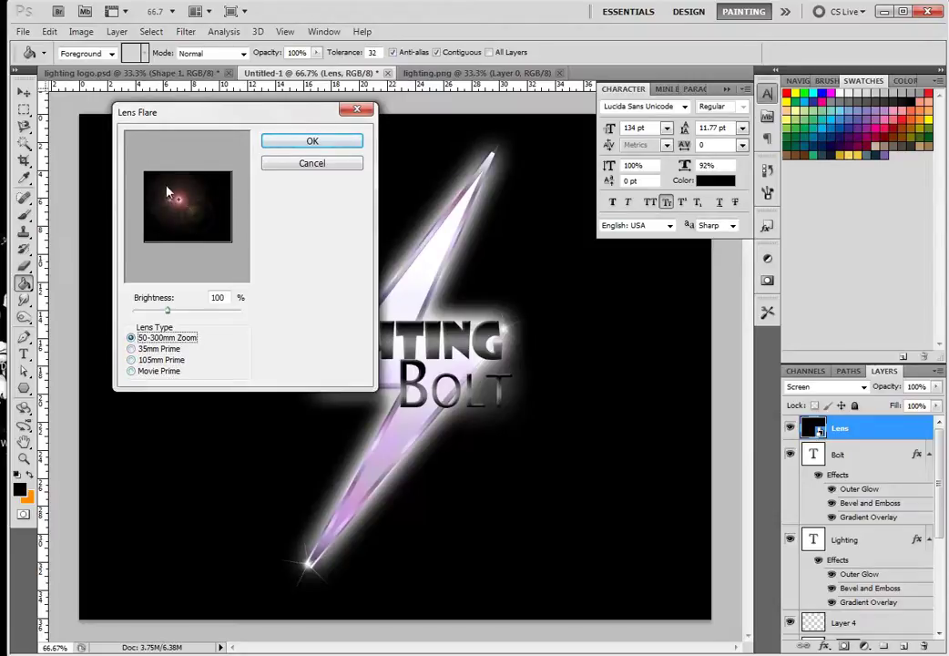
click(190, 193)
click(314, 141)
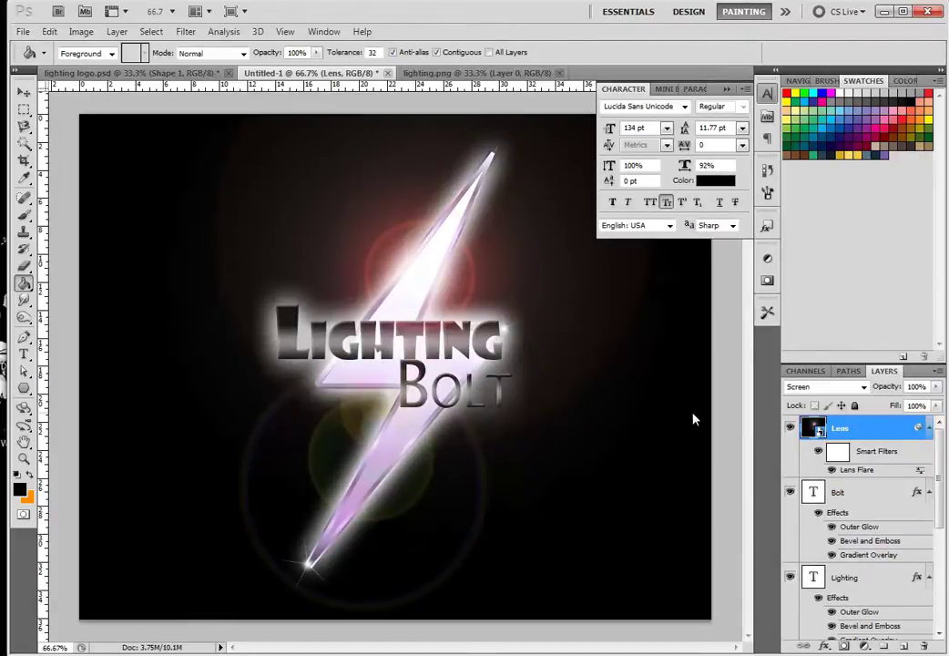
Step: Change the Lens layer's Lens Flare to 105mm Prime at 87% brightness, centered at the bolt's left edge just above the "Lighting" text
right_click(906, 434)
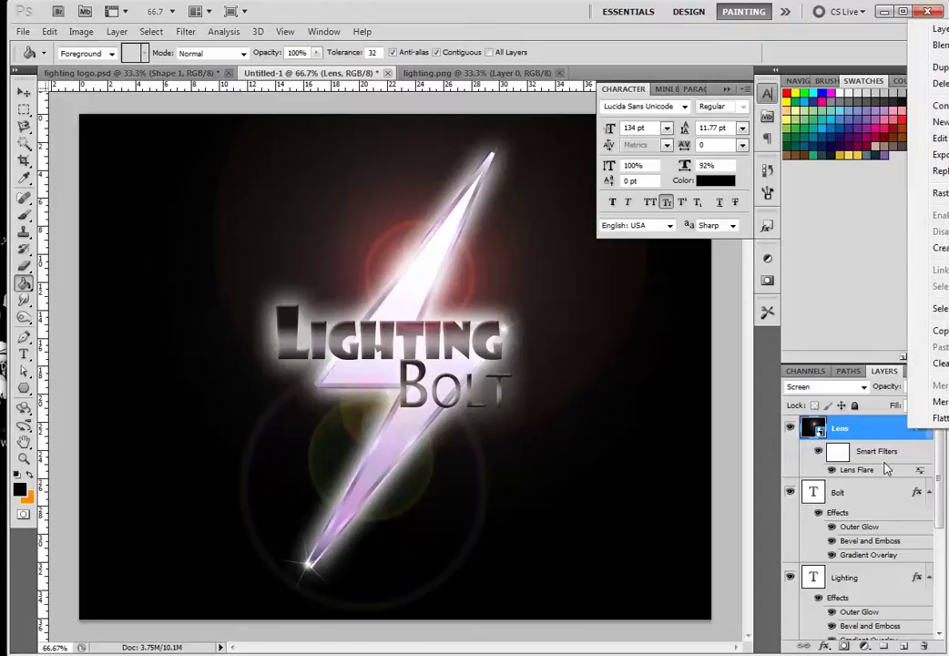
click(721, 385)
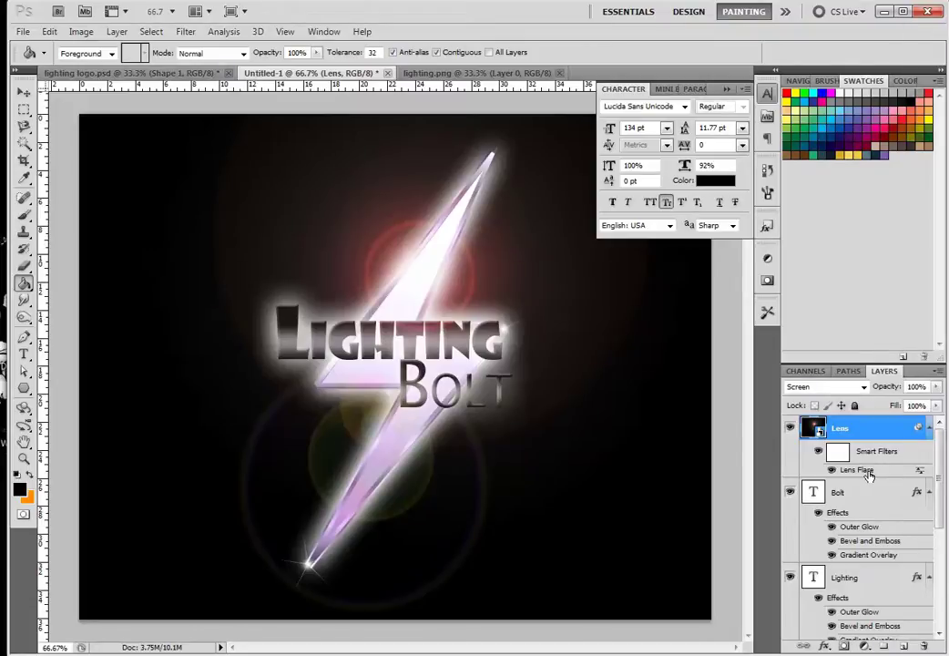
double_click(869, 472)
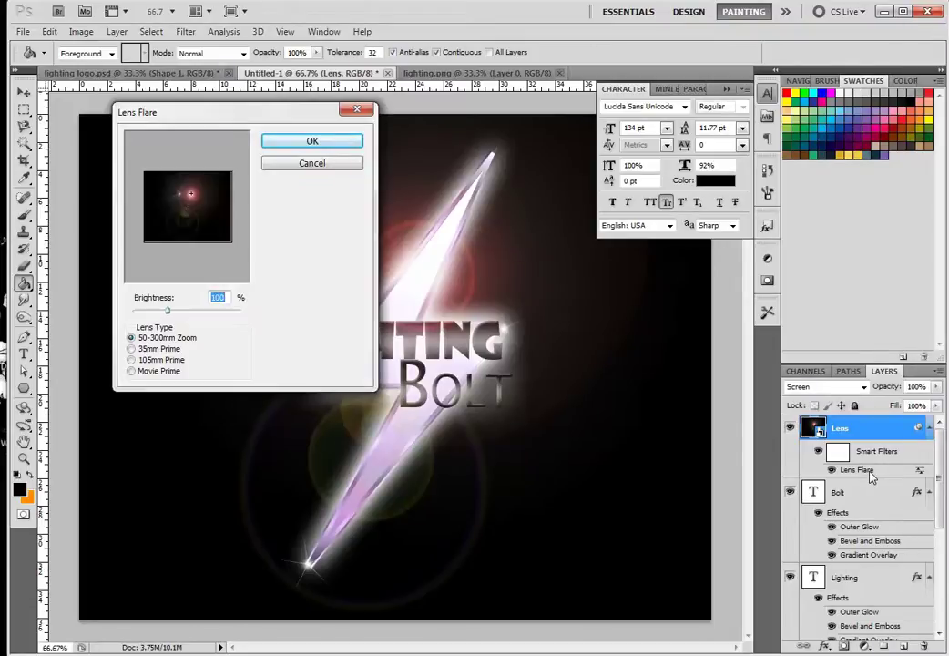
click(131, 361)
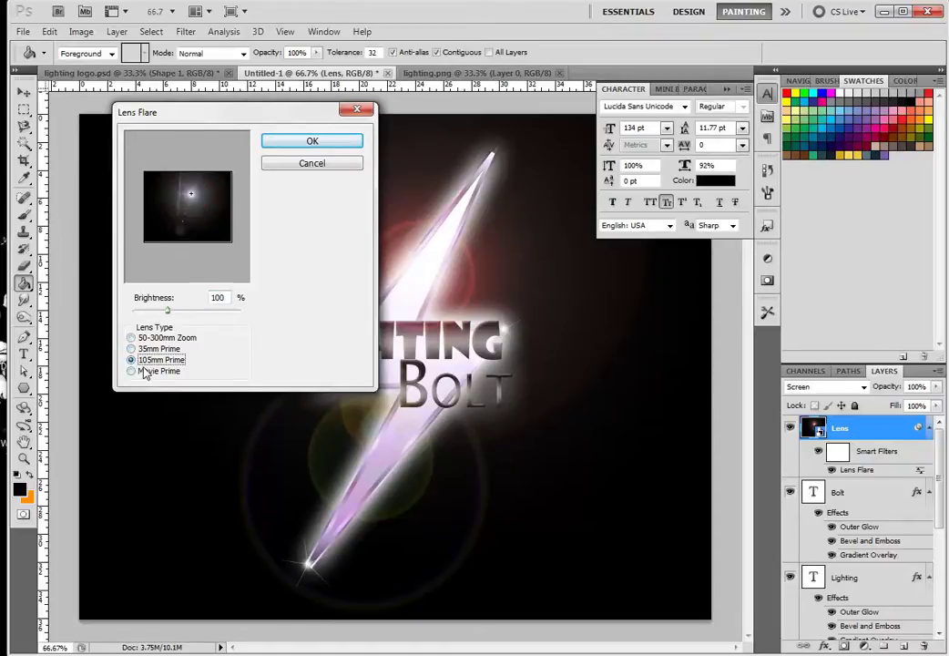
click(177, 197)
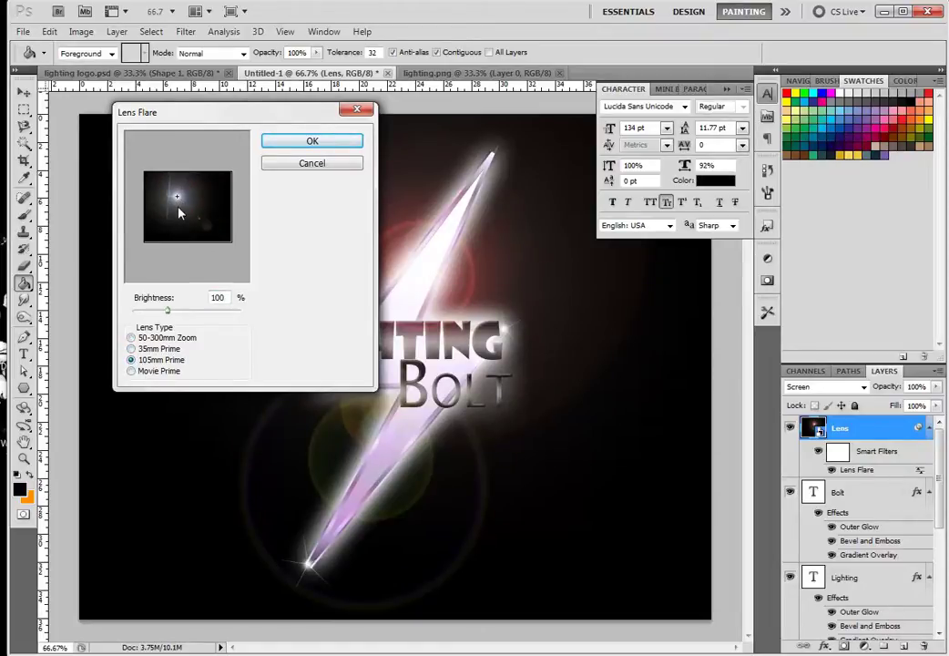
click(179, 201)
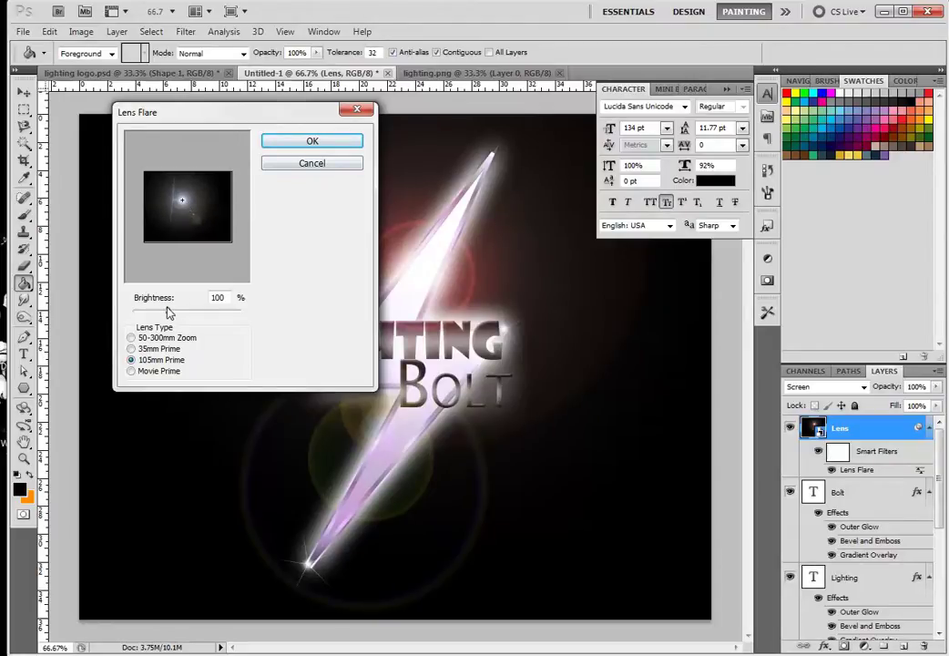
drag(166, 313, 163, 313)
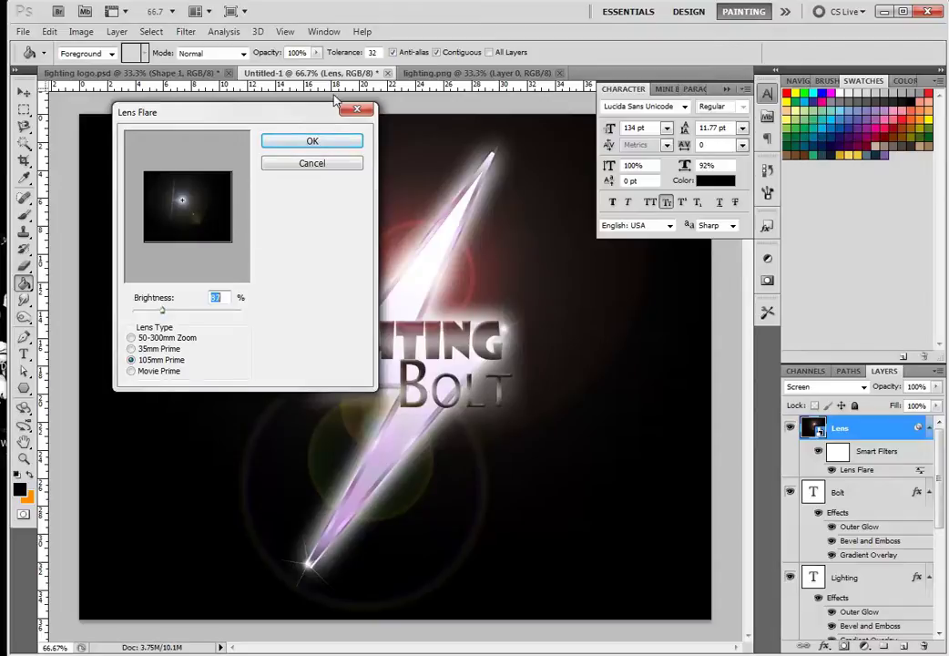
click(311, 144)
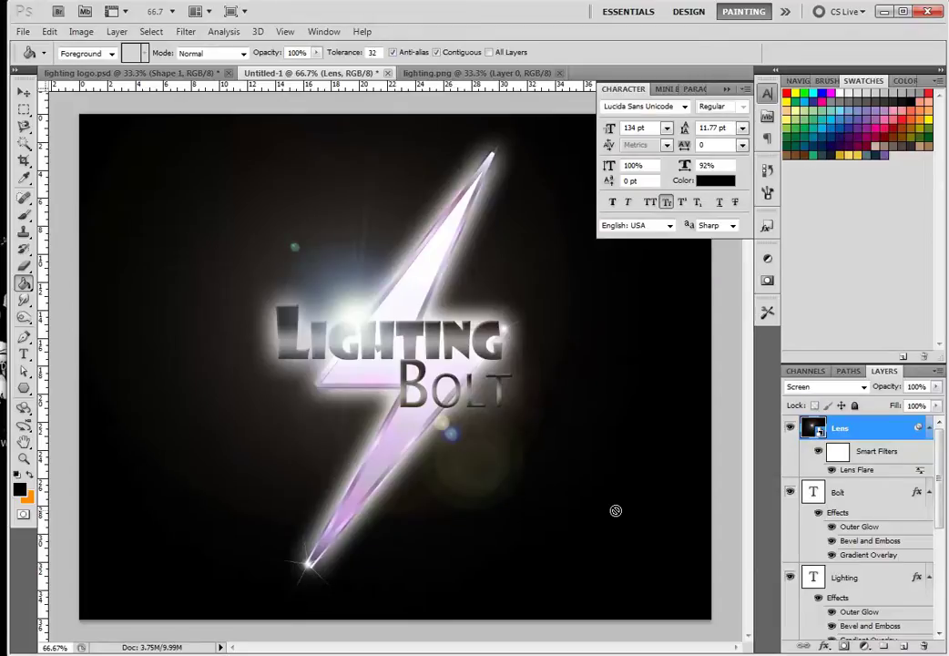
Step: Compare the design with the finished logo in lighting logo.psd and the bolt in lighting.png, returning to Untitled-1
click(140, 78)
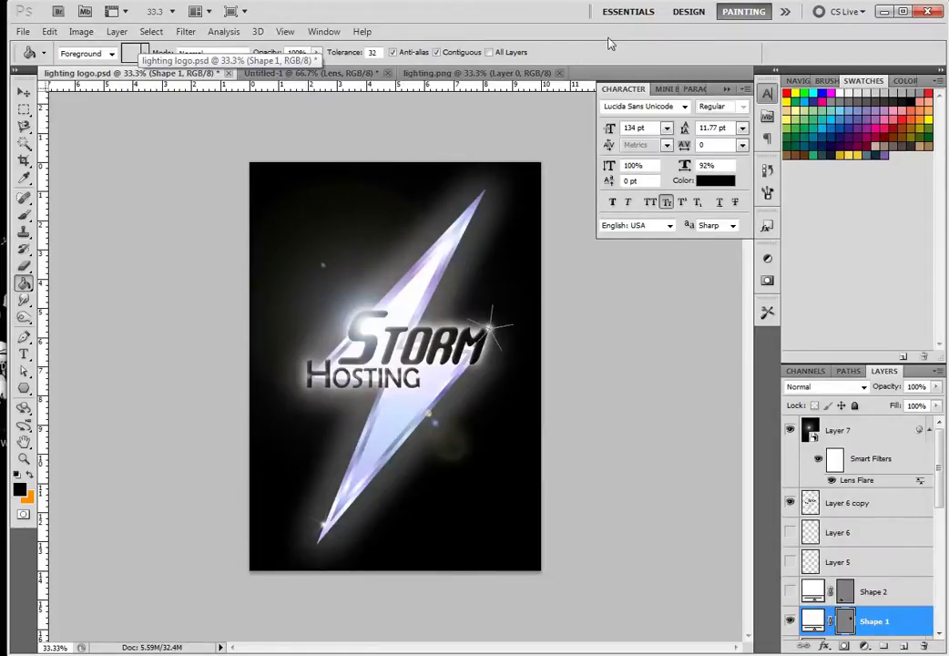
click(464, 73)
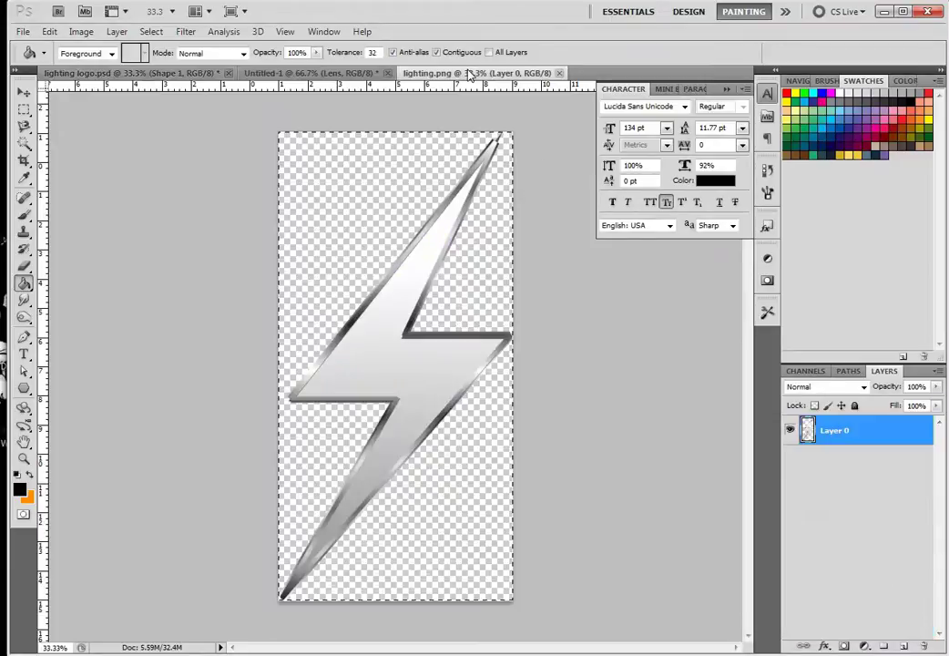
click(346, 73)
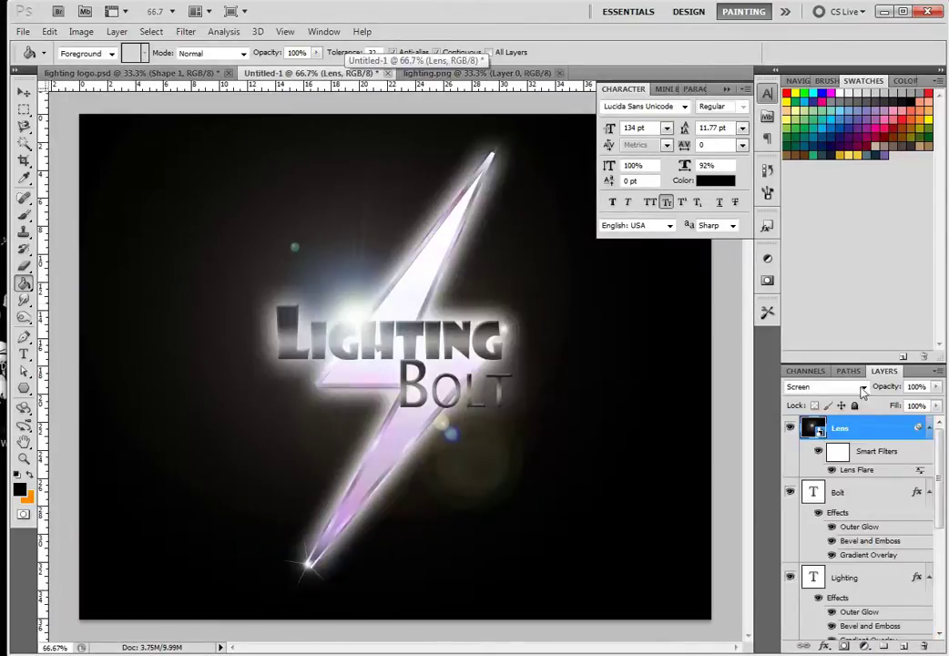
Step: Try shifting the "Bolt" text left and the "Lighting" text right, and undo both moves
click(859, 502)
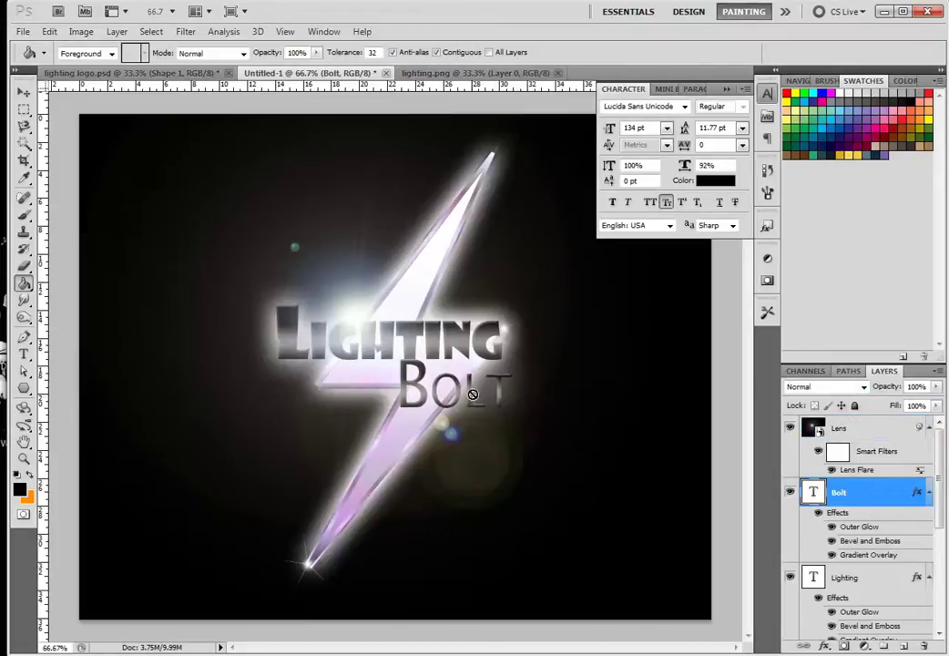
click(23, 91)
drag(433, 395, 336, 389)
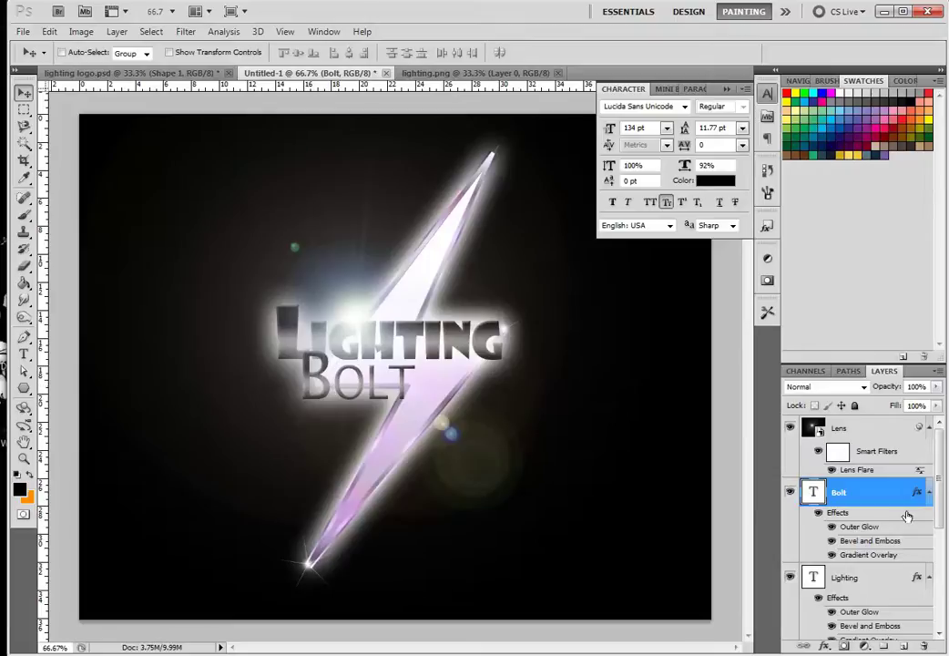
click(432, 341)
drag(432, 341, 484, 331)
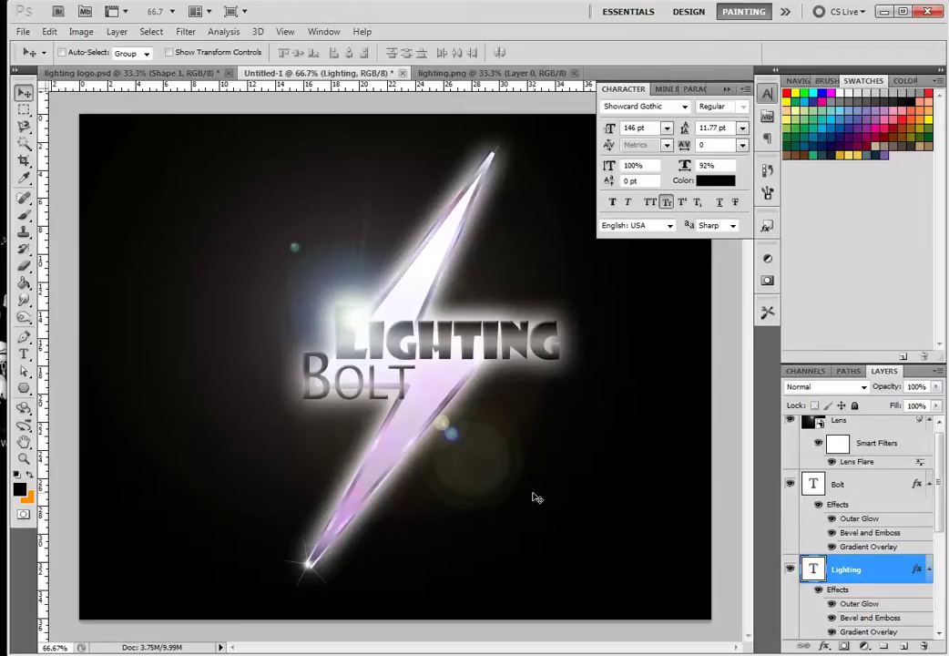
key(ctrl+alt+z)
key(ctrl+alt+z)
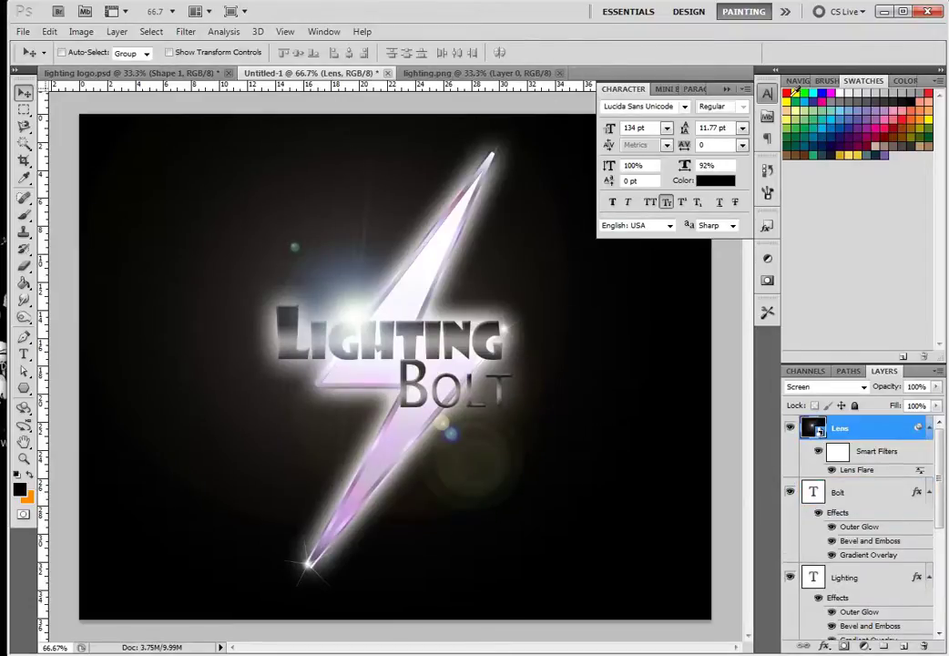
Step: Move the "Bolt" text left beneath "Lighting" and shift the "Lighting" text right until their left edges roughly line up
click(837, 492)
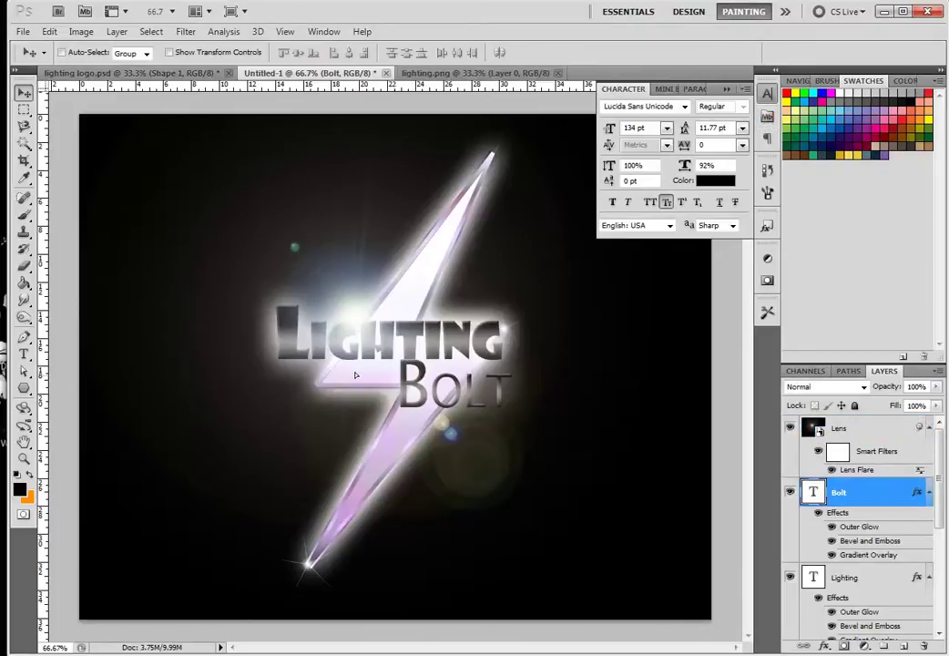
drag(355, 374, 276, 364)
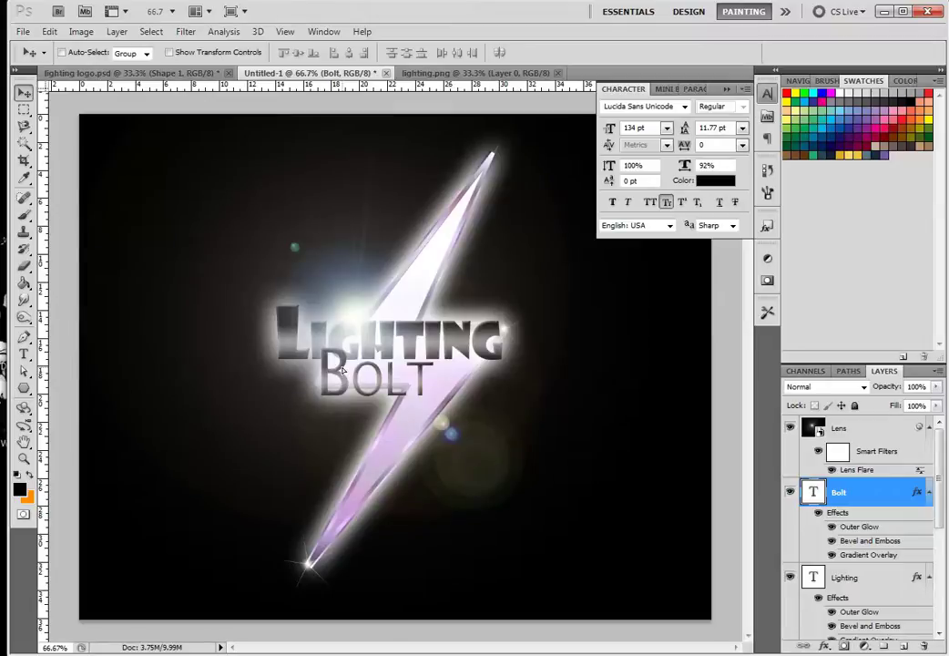
drag(342, 370, 321, 383)
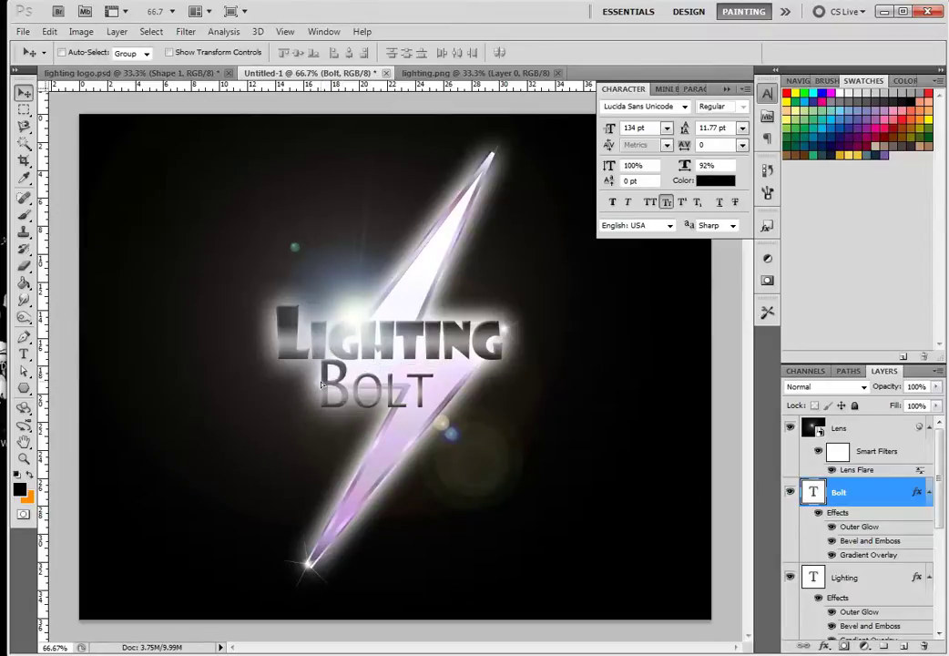
ctrl+click(440, 363)
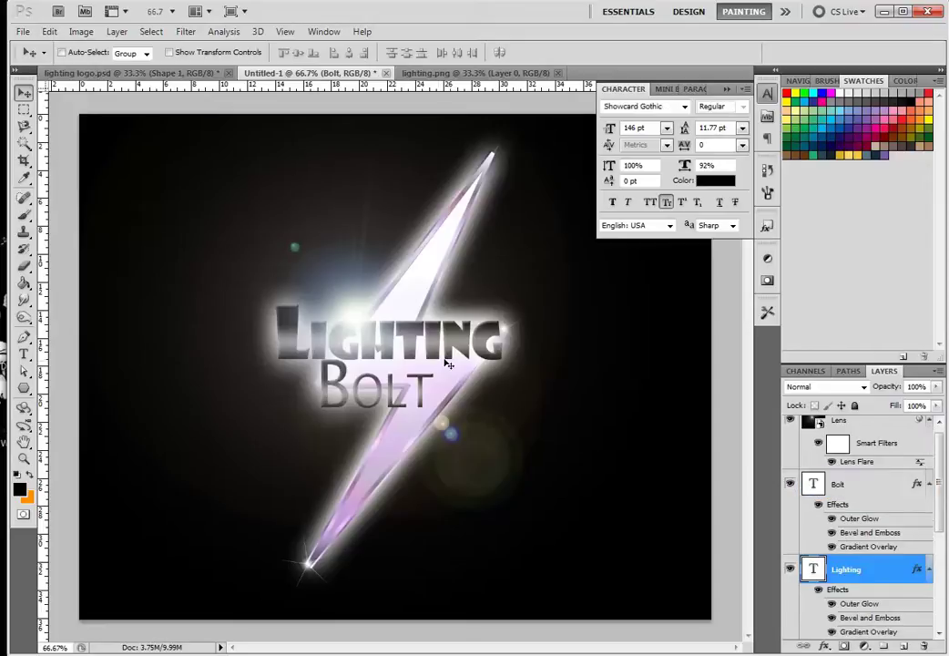
drag(440, 363, 493, 365)
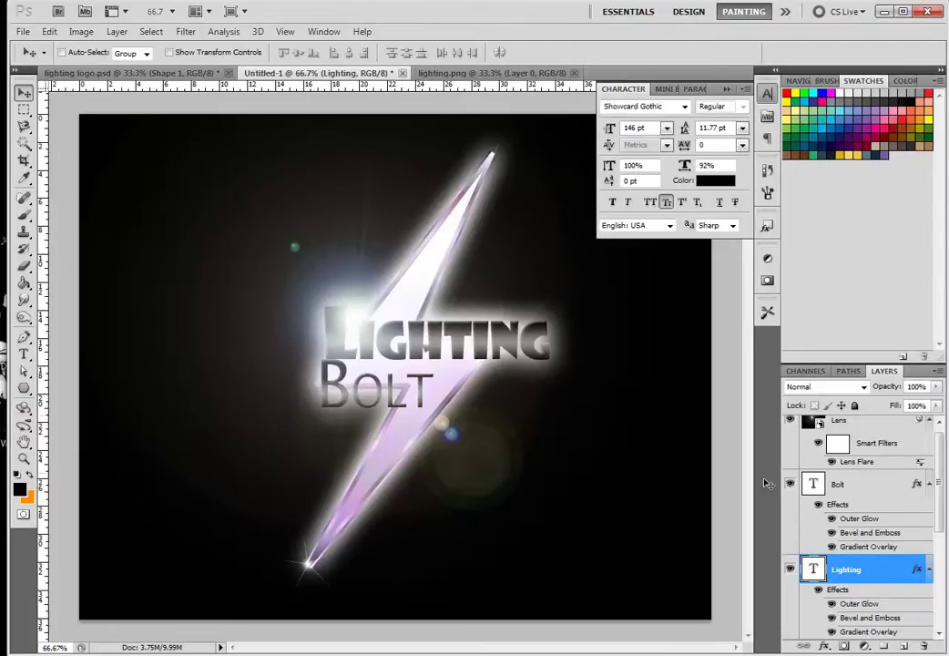
Step: Nudge the "Bolt" text slightly right and the "Lighting" text slightly left, leaving "Bolt" indented beneath "Lighting" across the bolt's middle
click(835, 487)
mouse_move(397, 393)
mouse_down()
mouse_move(355, 385)
mouse_move(413, 390)
mouse_up()
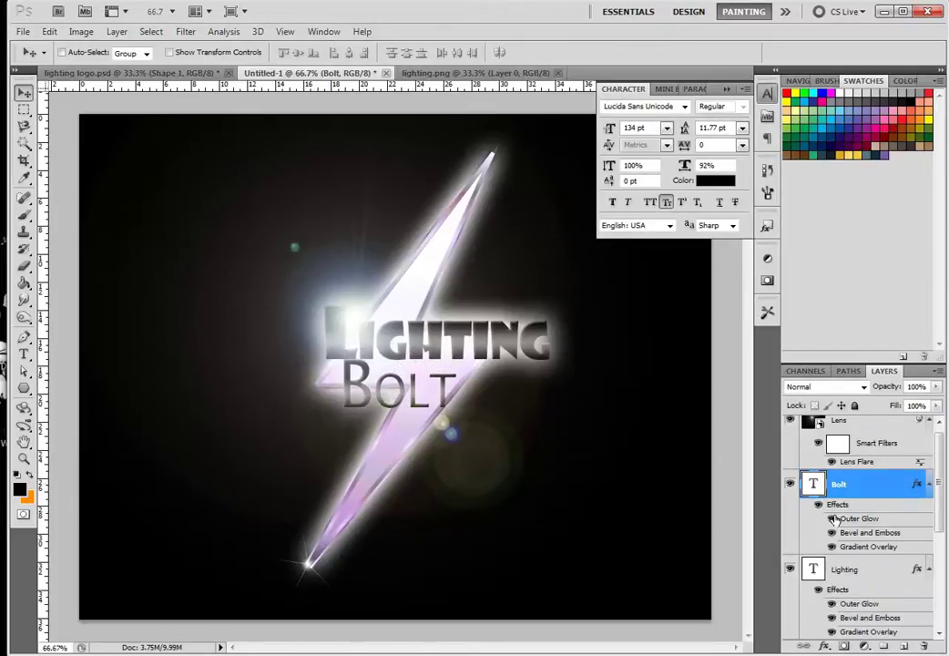
click(830, 571)
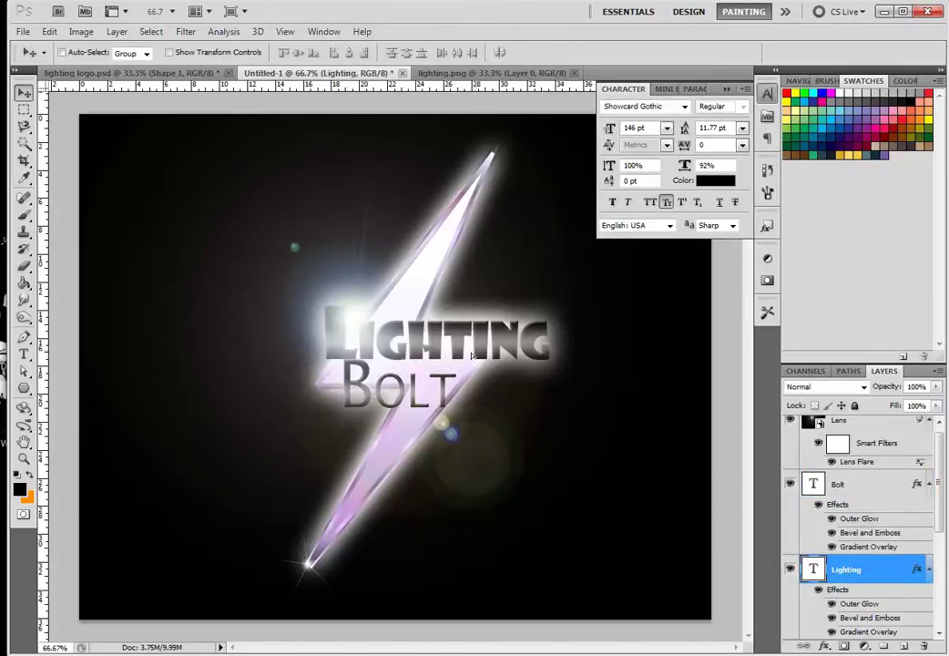
drag(497, 356, 473, 355)
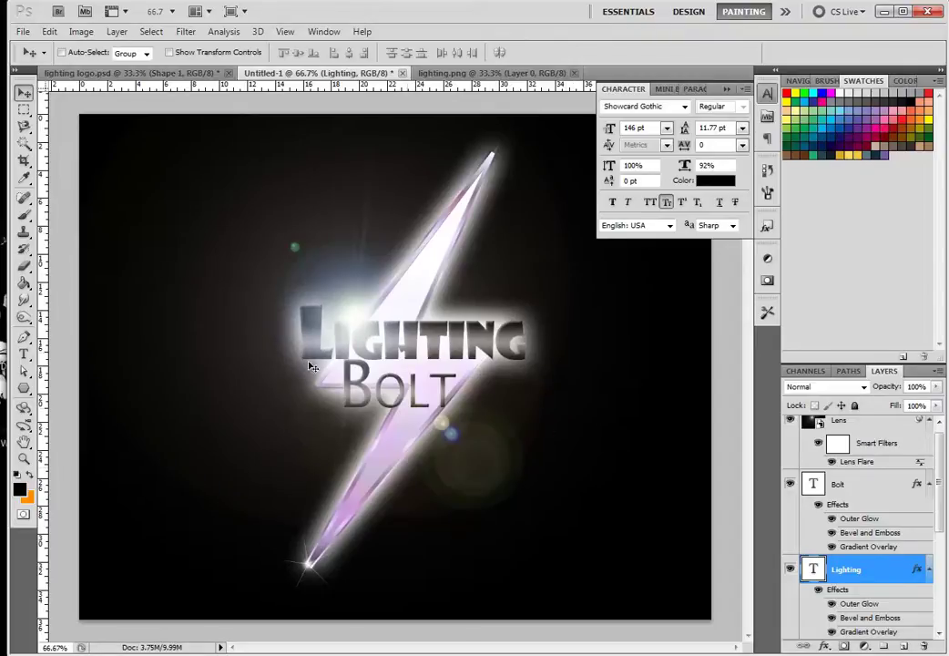